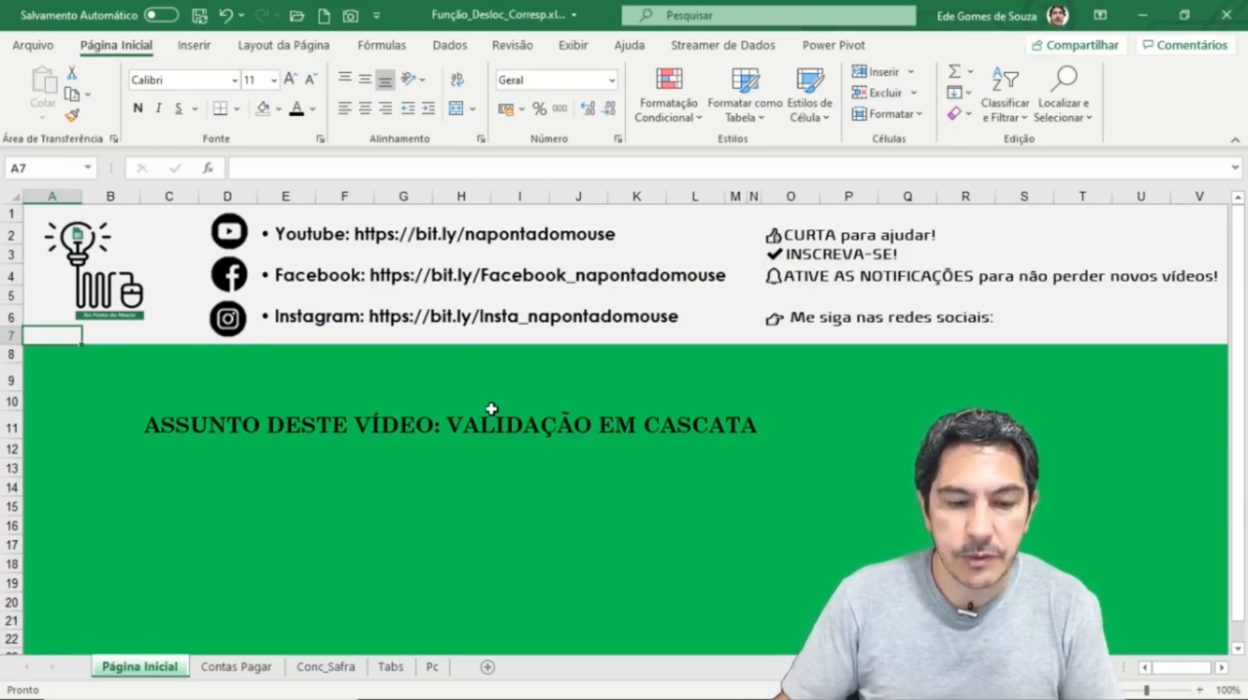
Step: Clear the Grupo Beneficiário entries in H4:H15 and the Cliente/Fornecedor entries in I4:I18 on the Contas Pagar sheet
{"action": "left_click", "coordinate": [243, 669]}
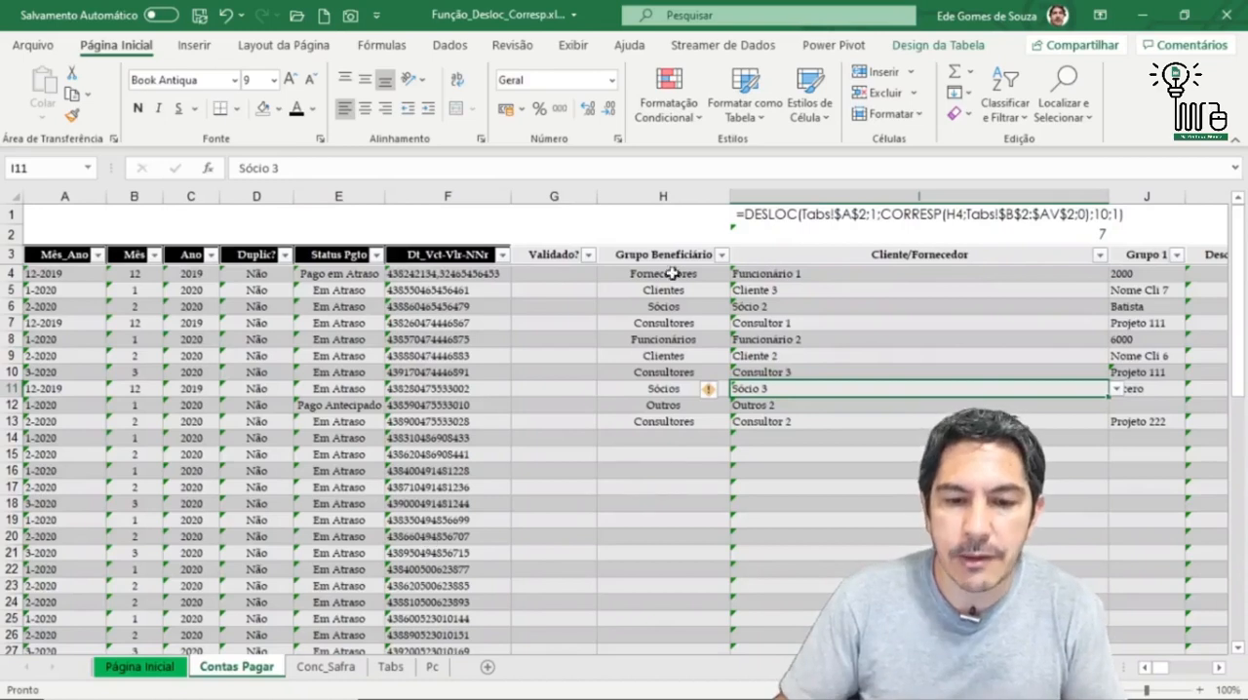
{"action": "left_click_drag", "start_coordinate": [669, 273], "coordinate": [731, 456]}
{"action": "key", "text": "Delete"}
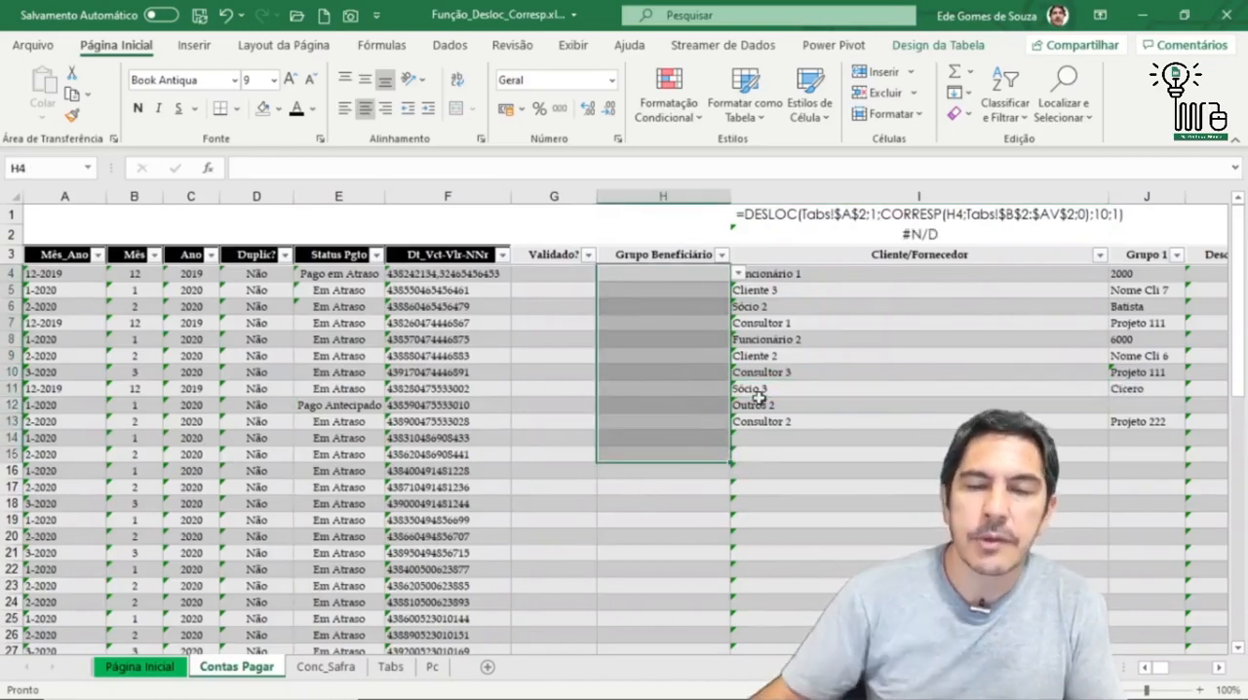
{"action": "left_click_drag", "start_coordinate": [884, 276], "coordinate": [907, 504]}
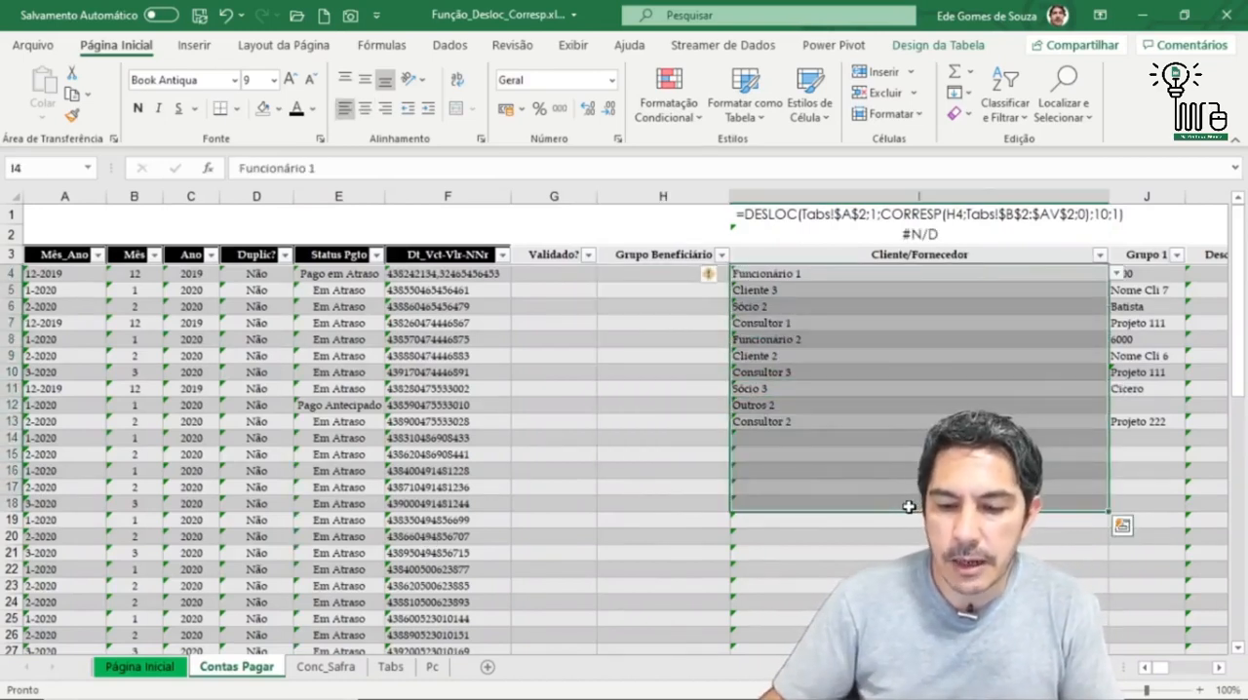
{"action": "key", "text": "Delete"}
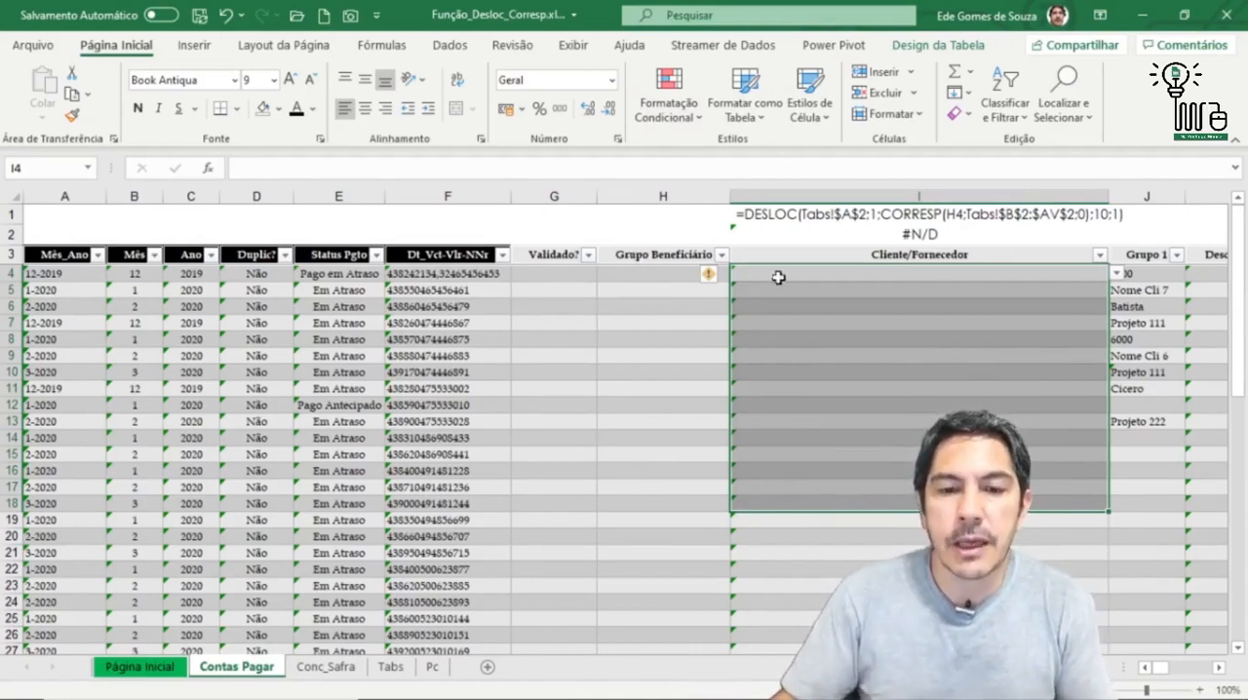
Step: Set the Grupo Beneficiário in cell H4 to Fornecedores from its validation list
{"action": "left_click", "coordinate": [684, 291]}
{"action": "left_click", "coordinate": [686, 278]}
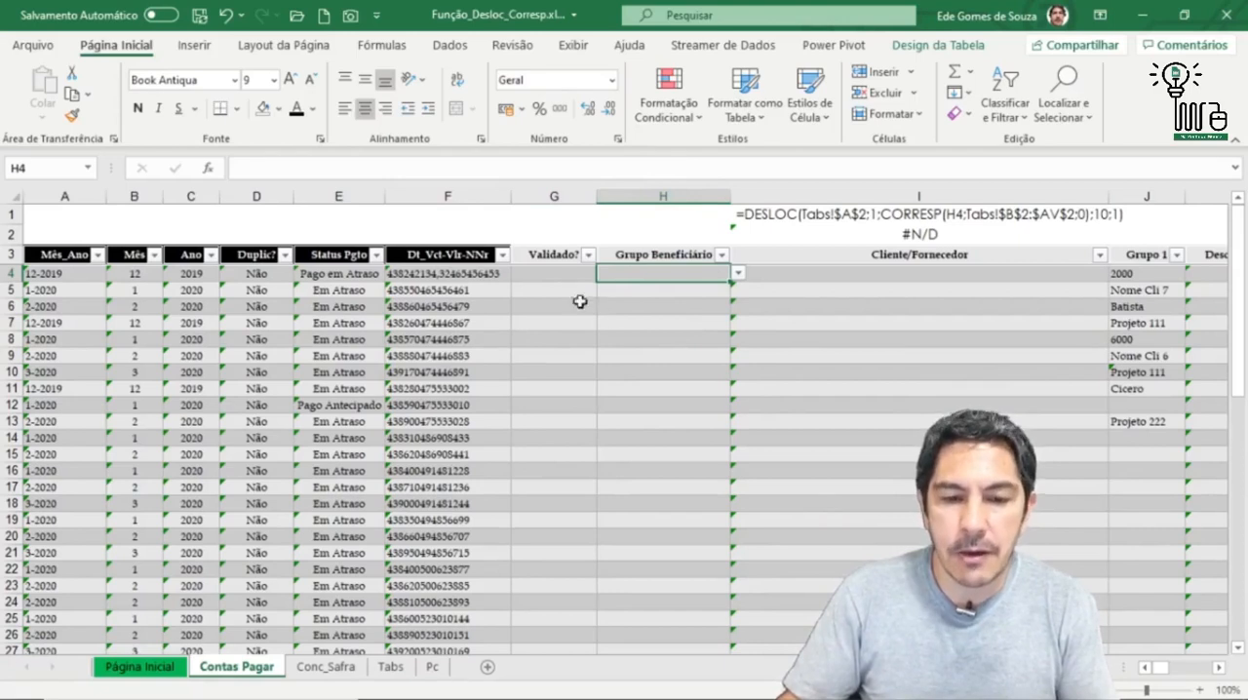
{"action": "left_click", "coordinate": [738, 273]}
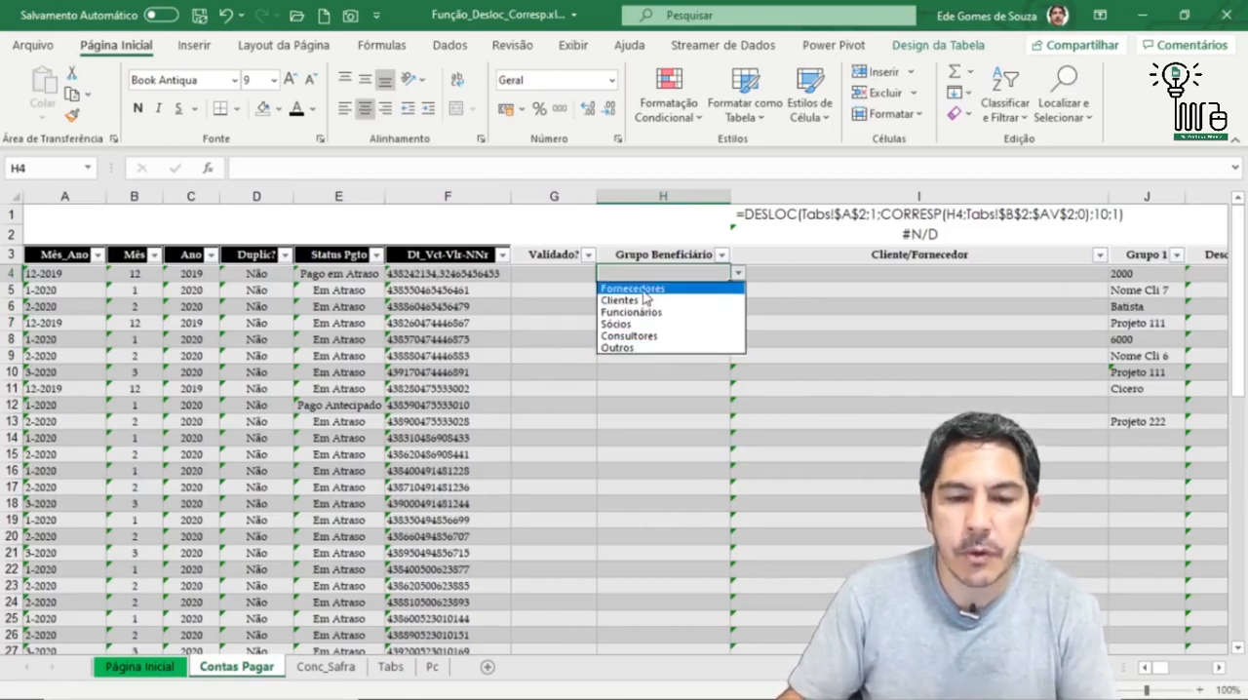
{"action": "left_click", "coordinate": [642, 289]}
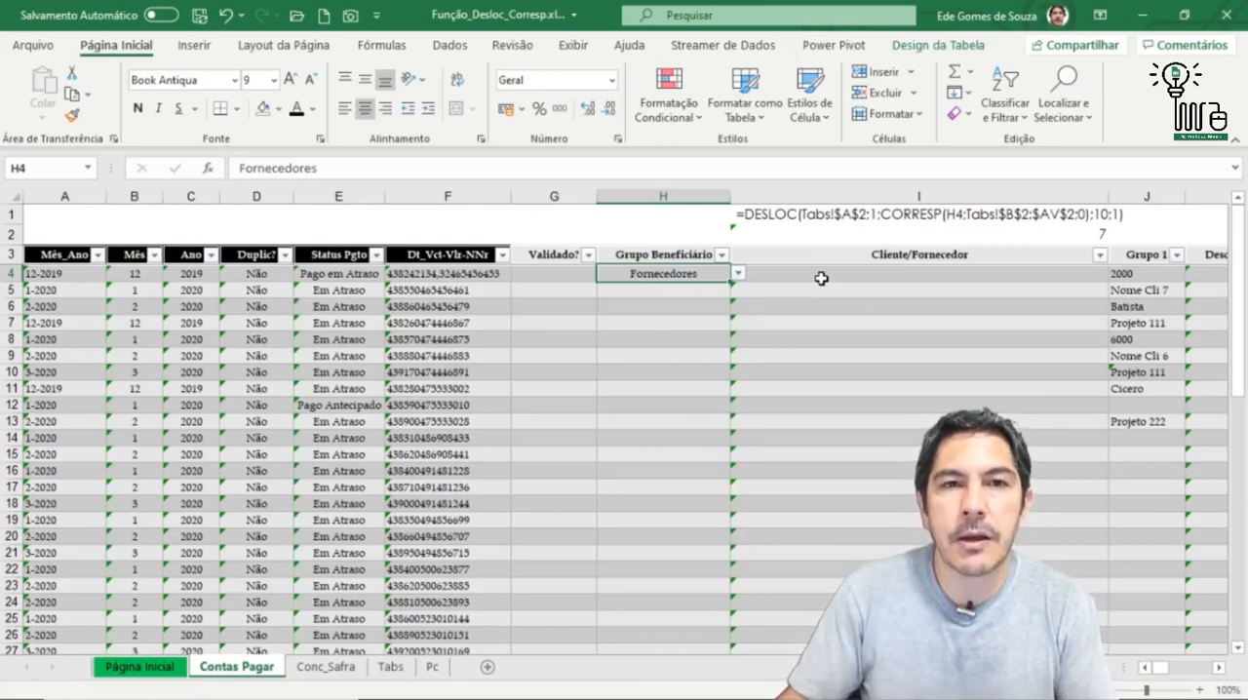
Step: Choose Fornecedor 3 as the Cliente/Fornecedor in I4 and view the dependent Grupo 1 options in J4
{"action": "left_click", "coordinate": [822, 278]}
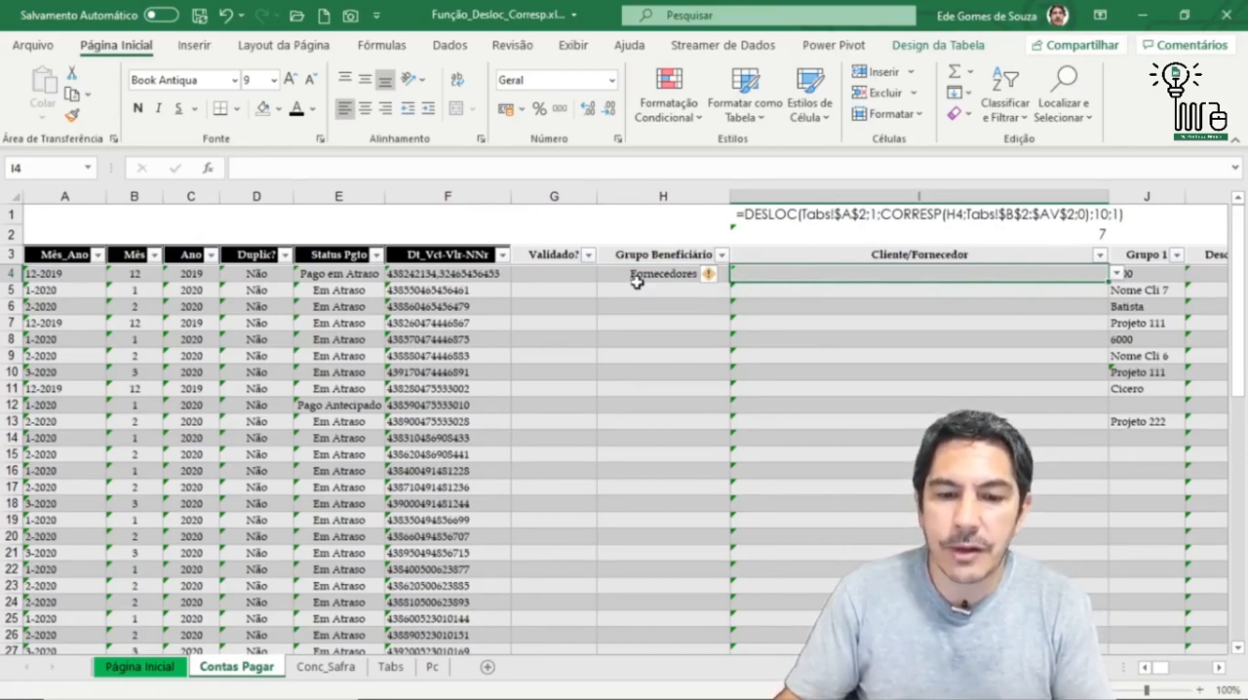
{"action": "left_click", "coordinate": [1118, 274]}
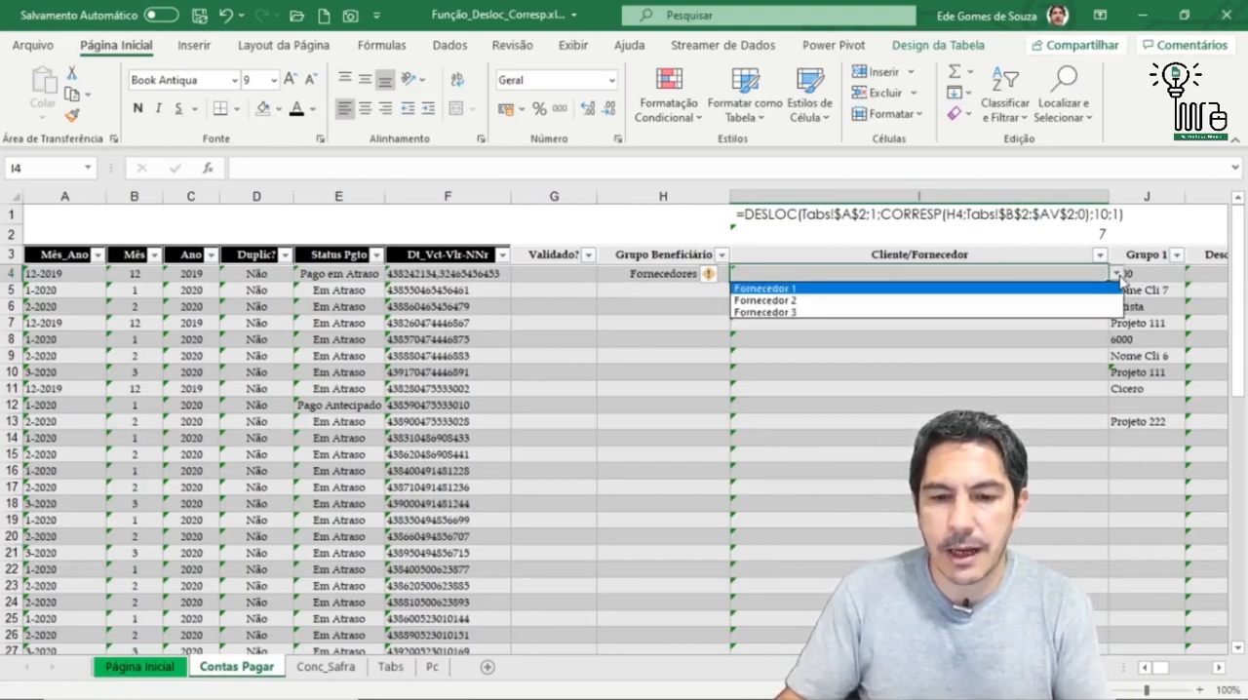
{"action": "left_click", "coordinate": [839, 313]}
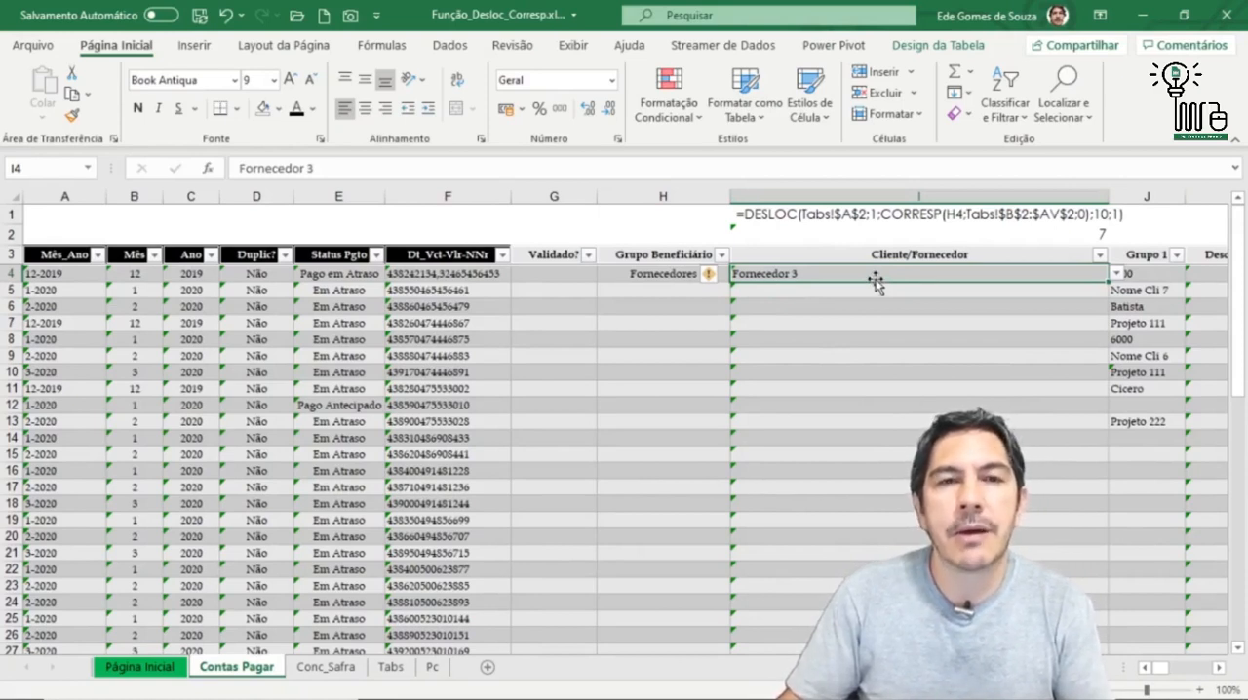
{"action": "left_click", "coordinate": [1162, 274]}
{"action": "left_click", "coordinate": [1196, 277]}
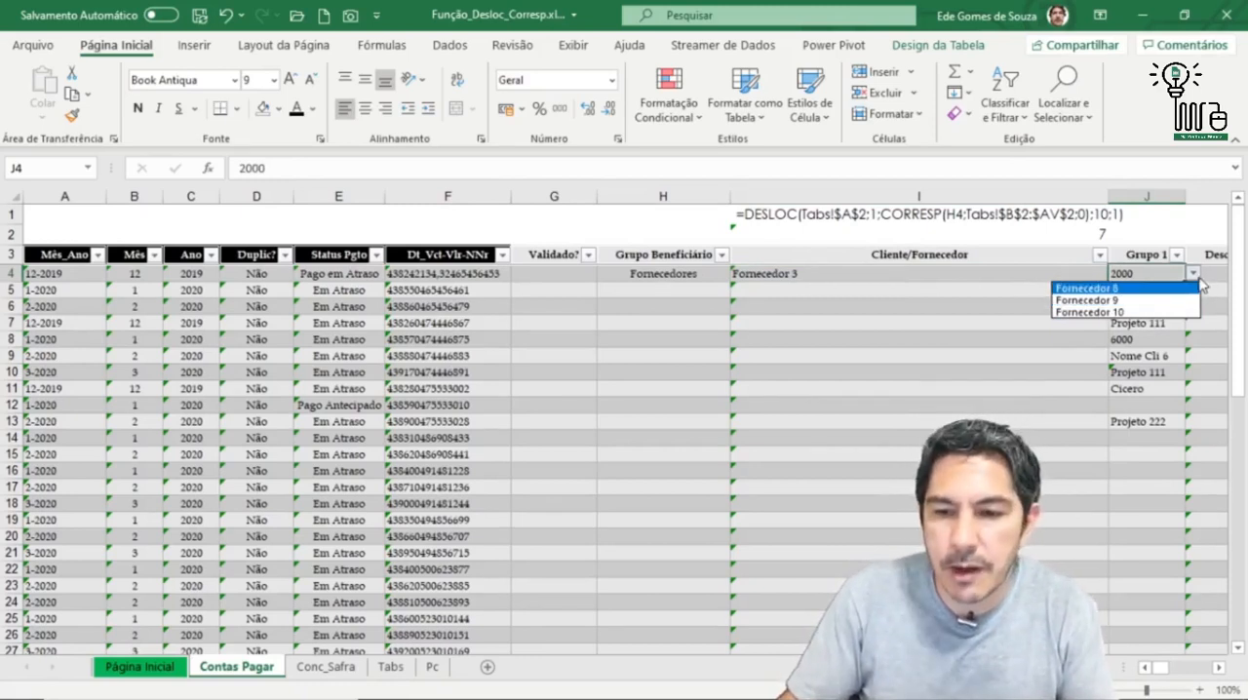
{"action": "left_click", "coordinate": [1193, 274]}
Step: Change the Cliente/Fornecedor in I4 to Fornecedor 2 and view the dependent Grupo 1 options in J4
{"action": "left_click", "coordinate": [906, 279]}
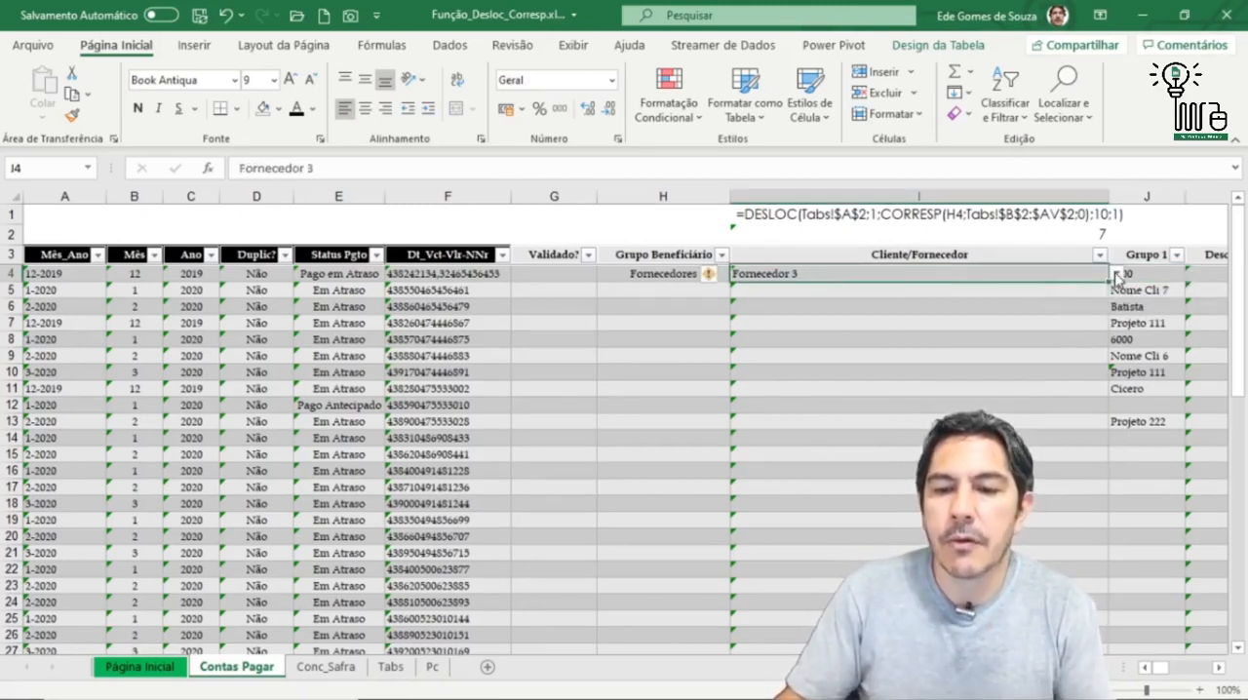
{"action": "left_click", "coordinate": [1117, 277]}
{"action": "left_click", "coordinate": [917, 297]}
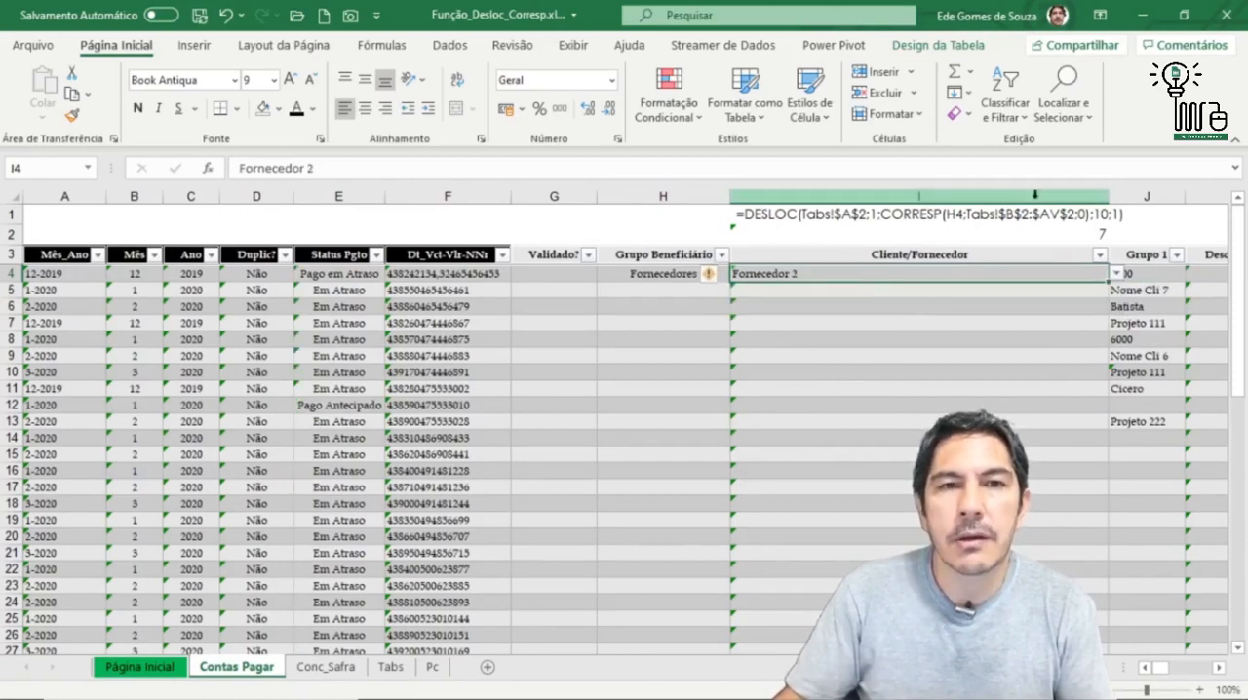
{"action": "left_click", "coordinate": [1193, 276]}
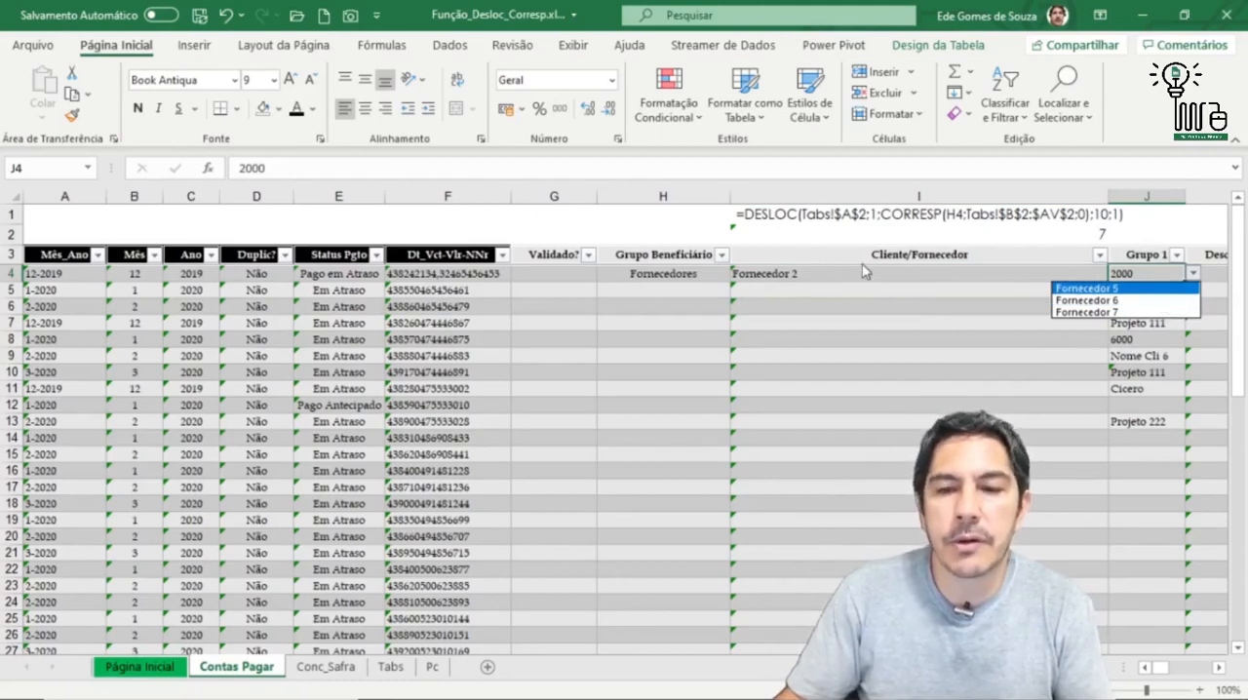
{"action": "key", "text": "Escape"}
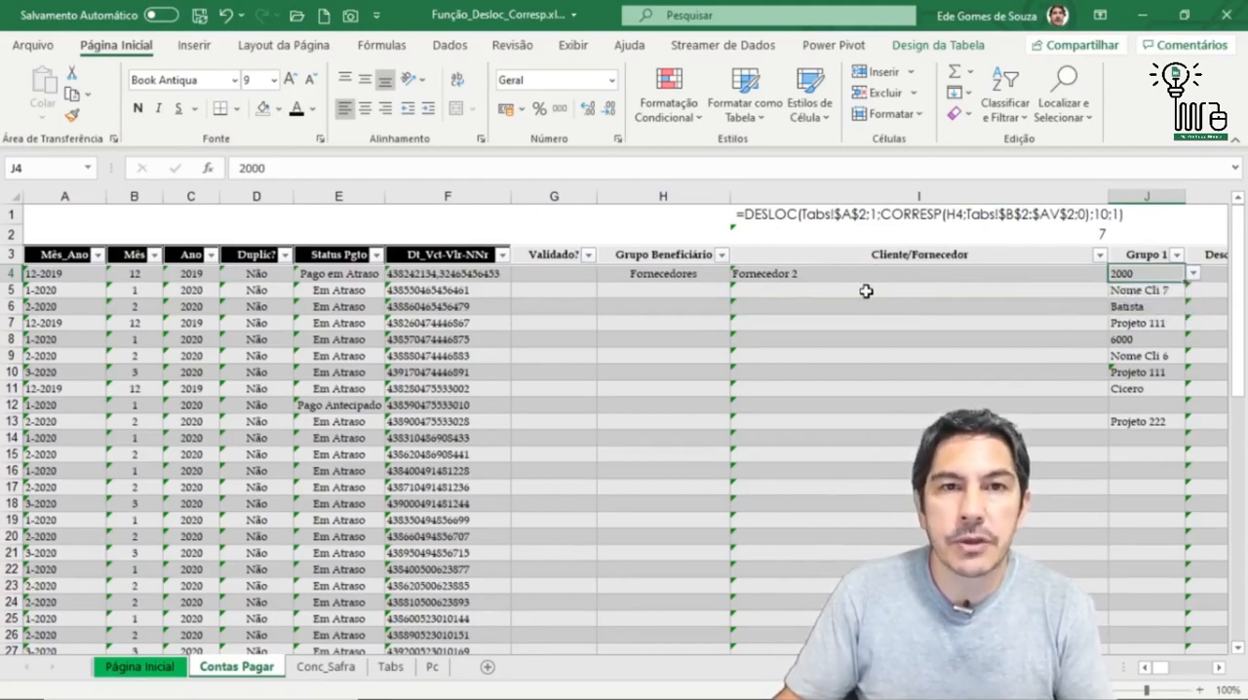
Step: Fill row 5 with Funcionários as the Grupo Beneficiário and Funcionário 1 as the Cliente/Fornecedor
{"action": "left_click", "coordinate": [653, 290]}
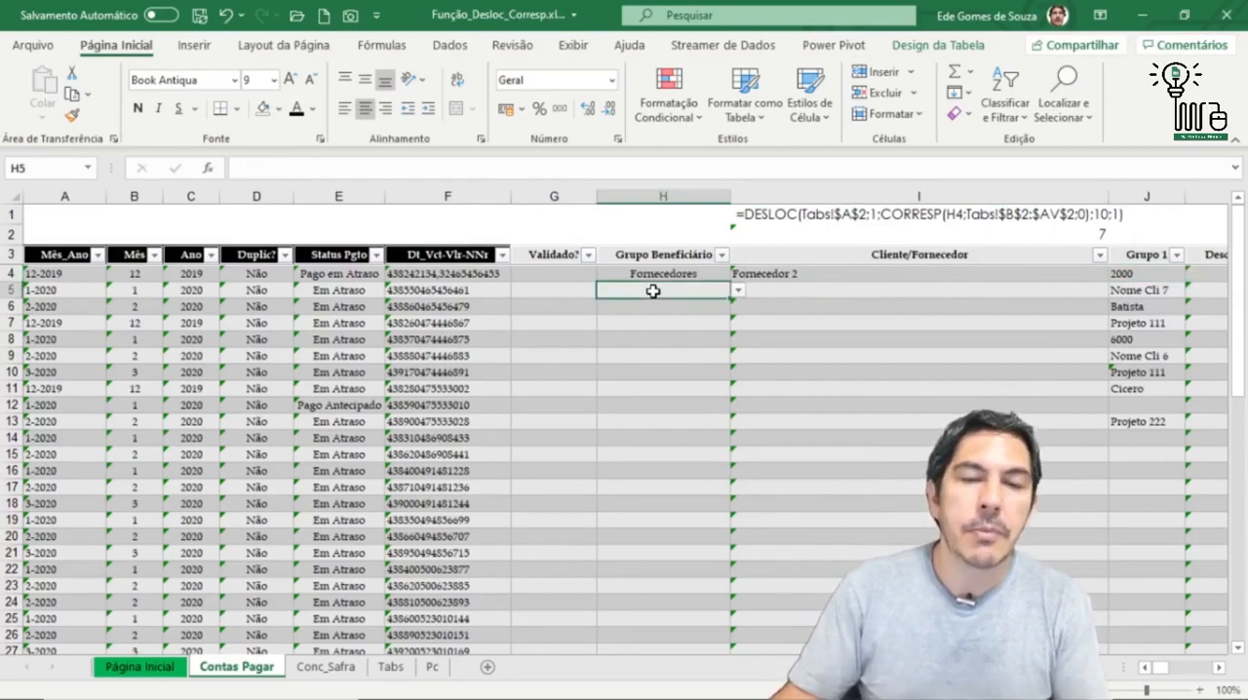
{"action": "left_click", "coordinate": [739, 291]}
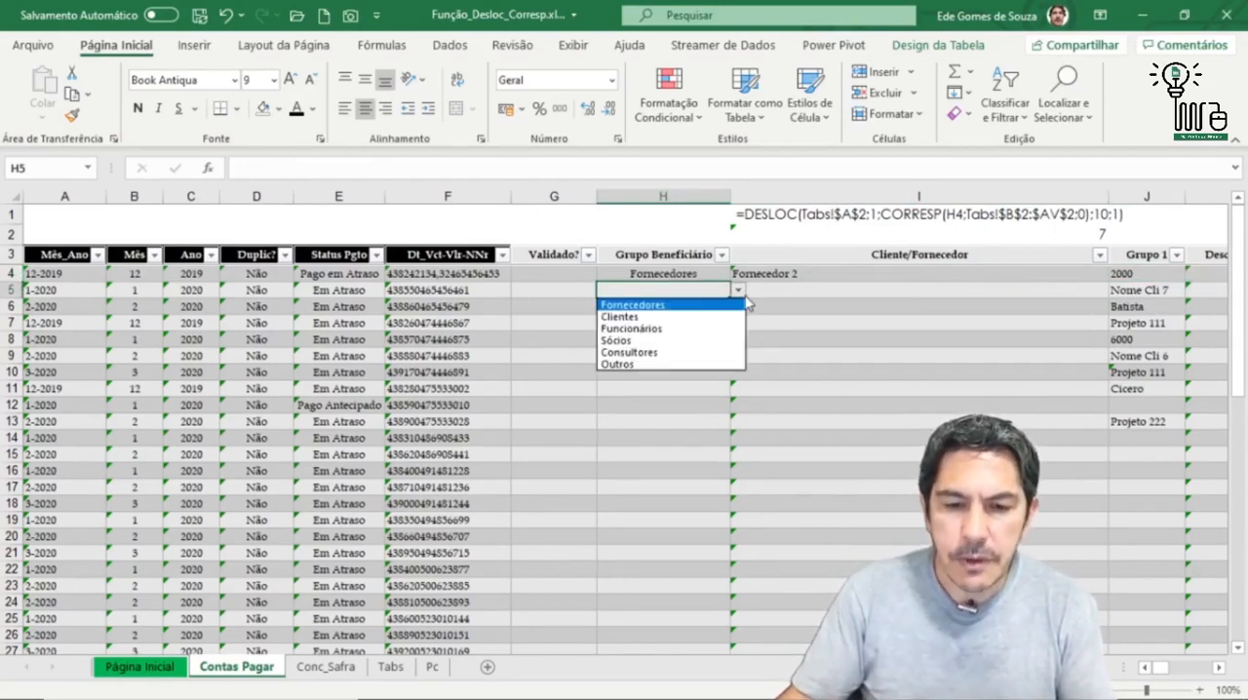
{"action": "left_click", "coordinate": [674, 332]}
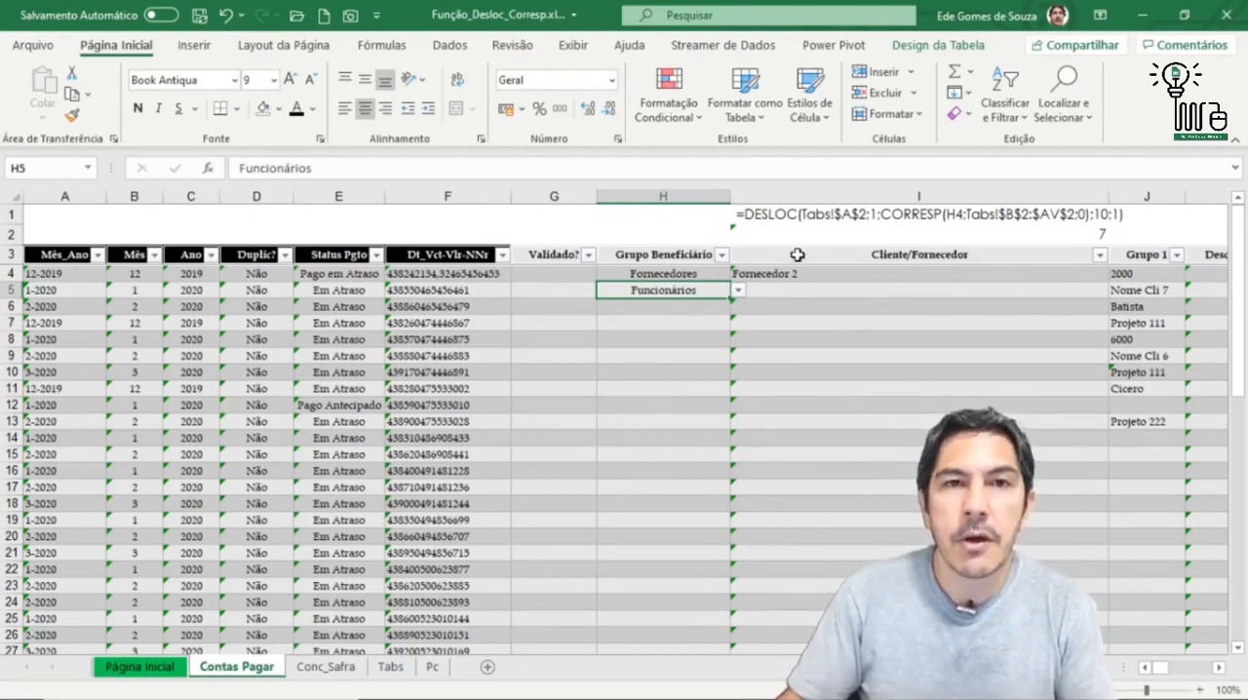
{"action": "left_click", "coordinate": [892, 290]}
{"action": "left_click", "coordinate": [1116, 290]}
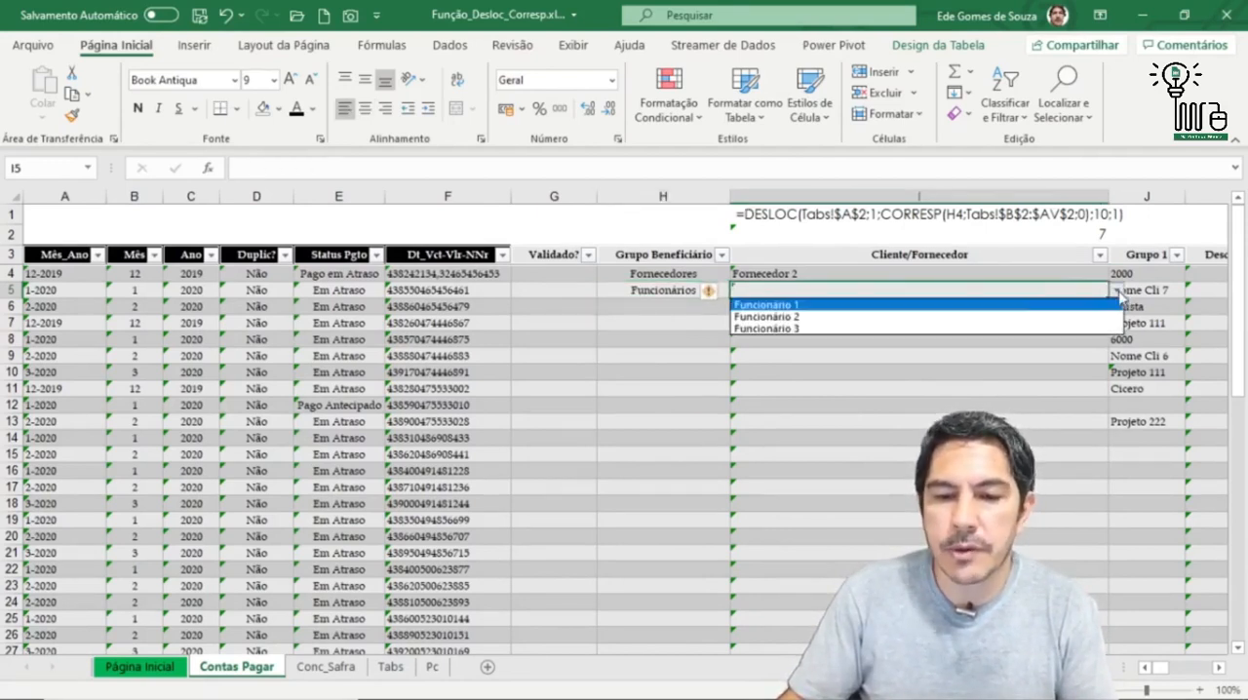
{"action": "left_click", "coordinate": [806, 305]}
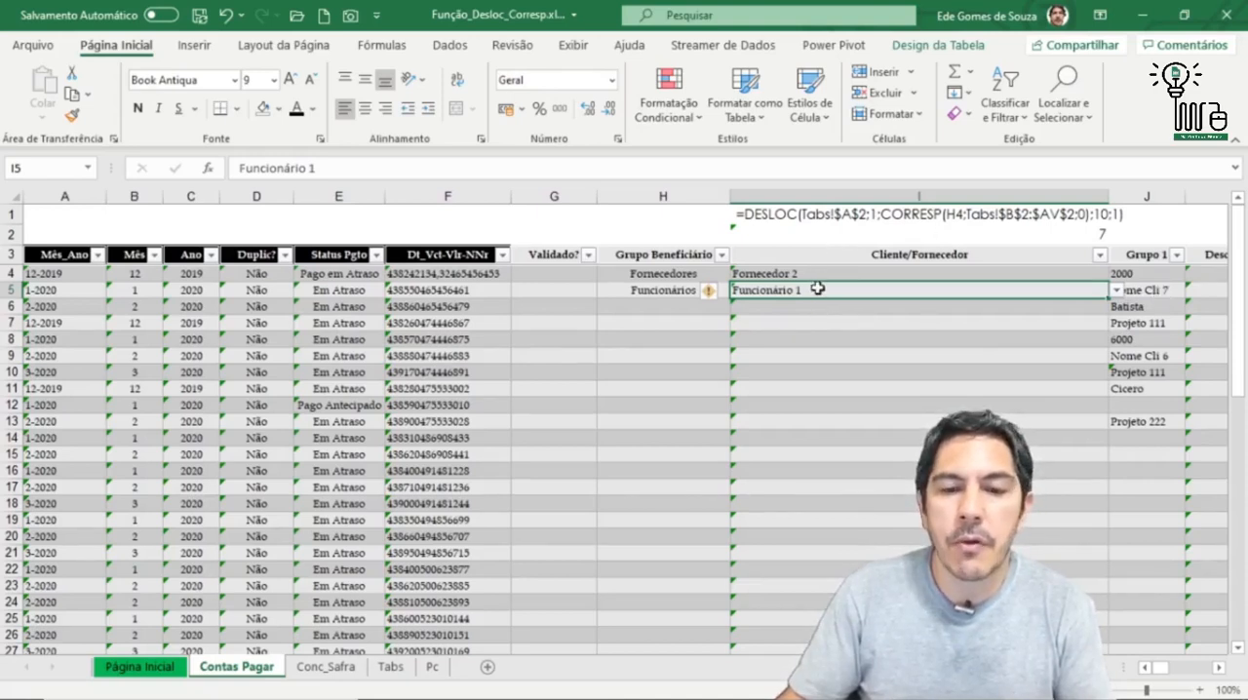
Step: Set the Grupo 1 value in J5 to R$ 2.000 from its dependent list
{"action": "left_click", "coordinate": [1157, 292]}
{"action": "left_click", "coordinate": [1194, 291]}
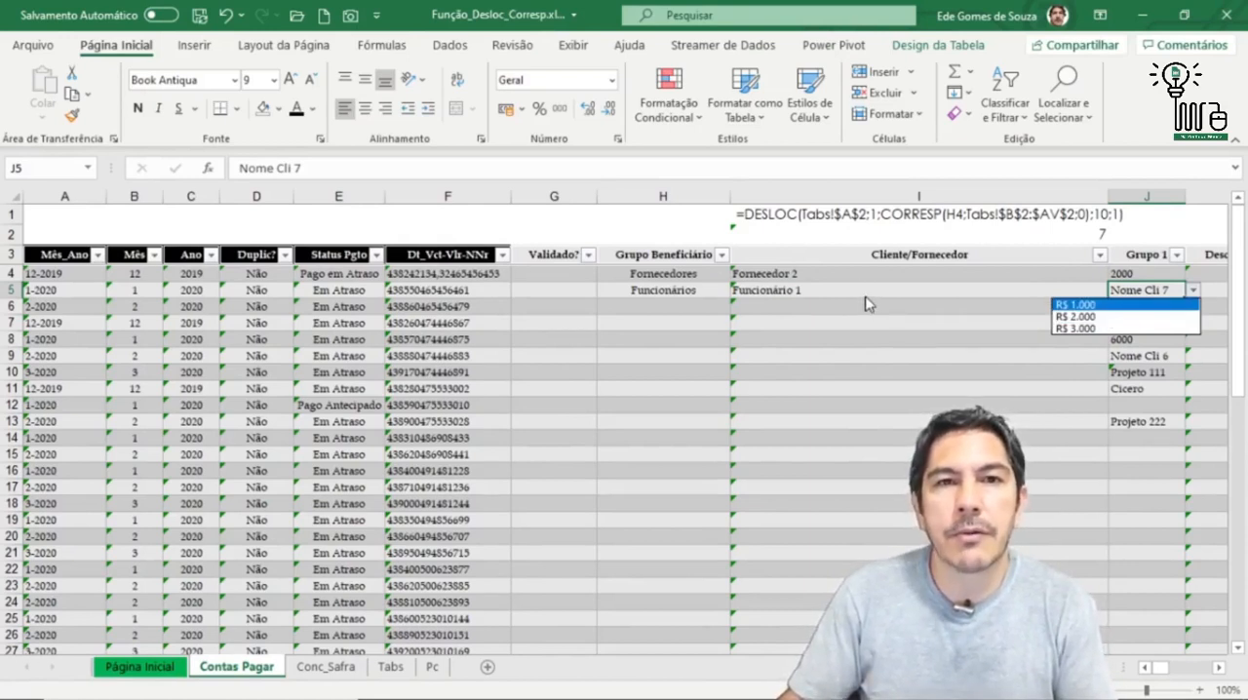
{"action": "left_click", "coordinate": [1141, 317]}
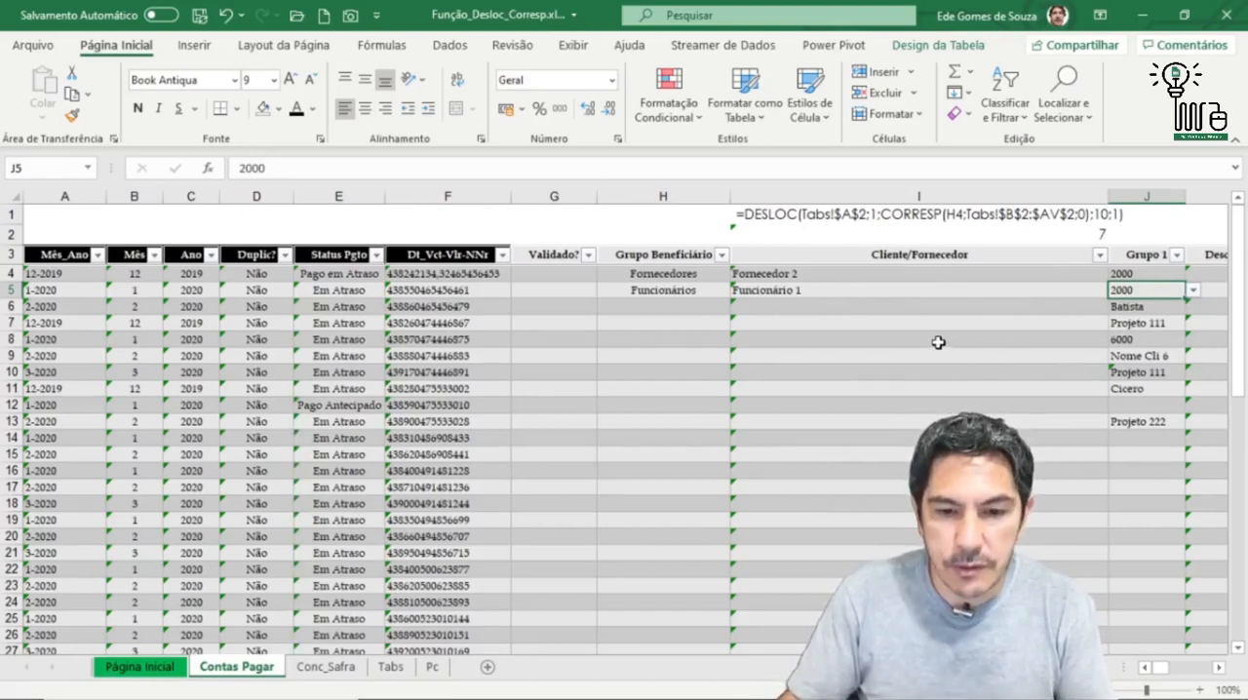
Step: Convert the formula in I2 to visible text reading =CORRESP(H4;Tabs!$B$2:$AV$2;0)
{"action": "left_click", "coordinate": [798, 237]}
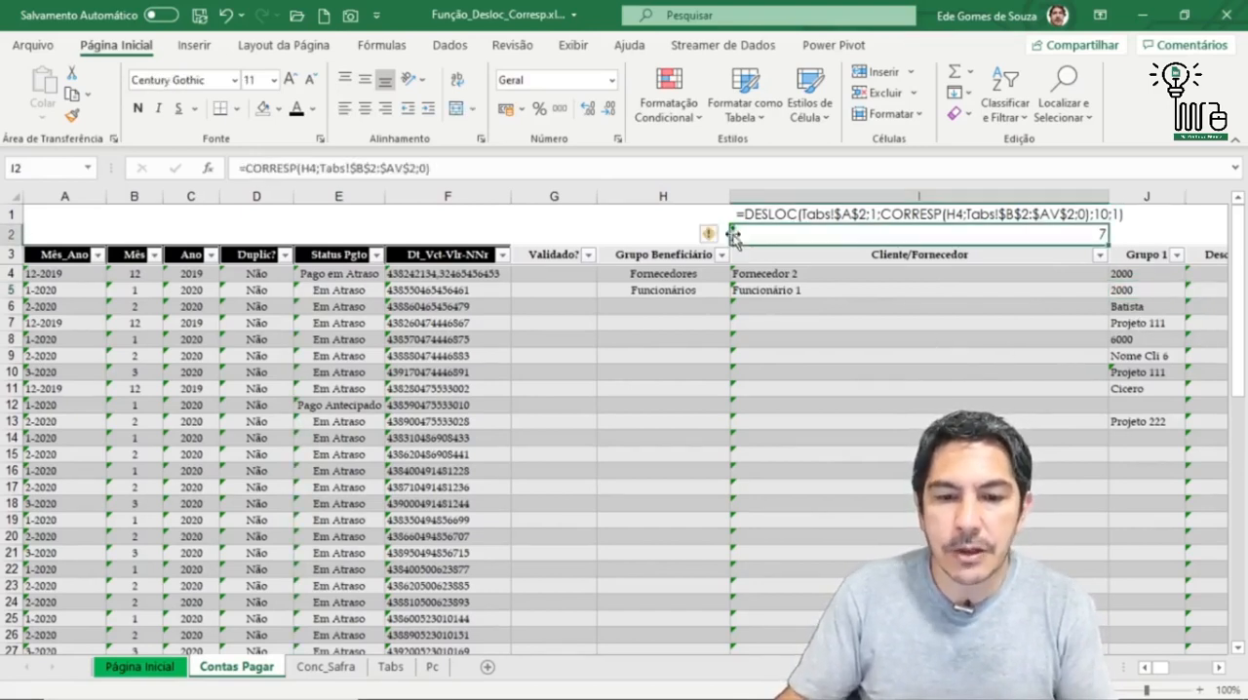
{"action": "left_click", "coordinate": [238, 168]}
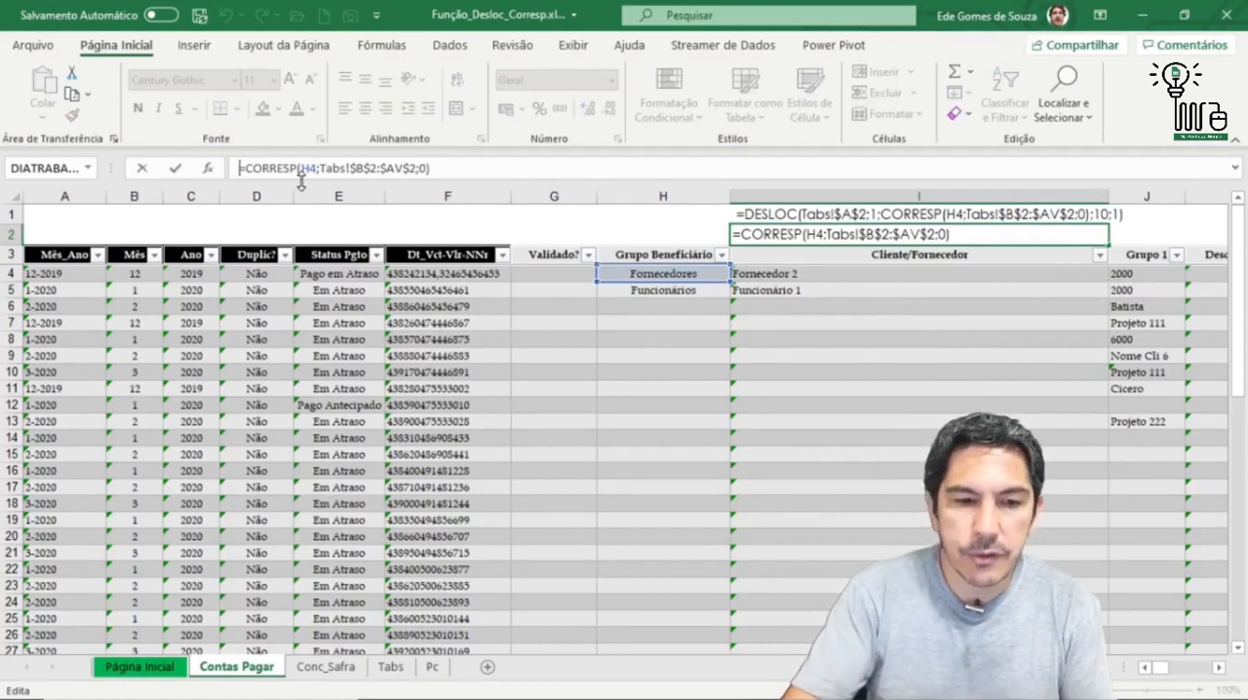
{"action": "key", "text": "Return"}
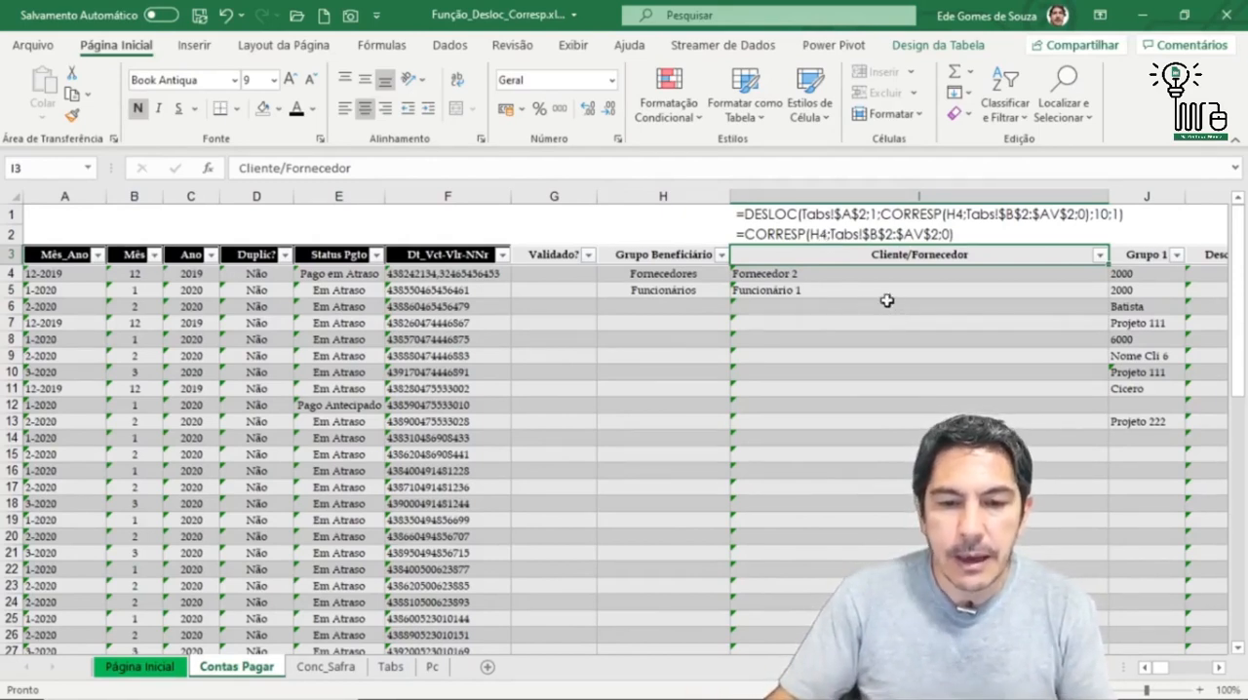
Step: Select the beneficiary group names in D3:D8 on the Tabs sheet and move that sheet directly after Contas Pagar
{"action": "left_click", "coordinate": [865, 274]}
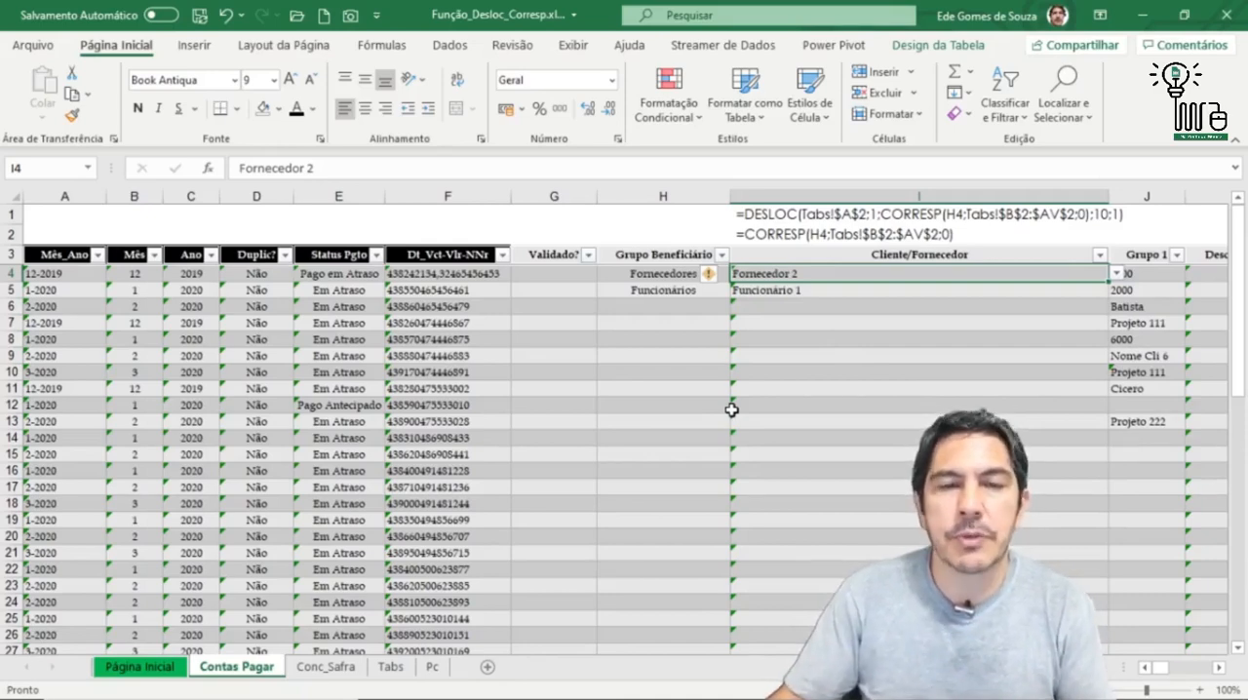
{"action": "left_click", "coordinate": [402, 671]}
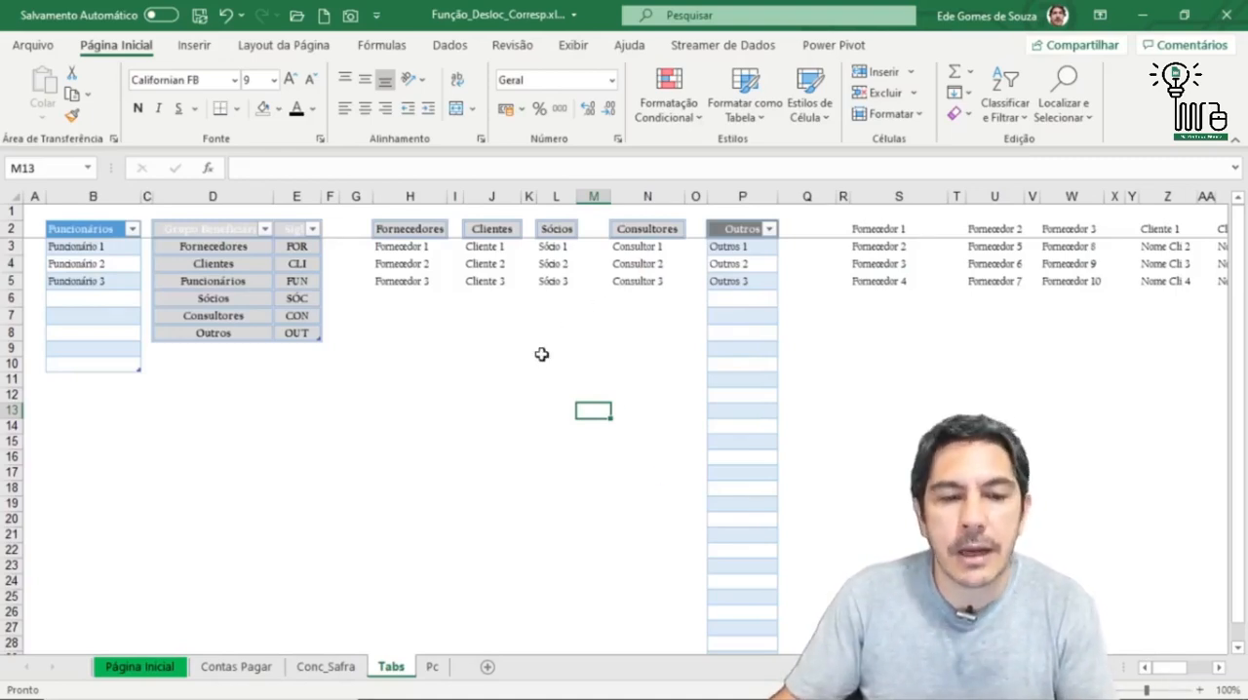
{"action": "left_click_drag", "start_coordinate": [193, 381], "coordinate": [5, 383]}
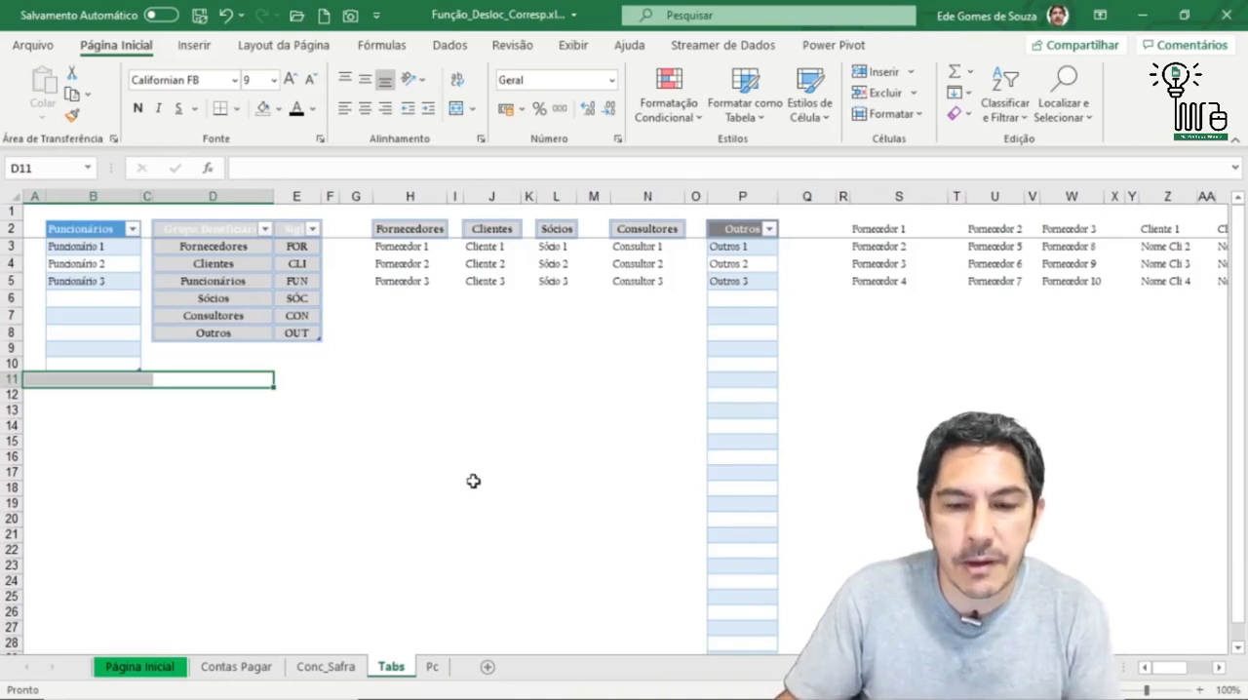
{"action": "left_click", "coordinate": [492, 411]}
{"action": "left_click_drag", "start_coordinate": [214, 251], "coordinate": [218, 331]}
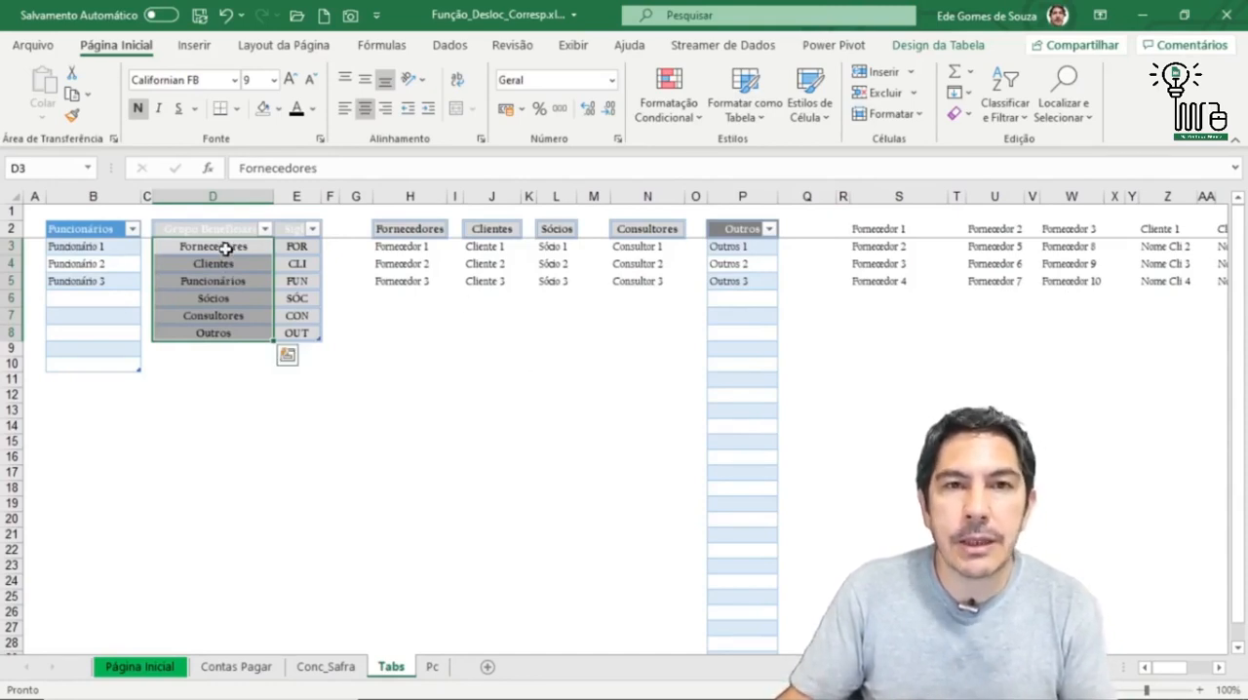
{"action": "left_click_drag", "start_coordinate": [207, 248], "coordinate": [211, 334]}
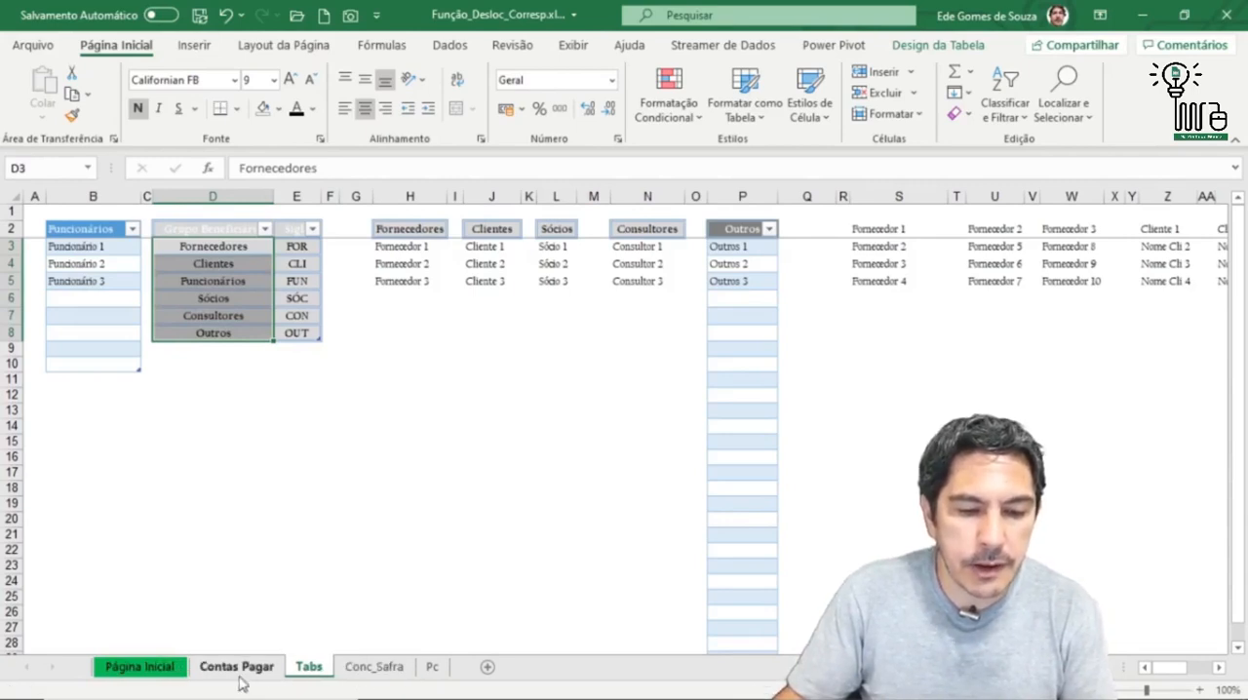
Step: Return to the Contas Pagar sheet and review the Grupo Beneficiário list in H4, keeping Fornecedores selected
{"action": "left_click", "coordinate": [242, 670]}
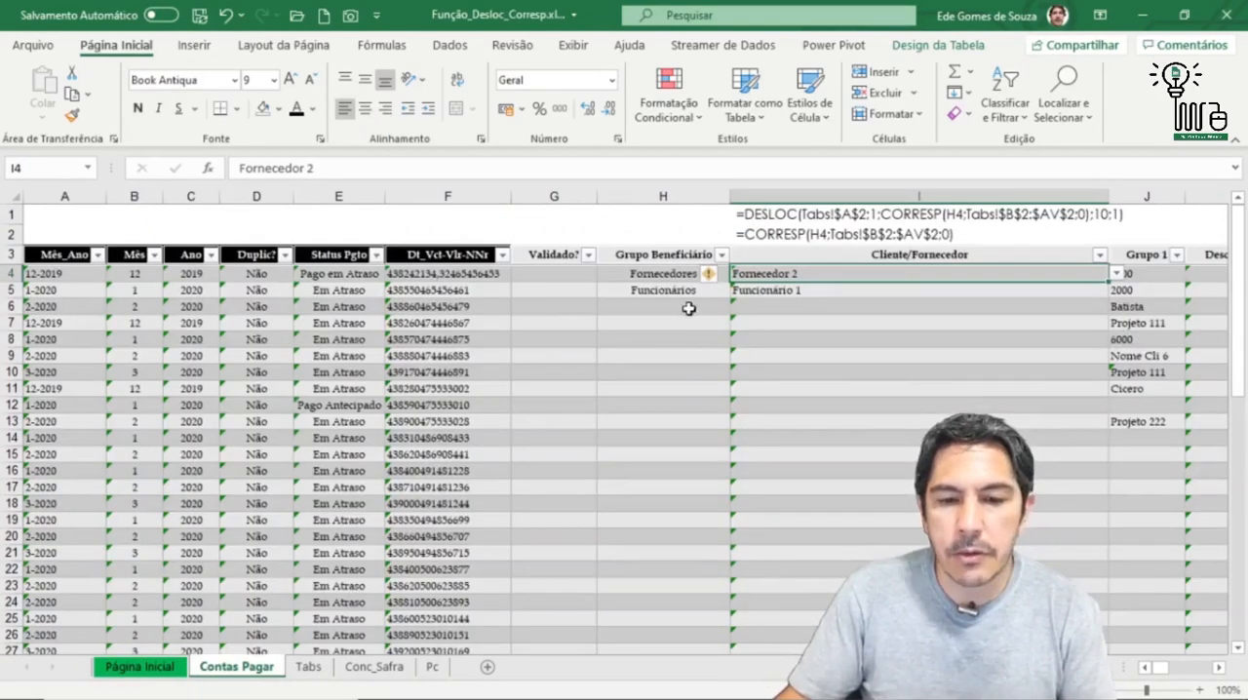
{"action": "left_click", "coordinate": [663, 276]}
{"action": "left_click", "coordinate": [739, 276]}
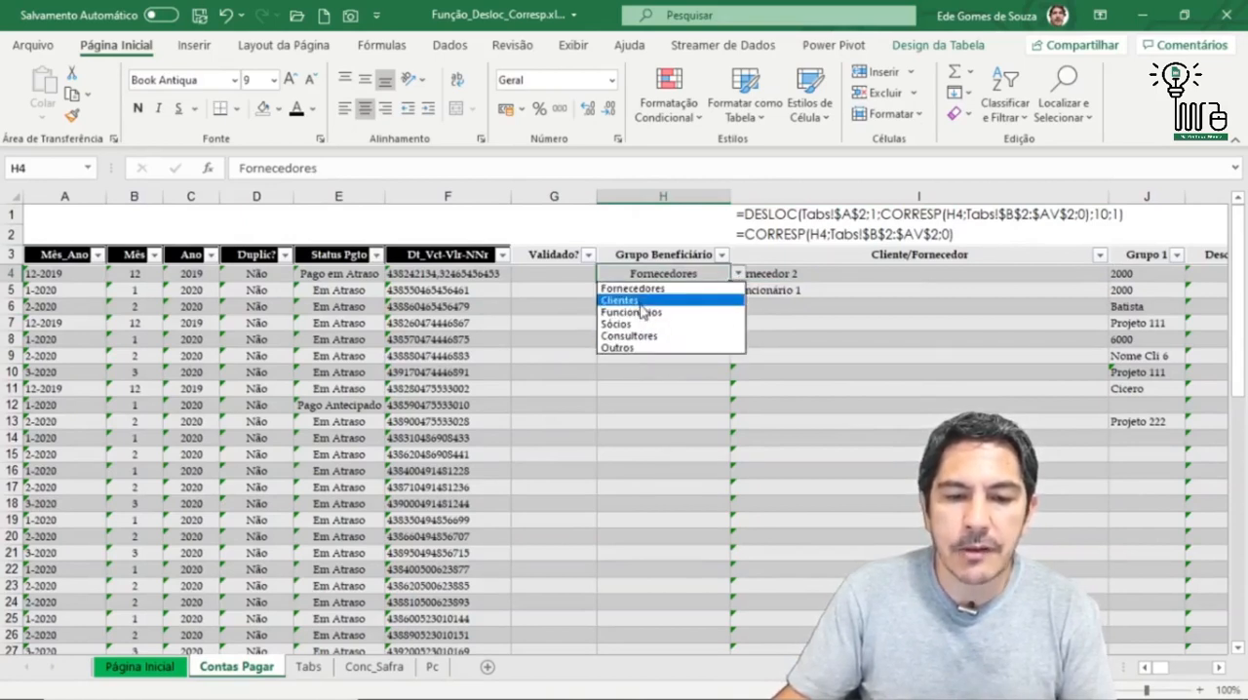
{"action": "left_click", "coordinate": [671, 290]}
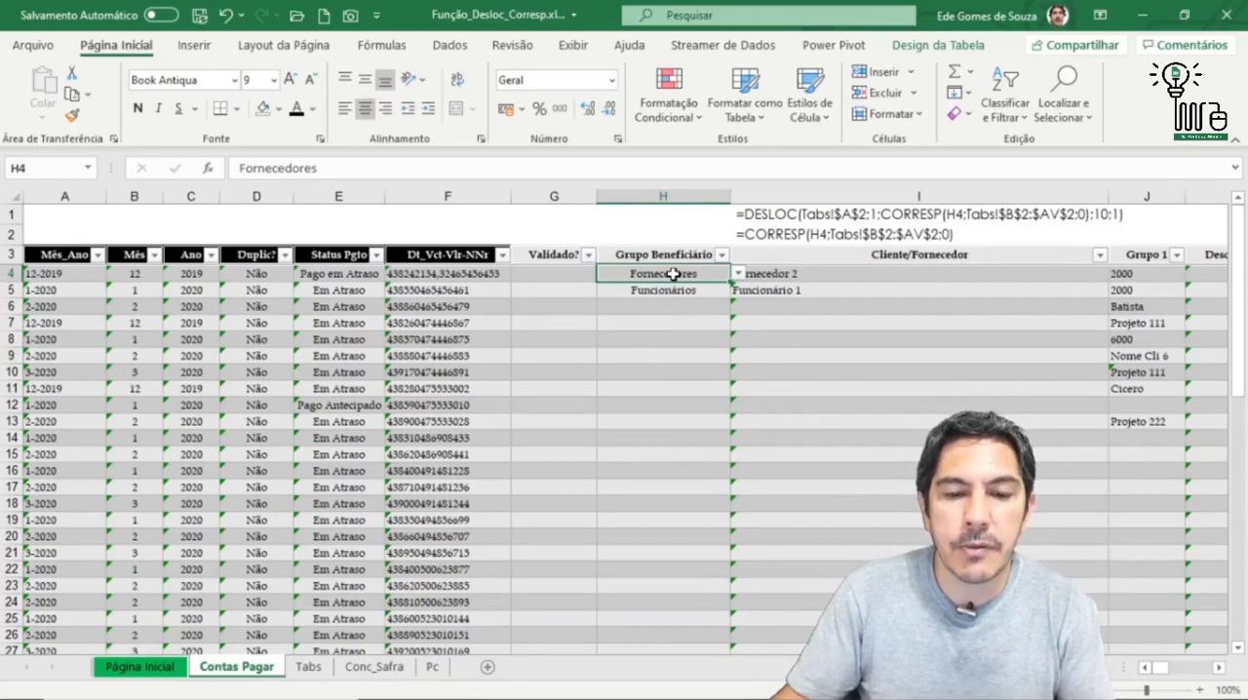
Step: Set the data validation of H4 to allow Lista with the source =Tabs!$D$3:$D$8
{"action": "left_click", "coordinate": [450, 46]}
{"action": "left_click", "coordinate": [784, 115]}
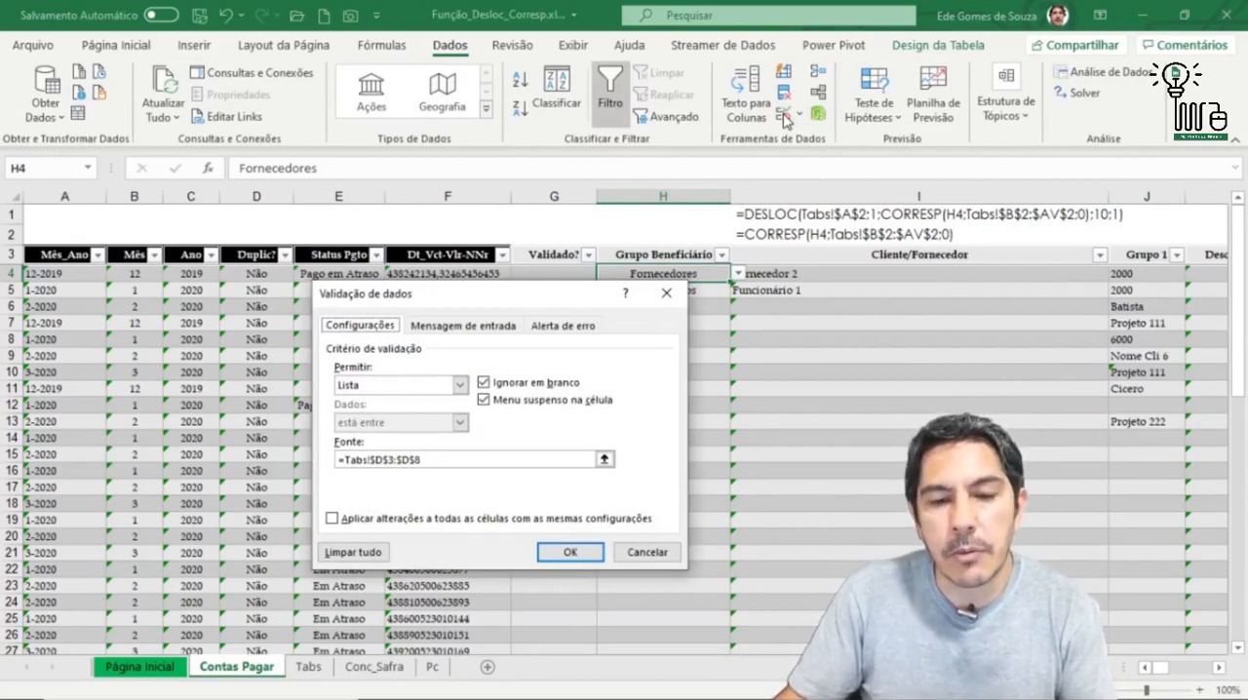
{"action": "left_click", "coordinate": [459, 385]}
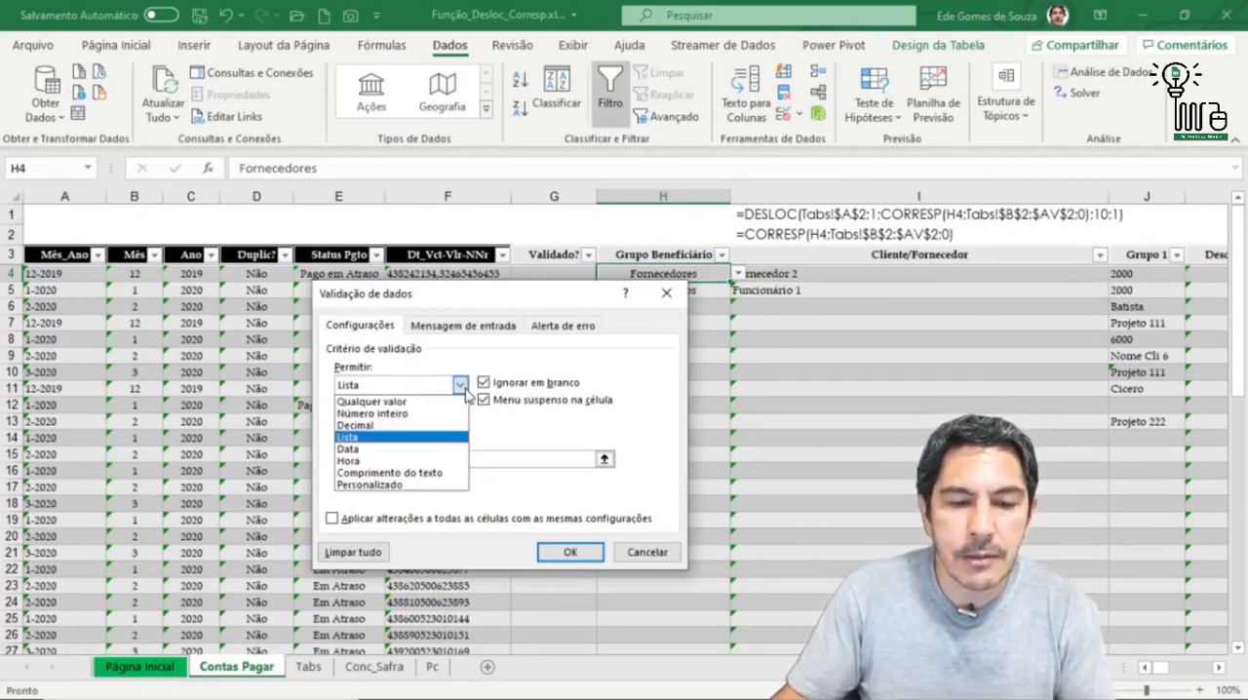
{"action": "left_click", "coordinate": [377, 439]}
{"action": "left_click", "coordinate": [430, 461]}
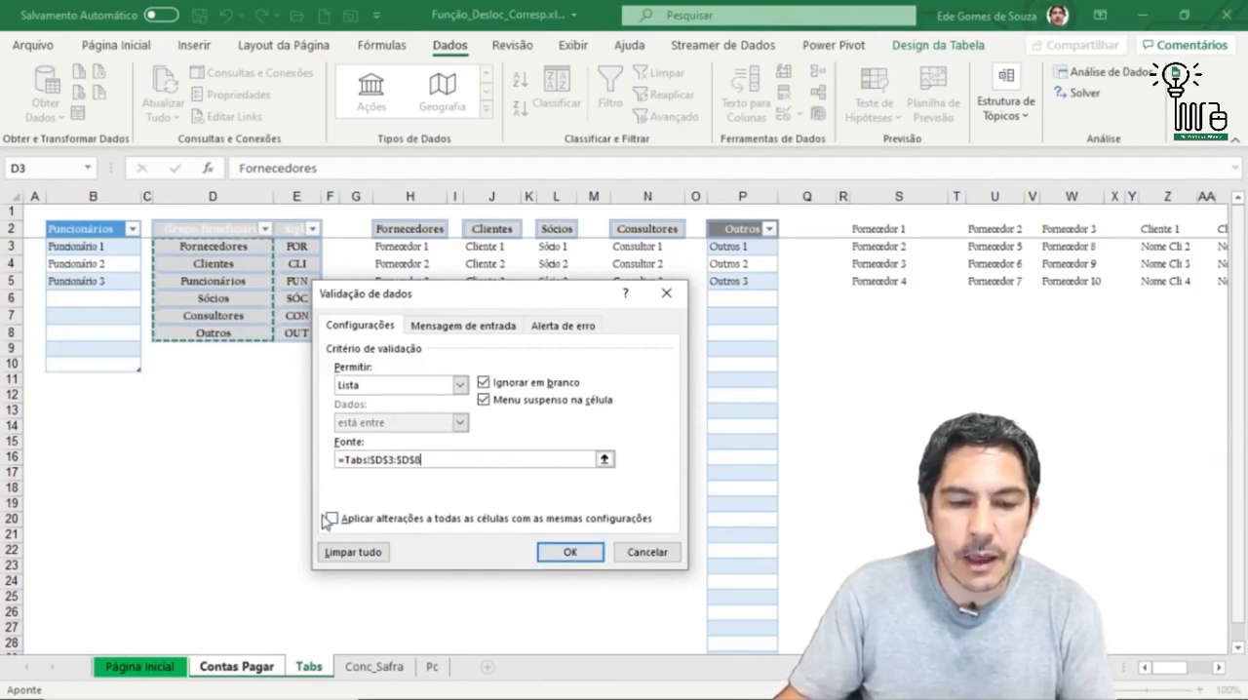
{"action": "left_click", "coordinate": [570, 552]}
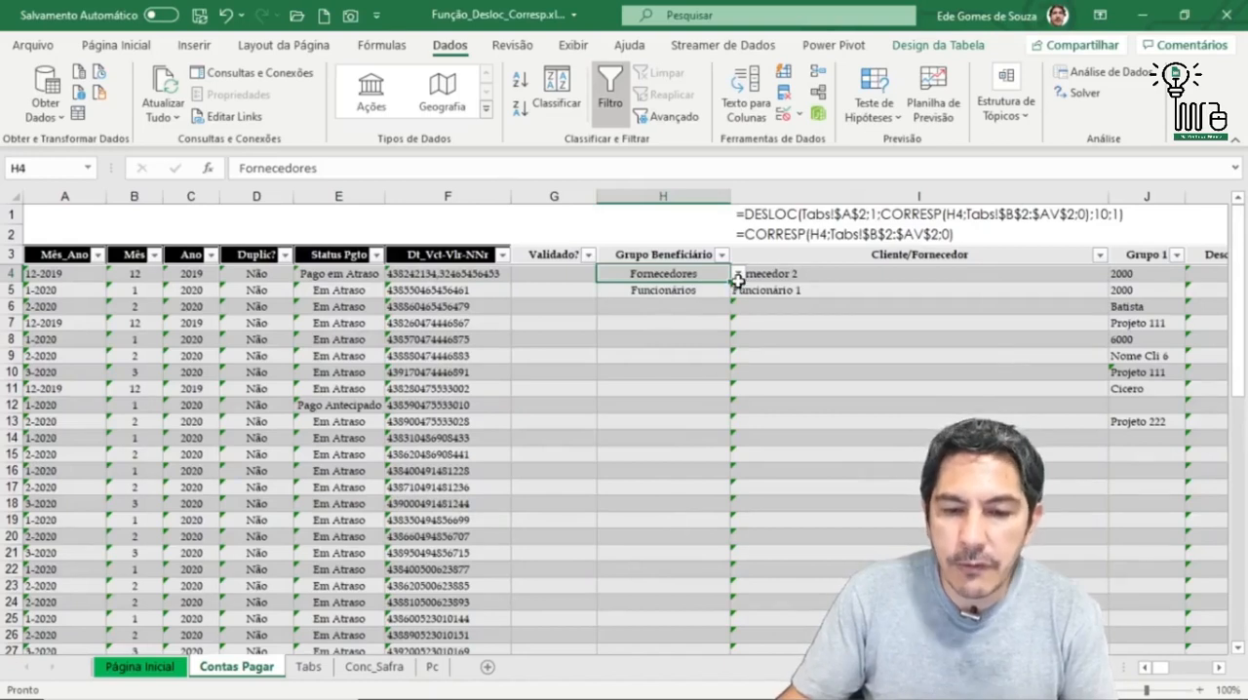
Step: Review the Grupo Beneficiário list in H4 and compare it with the group names on the Tabs sheet
{"action": "left_click", "coordinate": [738, 275]}
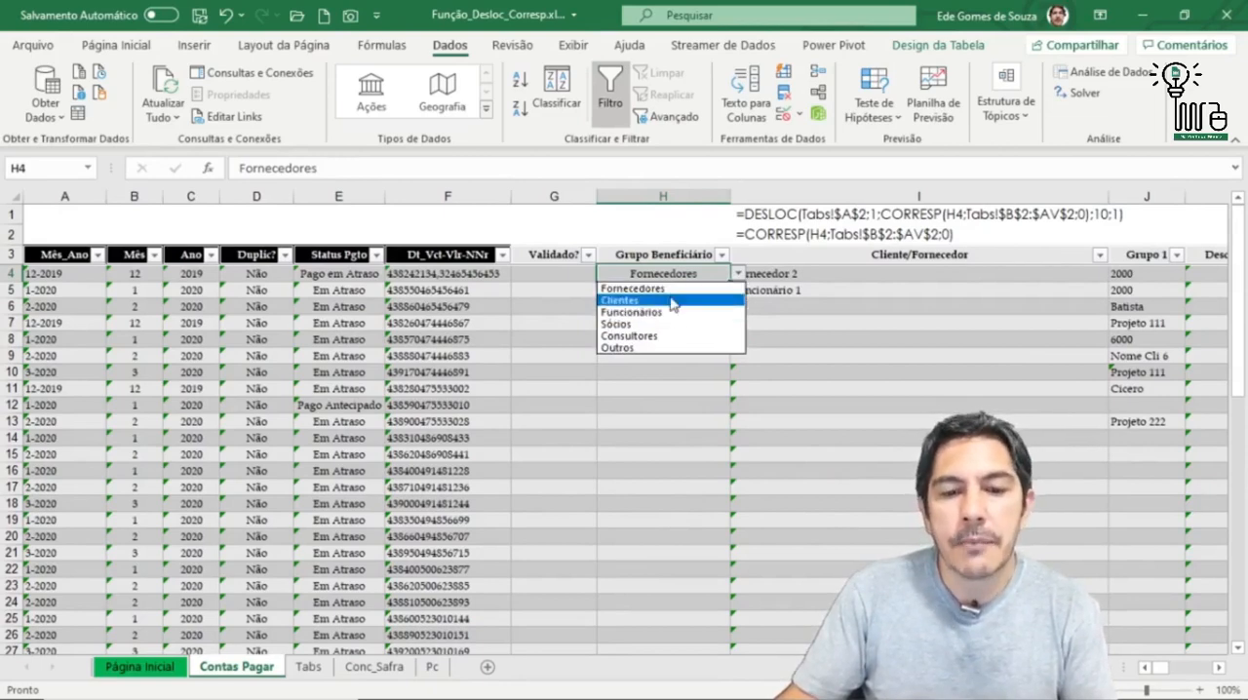
{"action": "left_click", "coordinate": [740, 277]}
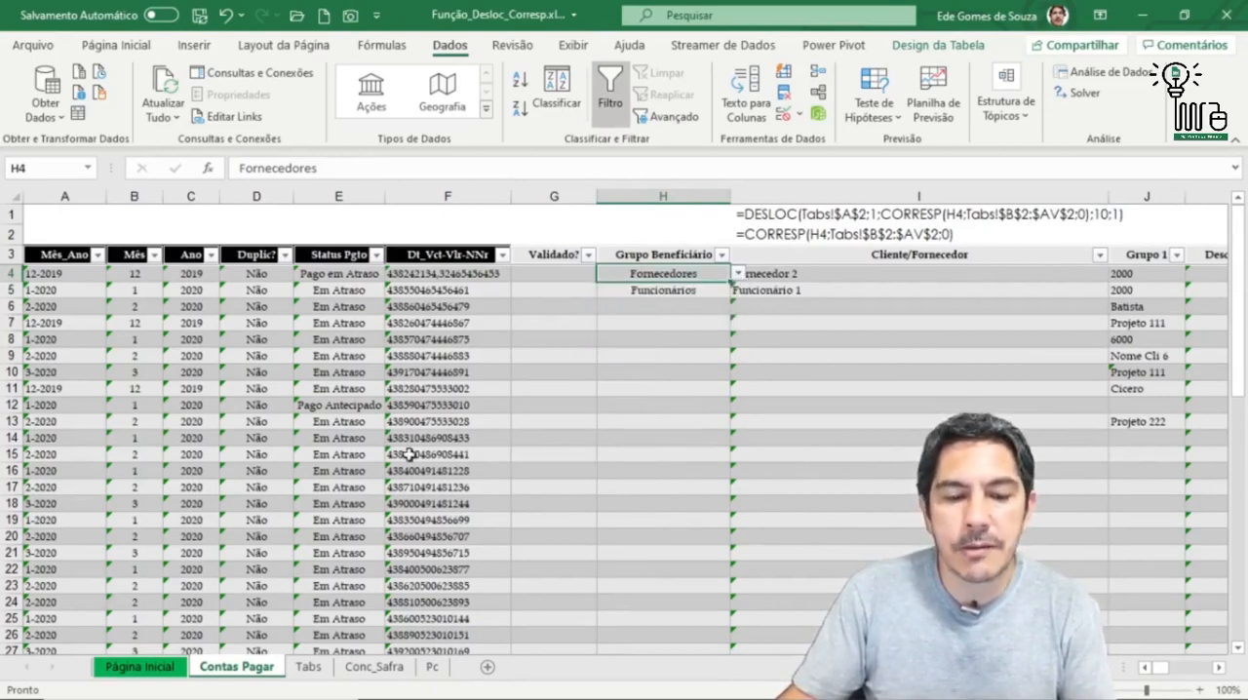
{"action": "left_click", "coordinate": [308, 667]}
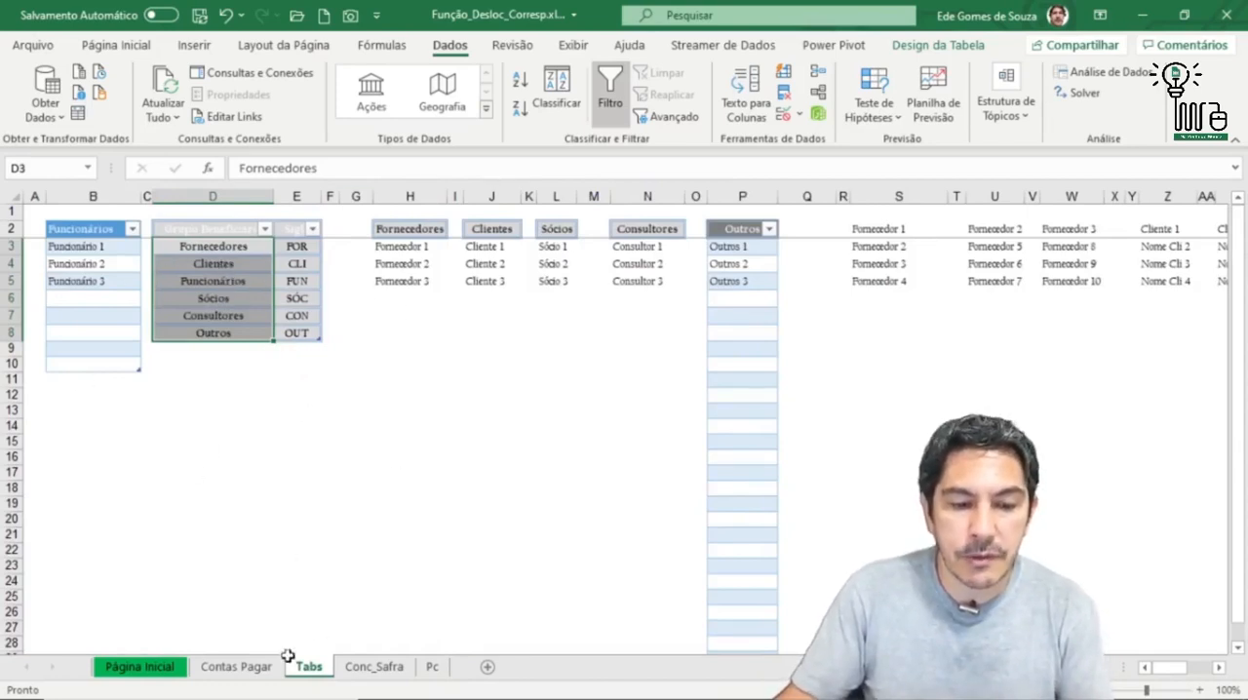
{"action": "key", "text": "ctrl+Page_Up"}
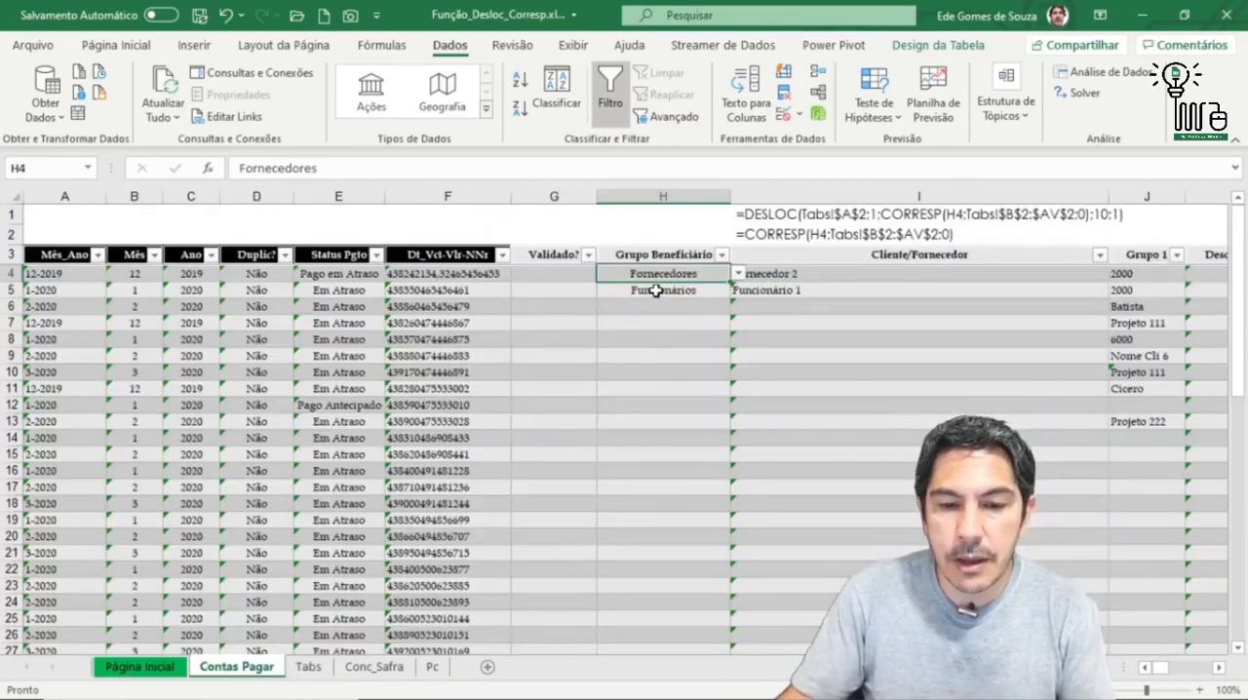
{"action": "left_click", "coordinate": [677, 296]}
{"action": "left_click", "coordinate": [672, 271]}
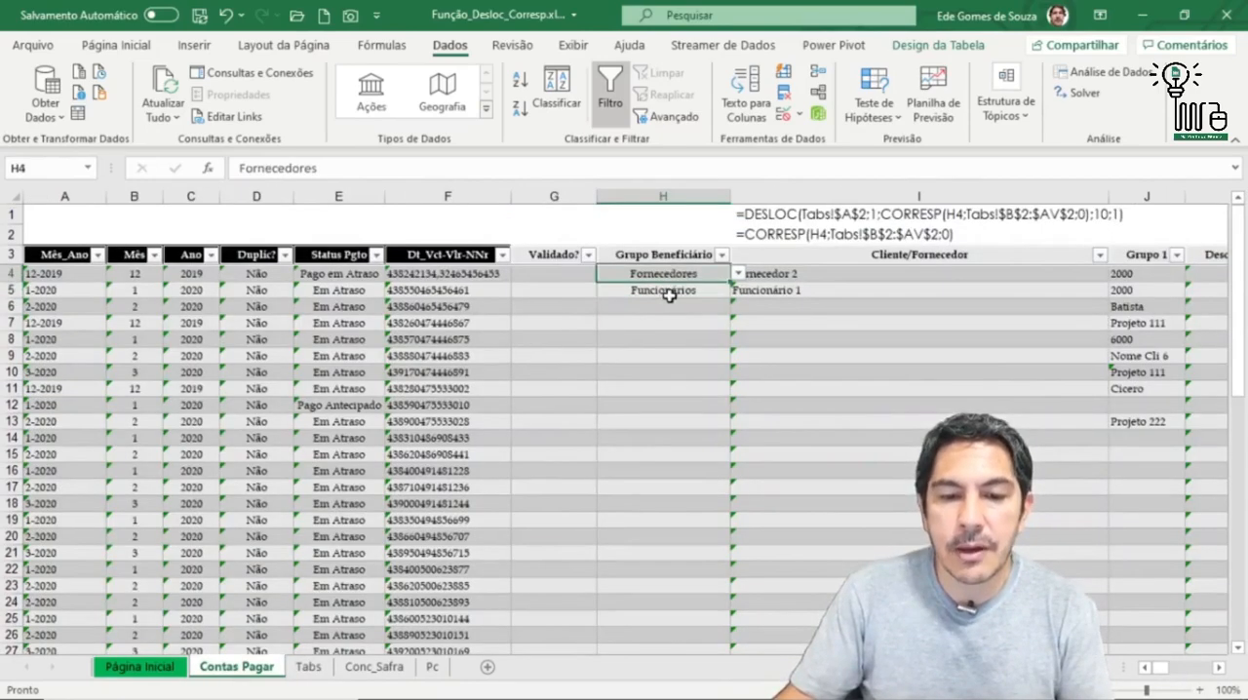
{"action": "left_click", "coordinate": [672, 290]}
Step: Try to give H6 a list validation with the combined source =Tabs!$D$3:$D$8+Tabs!$D$3:$D$8
{"action": "left_click", "coordinate": [662, 306]}
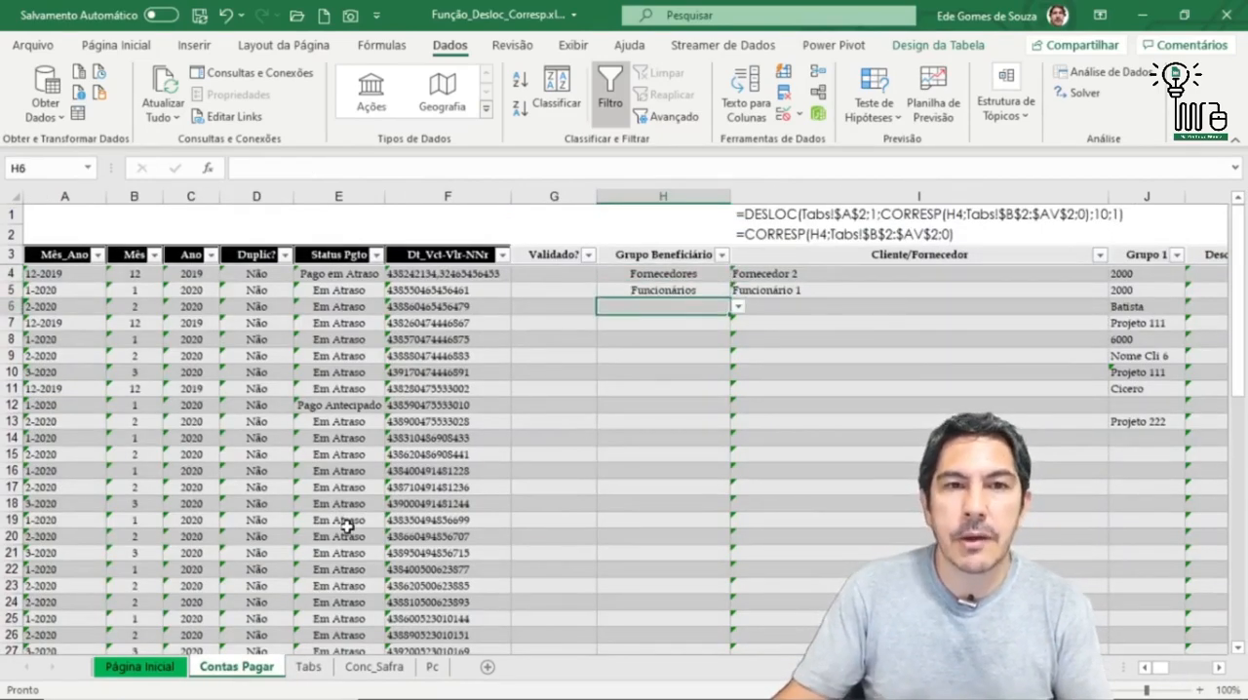
{"action": "left_click", "coordinate": [783, 117]}
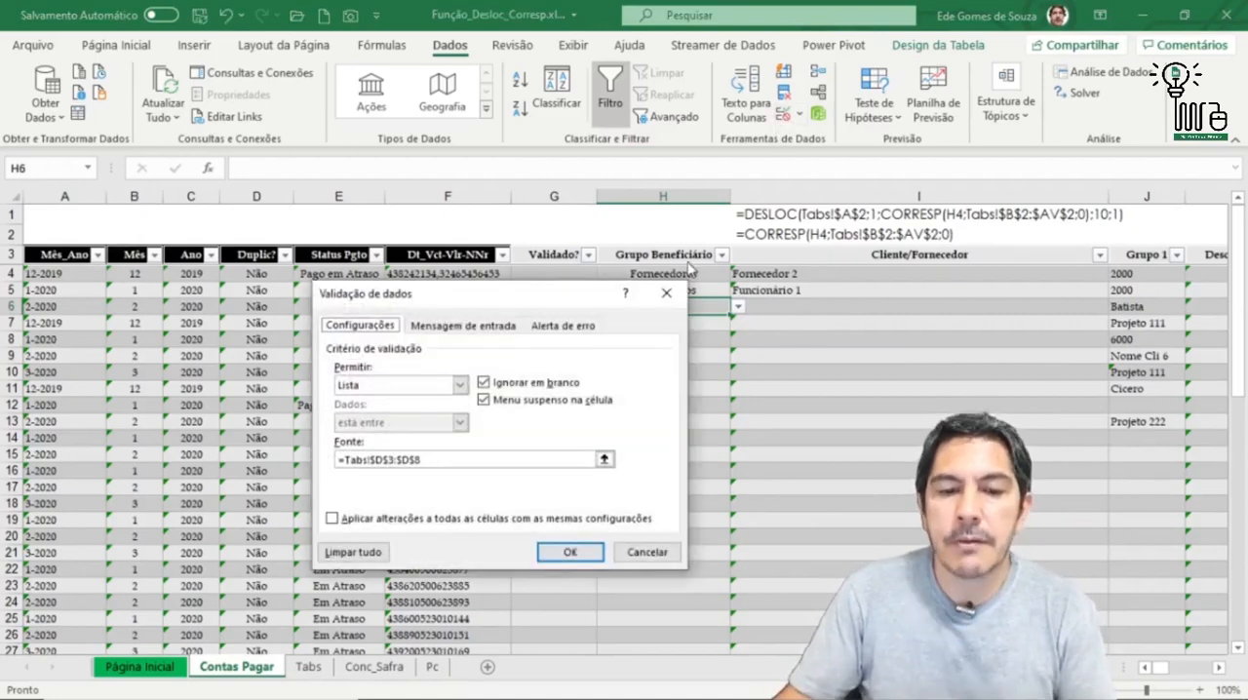
{"action": "left_click", "coordinate": [460, 386]}
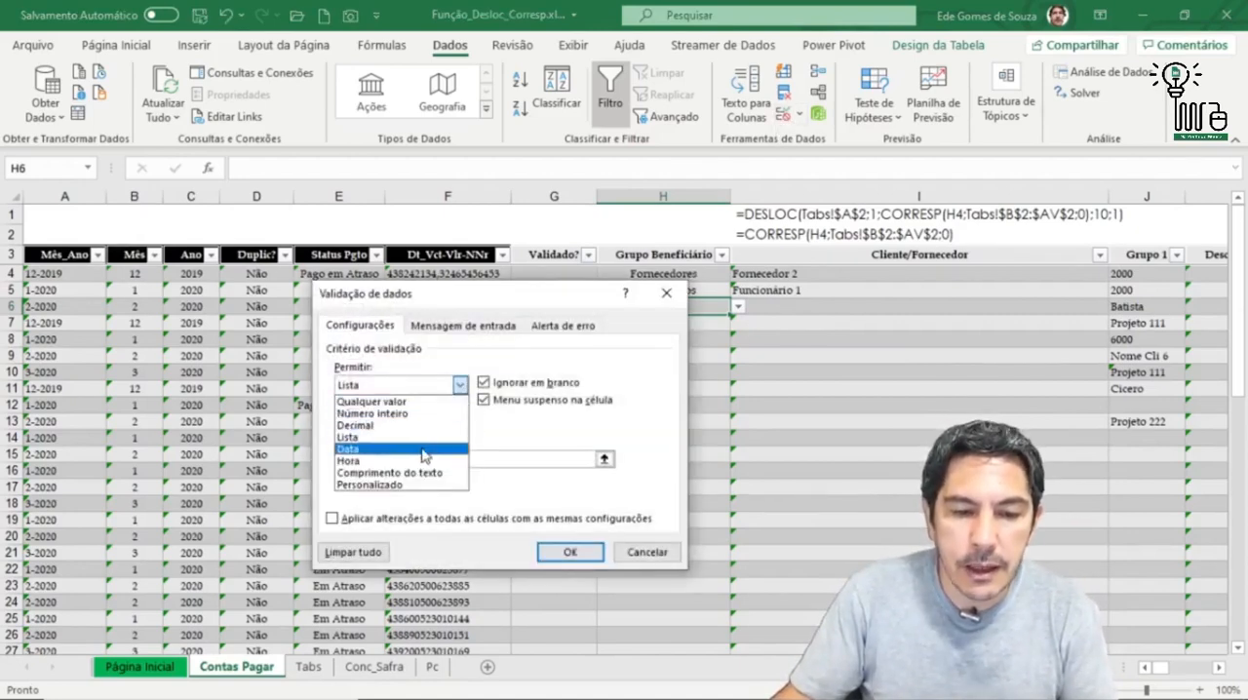
{"action": "left_click", "coordinate": [417, 439]}
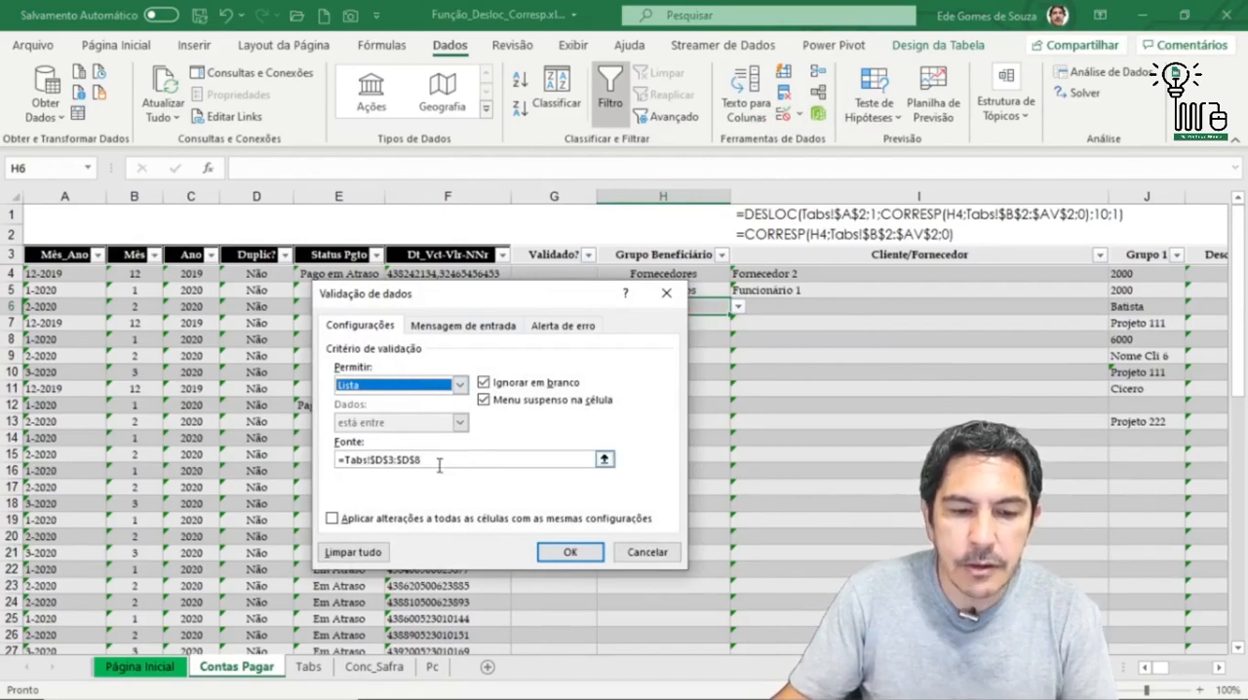
{"action": "left_click", "coordinate": [546, 460]}
{"action": "left_click", "coordinate": [604, 459]}
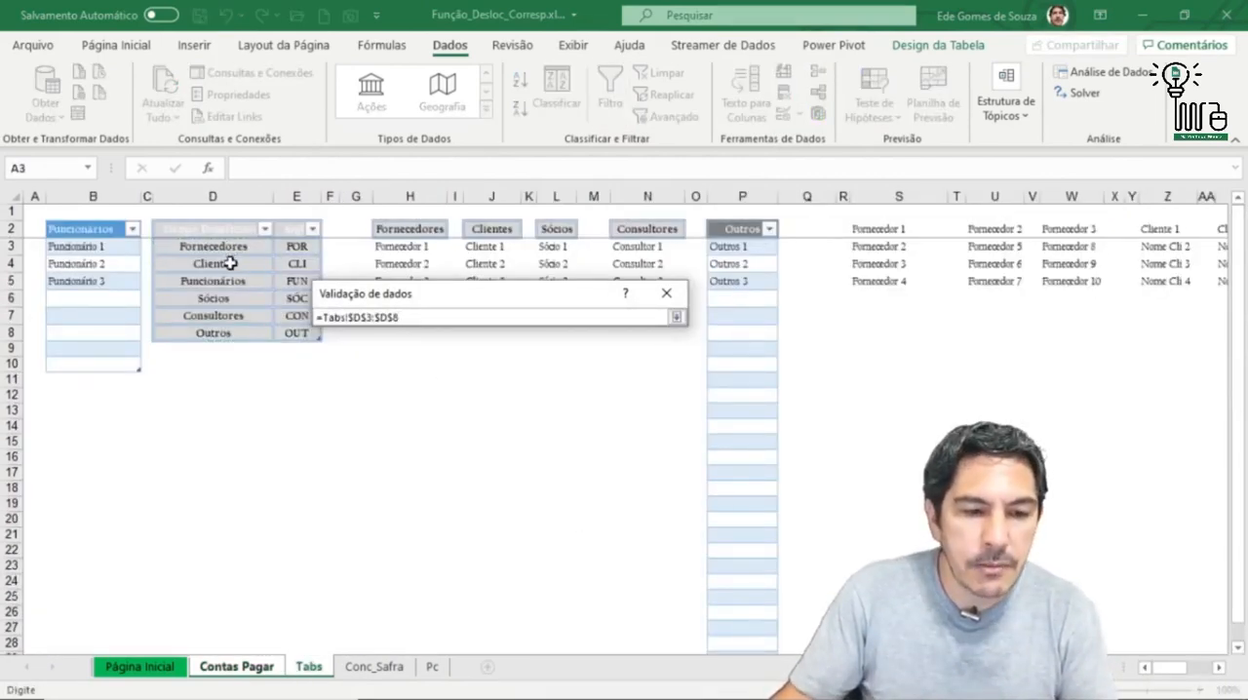
{"action": "type", "text": "+"}
{"action": "left_click_drag", "start_coordinate": [225, 248], "coordinate": [234, 334]}
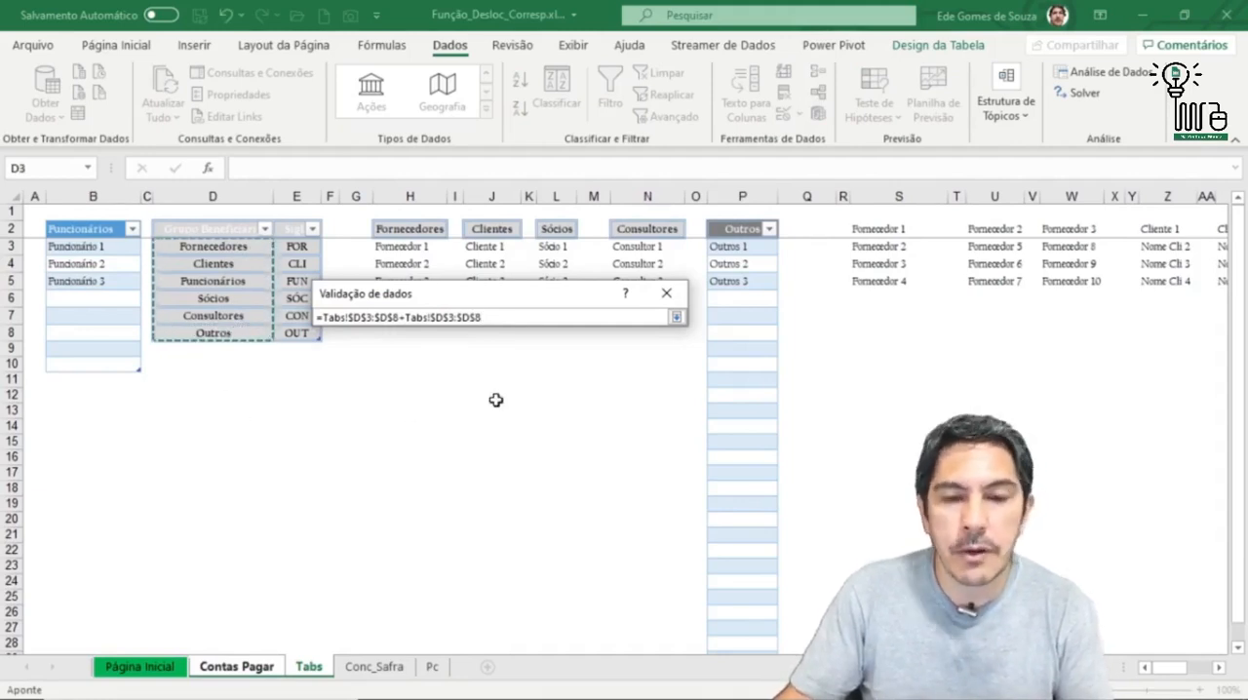
{"action": "left_click", "coordinate": [675, 317]}
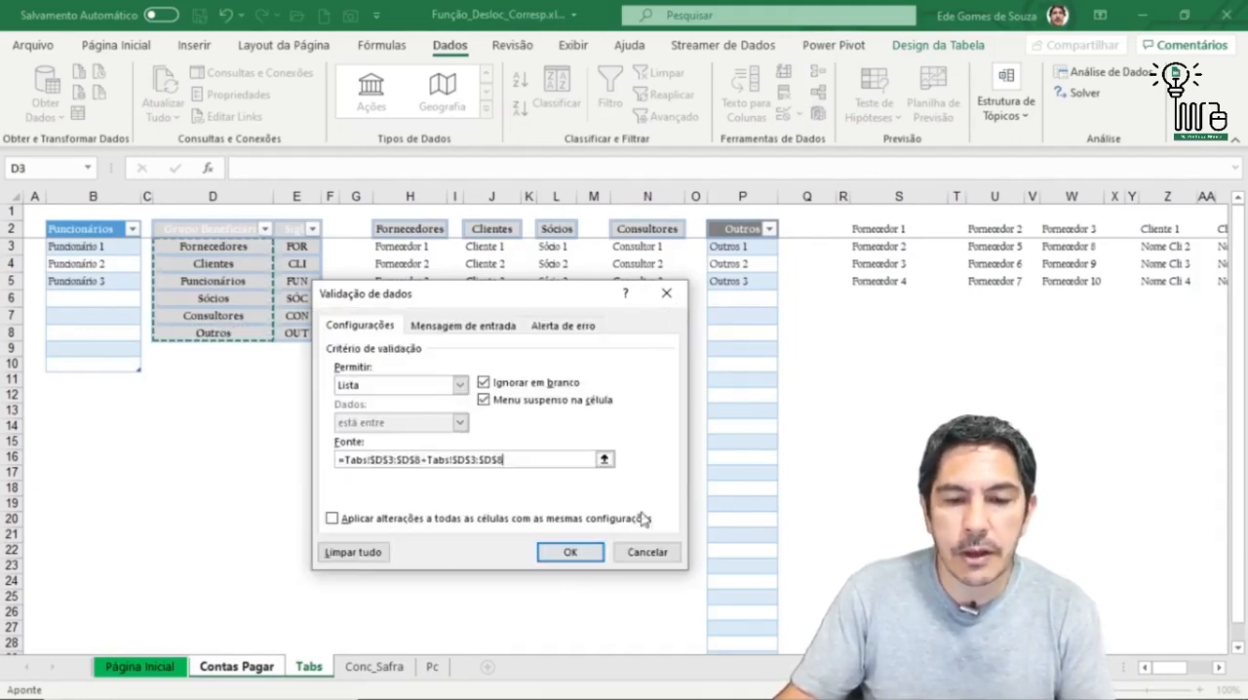
{"action": "left_click", "coordinate": [566, 553]}
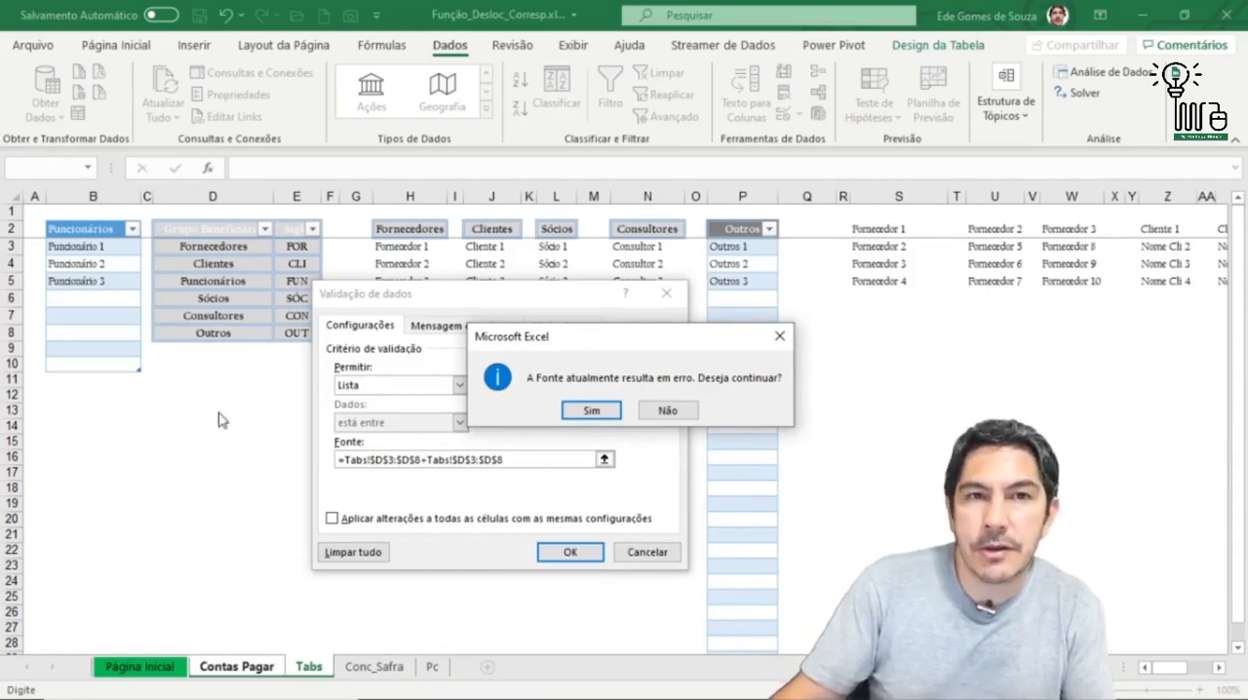
{"action": "left_click", "coordinate": [667, 411]}
{"action": "left_click", "coordinate": [646, 552]}
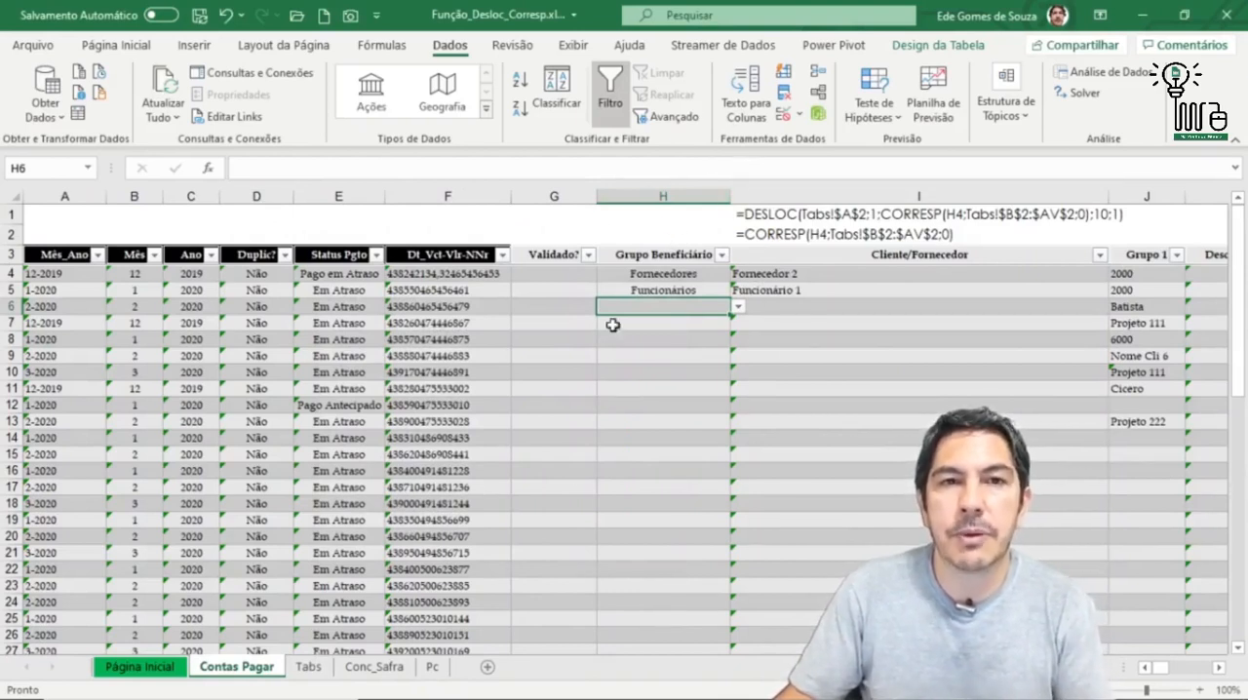
Step: Examine the Grupo Beneficiário lists in H4 and H6 and the dependent Cliente/Fornecedor cell I4
{"action": "left_click", "coordinate": [703, 274]}
{"action": "key", "text": "Down"}
{"action": "key", "text": "Down"}
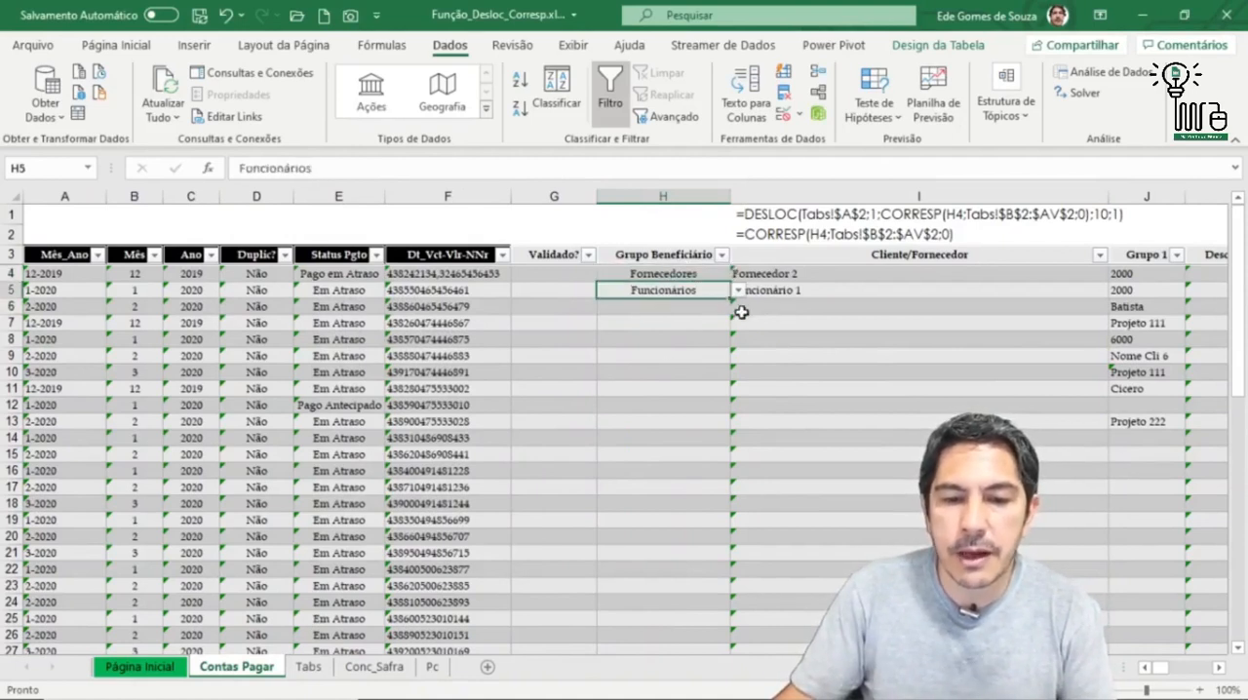
{"action": "left_click", "coordinate": [740, 307]}
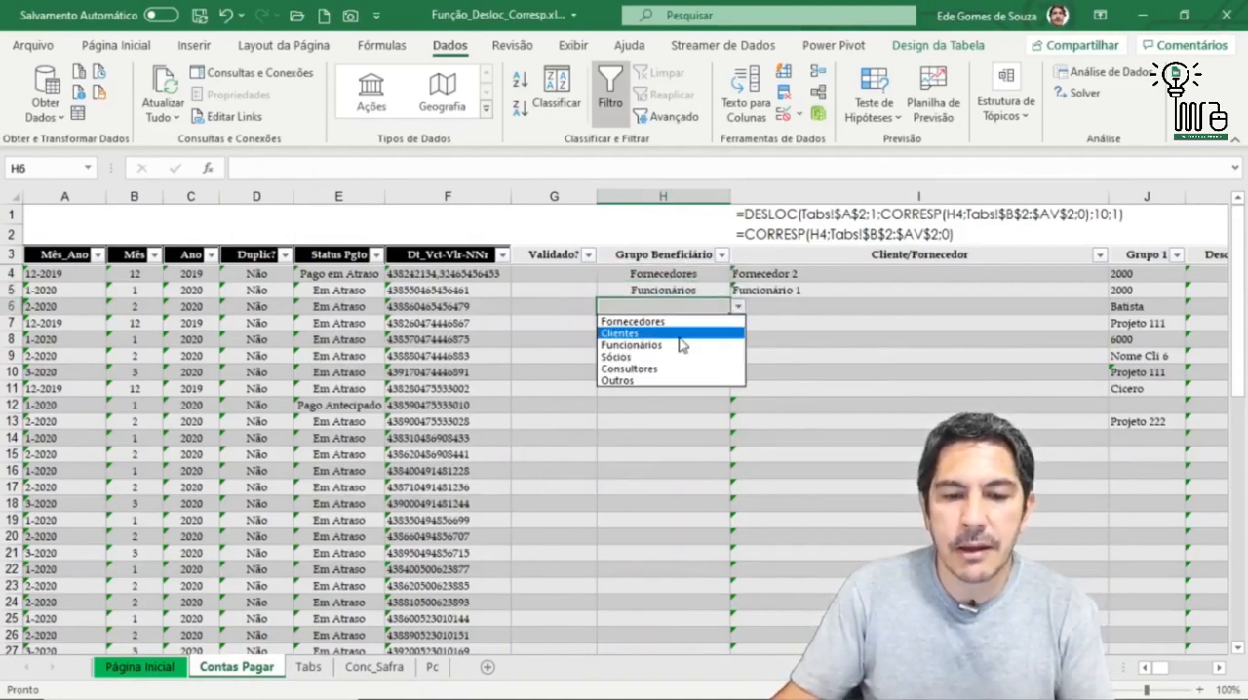
{"action": "left_click", "coordinate": [740, 308]}
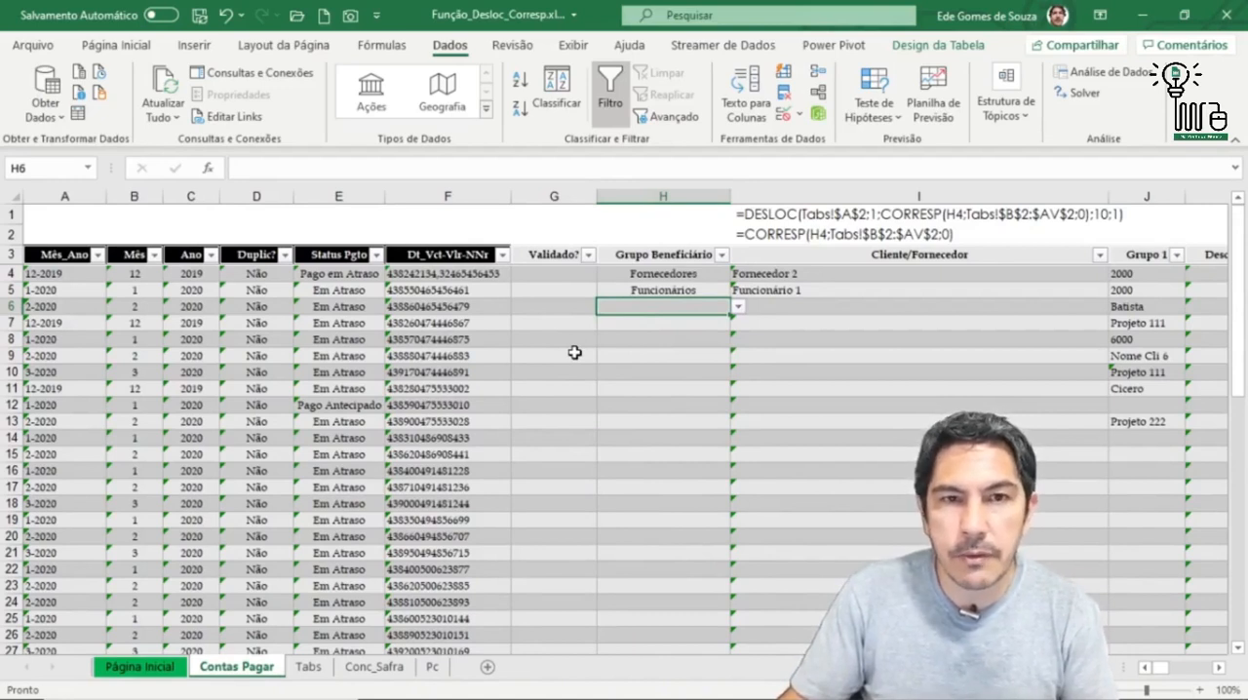
{"action": "left_click", "coordinate": [669, 274]}
{"action": "left_click", "coordinate": [770, 275]}
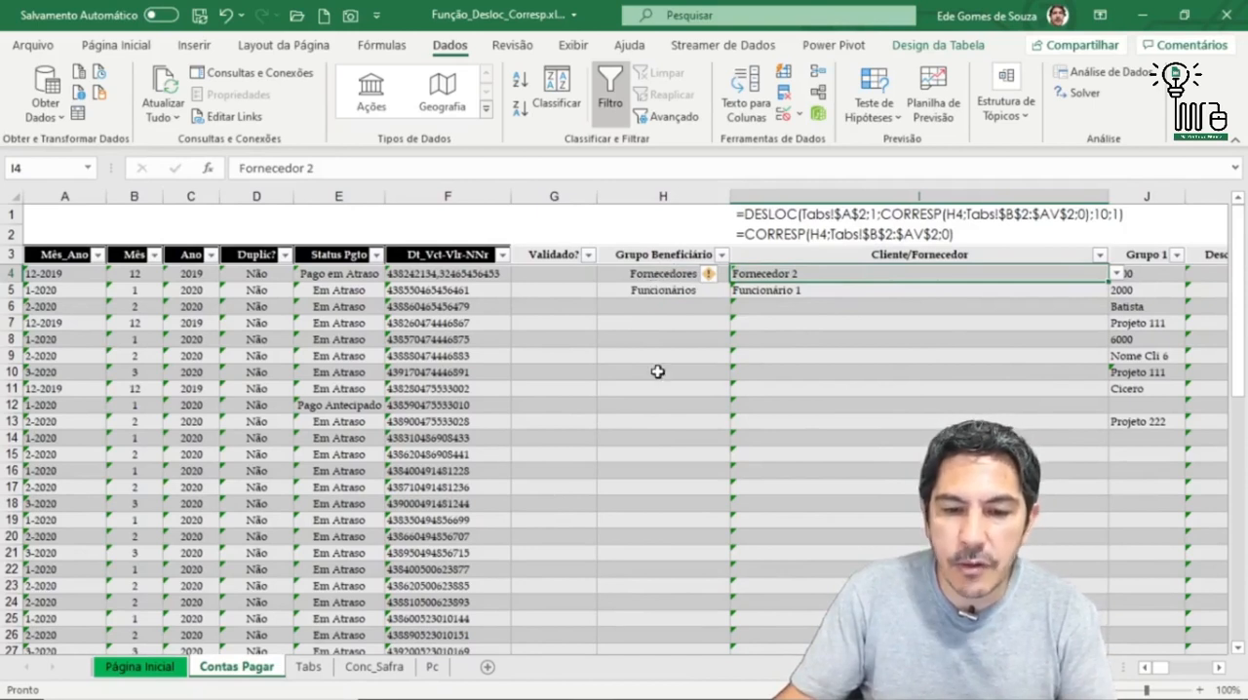
{"action": "left_click", "coordinate": [667, 274]}
{"action": "left_click", "coordinate": [738, 274]}
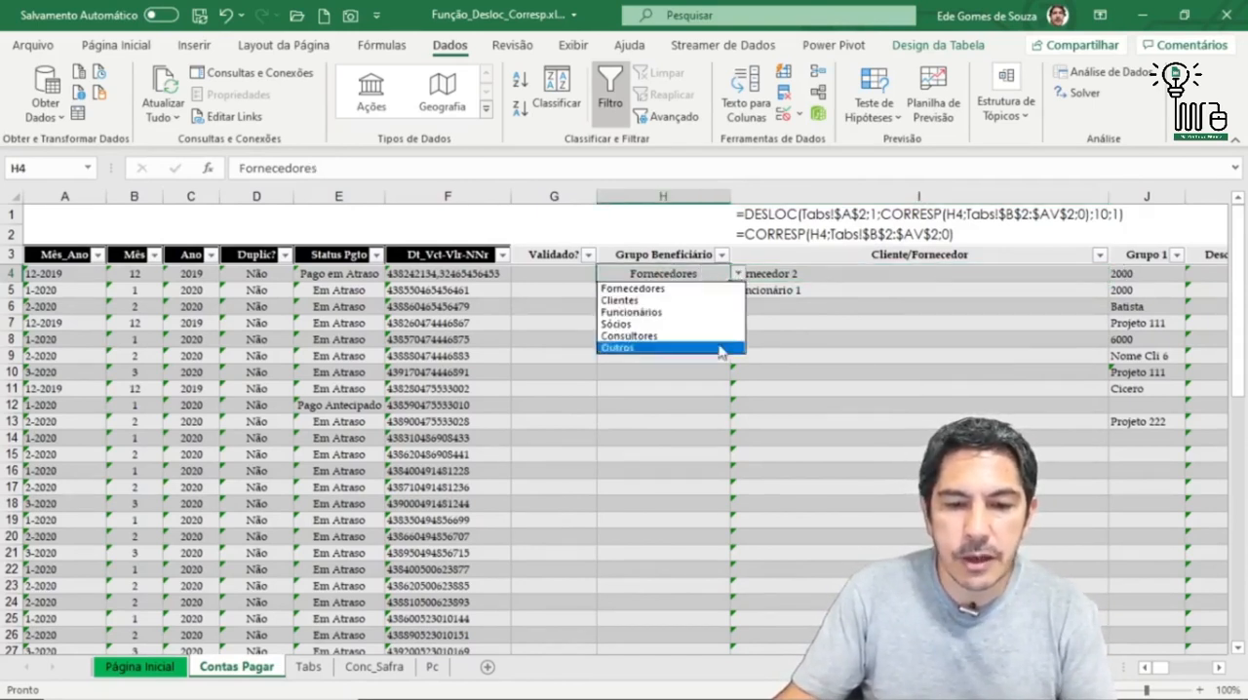
{"action": "left_click", "coordinate": [739, 275]}
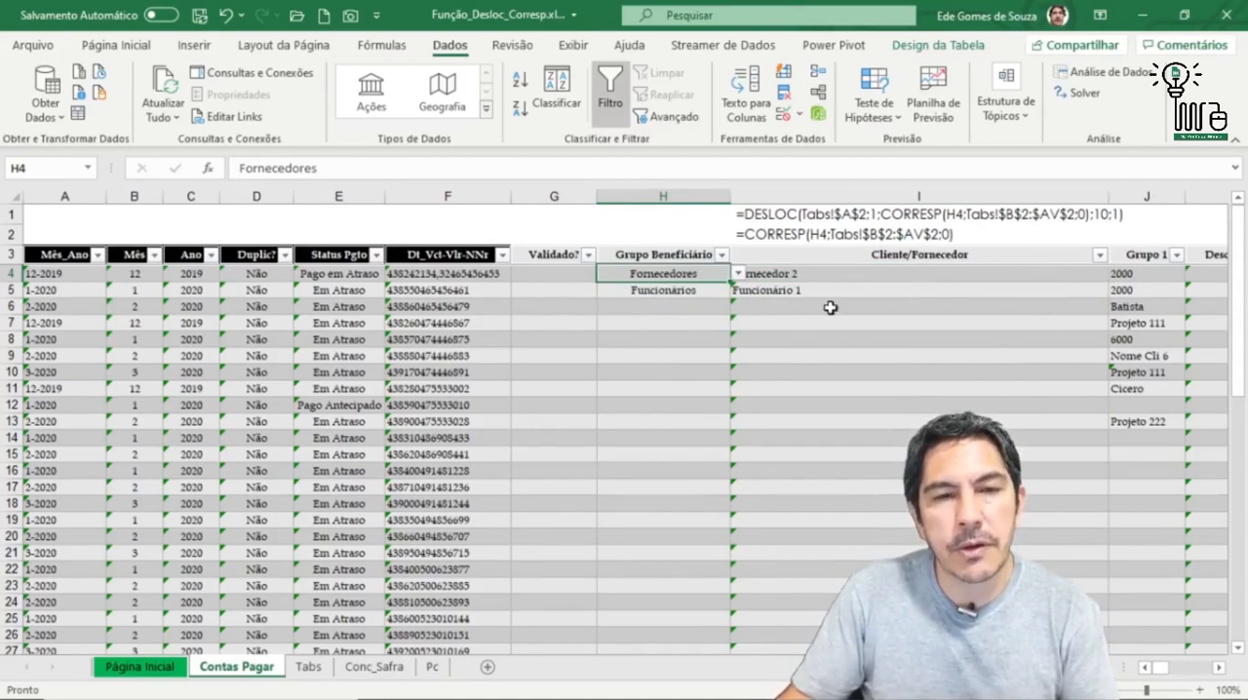
{"action": "left_click", "coordinate": [684, 289]}
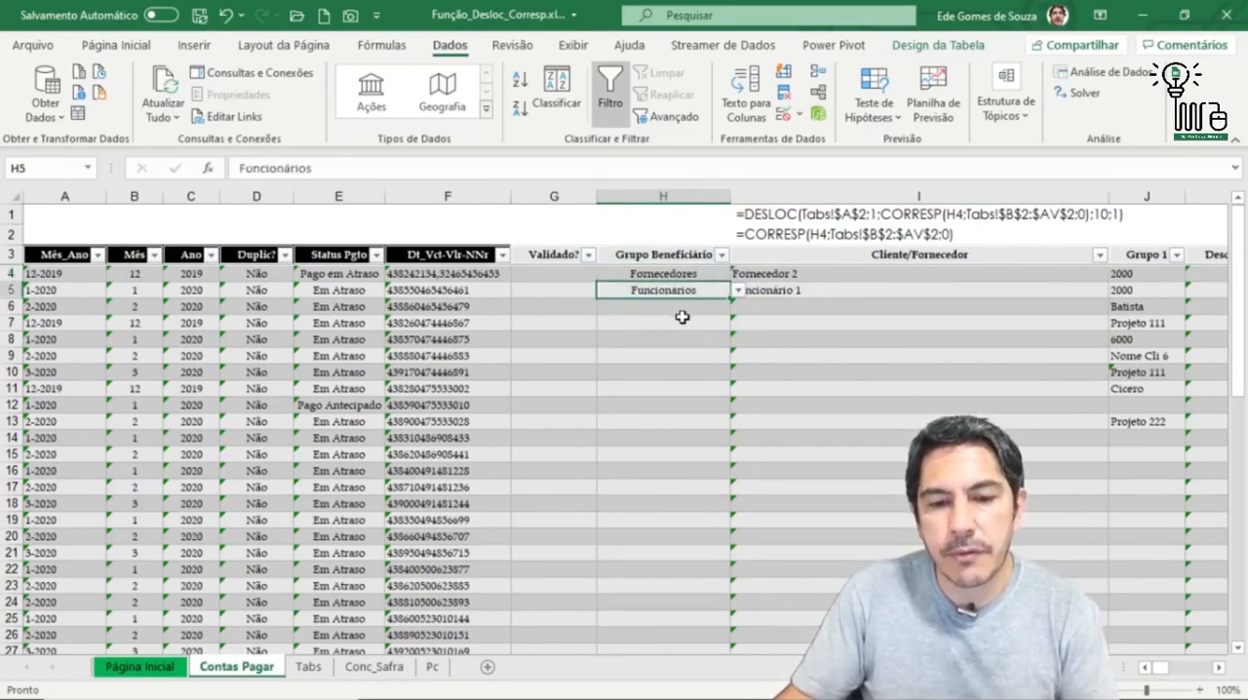
Step: Choose Clientes as the Grupo Beneficiário in H6 and Cliente 2 as the Cliente/Fornecedor in I6
{"action": "left_click_drag", "start_coordinate": [680, 310], "coordinate": [683, 324]}
{"action": "left_click", "coordinate": [739, 310]}
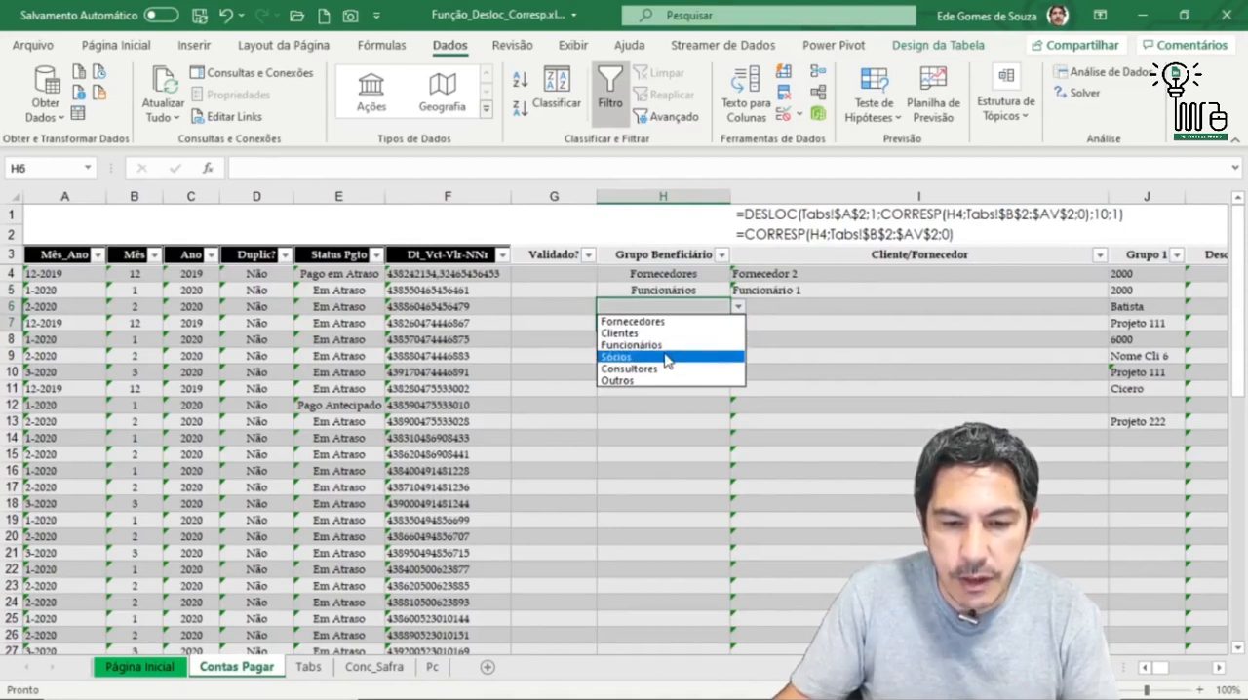
{"action": "left_click", "coordinate": [673, 332]}
{"action": "left_click", "coordinate": [815, 307]}
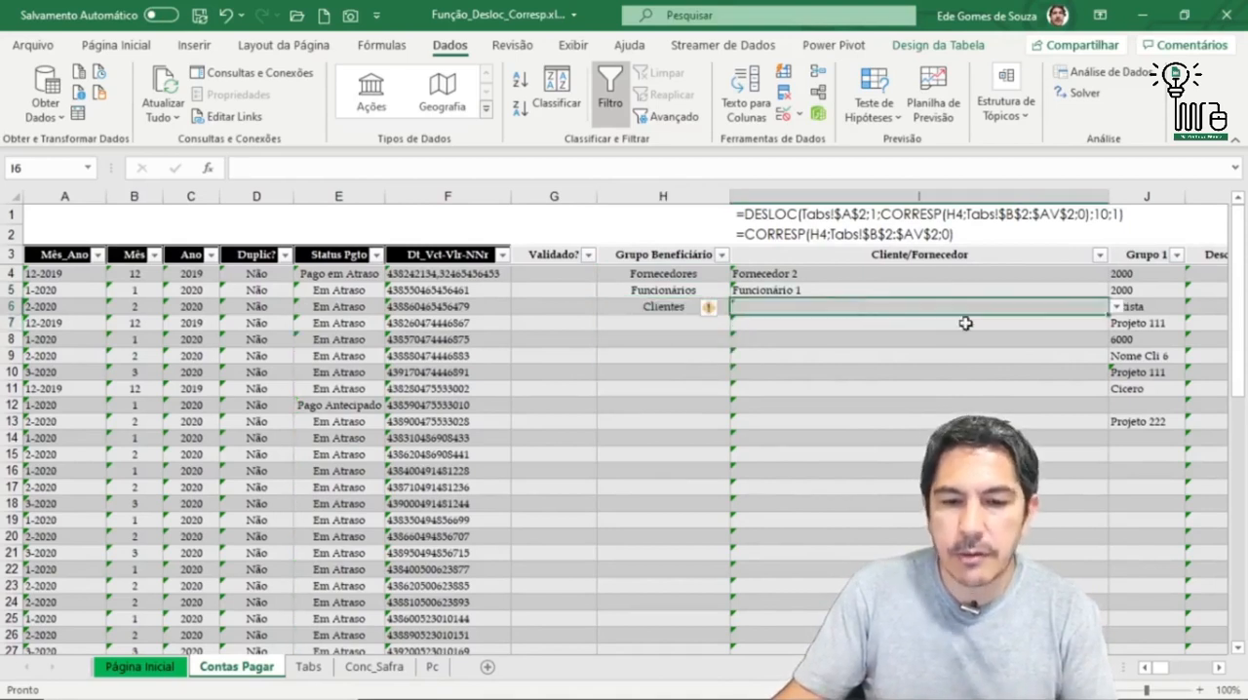
{"action": "left_click", "coordinate": [1118, 306]}
{"action": "left_click", "coordinate": [960, 334]}
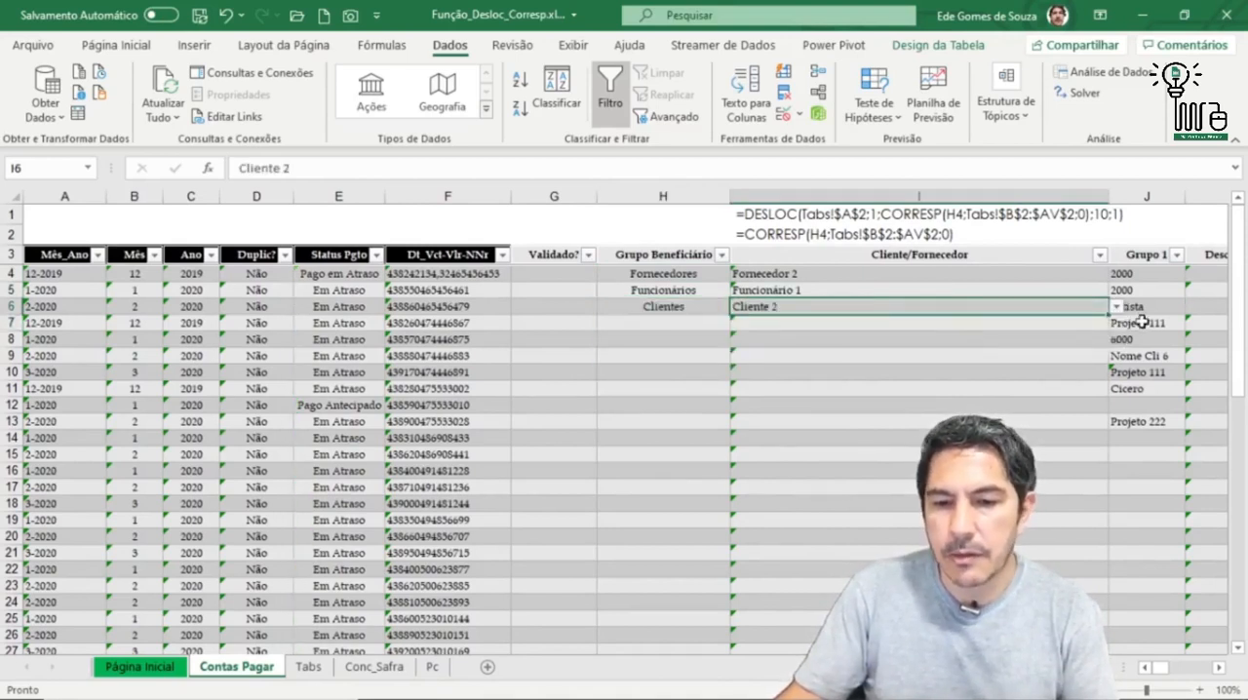
Step: Set the Grupo 1 value in J6 to Nome Cli 7 from its dependent list
{"action": "left_click", "coordinate": [1151, 307]}
{"action": "left_click", "coordinate": [1194, 307]}
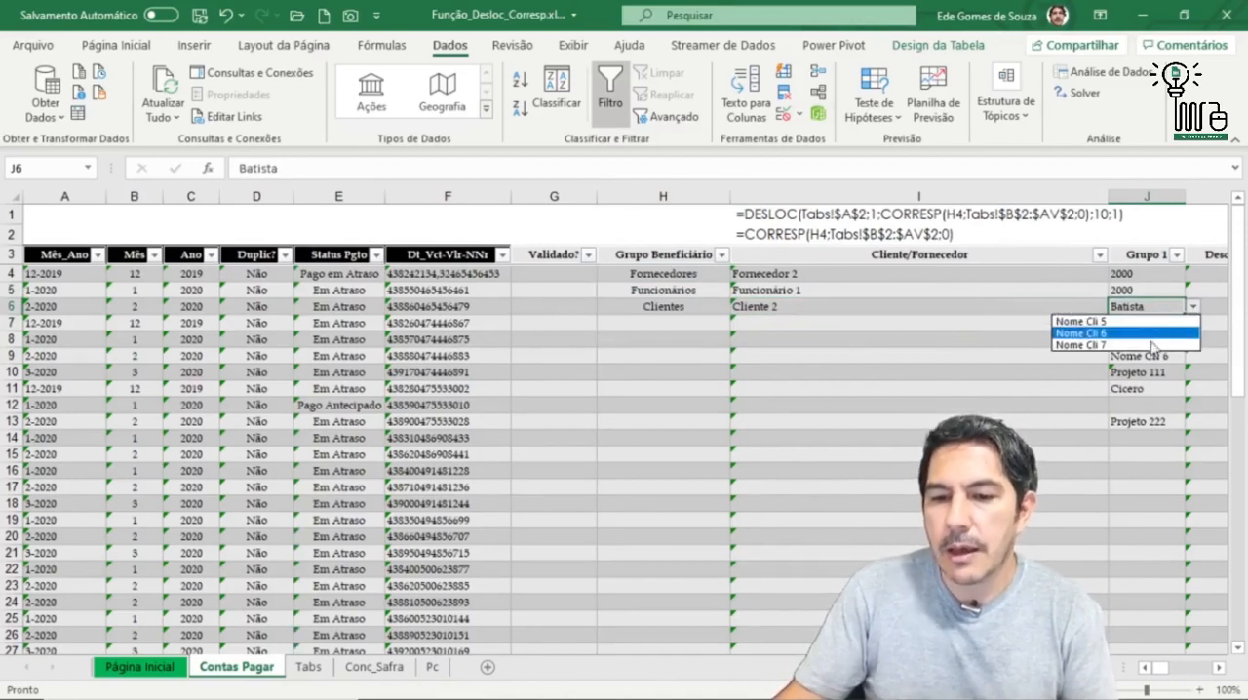
{"action": "left_click", "coordinate": [1083, 345]}
Step: Choose Sócios as the Grupo Beneficiário in H7 and Sócio 3 as the Cliente/Fornecedor in I7
{"action": "left_click", "coordinate": [698, 328]}
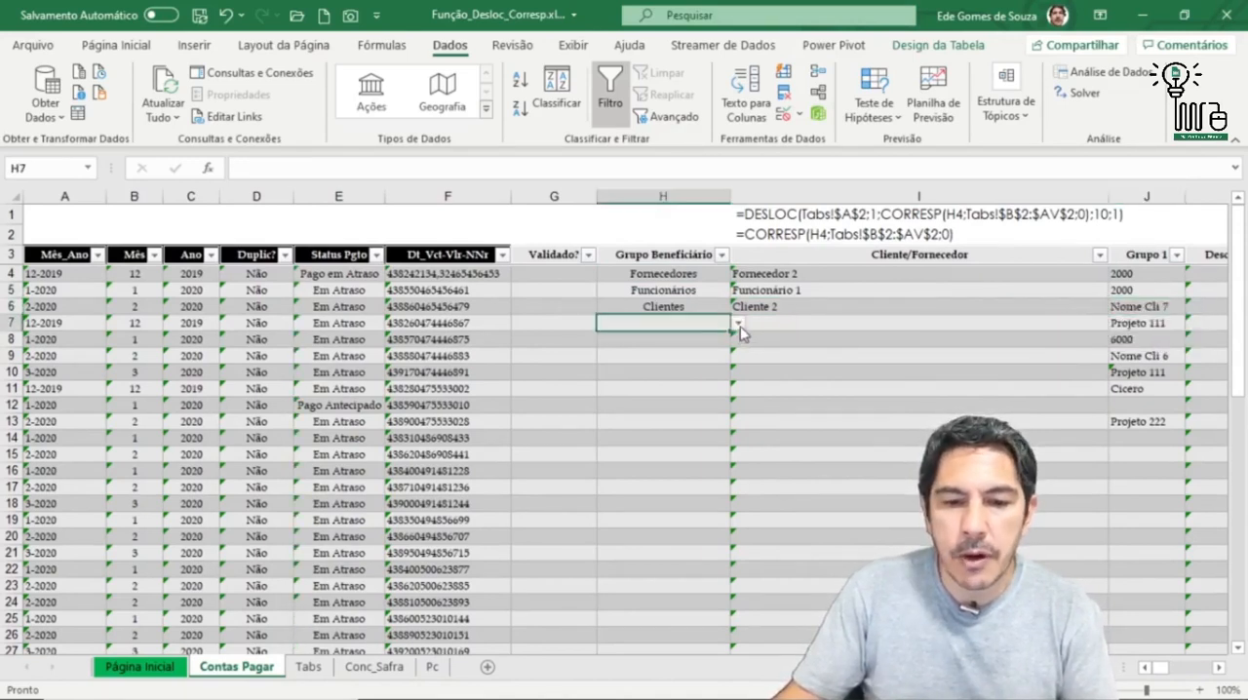
{"action": "left_click", "coordinate": [739, 323]}
{"action": "left_click", "coordinate": [701, 375]}
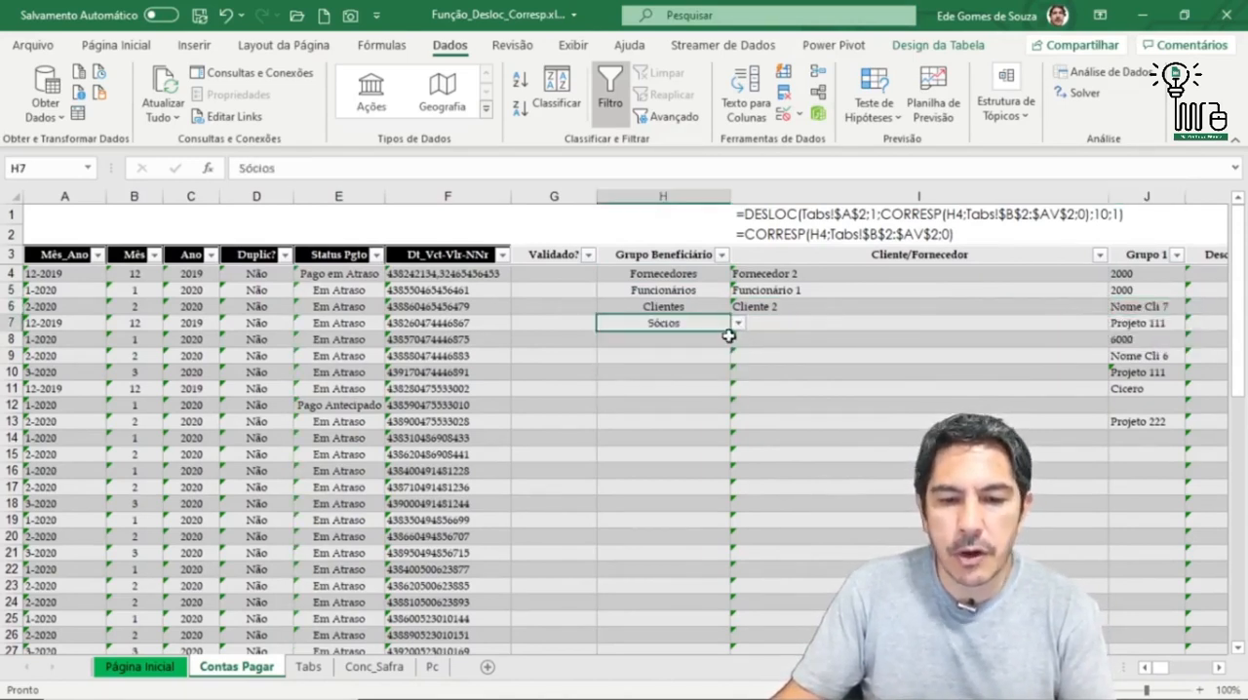
{"action": "left_click", "coordinate": [780, 323]}
{"action": "left_click", "coordinate": [1116, 323]}
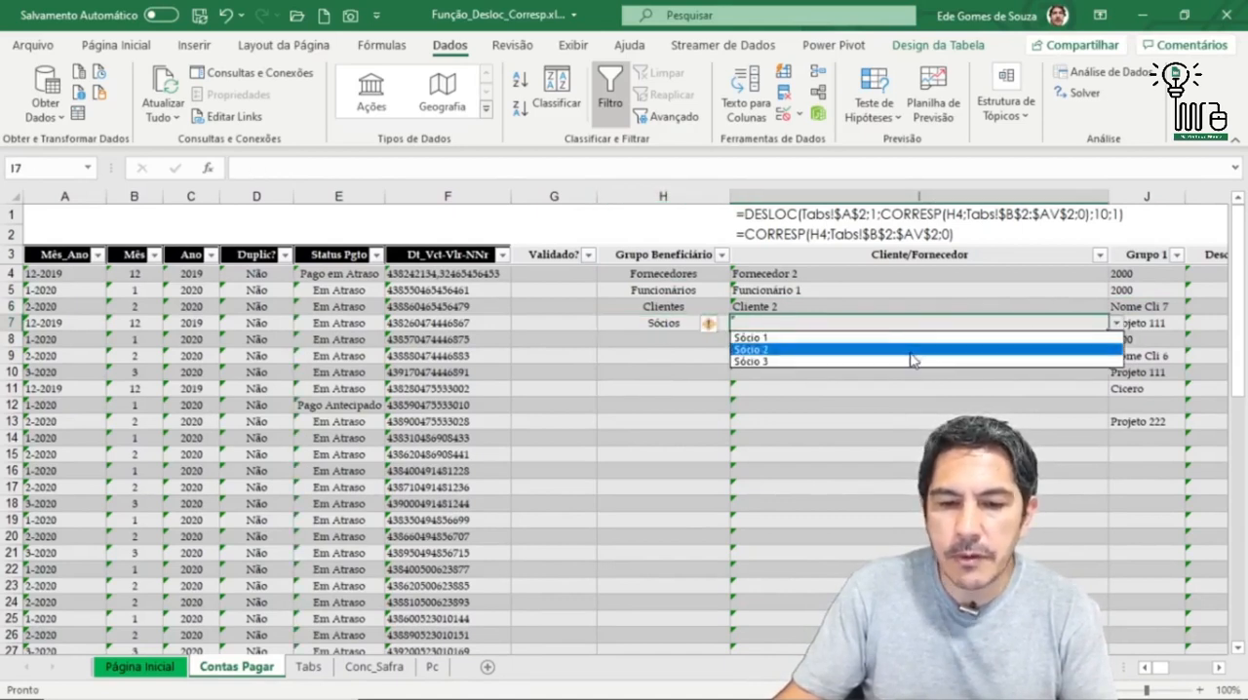
{"action": "left_click", "coordinate": [938, 362]}
Step: Set the Grupo 1 value in J7 to the second person's name in its dependent list and select H8
{"action": "left_click", "coordinate": [1138, 323]}
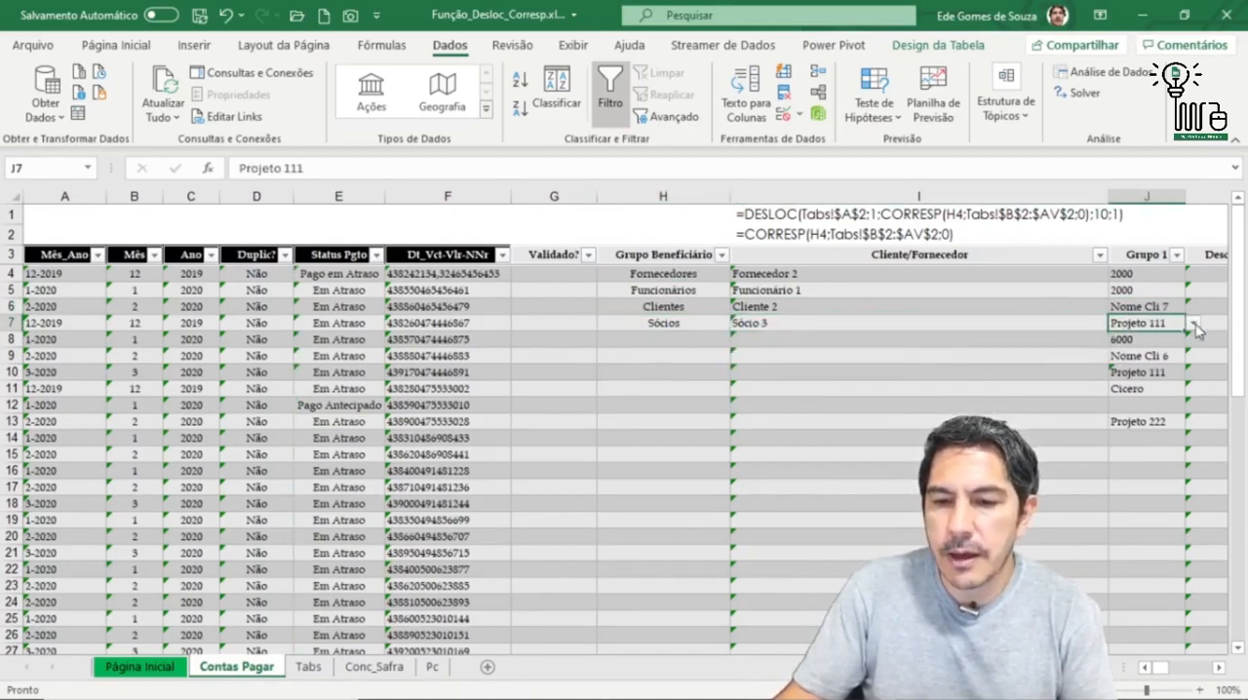
{"action": "left_click", "coordinate": [1193, 323]}
{"action": "left_click", "coordinate": [1132, 350]}
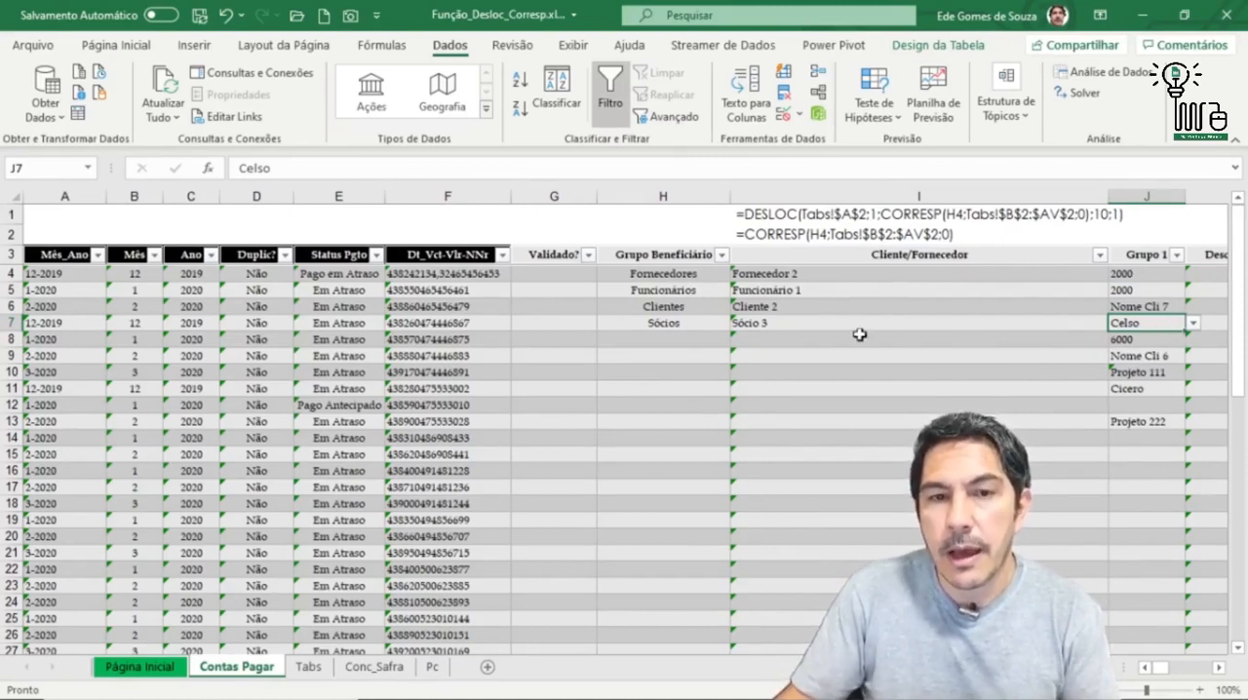
{"action": "left_click", "coordinate": [663, 338]}
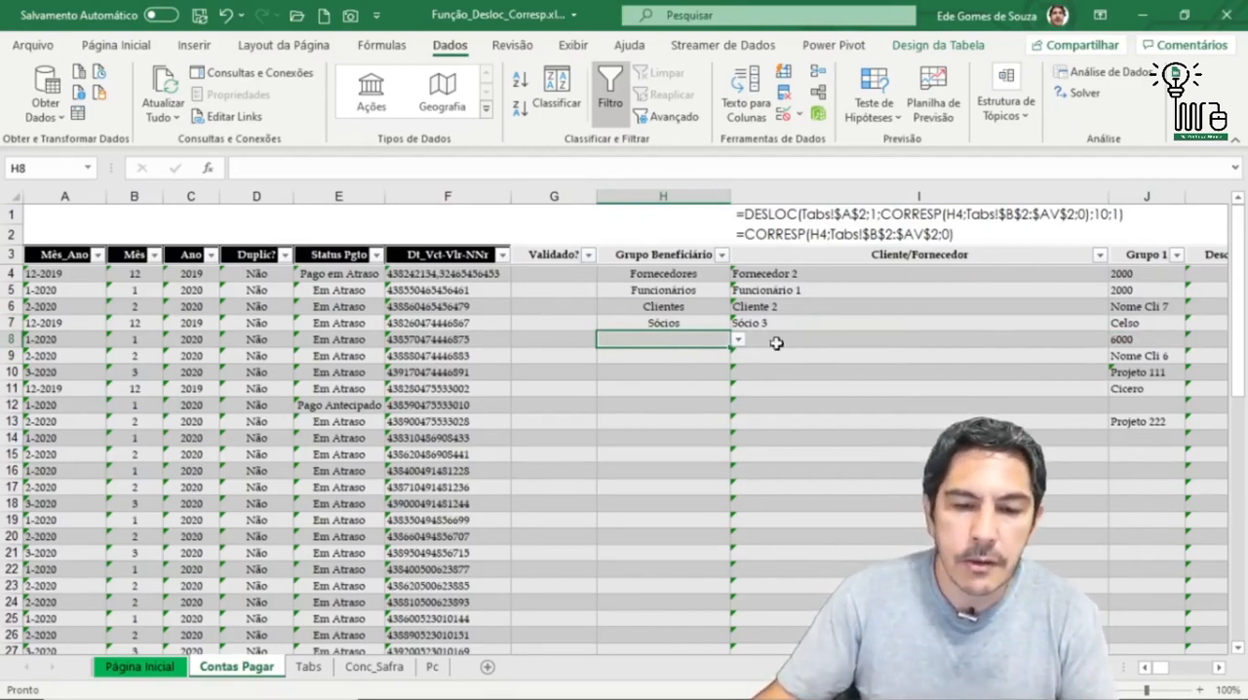
Step: Choose Consultores as the Grupo Beneficiário in H8 and Consultor 1 as the Cliente/Fornecedor in I8
{"action": "left_click", "coordinate": [738, 339]}
{"action": "left_click", "coordinate": [665, 400]}
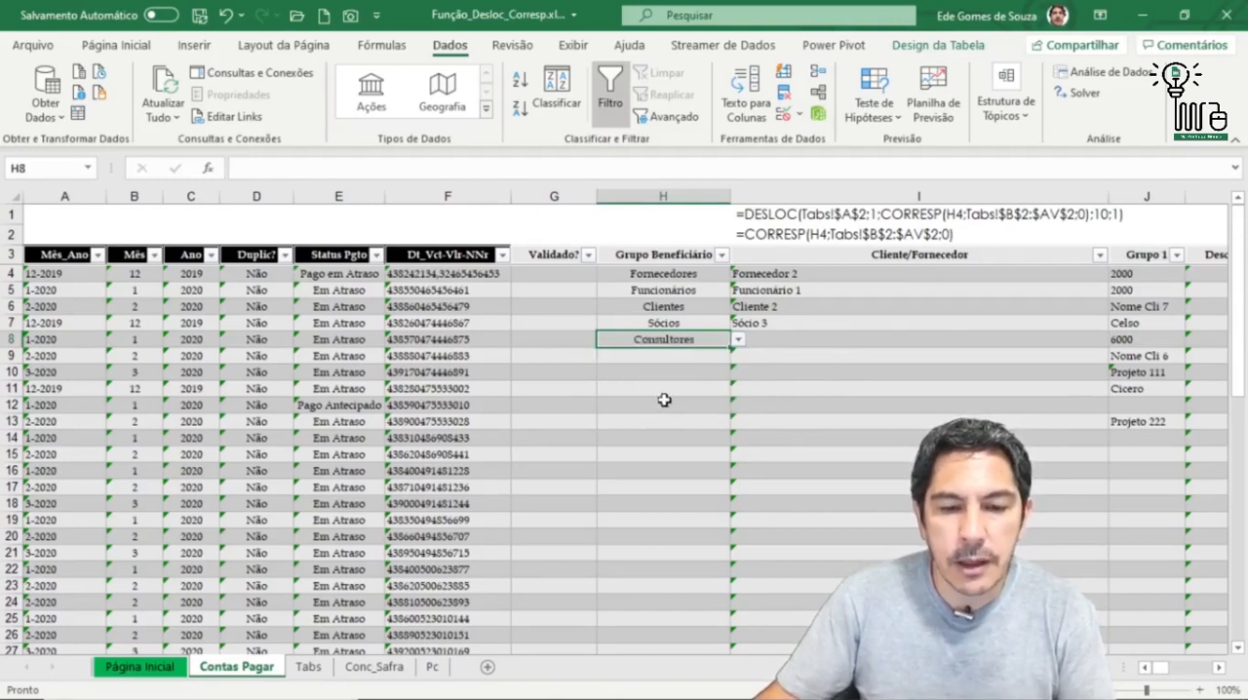
{"action": "left_click", "coordinate": [1046, 340]}
{"action": "left_click", "coordinate": [1116, 341]}
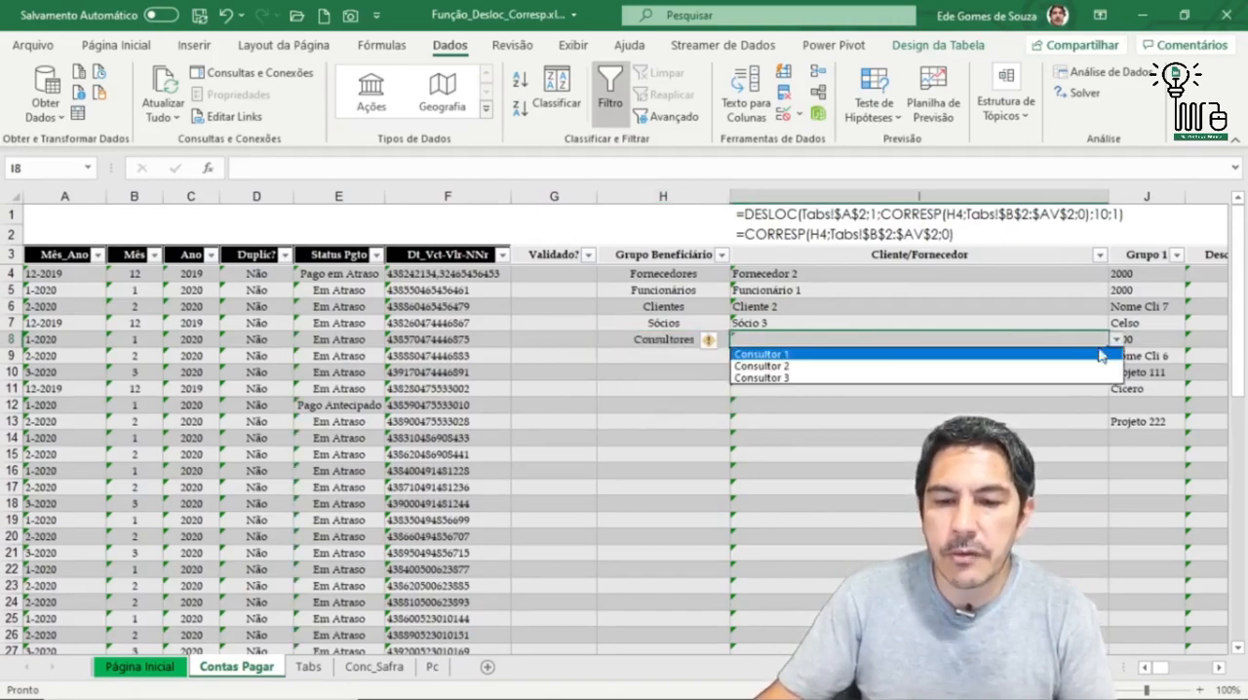
{"action": "left_click", "coordinate": [815, 354]}
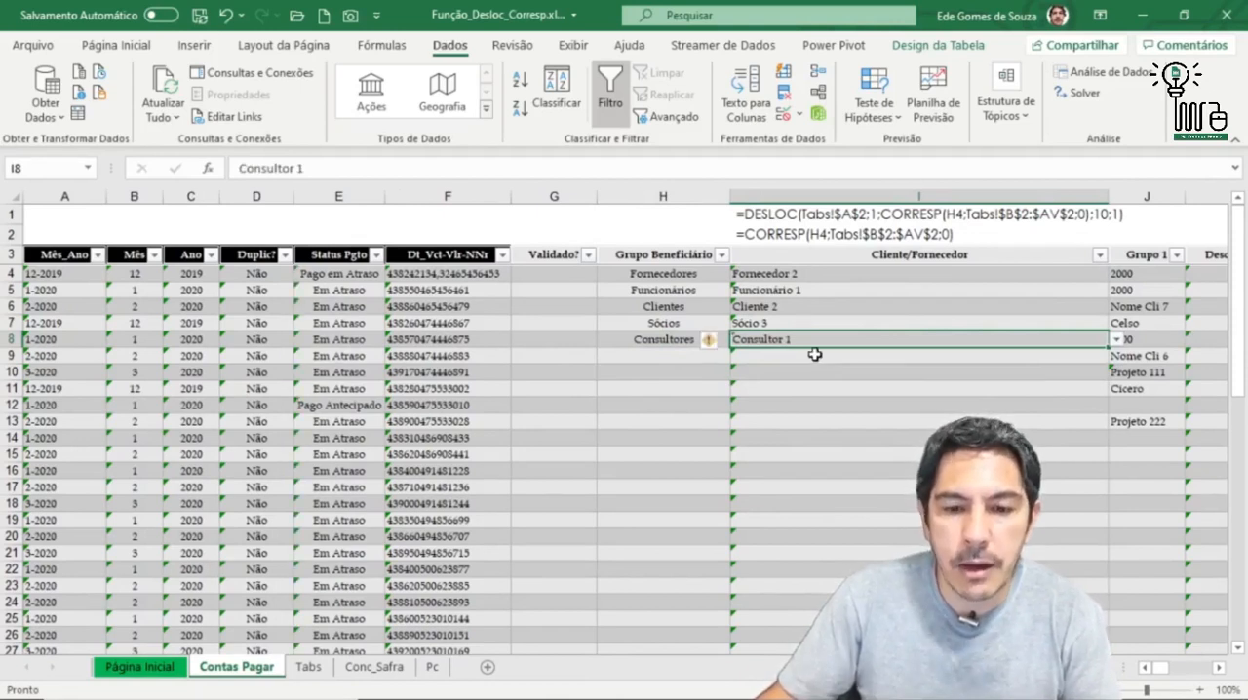
Step: Set the Grupo 1 value in J8 to Projeto 1111 from its dependent list
{"action": "left_click", "coordinate": [1151, 341]}
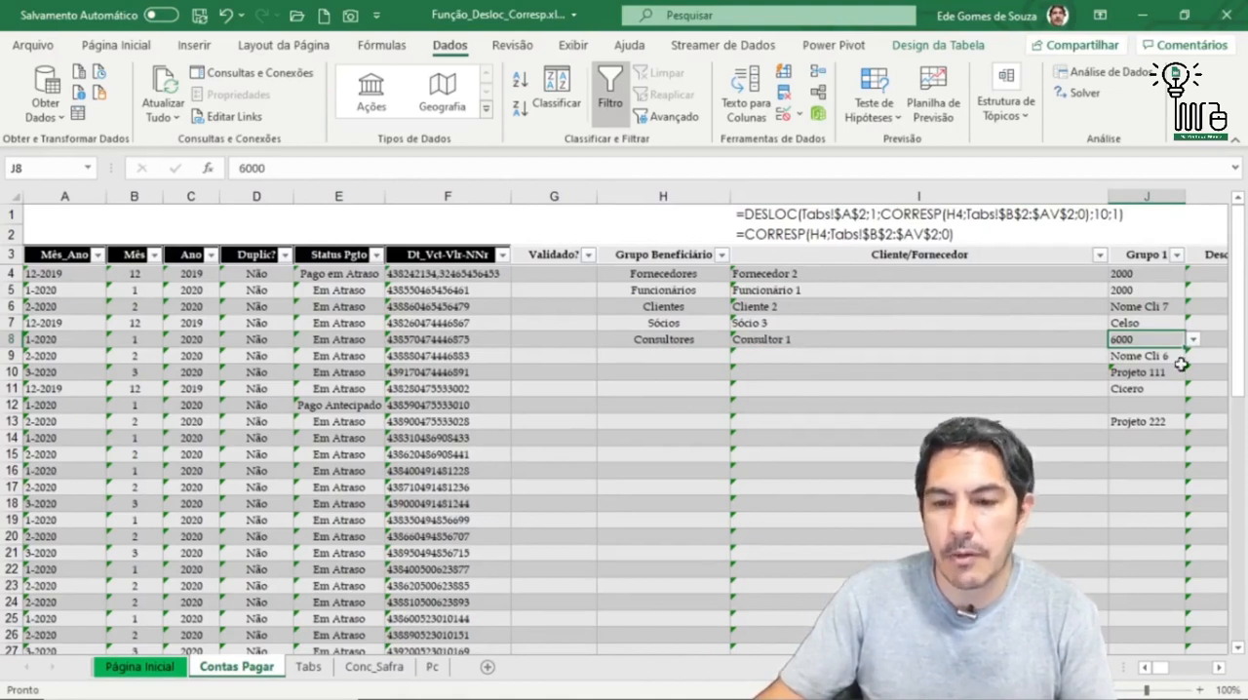
{"action": "left_click", "coordinate": [1193, 341]}
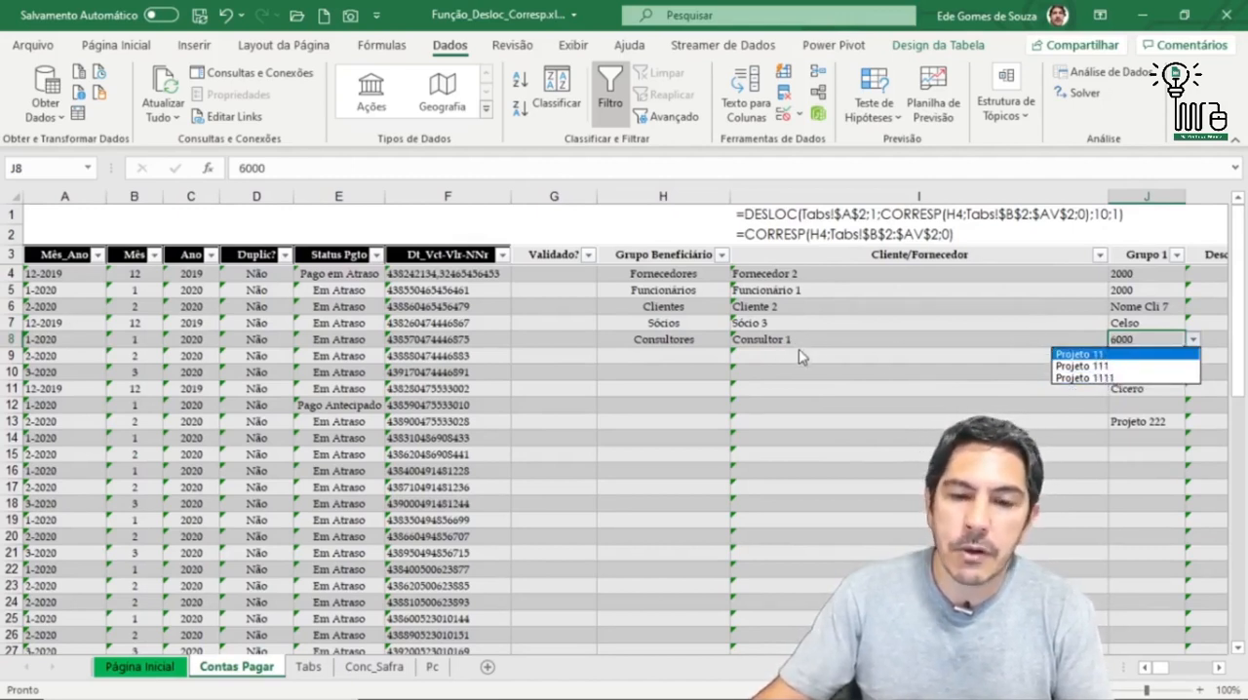
{"action": "left_click", "coordinate": [1083, 377]}
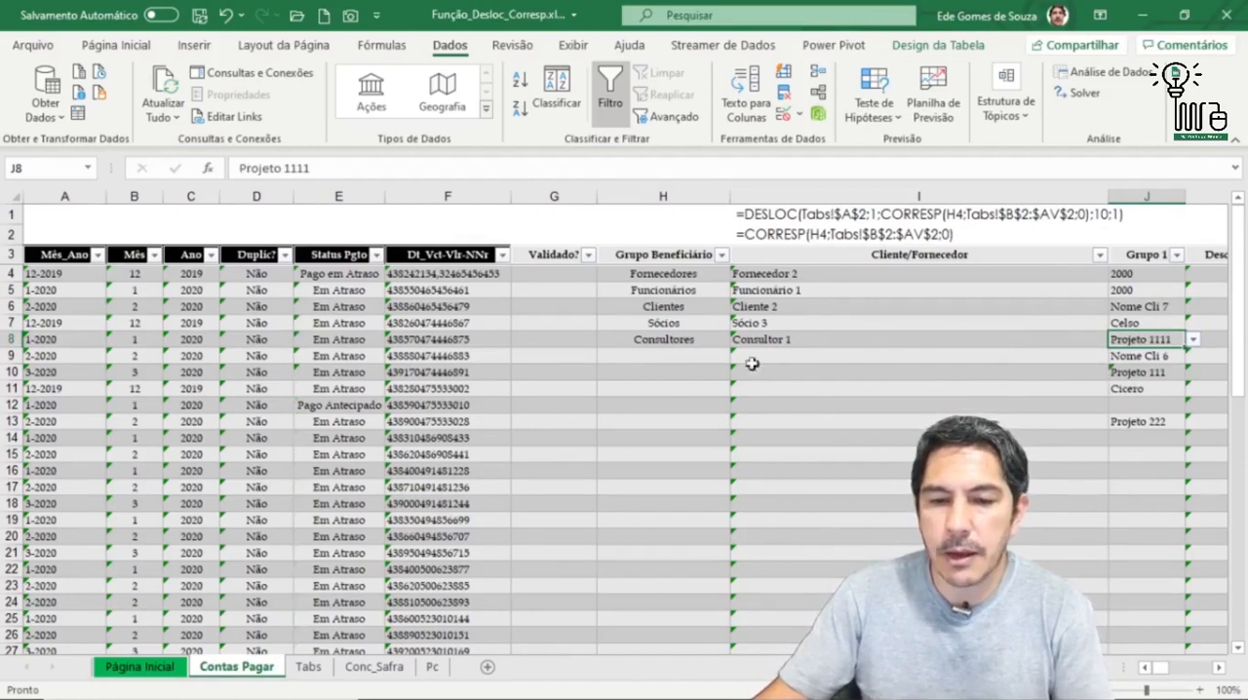
Step: Inspect the Grupo Beneficiário list options in H9 and H4 without changing either cell
{"action": "left_click", "coordinate": [667, 358]}
{"action": "left_click", "coordinate": [739, 356]}
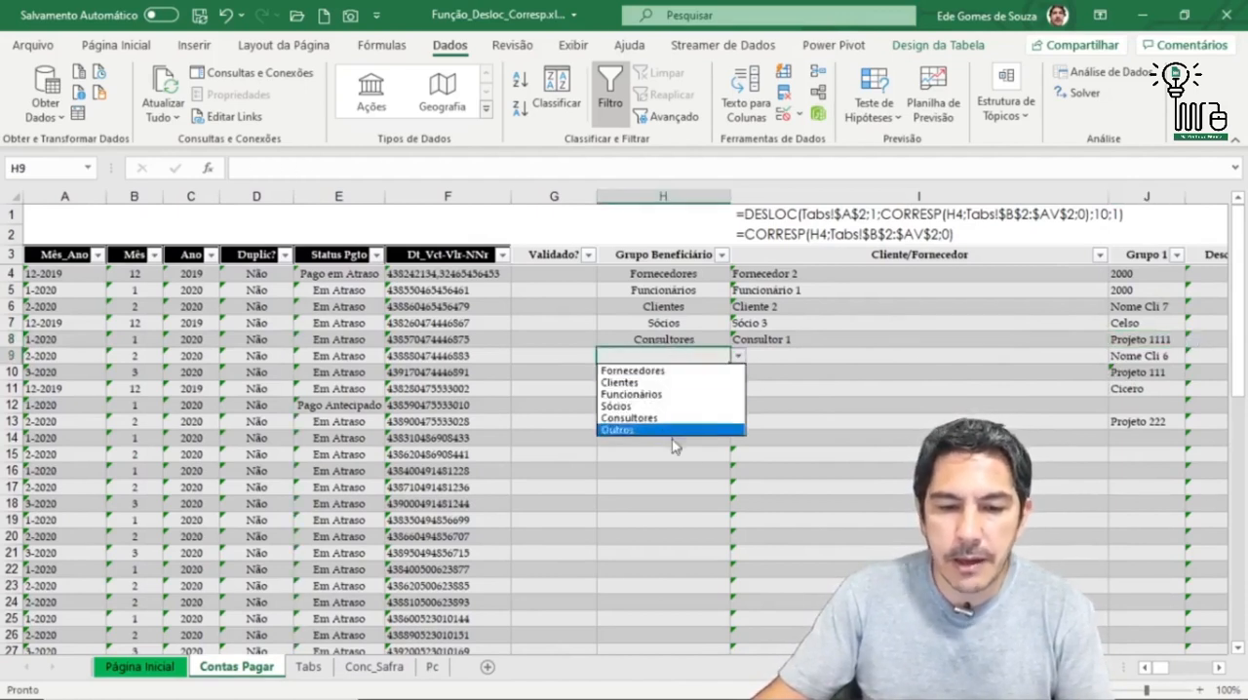
{"action": "left_click", "coordinate": [738, 357]}
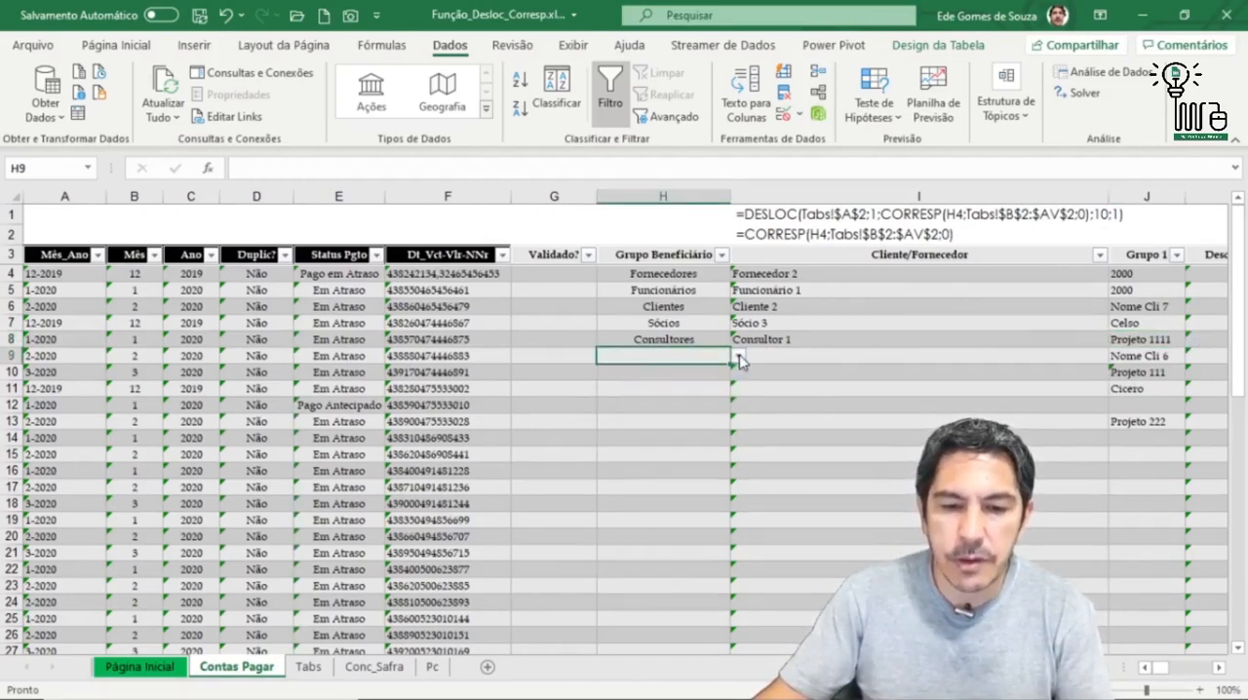
{"action": "left_click", "coordinate": [710, 275]}
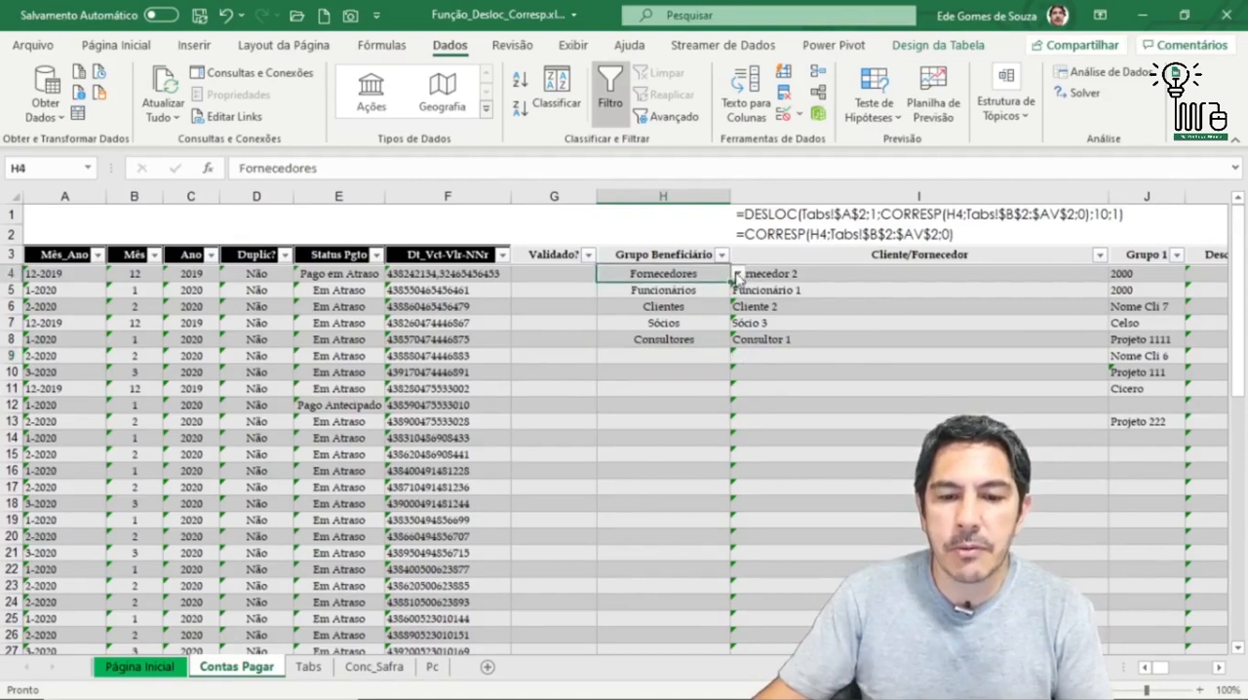
{"action": "left_click", "coordinate": [738, 275]}
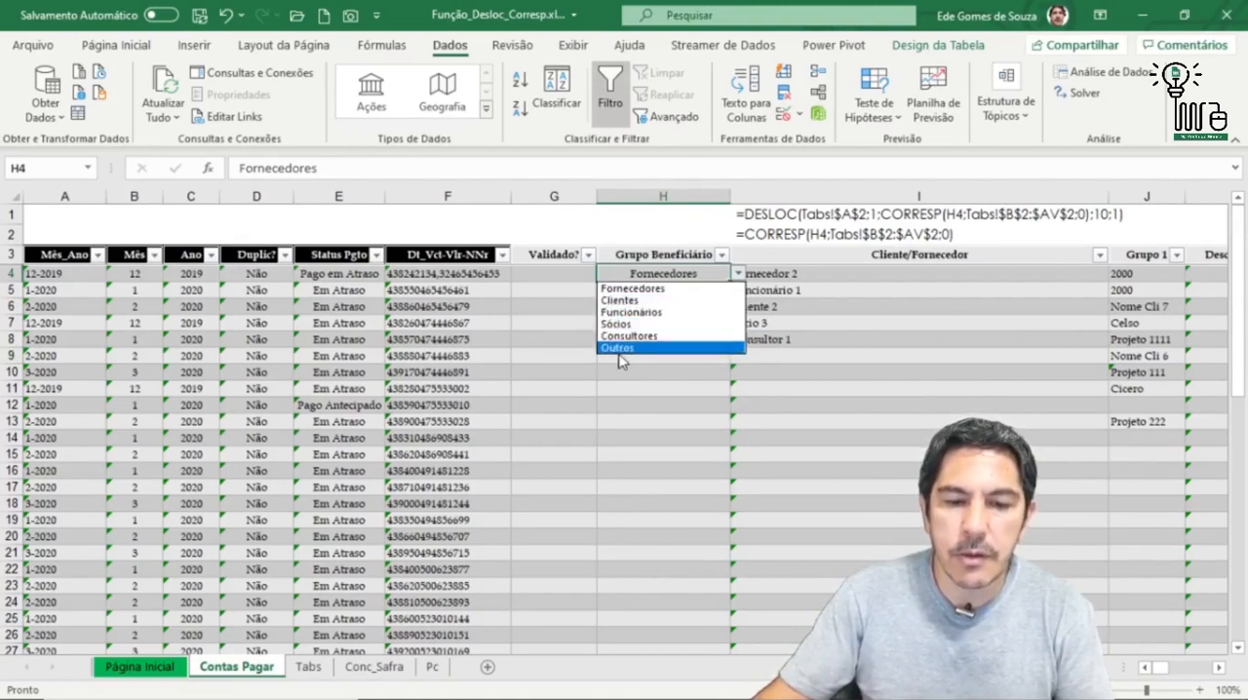
{"action": "left_click", "coordinate": [739, 277]}
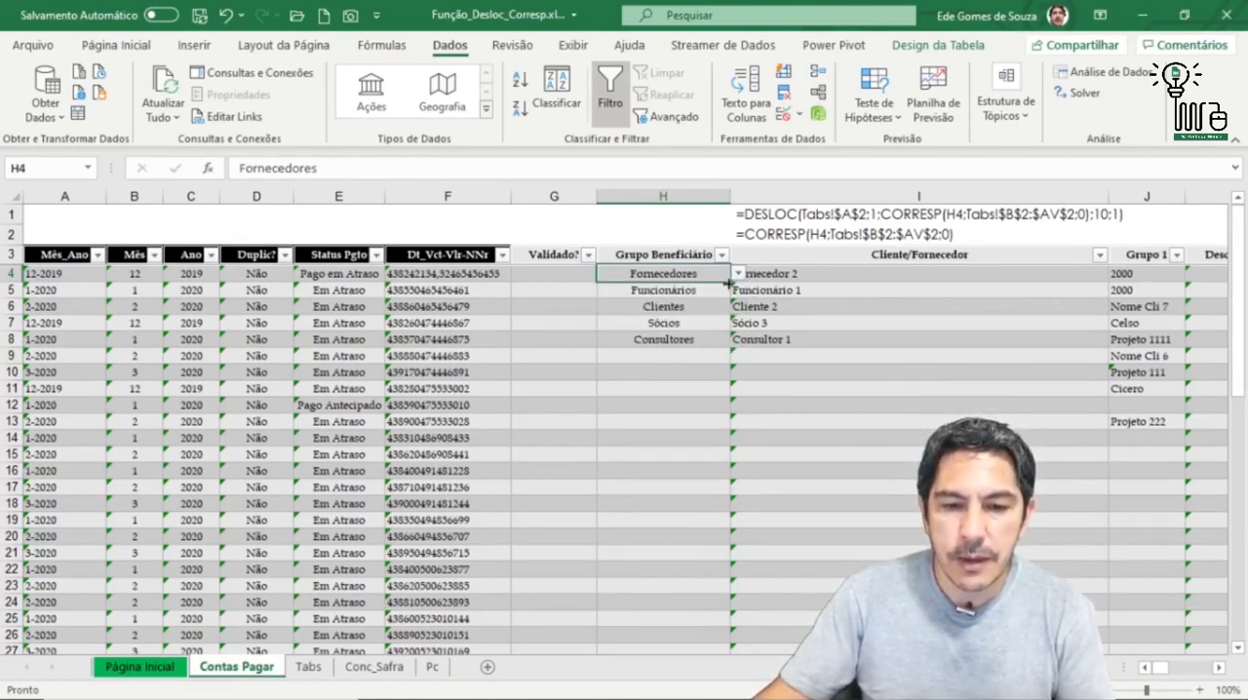
Step: Examine the Grupo Beneficiário source list in D3:D8 on the Tabs sheet
{"action": "left_click", "coordinate": [311, 667]}
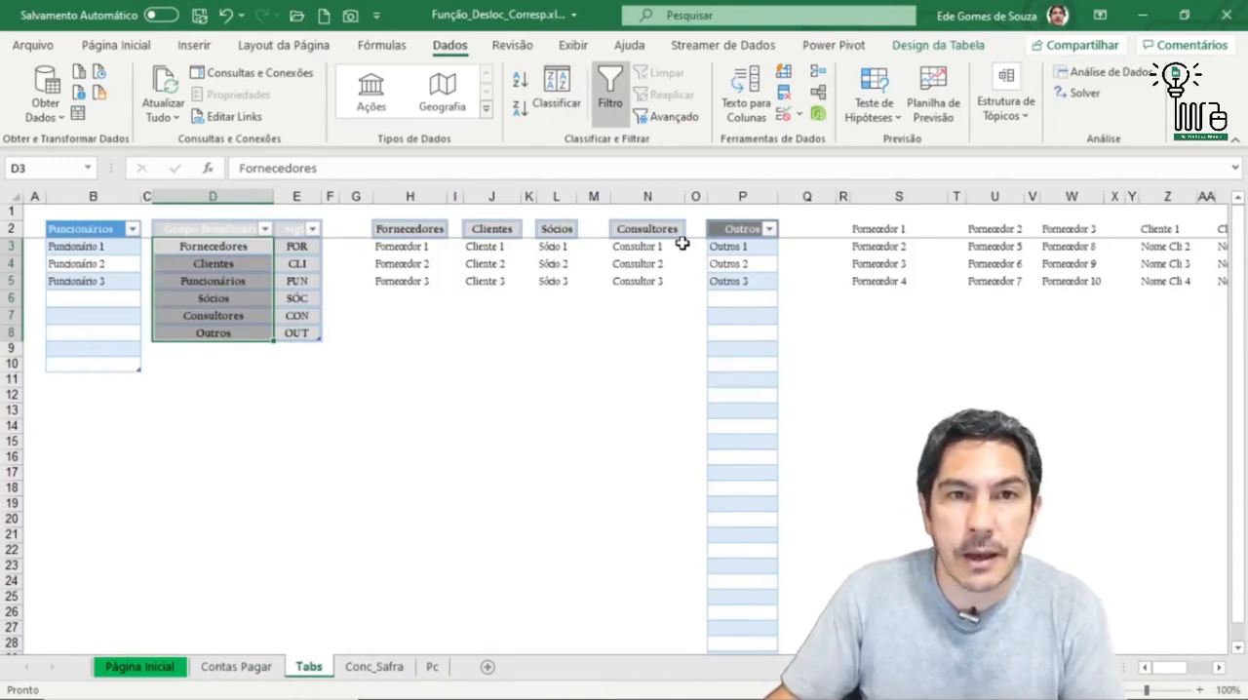
{"action": "left_click", "coordinate": [429, 365]}
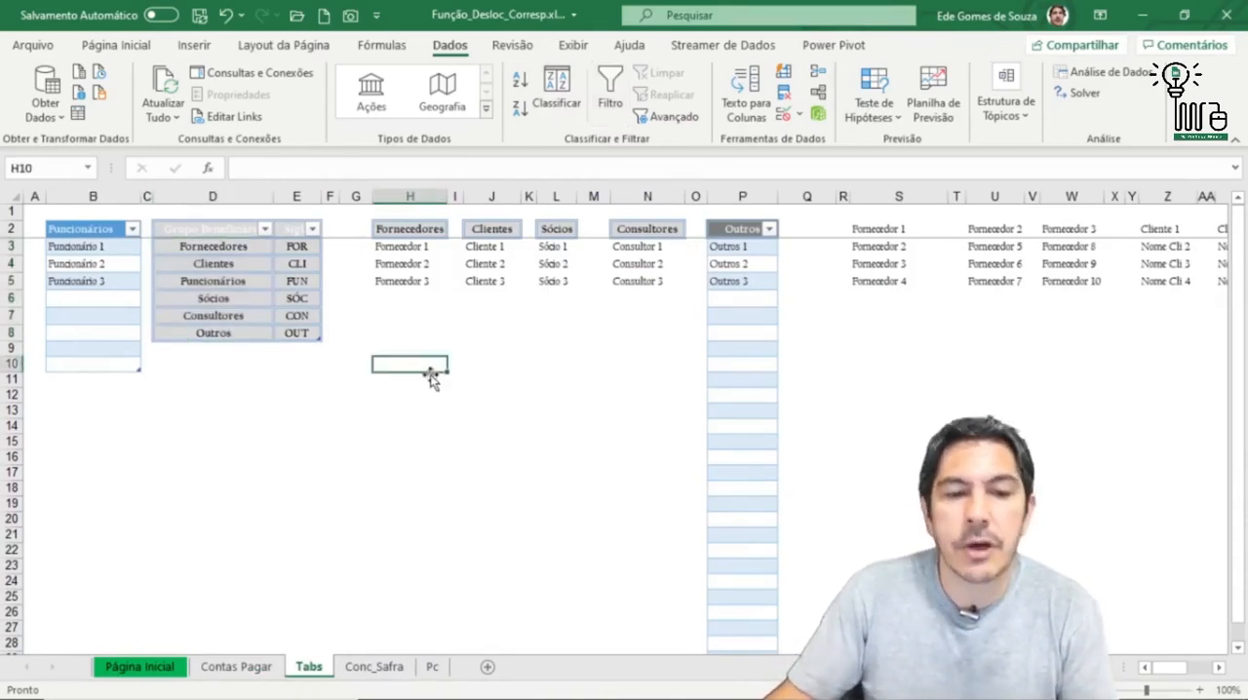
{"action": "left_click_drag", "start_coordinate": [209, 250], "coordinate": [208, 333]}
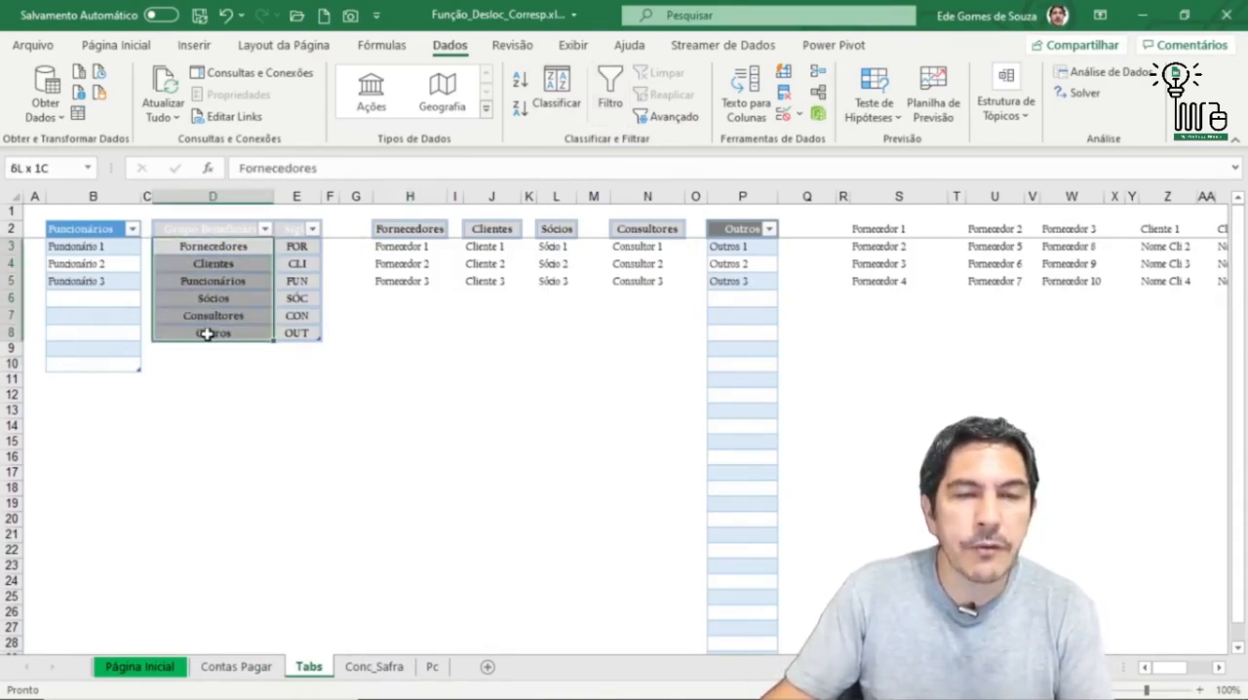
{"action": "left_click_drag", "start_coordinate": [213, 249], "coordinate": [210, 334]}
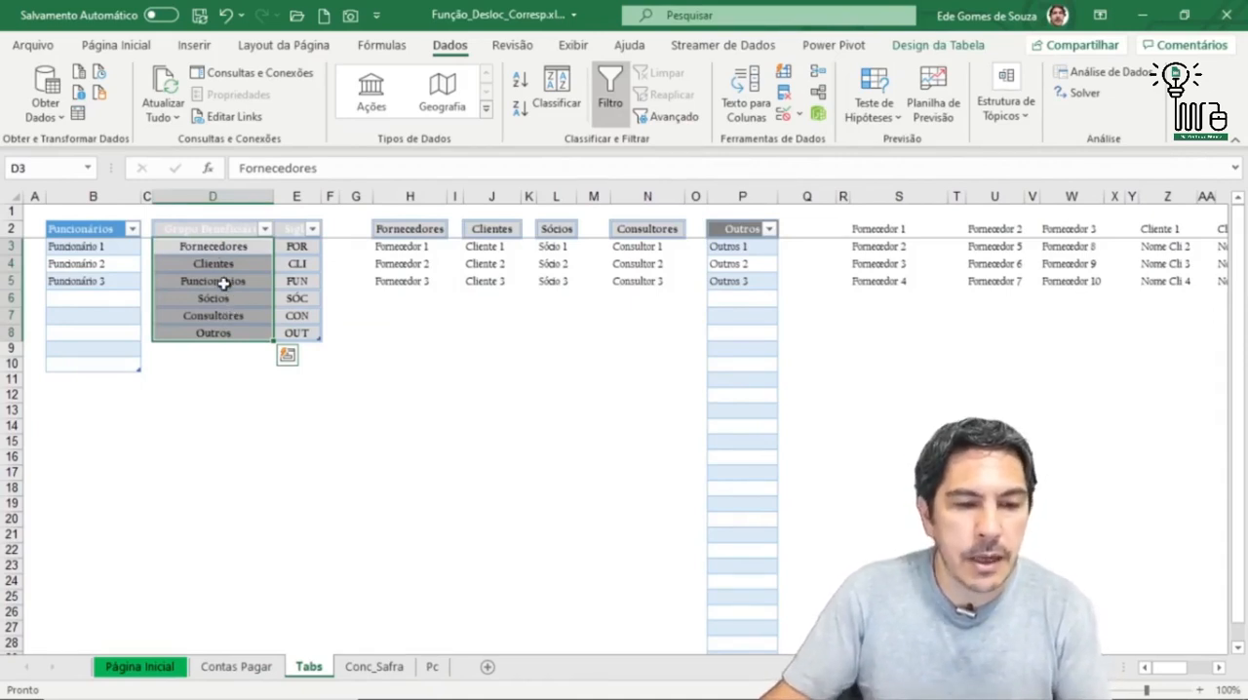
{"action": "left_click", "coordinate": [222, 250]}
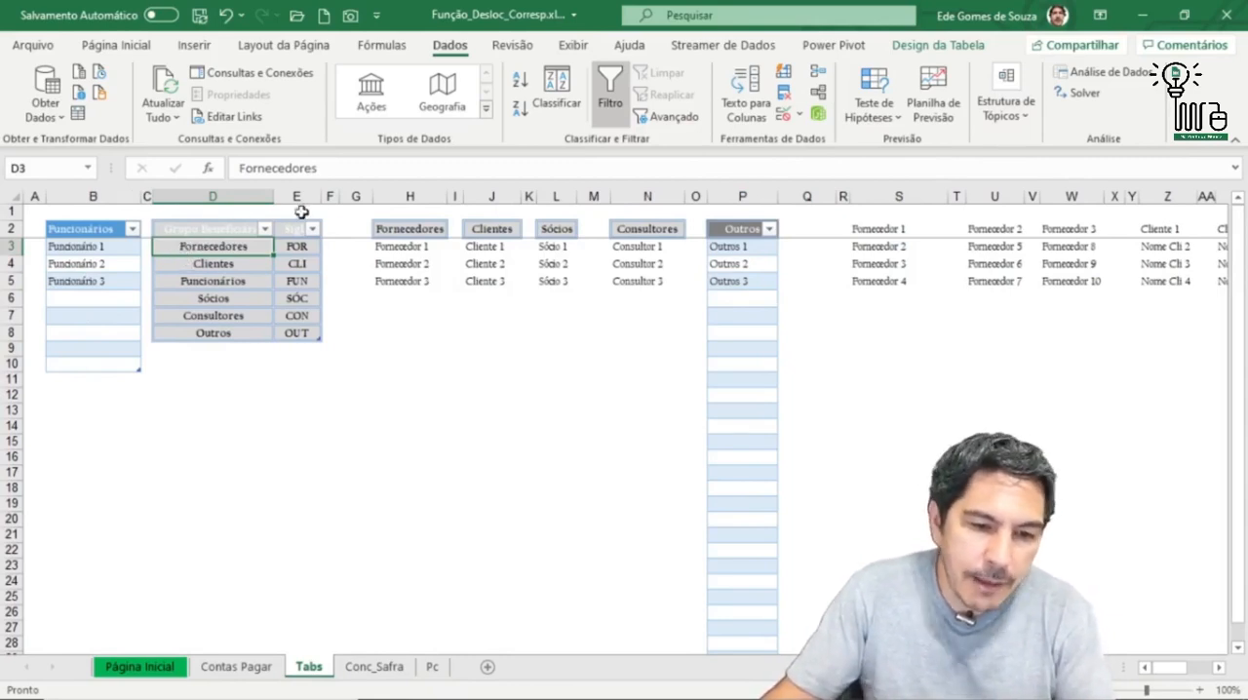
Step: Compare the Fornecedores and Clientes groups with their column headers in H2 and J2 and the items in H3:H5 and J3:J5
{"action": "left_click", "coordinate": [405, 230]}
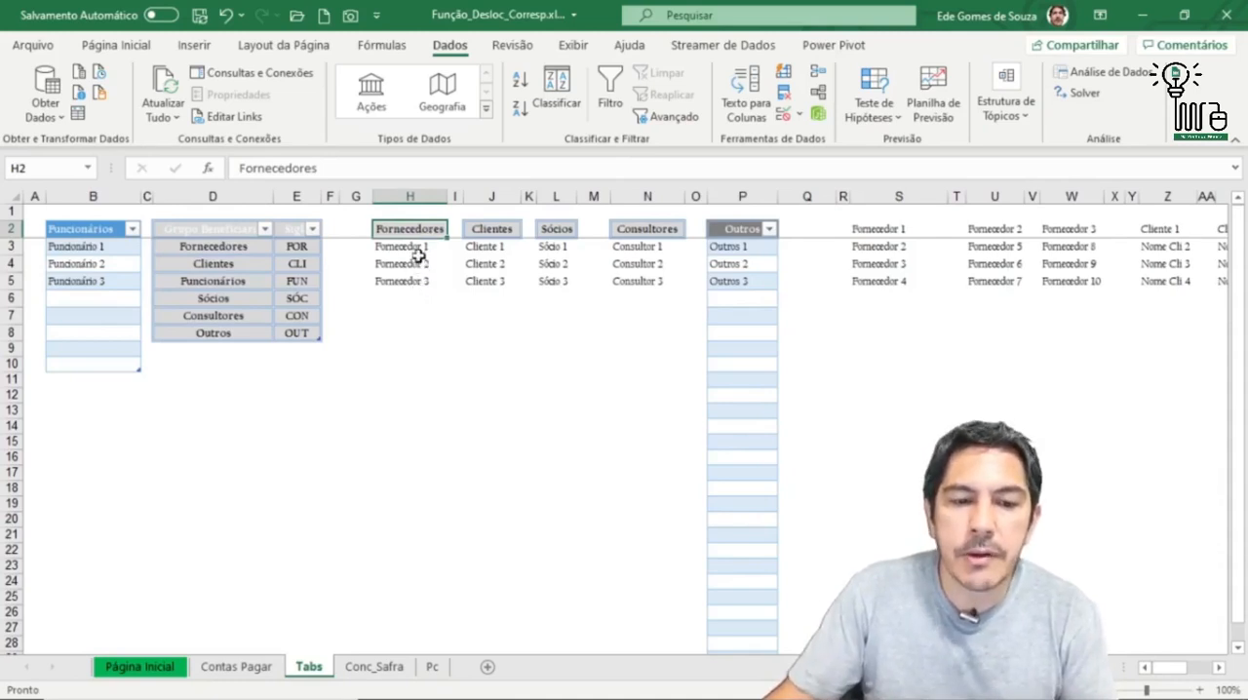
{"action": "left_click_drag", "start_coordinate": [418, 247], "coordinate": [415, 285]}
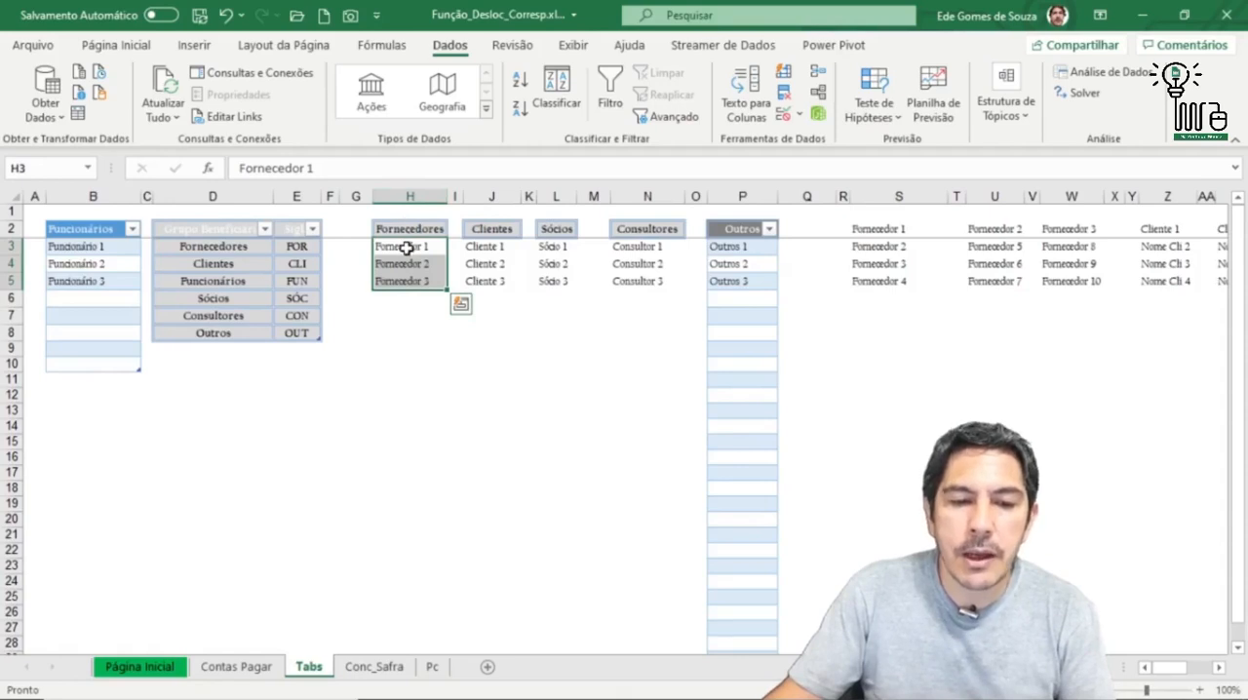
{"action": "left_click", "coordinate": [407, 248]}
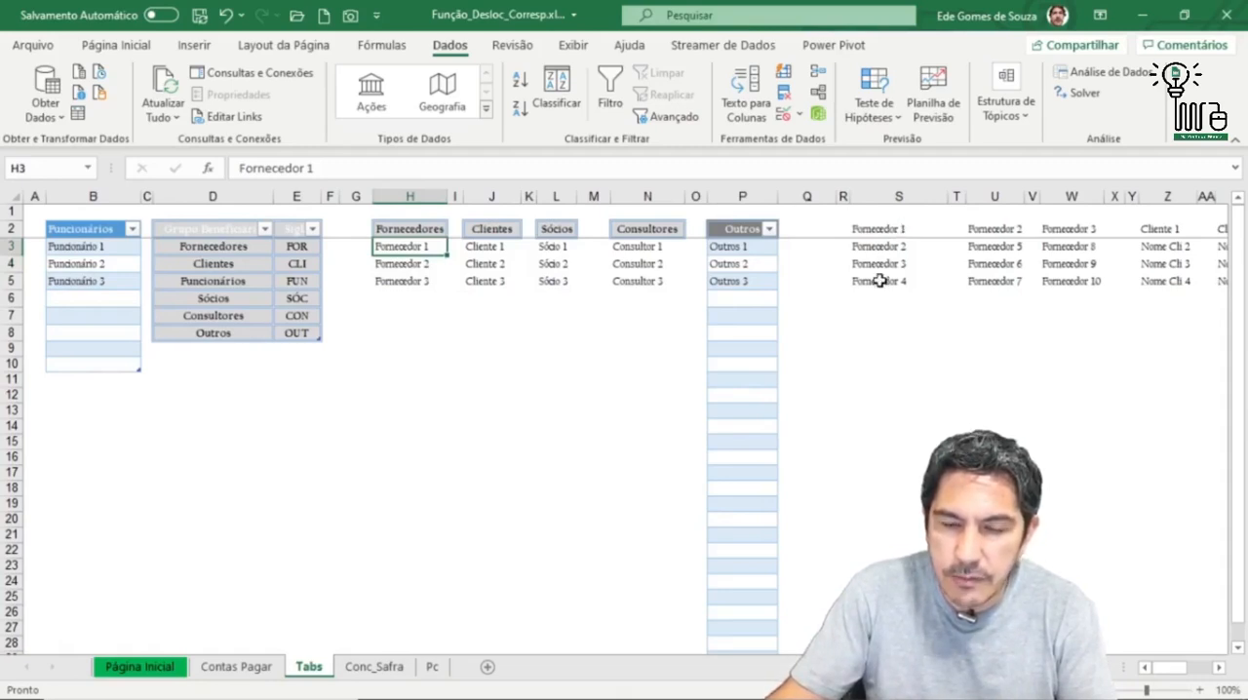
{"action": "left_click", "coordinate": [215, 266]}
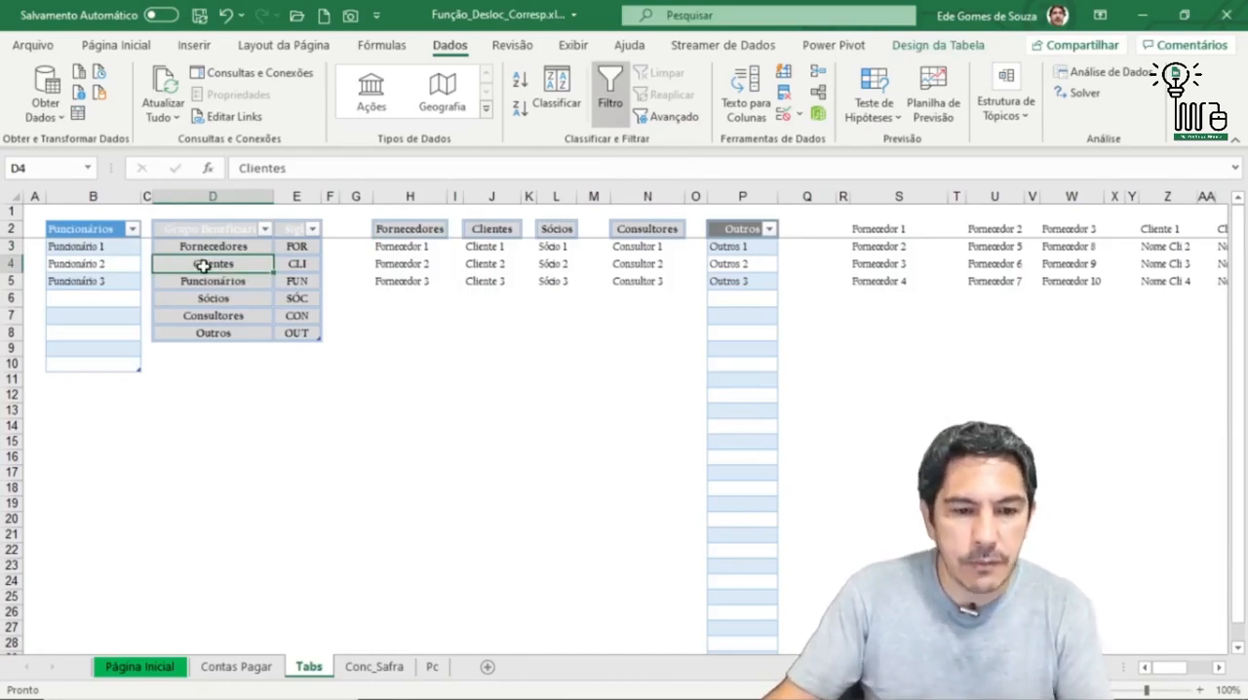
{"action": "left_click", "coordinate": [493, 229]}
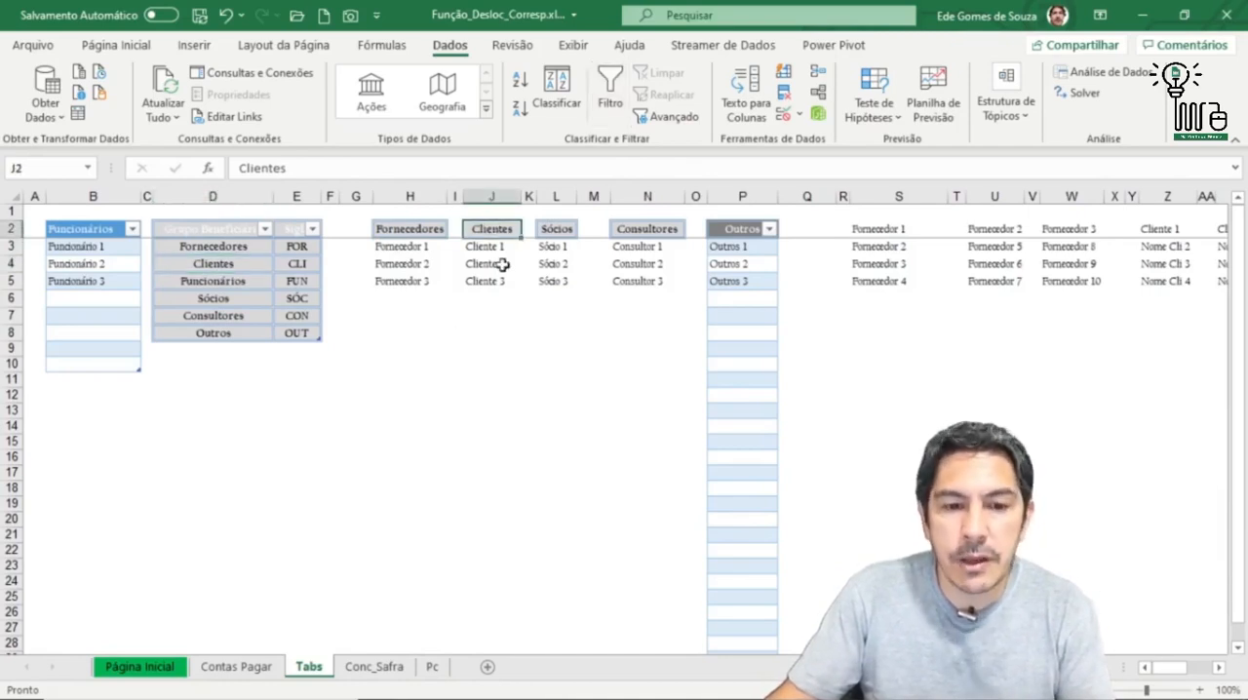
{"action": "left_click_drag", "start_coordinate": [489, 248], "coordinate": [492, 278]}
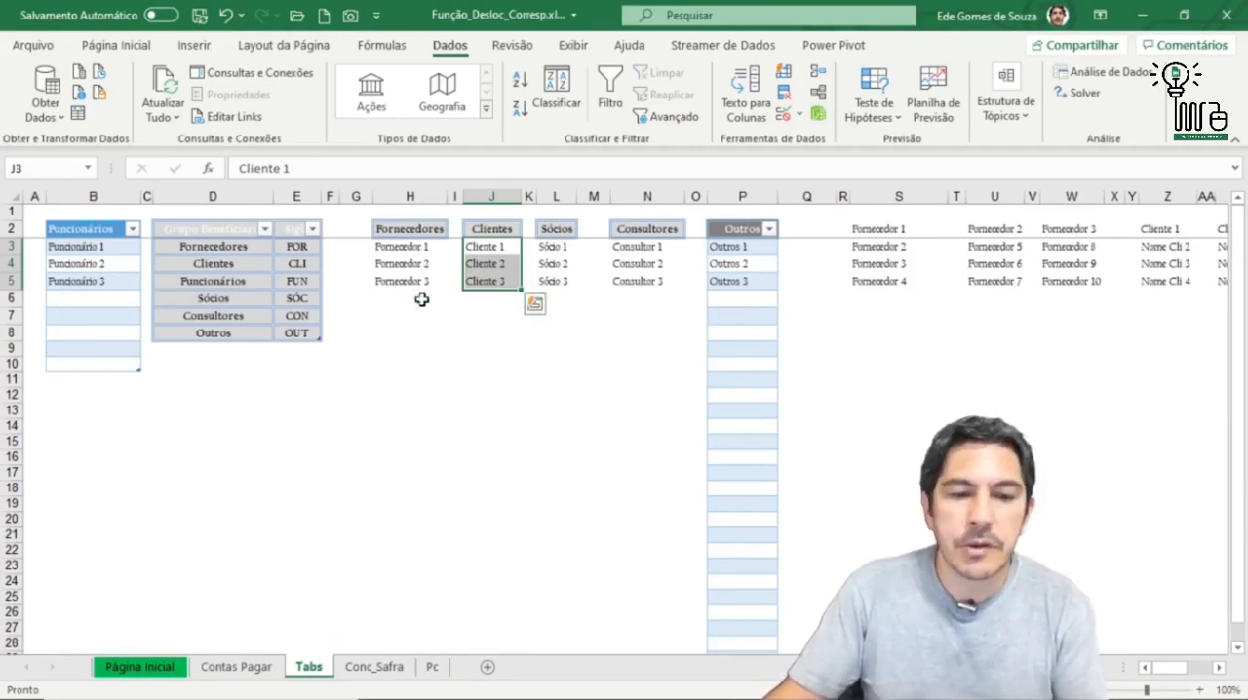
Step: Review the item ranges under the Fornecedores, Clientes, Sócios and Consultores headers, highlighting rows 3 to 5 of each column
{"action": "left_click_drag", "start_coordinate": [409, 250], "coordinate": [413, 281]}
{"action": "left_click_drag", "start_coordinate": [496, 248], "coordinate": [483, 280]}
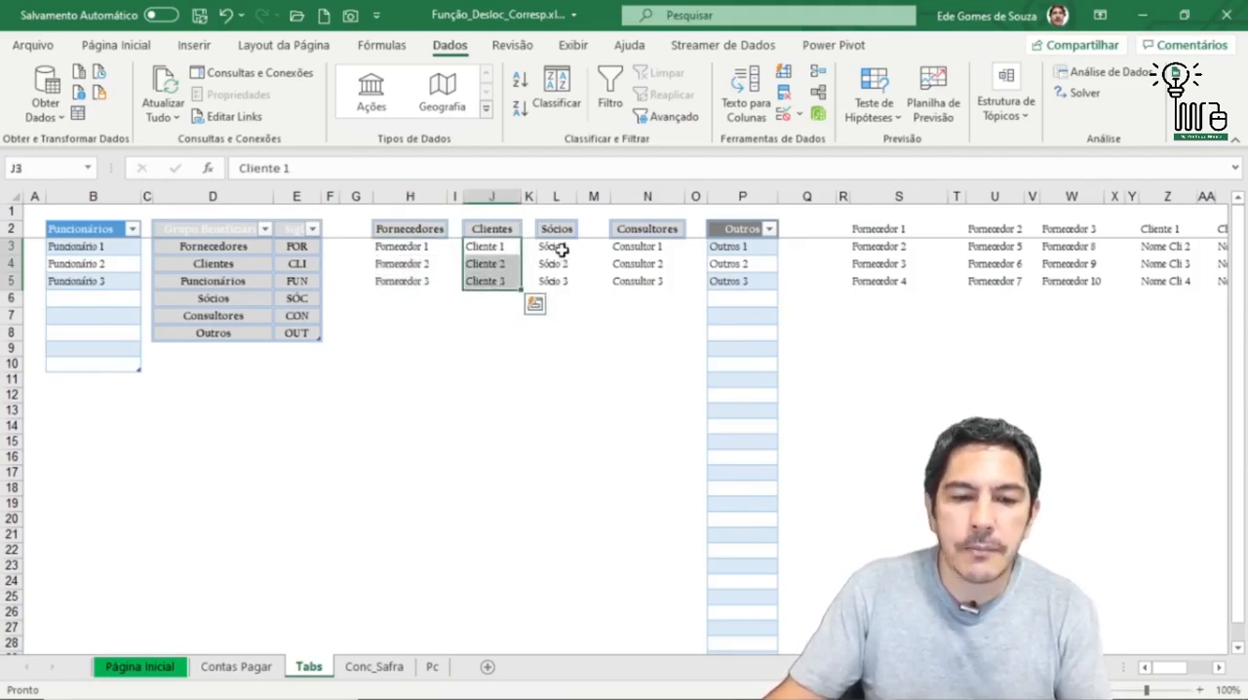
{"action": "left_click_drag", "start_coordinate": [561, 247], "coordinate": [564, 282]}
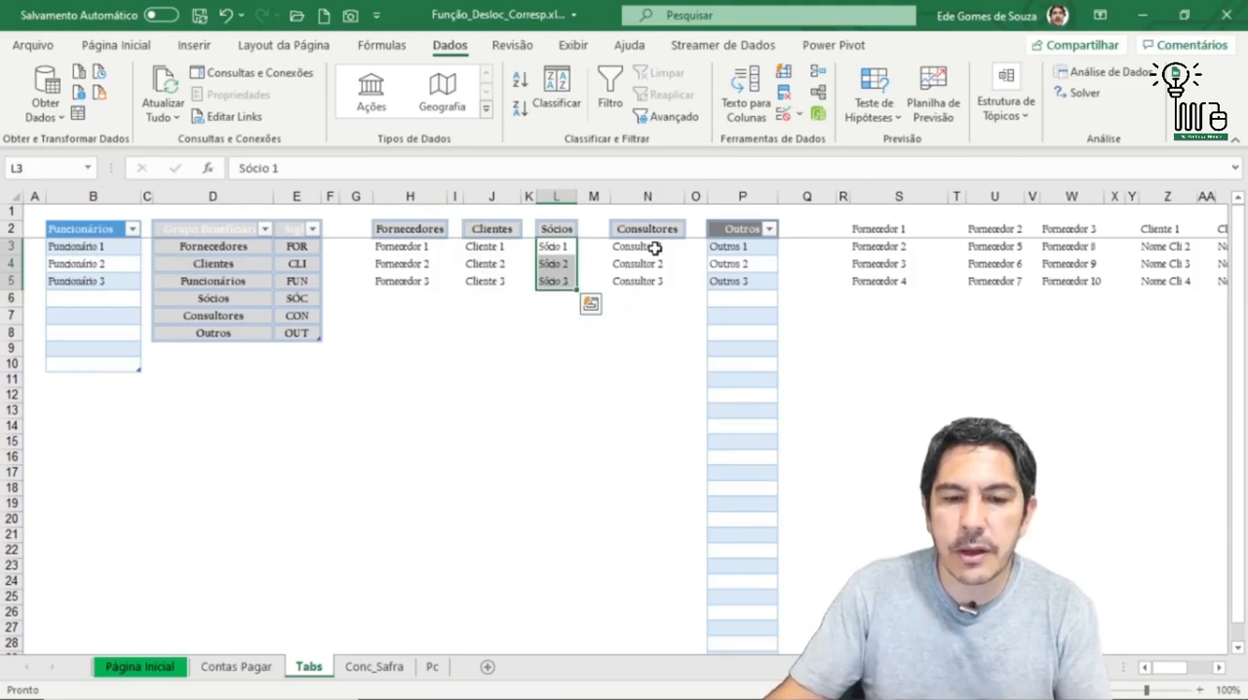
{"action": "left_click_drag", "start_coordinate": [654, 248], "coordinate": [656, 285]}
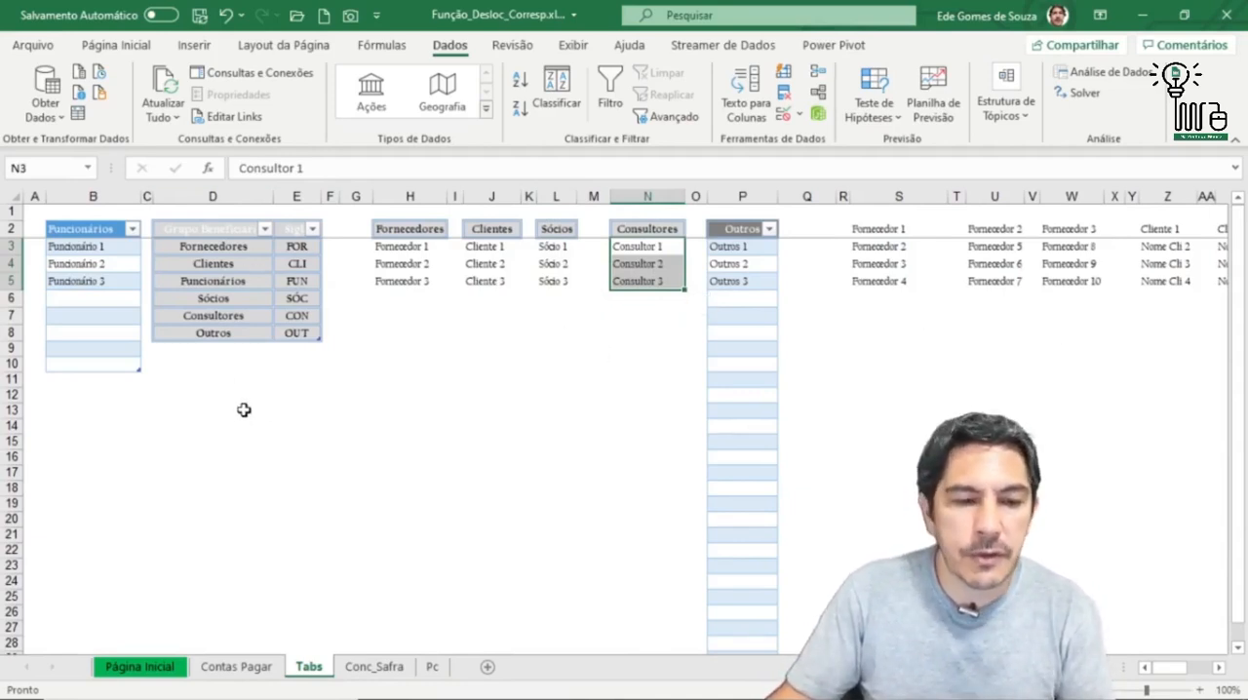
Step: Compare the Clientes and Funcionários group entries in column D with the Fornecedores list in H2:H5 and the Funcionários items in B3:B5
{"action": "left_click", "coordinate": [216, 259]}
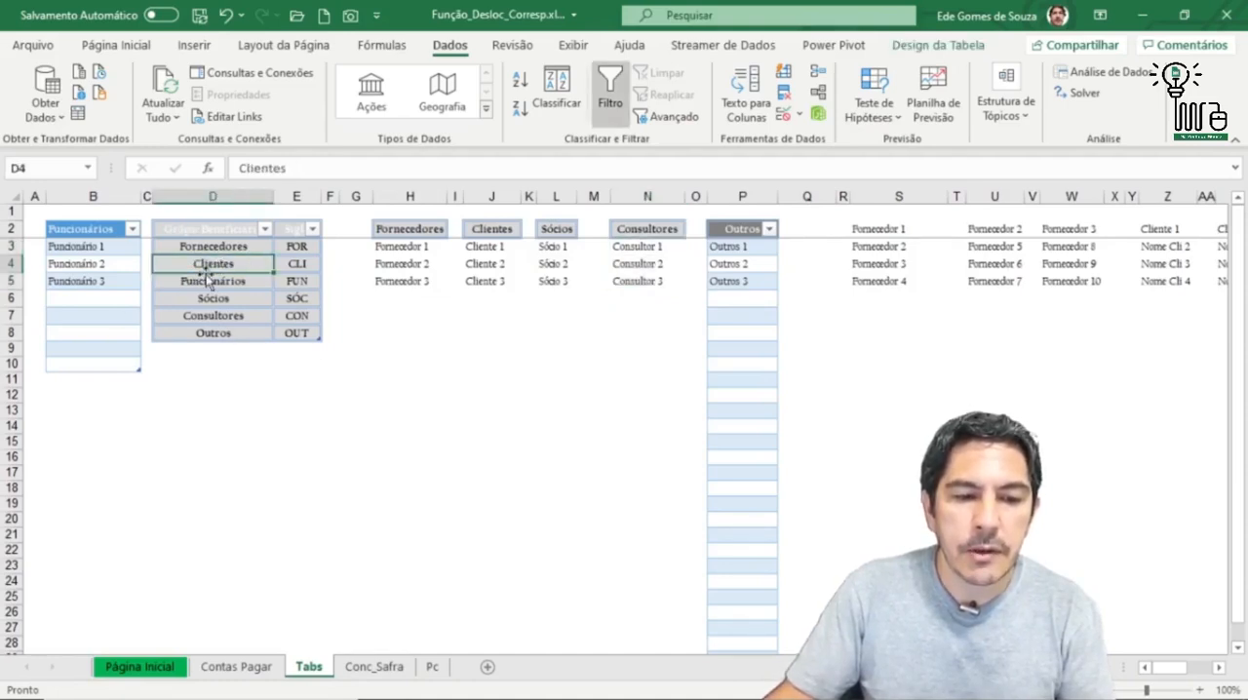
{"action": "left_click", "coordinate": [407, 230]}
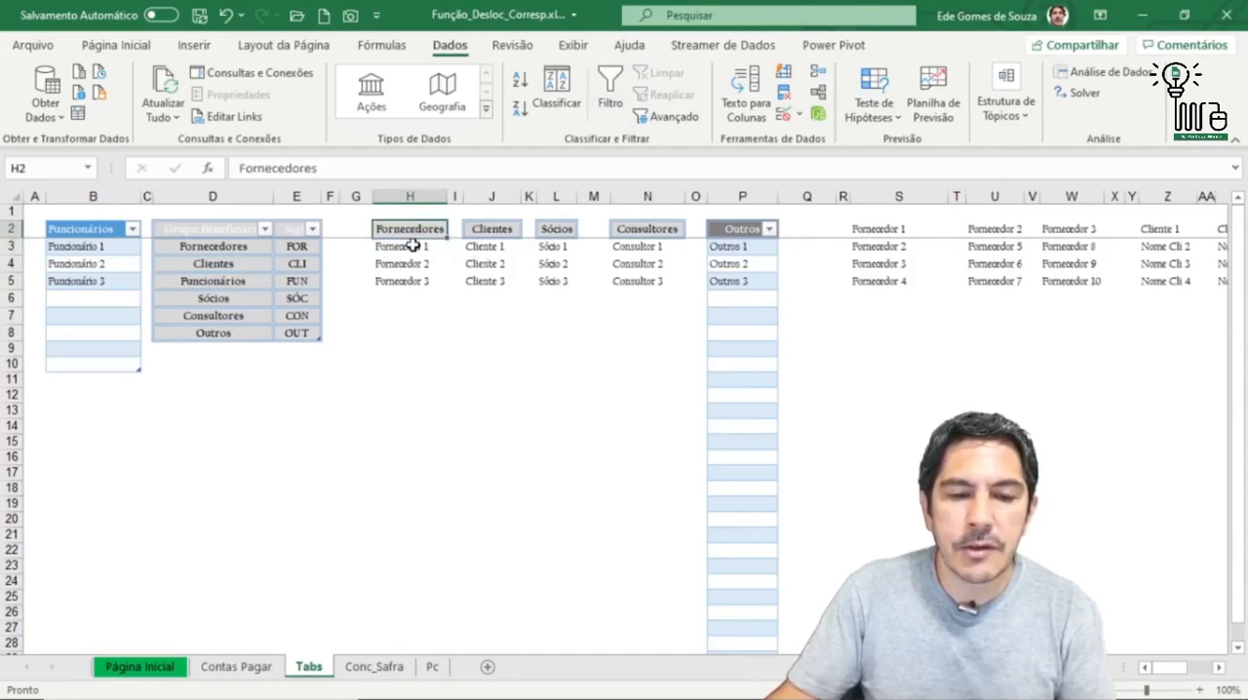
{"action": "left_click_drag", "start_coordinate": [412, 246], "coordinate": [413, 281]}
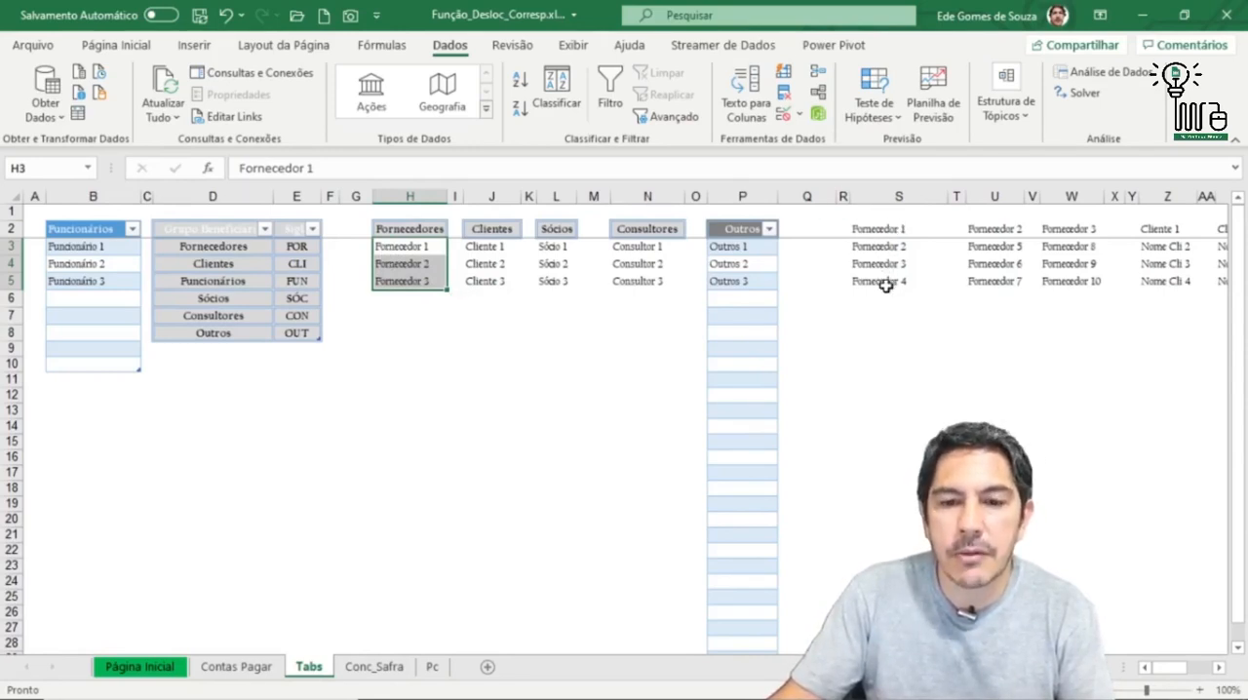
{"action": "left_click", "coordinate": [210, 282]}
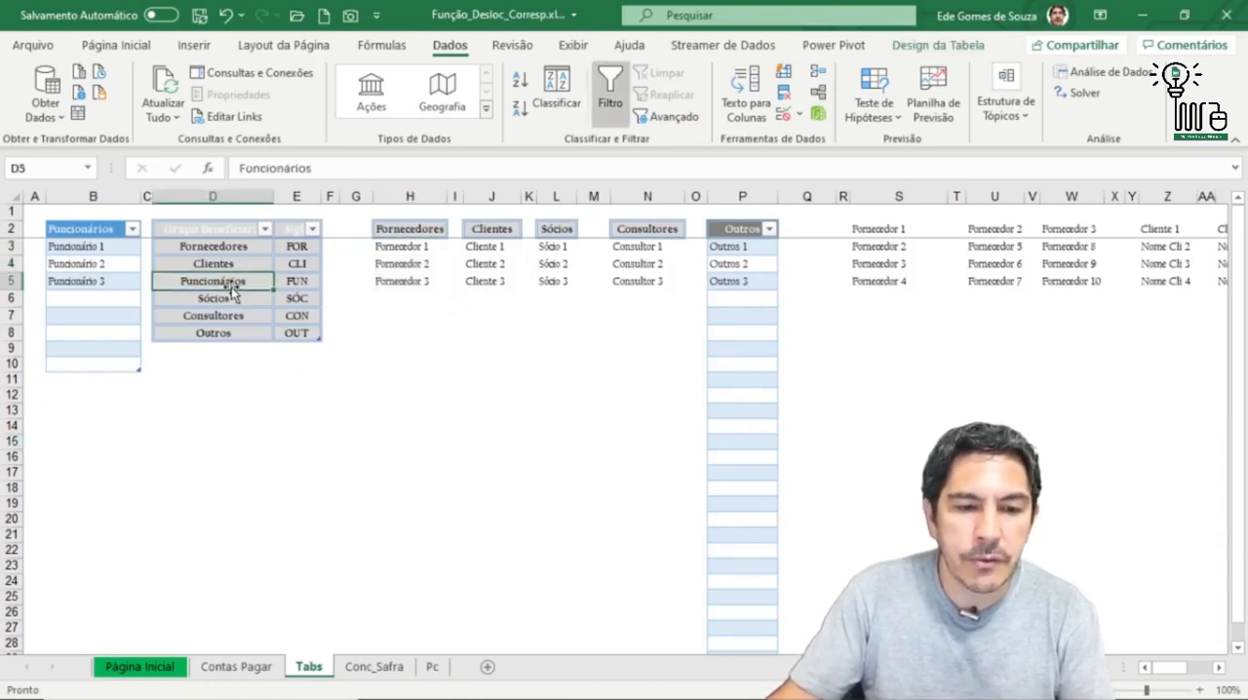
{"action": "left_click_drag", "start_coordinate": [101, 245], "coordinate": [100, 282]}
{"action": "left_click", "coordinate": [88, 248]}
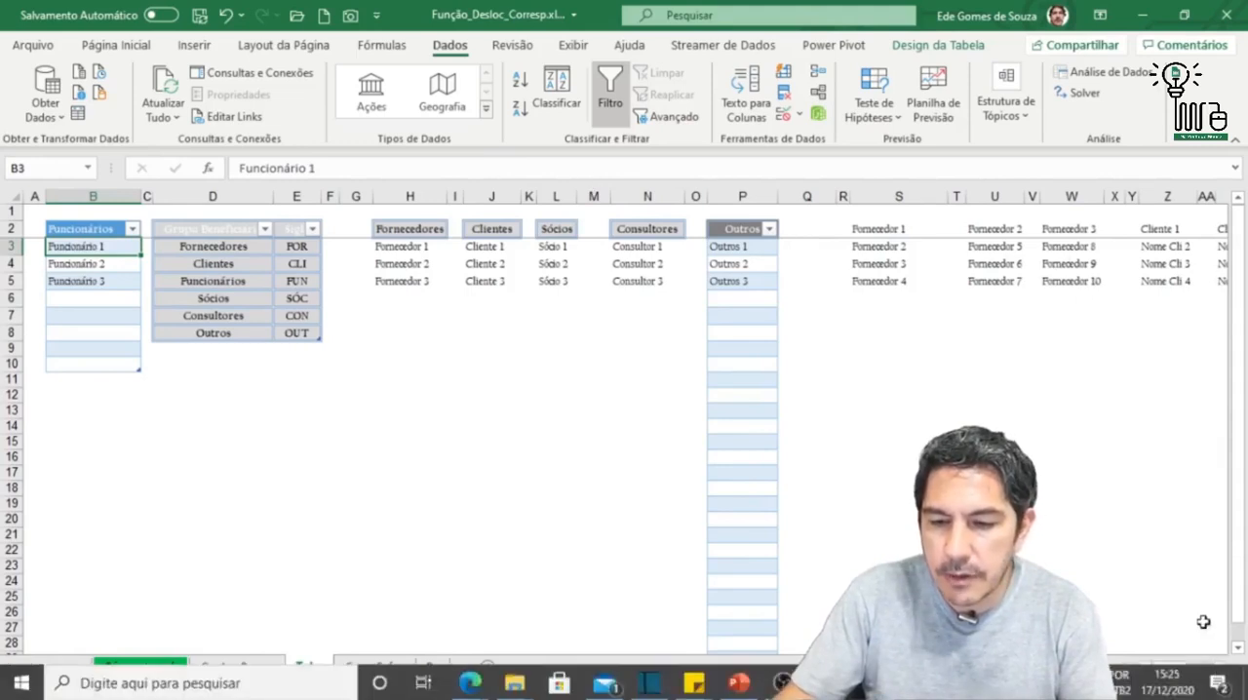
Step: Examine the third-level lists from column S onward on Tabs, and return to the Fornecedores header in H2
{"action": "left_click", "coordinate": [1221, 668]}
{"action": "left_click", "coordinate": [1221, 668]}
{"action": "left_click", "coordinate": [1221, 668]}
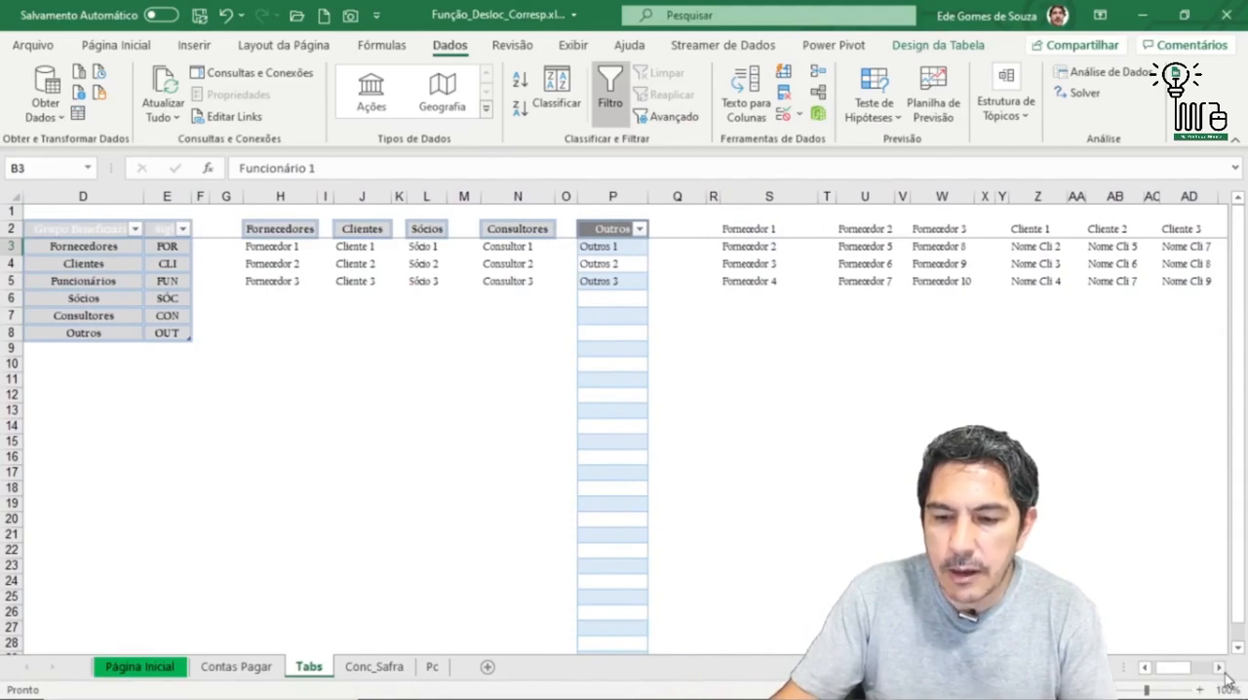
{"action": "left_click", "coordinate": [1221, 670]}
{"action": "left_click", "coordinate": [1221, 669]}
{"action": "left_click", "coordinate": [1221, 669]}
{"action": "left_click", "coordinate": [1221, 669]}
{"action": "left_click", "coordinate": [1221, 670]}
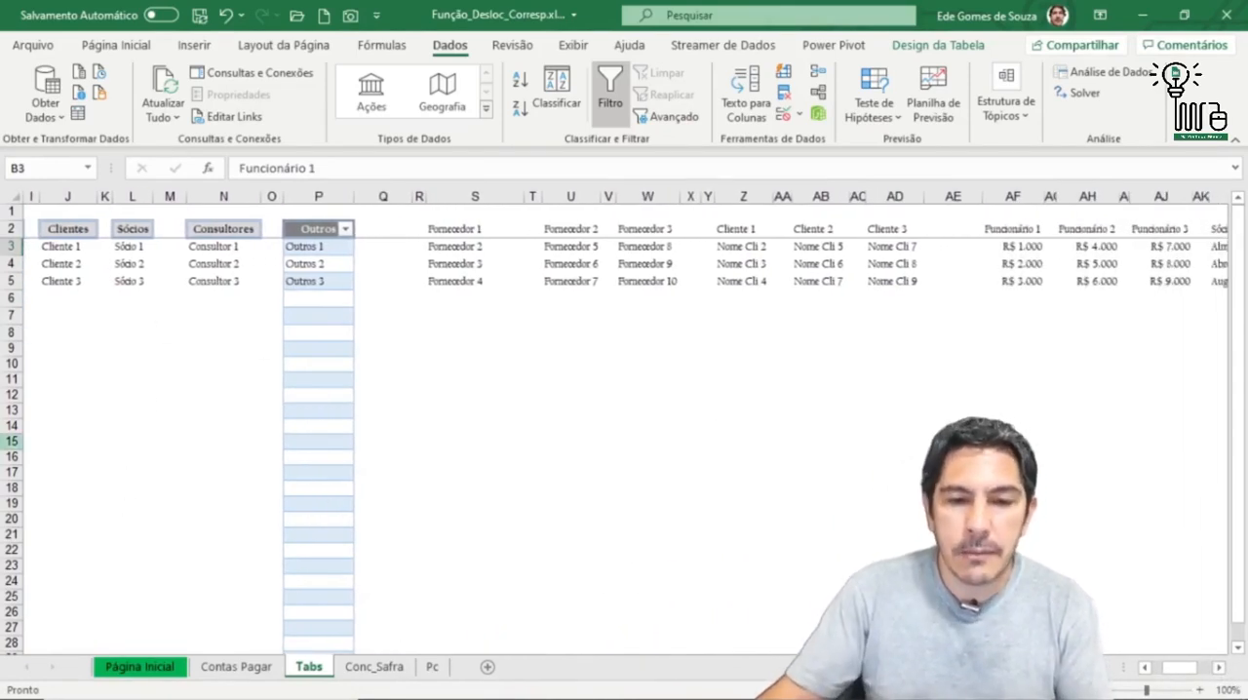
{"action": "mouse_move", "coordinate": [1177, 672]}
{"action": "left_mouse_down"}
{"action": "mouse_move", "coordinate": [1149, 679]}
{"action": "mouse_move", "coordinate": [1201, 677]}
{"action": "left_mouse_up"}
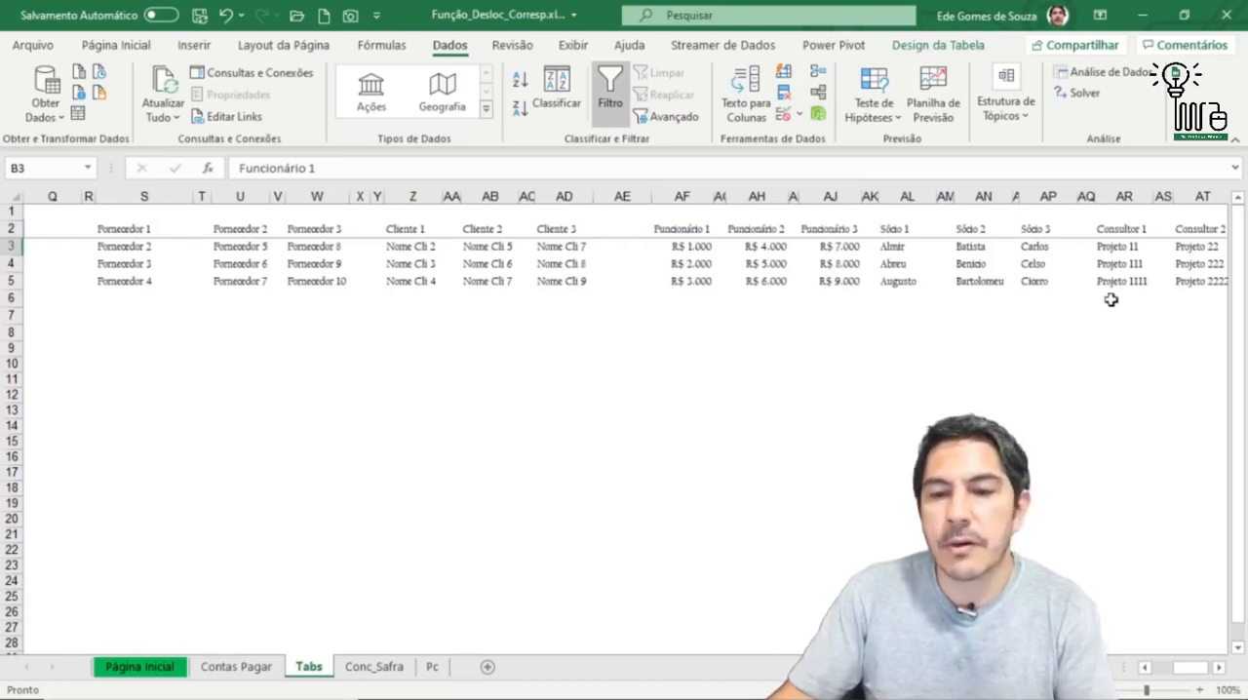
{"action": "left_click_drag", "start_coordinate": [1197, 681], "coordinate": [1166, 675]}
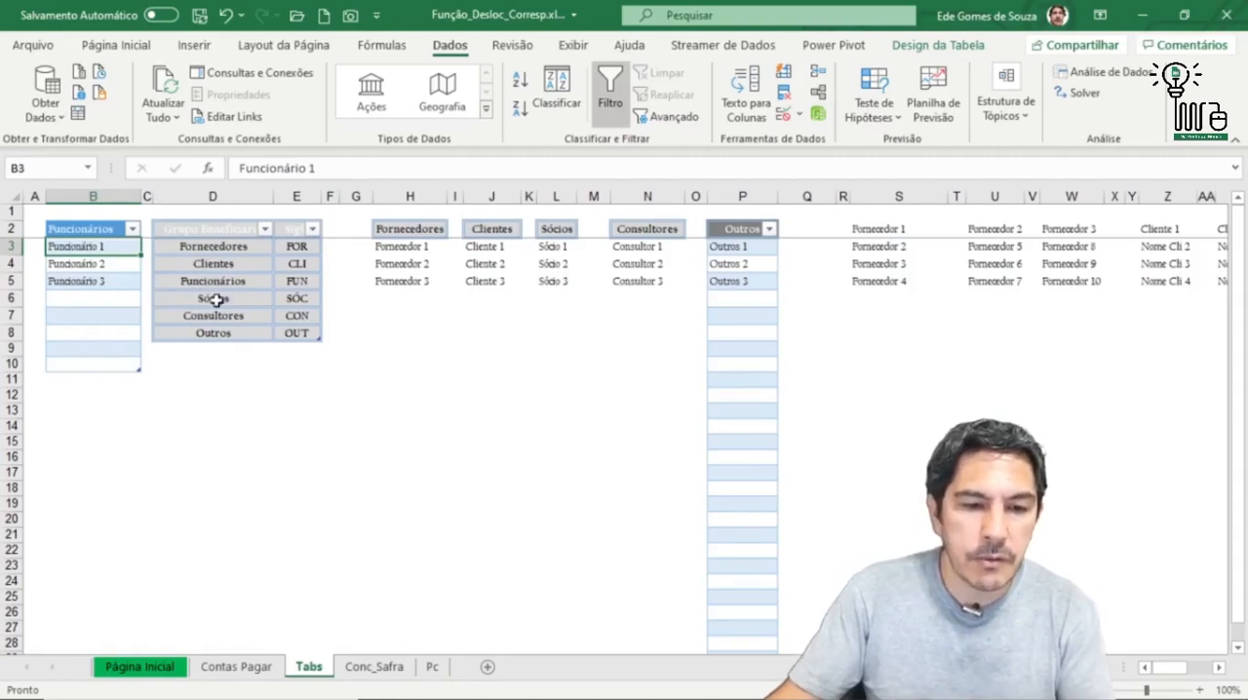
{"action": "left_click", "coordinate": [417, 229]}
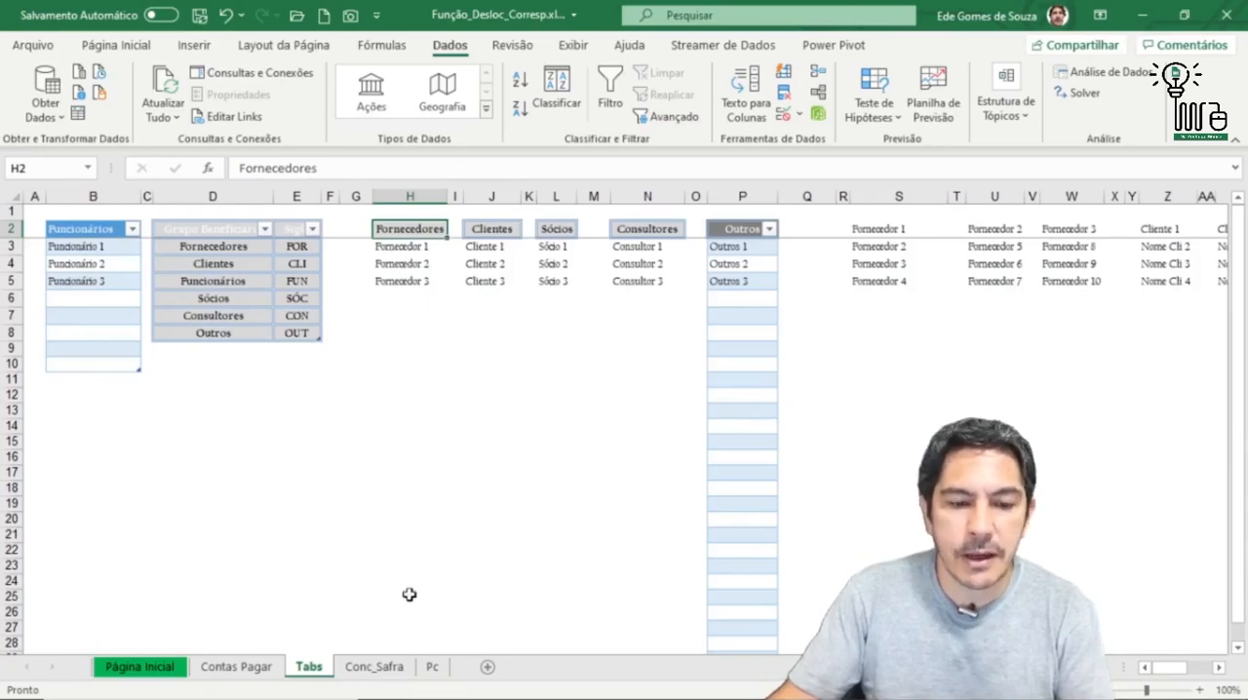
Step: Return to the Contas Pagar sheet and view the dependent Cliente/Fornecedor options for the Fornecedores entry in I4
{"action": "left_click", "coordinate": [237, 667]}
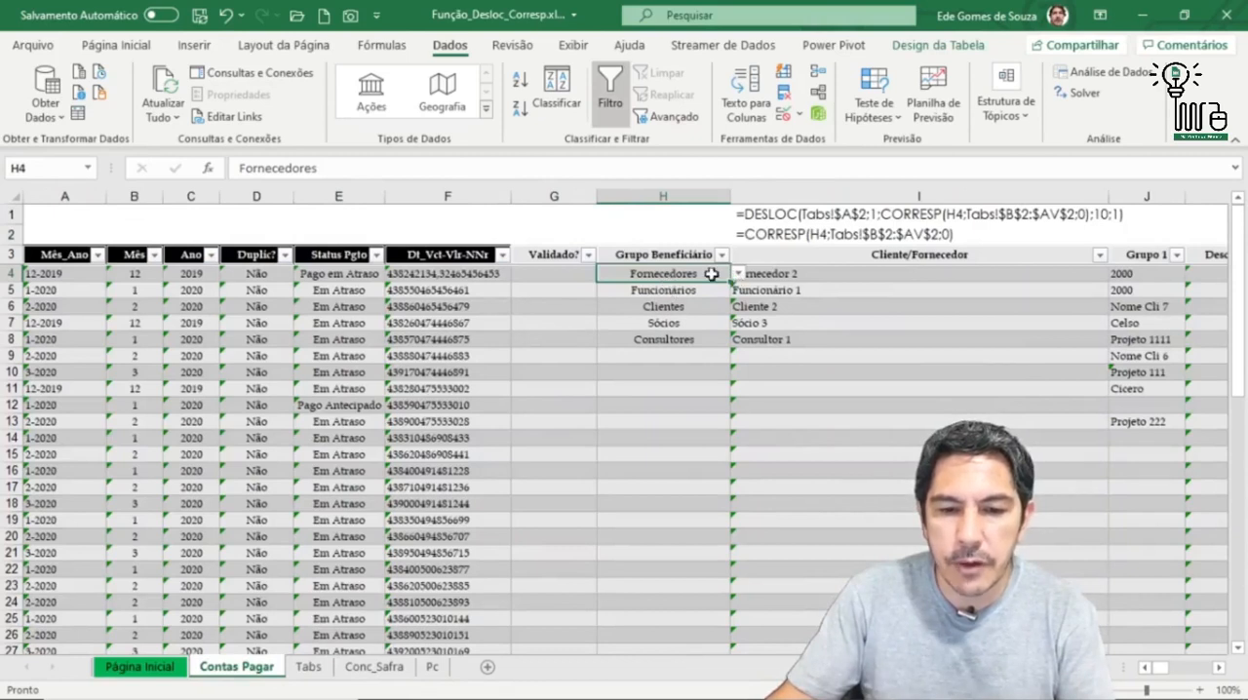
{"action": "left_click", "coordinate": [920, 274]}
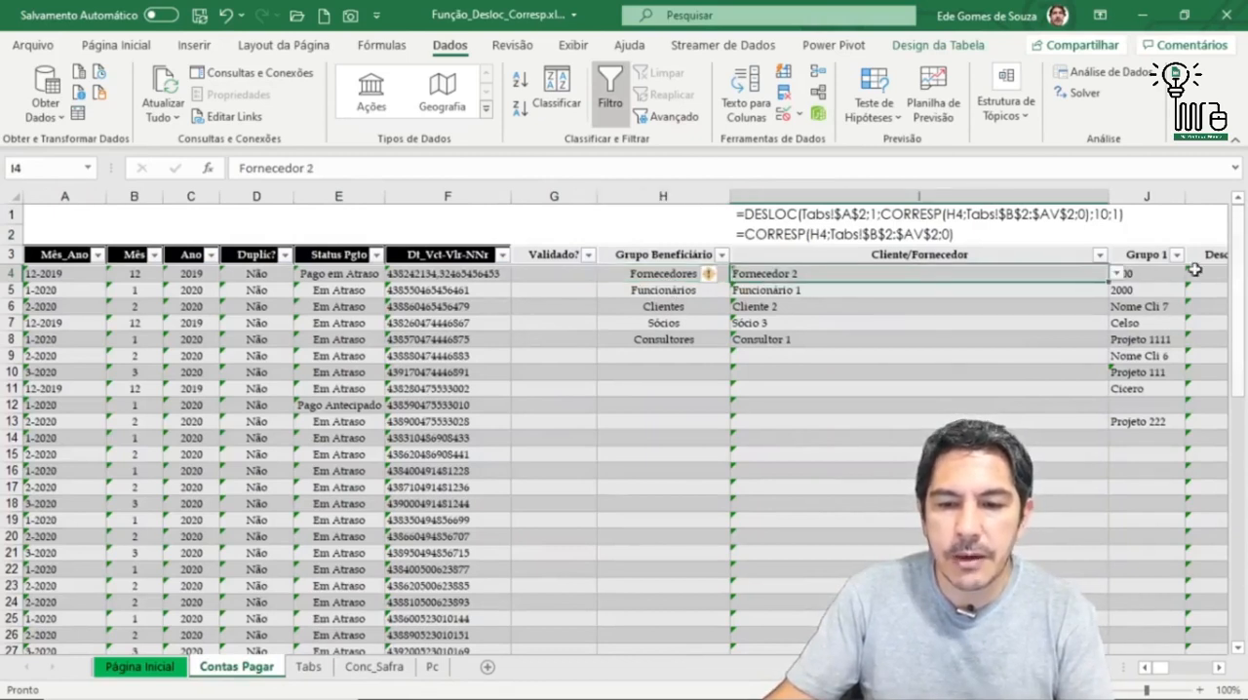
{"action": "left_click", "coordinate": [1117, 274]}
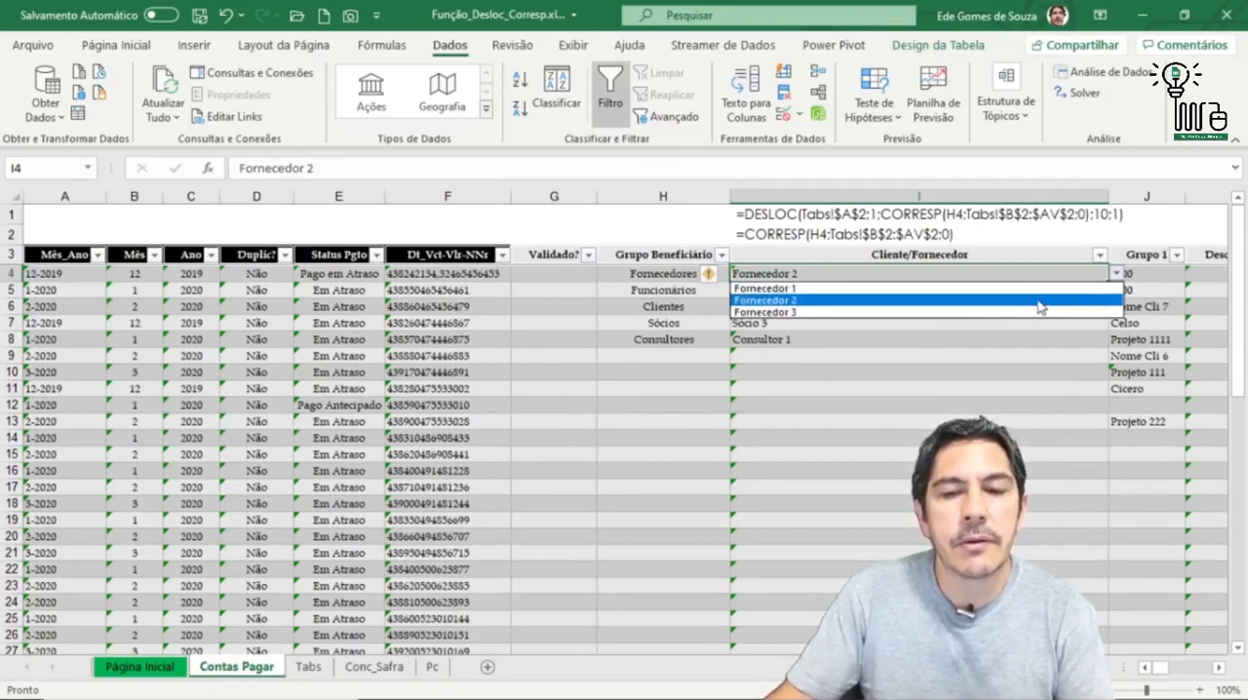
Step: Inspect the Funcionários row on Contas Pagar, checking the entries in H5 and I5 and the third-level options in J5
{"action": "left_click", "coordinate": [656, 289]}
{"action": "left_click", "coordinate": [657, 288]}
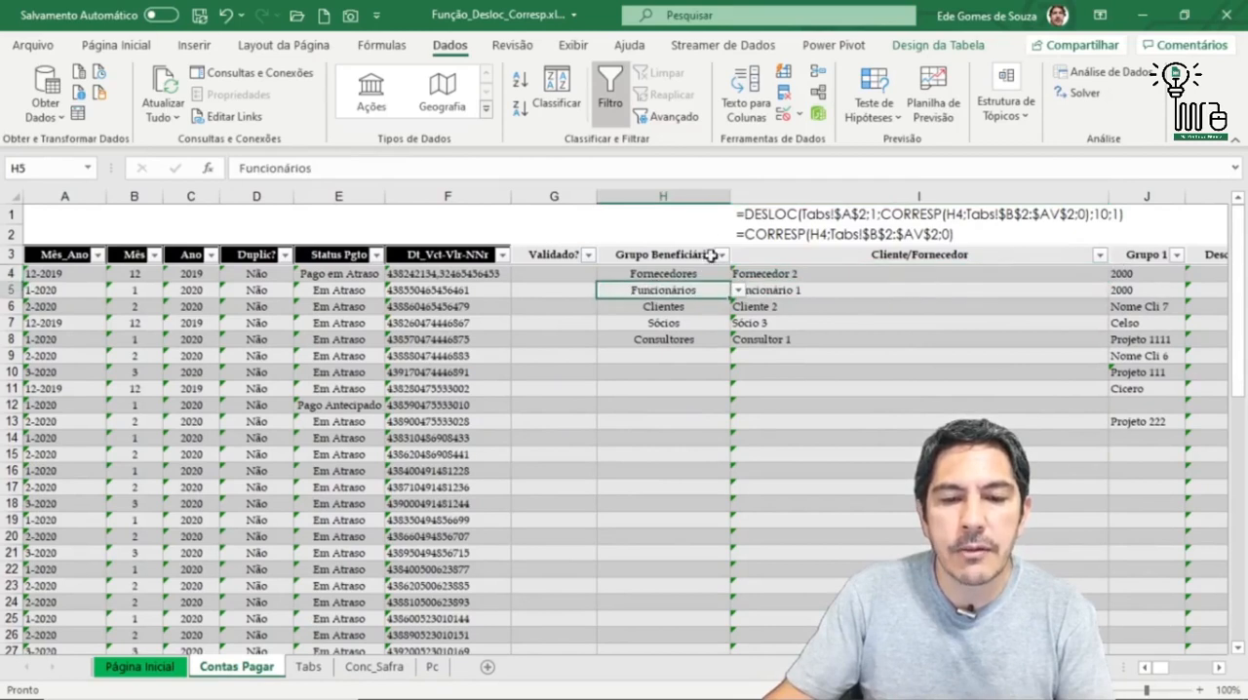
{"action": "left_click", "coordinate": [961, 290]}
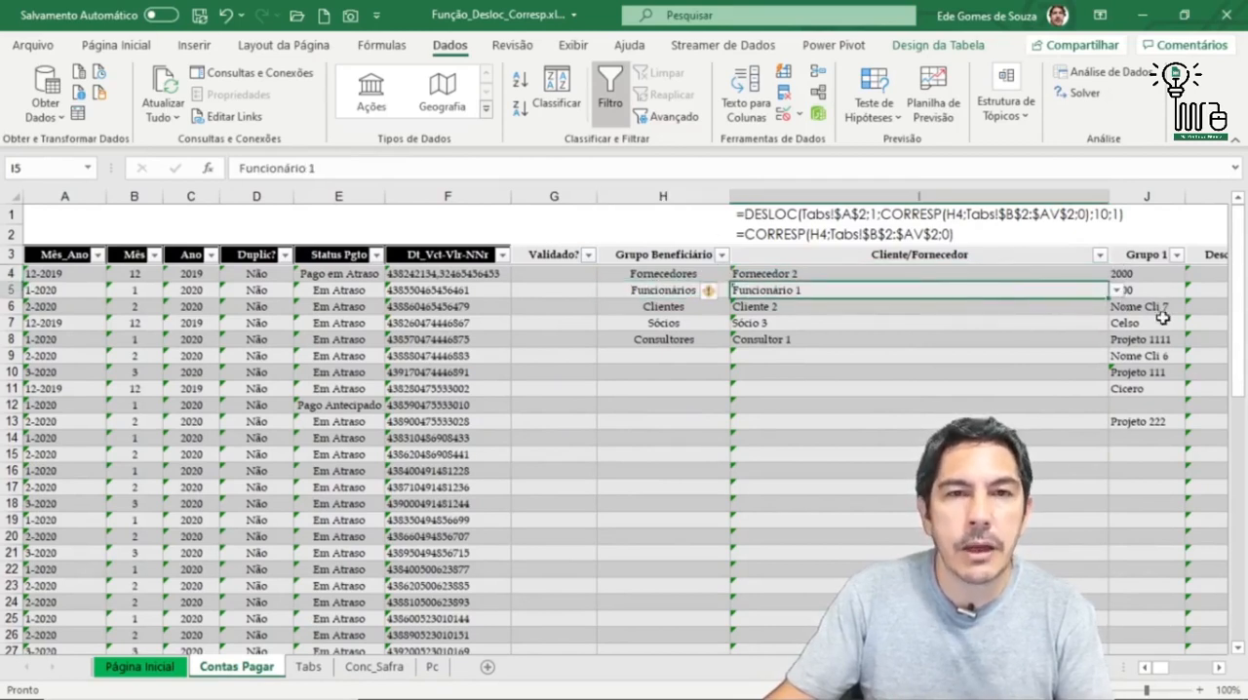
{"action": "left_click", "coordinate": [1117, 292]}
{"action": "left_click", "coordinate": [1120, 292]}
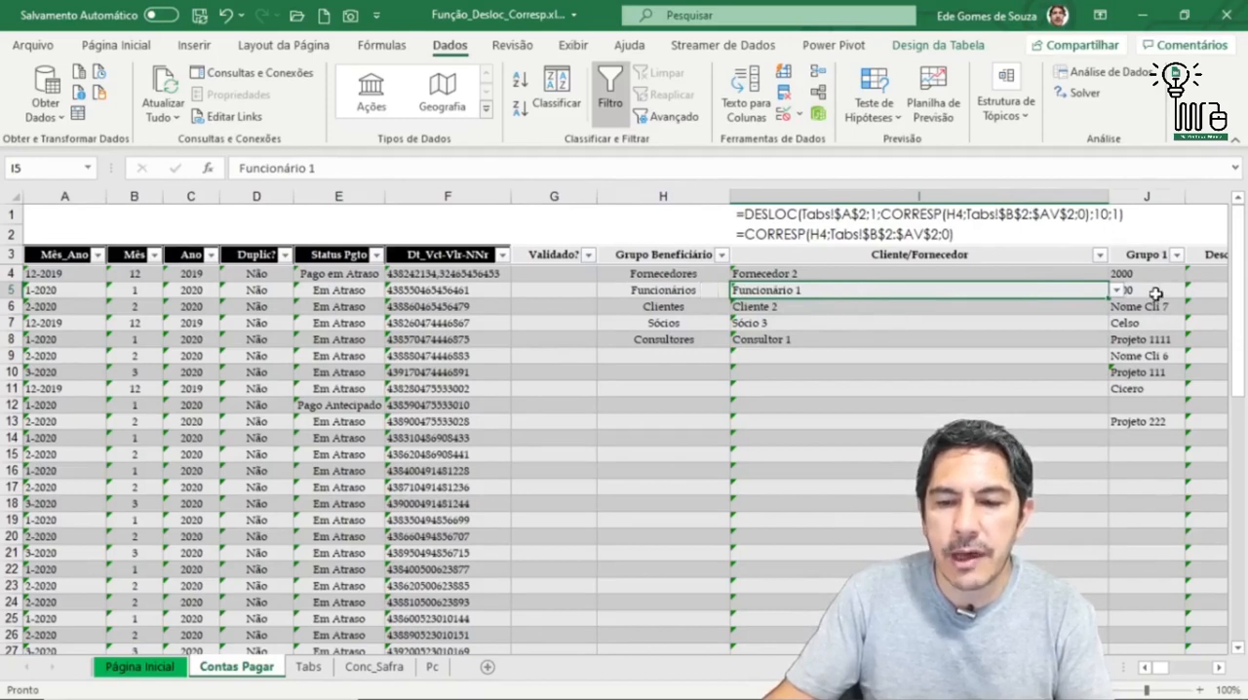
{"action": "left_click", "coordinate": [1157, 290]}
{"action": "left_click", "coordinate": [1195, 293]}
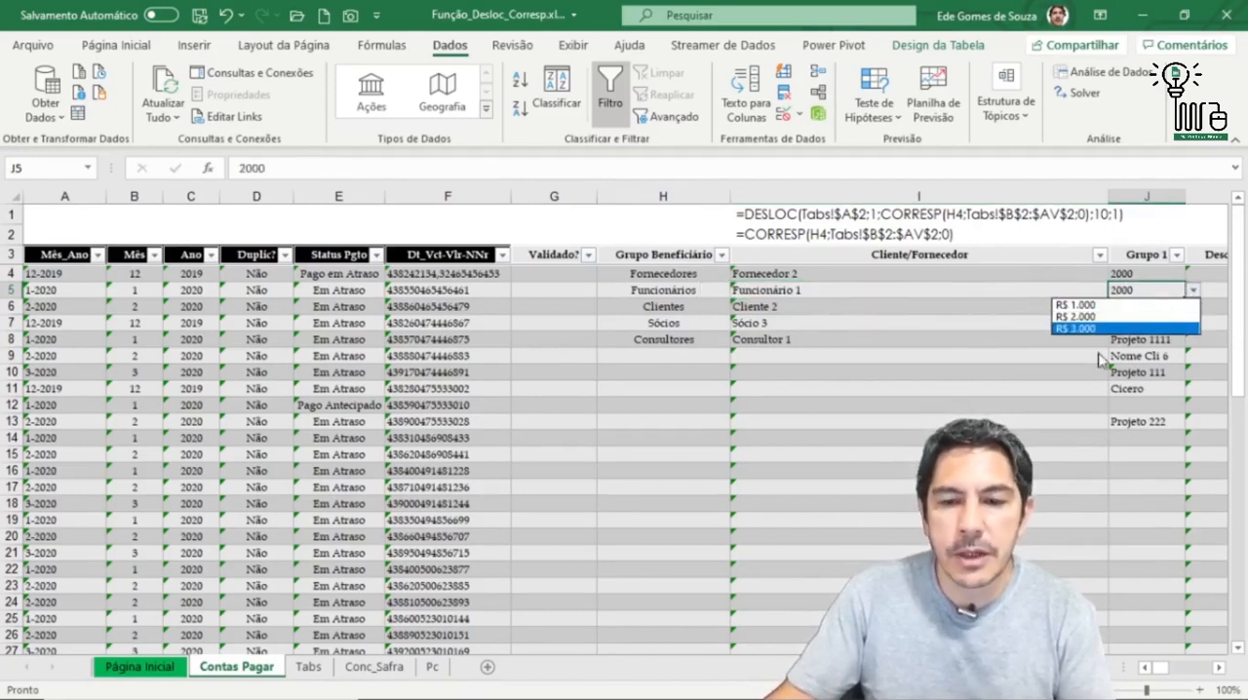
{"action": "left_click", "coordinate": [548, 335]}
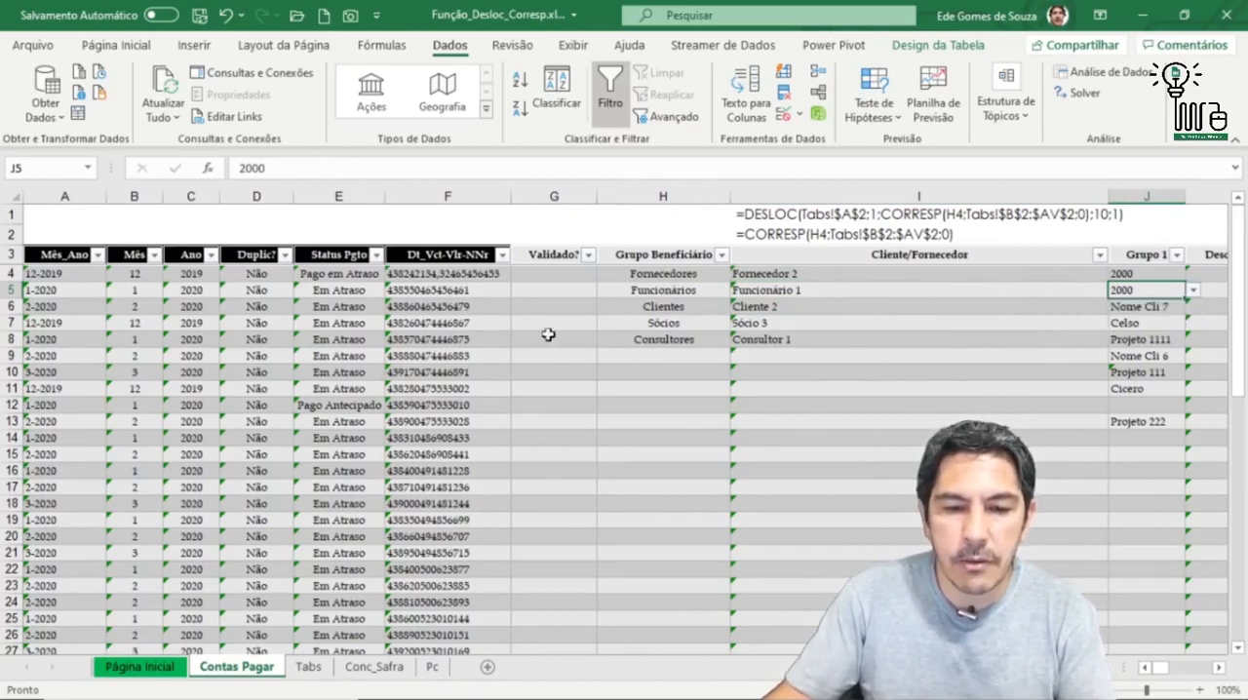
Step: On Tabs, trace the Fornecedores group from D3 to its header in H2 and its items in H3:H5
{"action": "left_click", "coordinate": [308, 666]}
{"action": "left_click", "coordinate": [216, 246]}
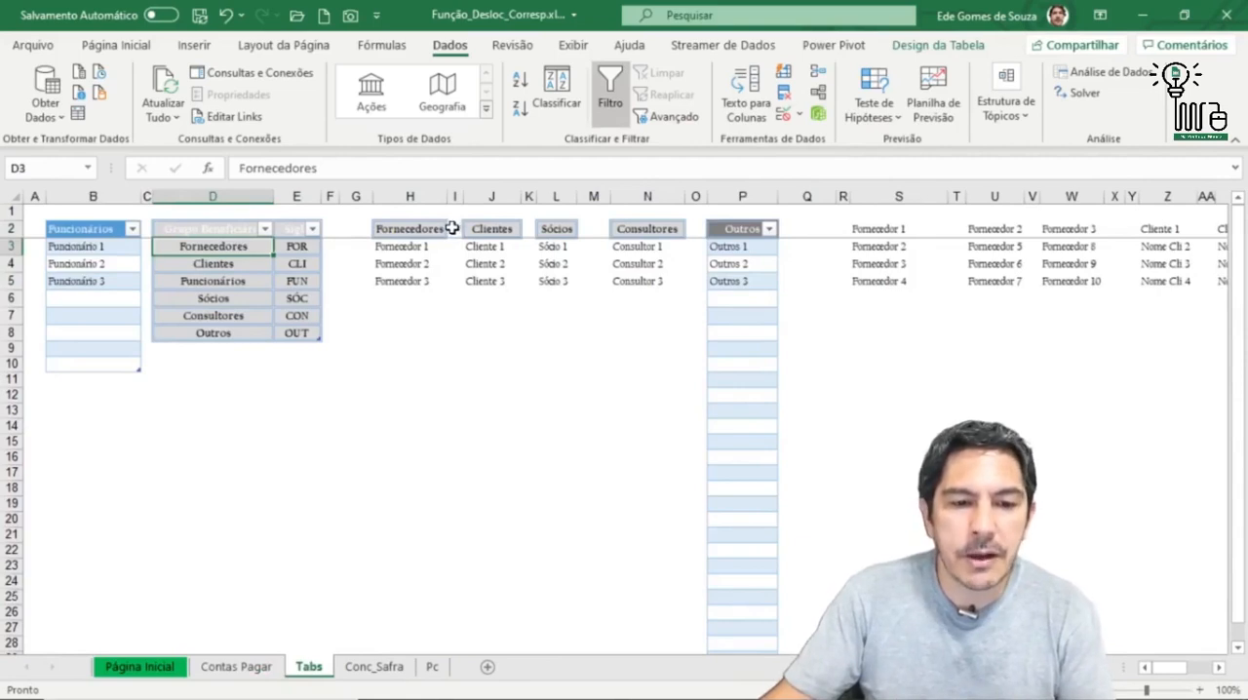
{"action": "left_click", "coordinate": [403, 234]}
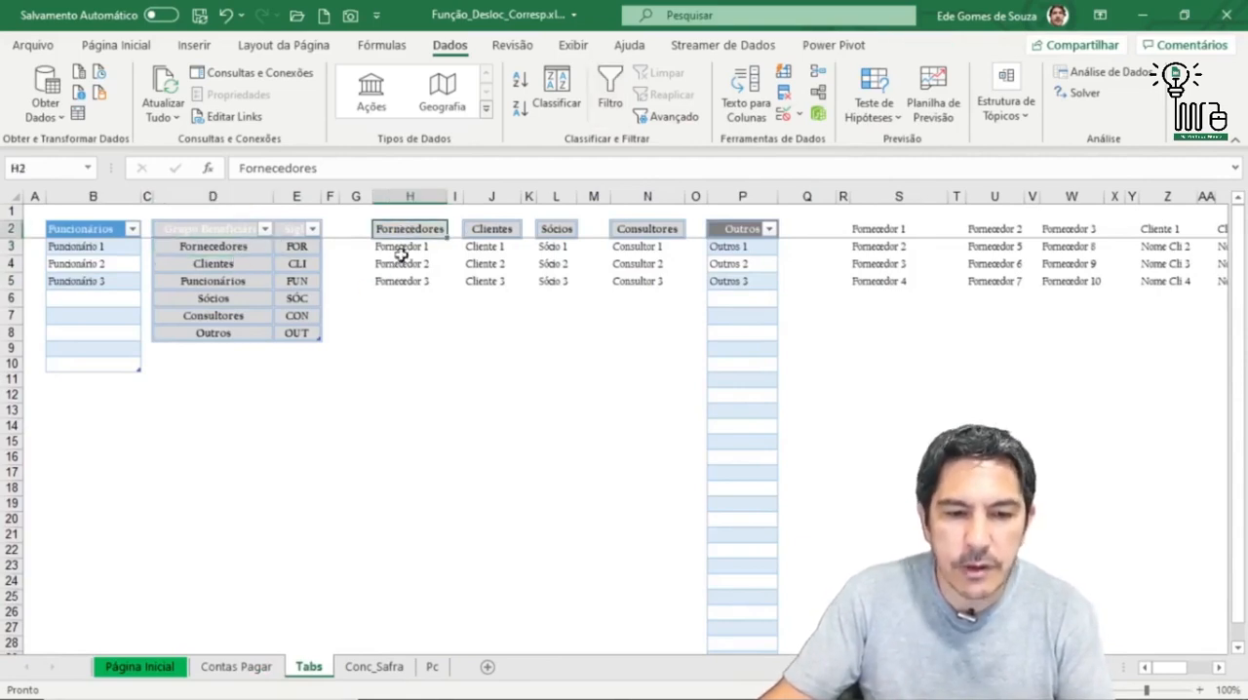
{"action": "left_click_drag", "start_coordinate": [417, 251], "coordinate": [419, 283]}
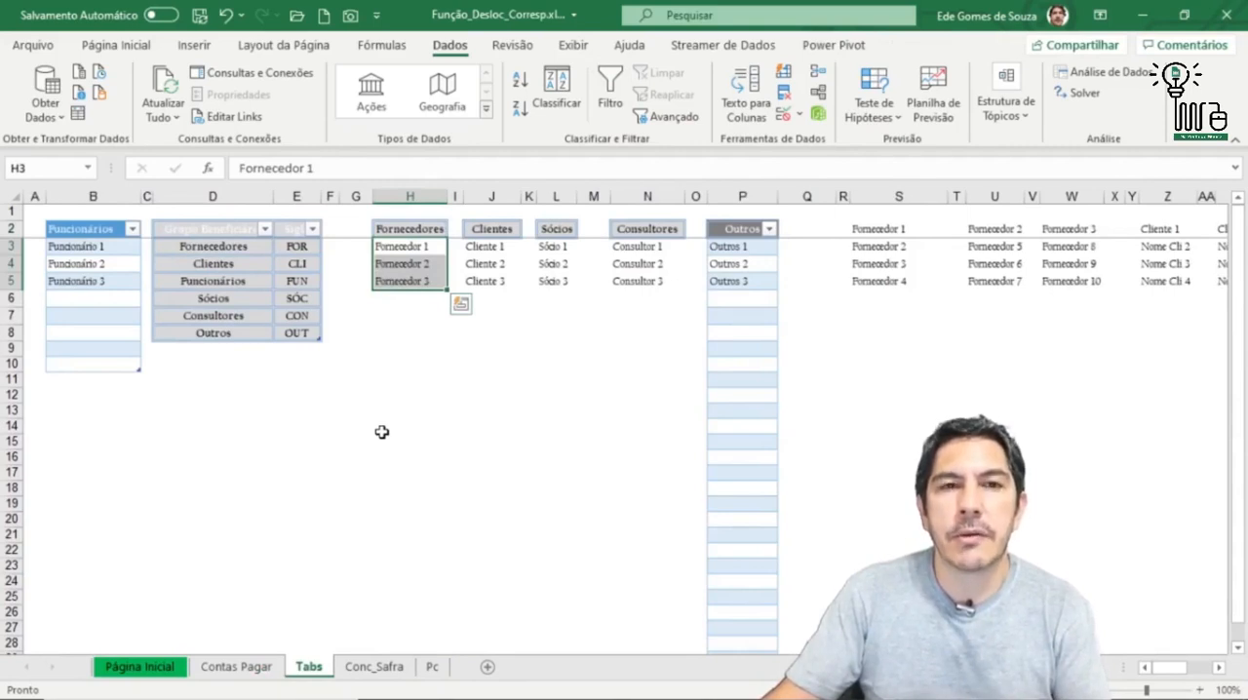
{"action": "left_click_drag", "start_coordinate": [413, 249], "coordinate": [425, 279]}
{"action": "left_click", "coordinate": [416, 250]}
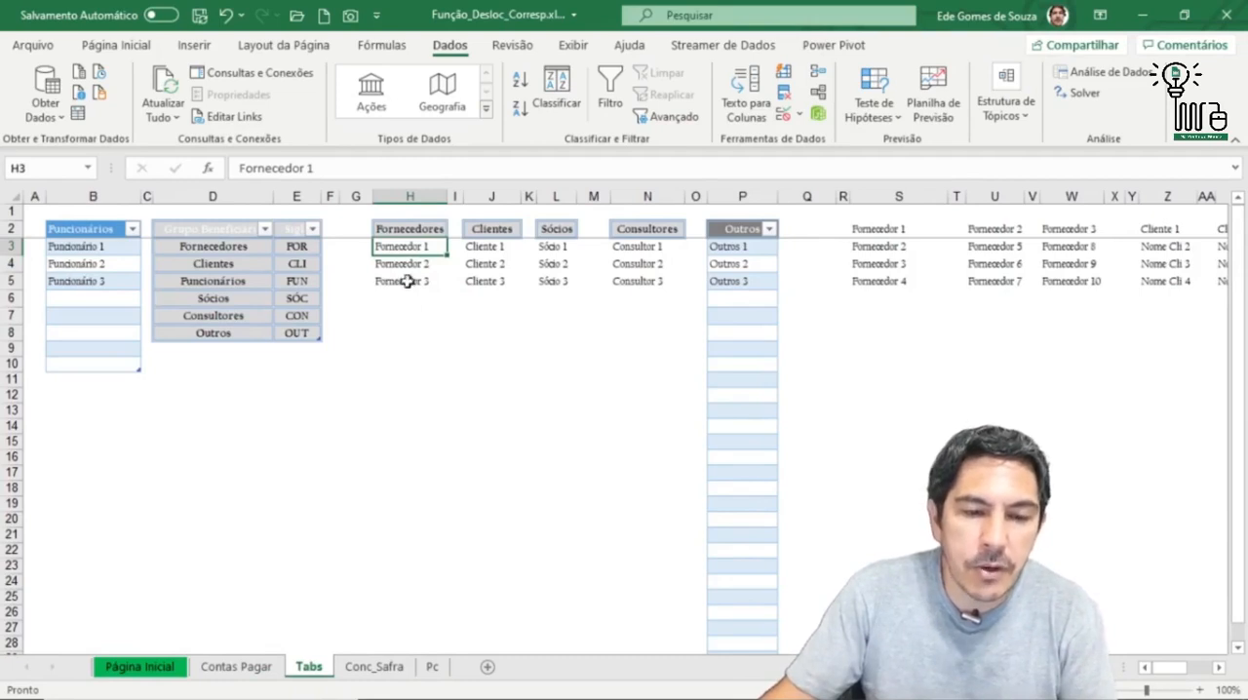
Step: Review the third-level items S3:S5 under Fornecedor 1 and U3:U5 under Fornecedor 2
{"action": "left_click", "coordinate": [880, 228]}
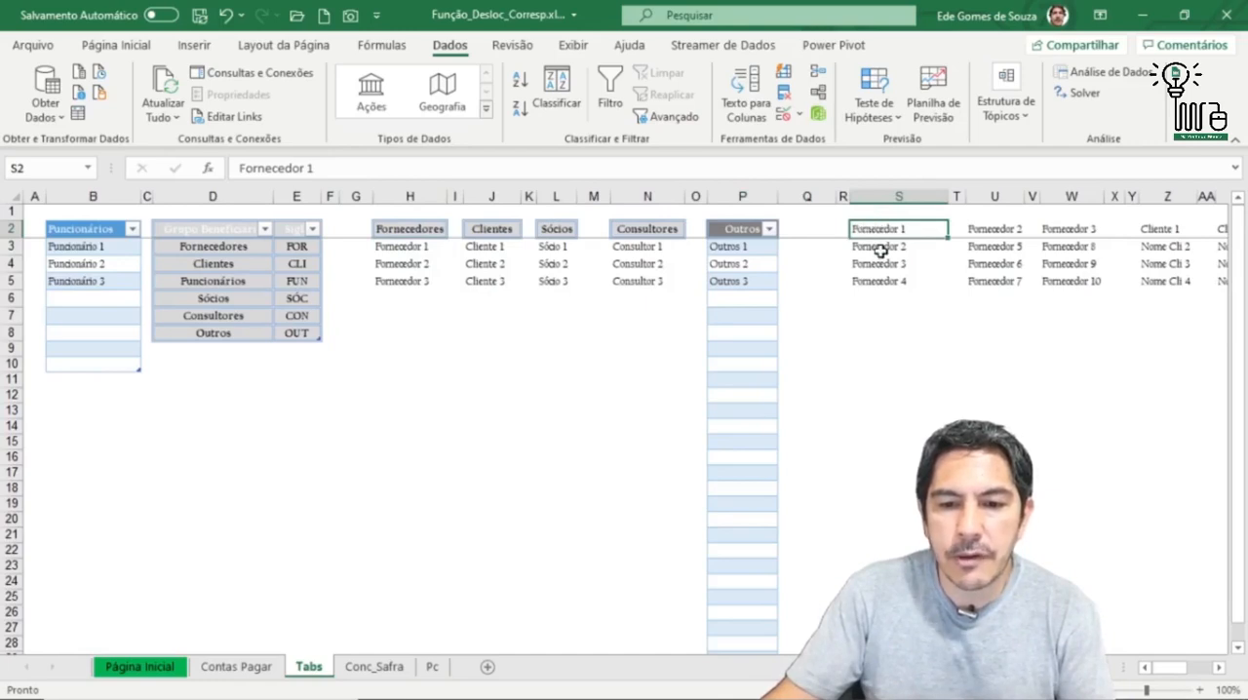
{"action": "left_click_drag", "start_coordinate": [880, 247], "coordinate": [885, 280]}
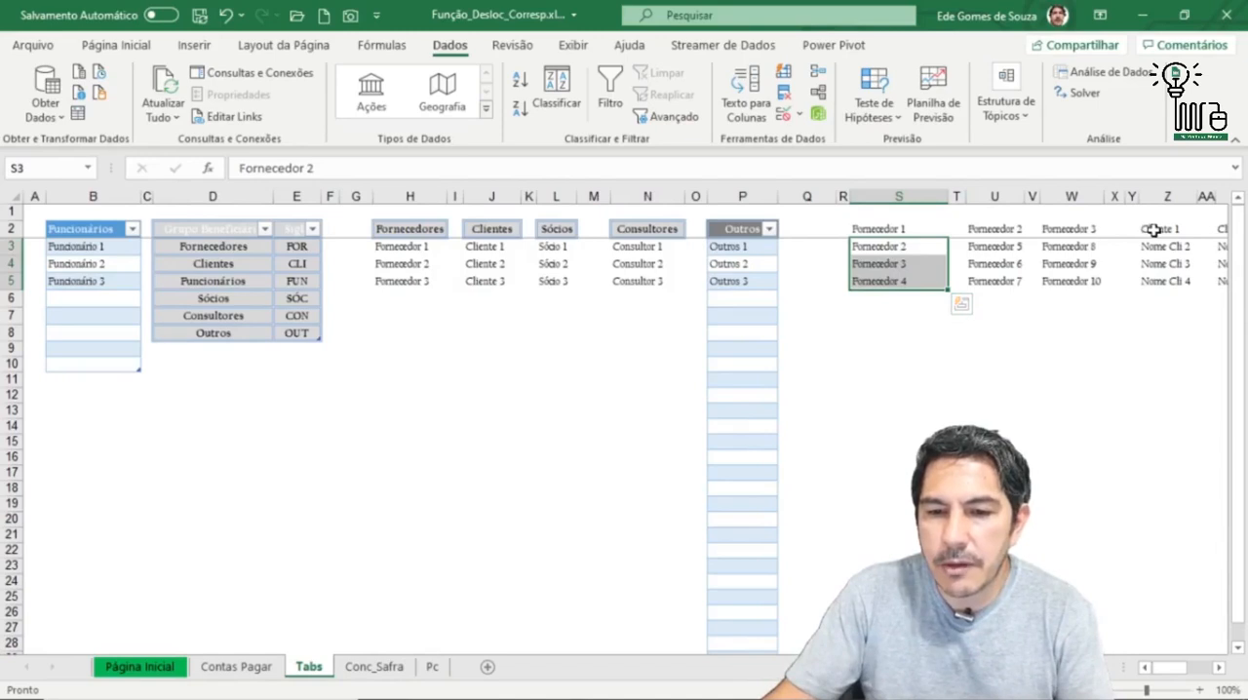
{"action": "left_click_drag", "start_coordinate": [1010, 246], "coordinate": [1014, 283]}
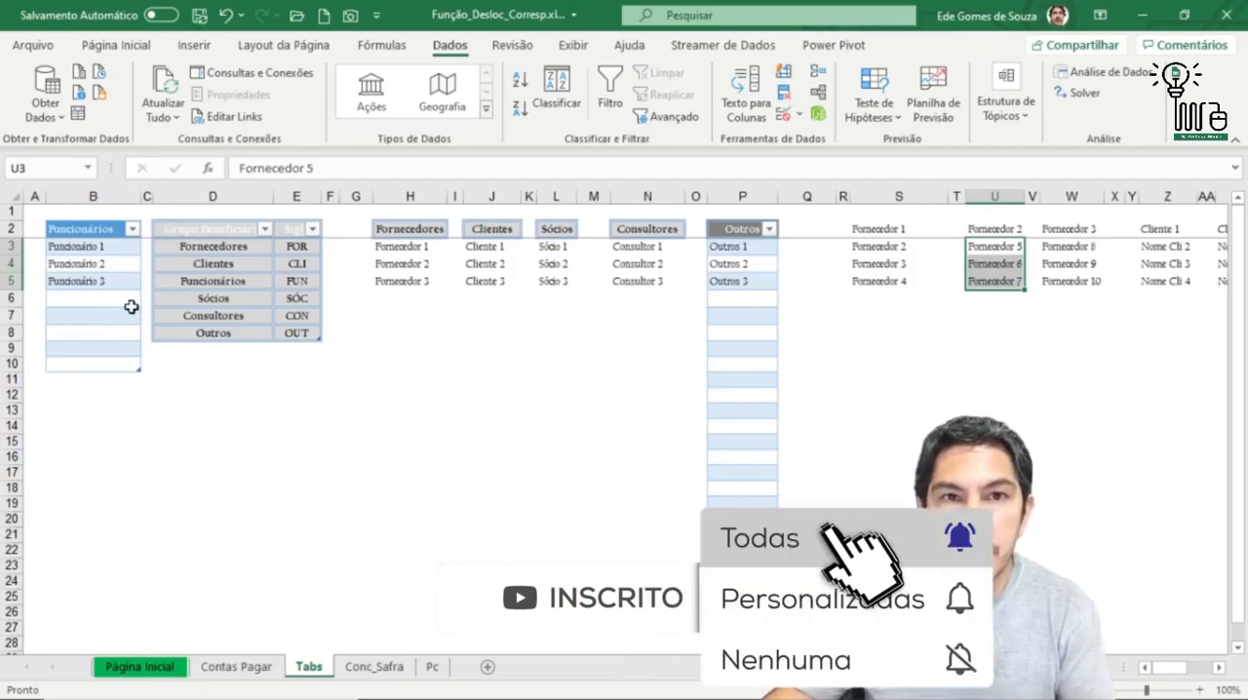
Step: Review the beneficiary groups in D3:D8, matching Fornecedores with its header in H2 and items in H3:H5
{"action": "left_click_drag", "start_coordinate": [215, 250], "coordinate": [212, 335]}
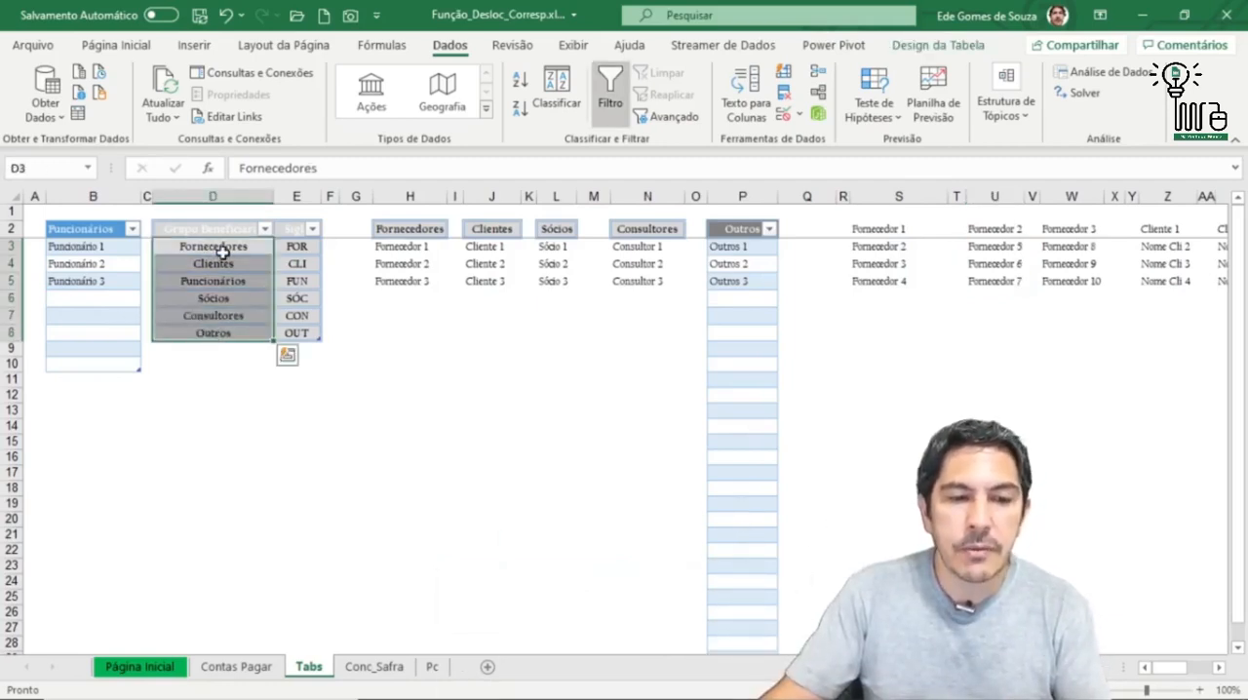
{"action": "left_click", "coordinate": [220, 251]}
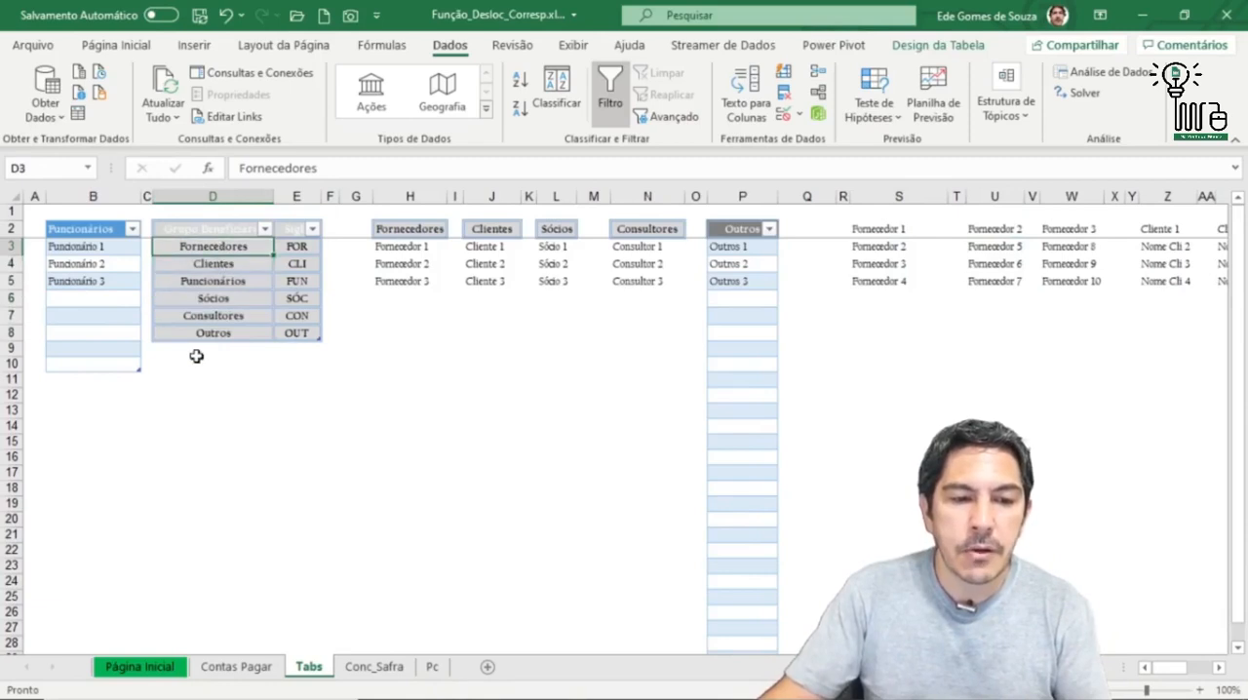
{"action": "left_click", "coordinate": [403, 223]}
{"action": "left_click_drag", "start_coordinate": [396, 246], "coordinate": [391, 283]}
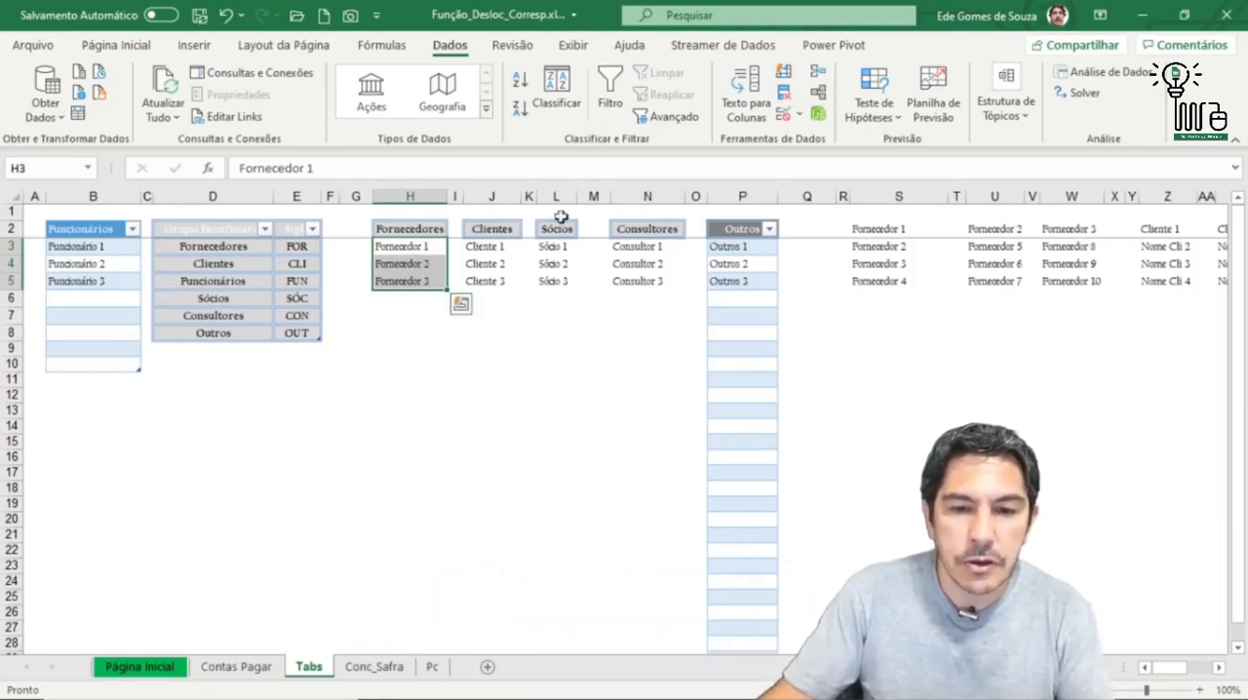
Step: Examine the third-level lists under Fornecedor 1 and Fornecedor 2, and the remaining lists through Consultor 3 in column AV
{"action": "left_click", "coordinate": [881, 232]}
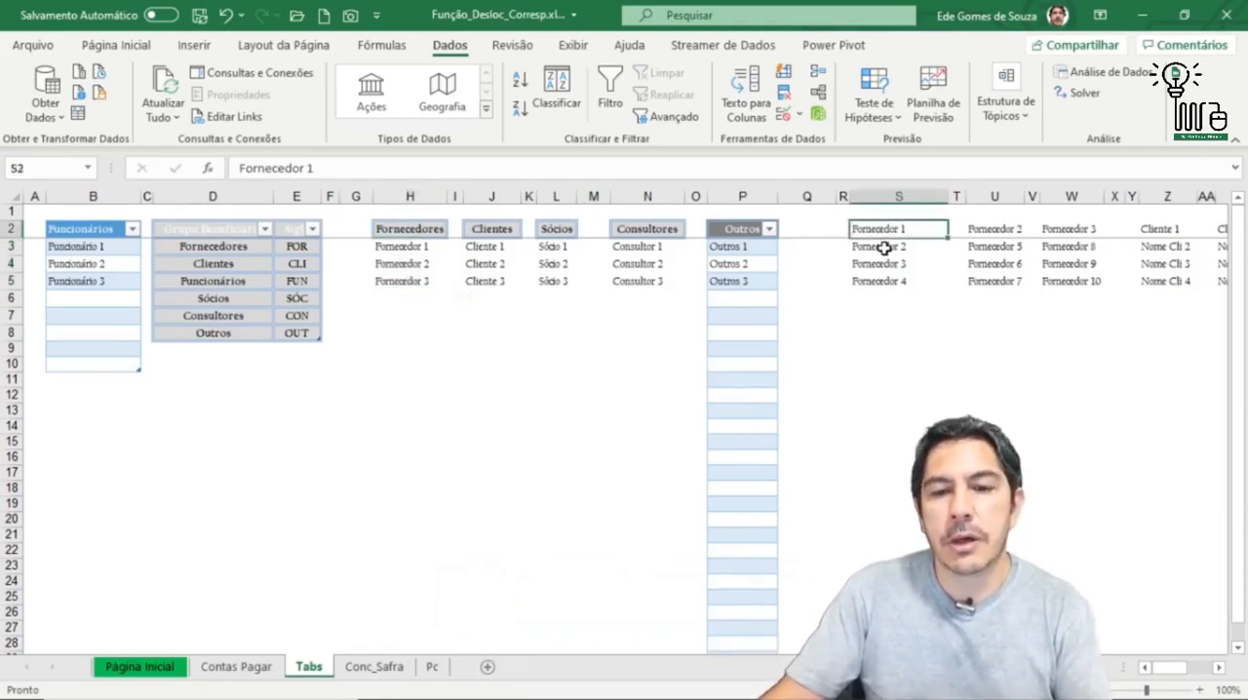
{"action": "left_click_drag", "start_coordinate": [884, 247], "coordinate": [884, 284]}
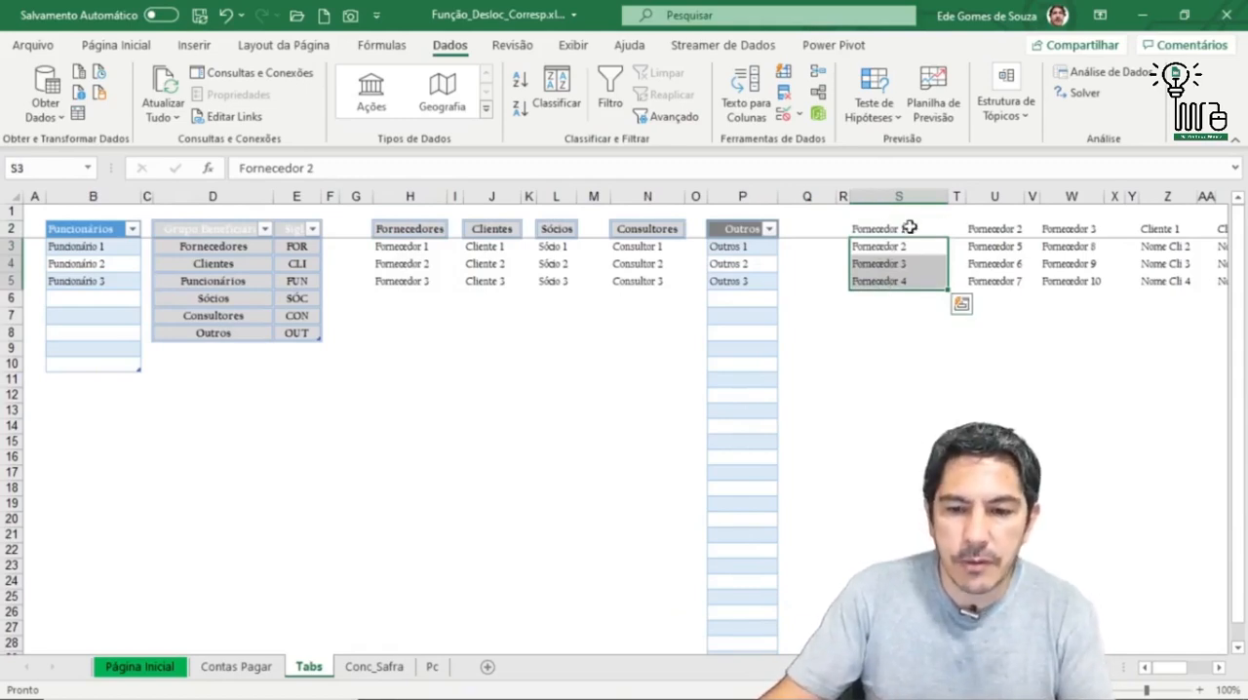
{"action": "left_click", "coordinate": [989, 229]}
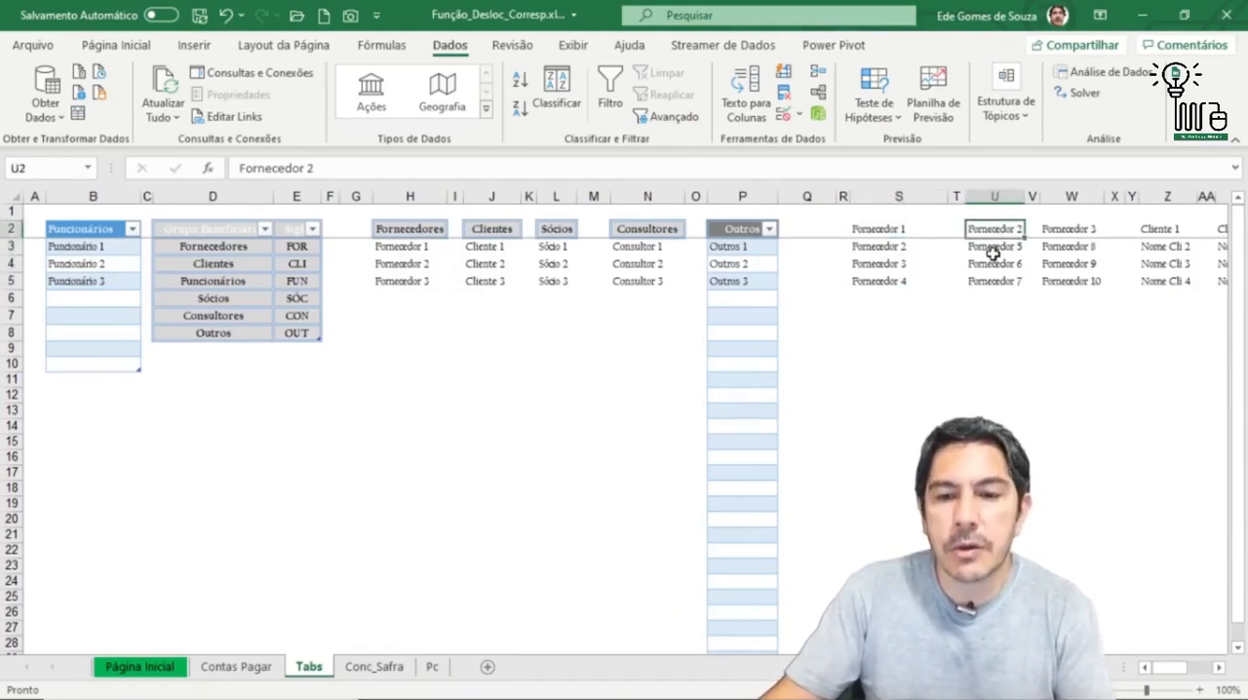
{"action": "left_click_drag", "start_coordinate": [993, 251], "coordinate": [991, 284]}
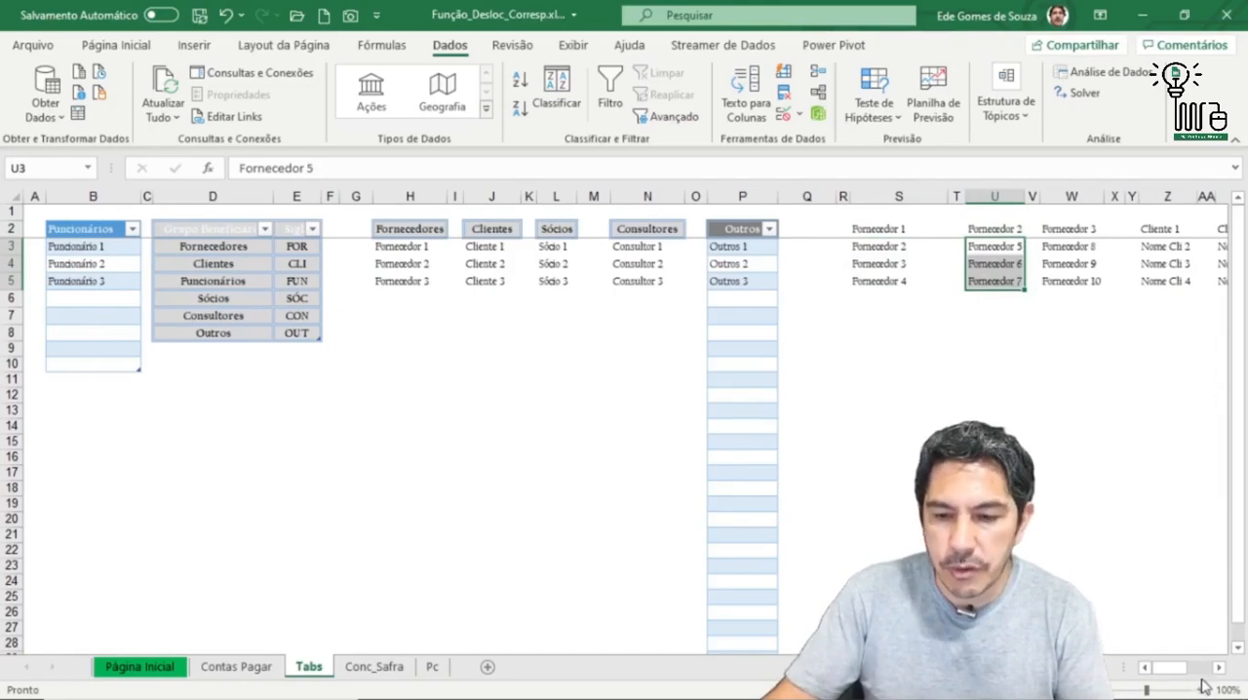
{"action": "left_click_drag", "start_coordinate": [1180, 668], "coordinate": [1209, 673]}
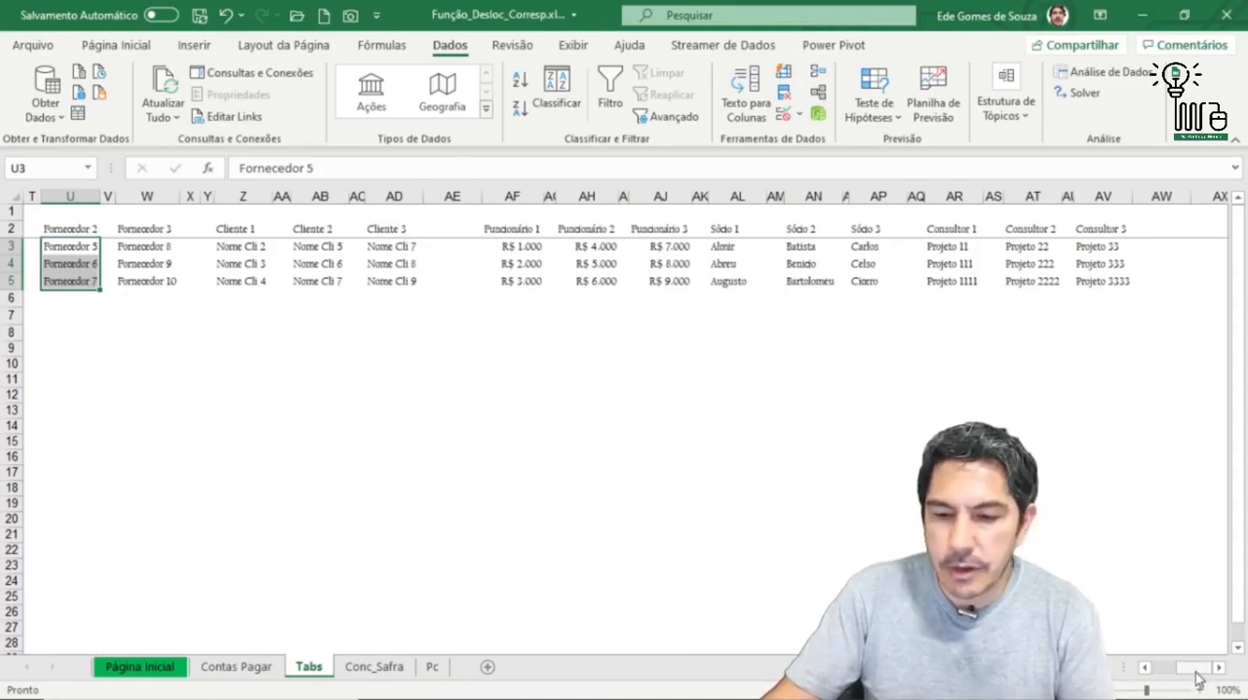
{"action": "left_click_drag", "start_coordinate": [1195, 668], "coordinate": [1171, 669]}
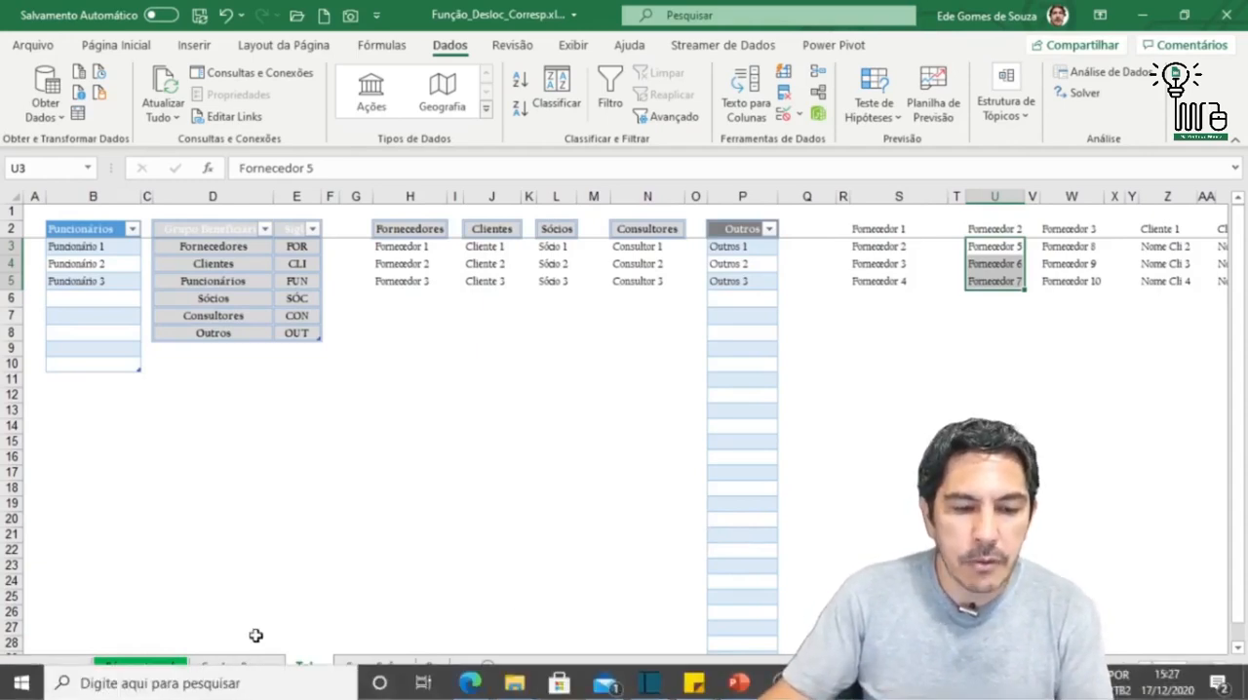
Step: Back on Contas Pagar, highlight the DESLOC and CORRESP formulas in I1:I2 and select the Cliente/Fornecedor cell I4
{"action": "left_click", "coordinate": [251, 669]}
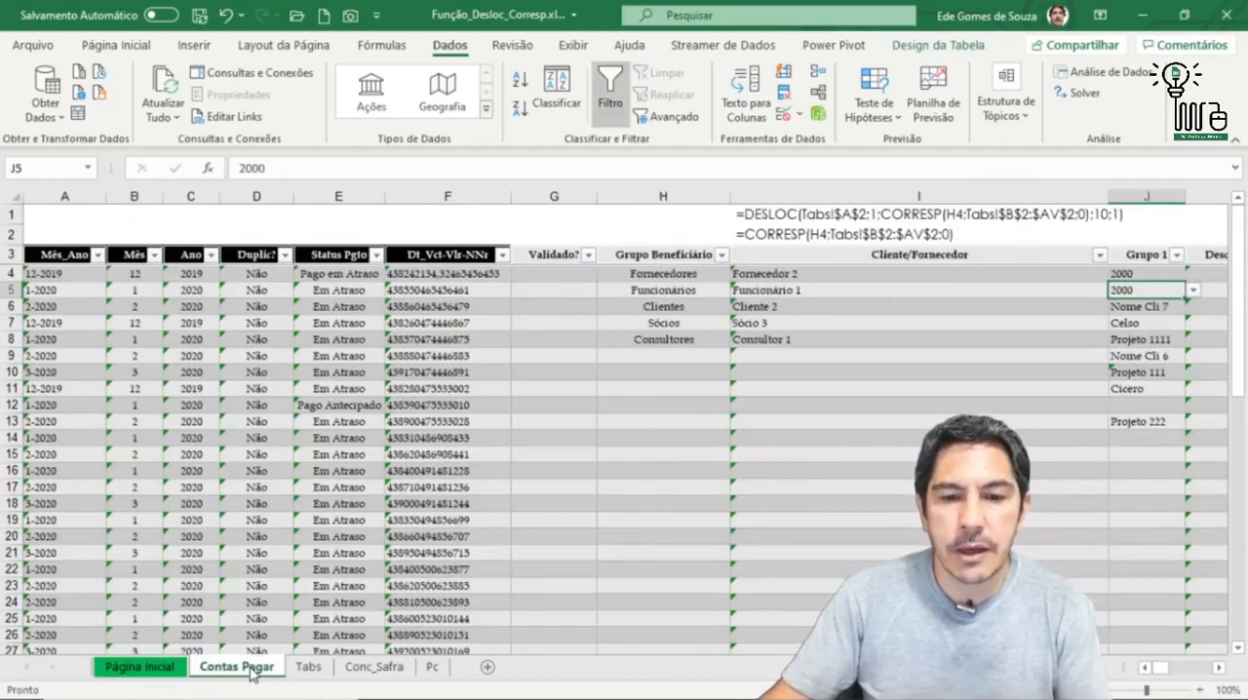
{"action": "left_click_drag", "start_coordinate": [788, 215], "coordinate": [761, 232]}
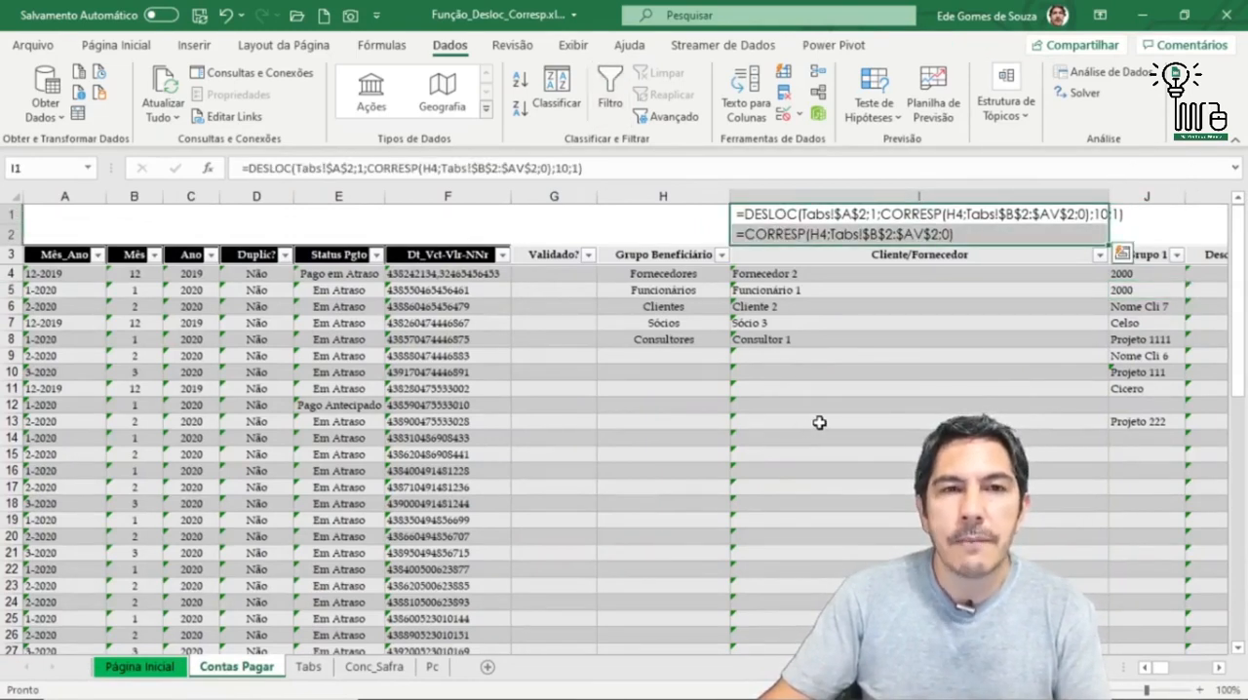
{"action": "left_click", "coordinate": [809, 275]}
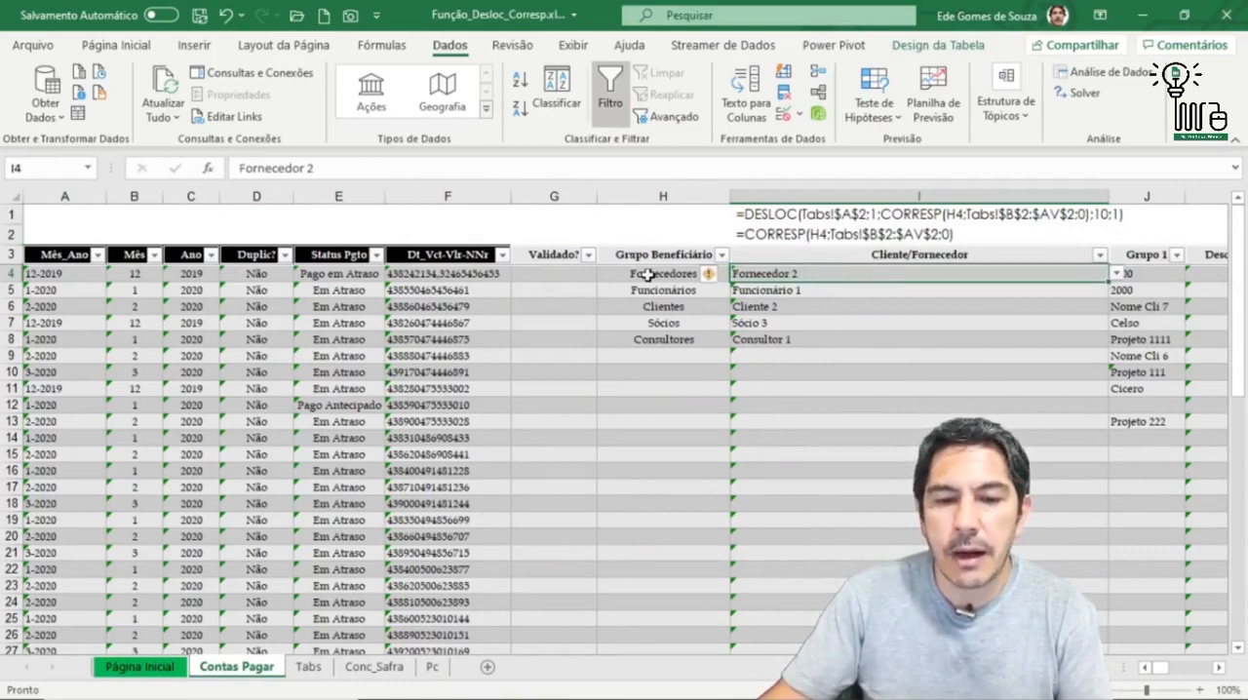
Step: View the Grupo Beneficiário options available in H4, keeping the existing Fornecedores selection
{"action": "left_click", "coordinate": [644, 273]}
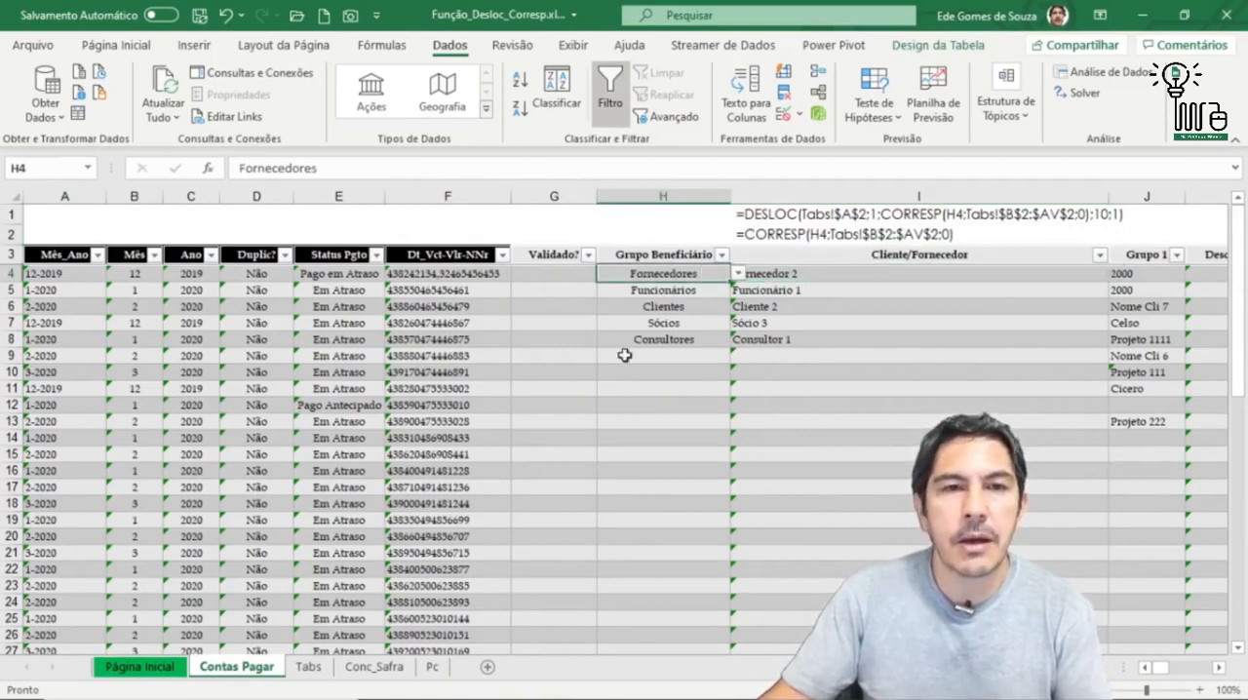
{"action": "left_click", "coordinate": [739, 274]}
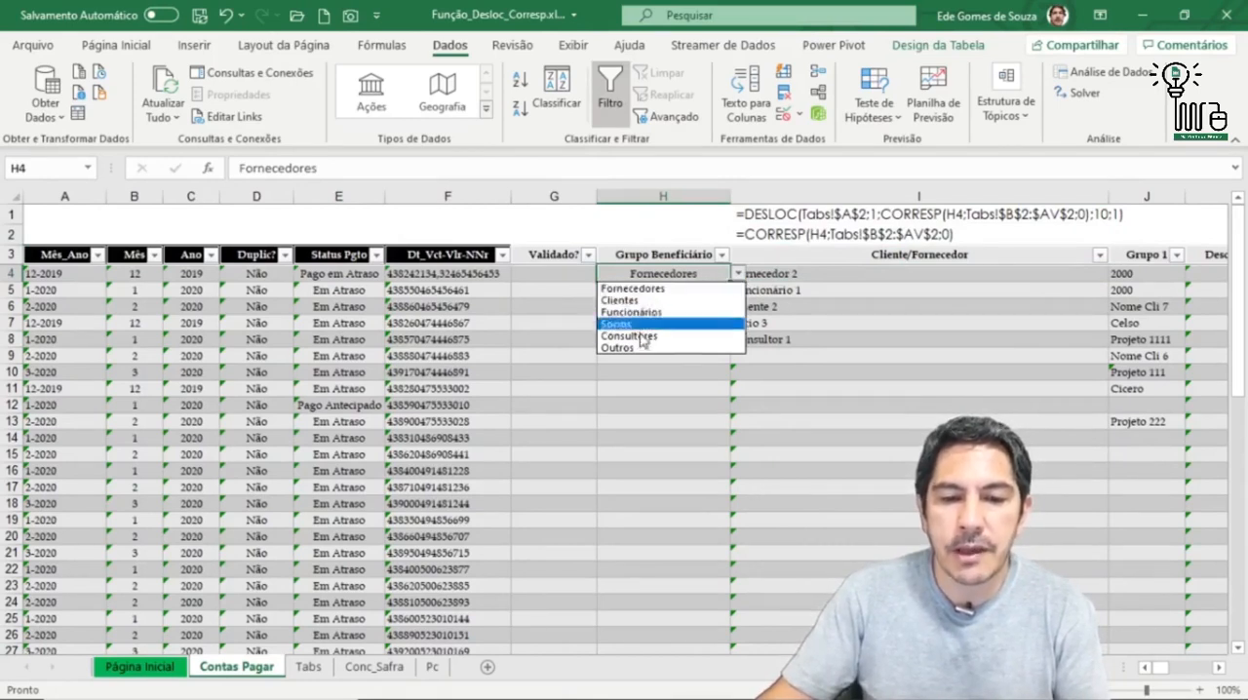
{"action": "left_click", "coordinate": [738, 276]}
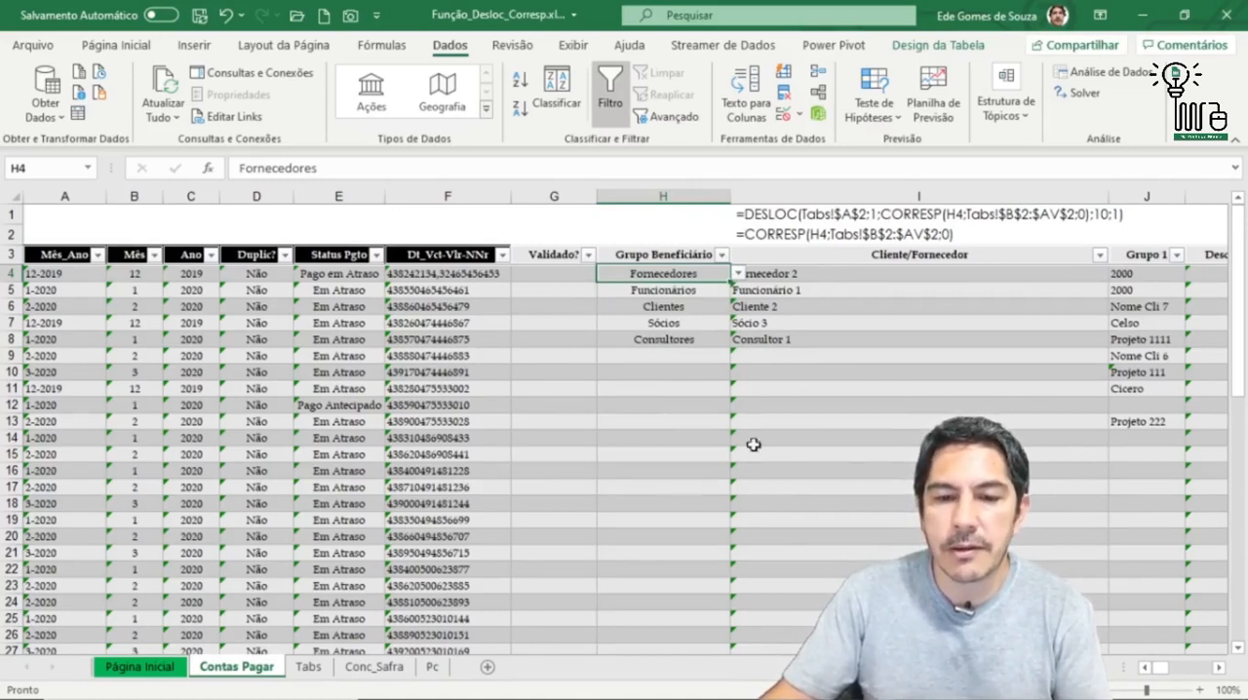
Step: Inspect the data validation settings of I4, including its DESLOC and CORRESP list source
{"action": "left_click", "coordinate": [820, 281]}
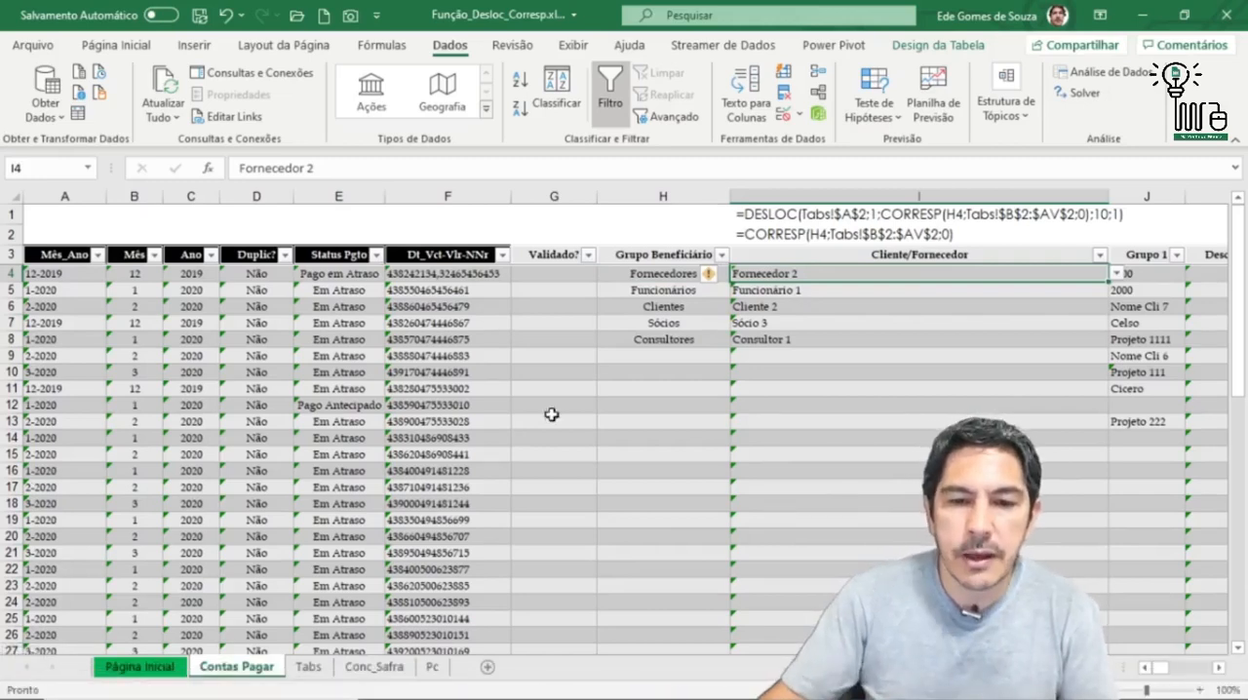
{"action": "left_click", "coordinate": [786, 114]}
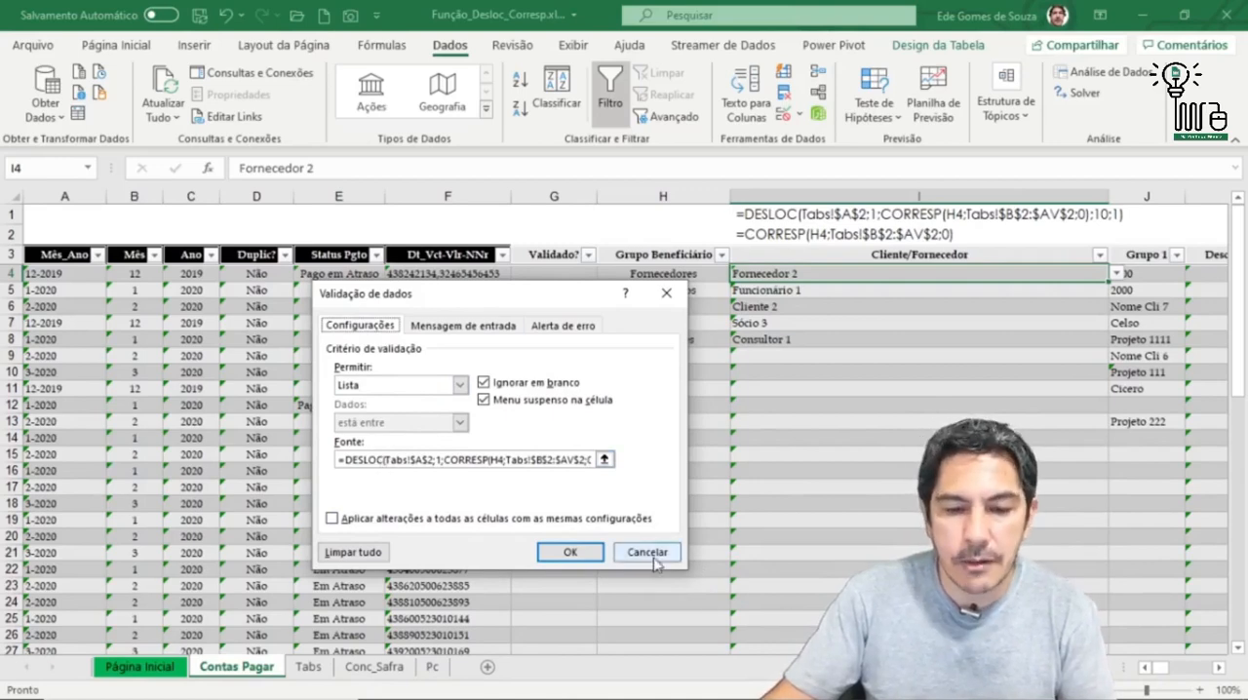
{"action": "left_click", "coordinate": [571, 552]}
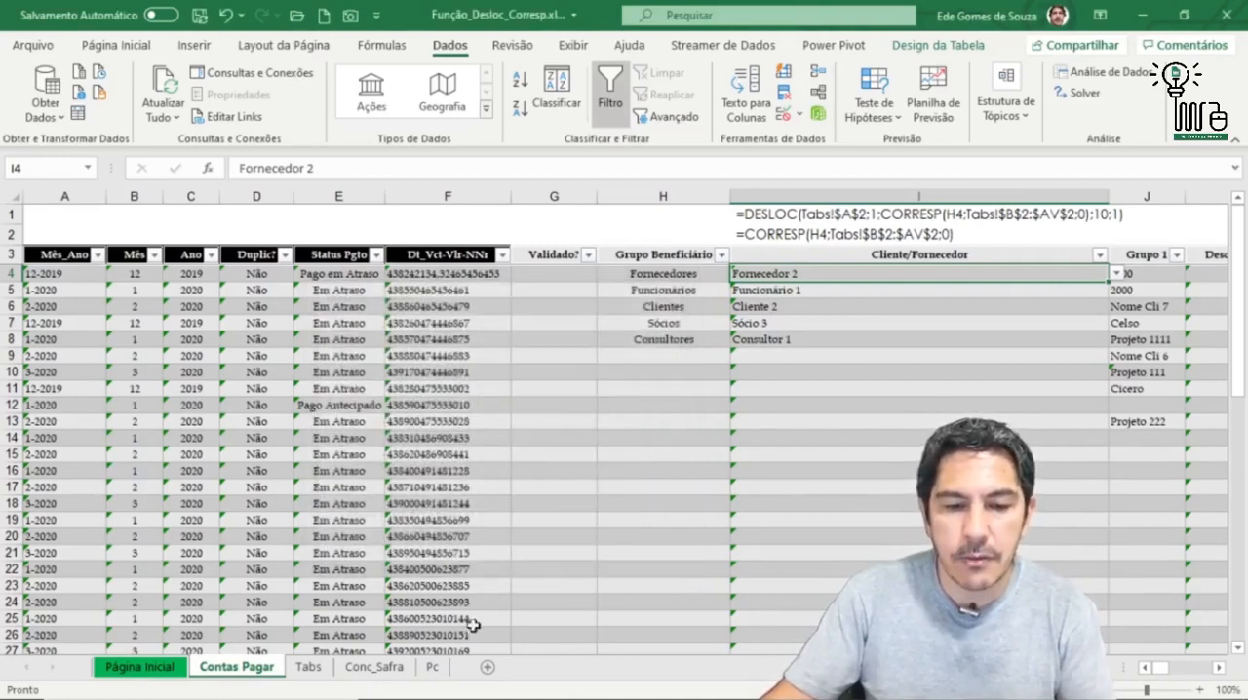
Step: Compare the complete DESLOC formula in I1 with the separate CORRESP formula in I2
{"action": "left_click", "coordinate": [932, 215]}
{"action": "left_click", "coordinate": [931, 235]}
{"action": "left_click", "coordinate": [932, 214]}
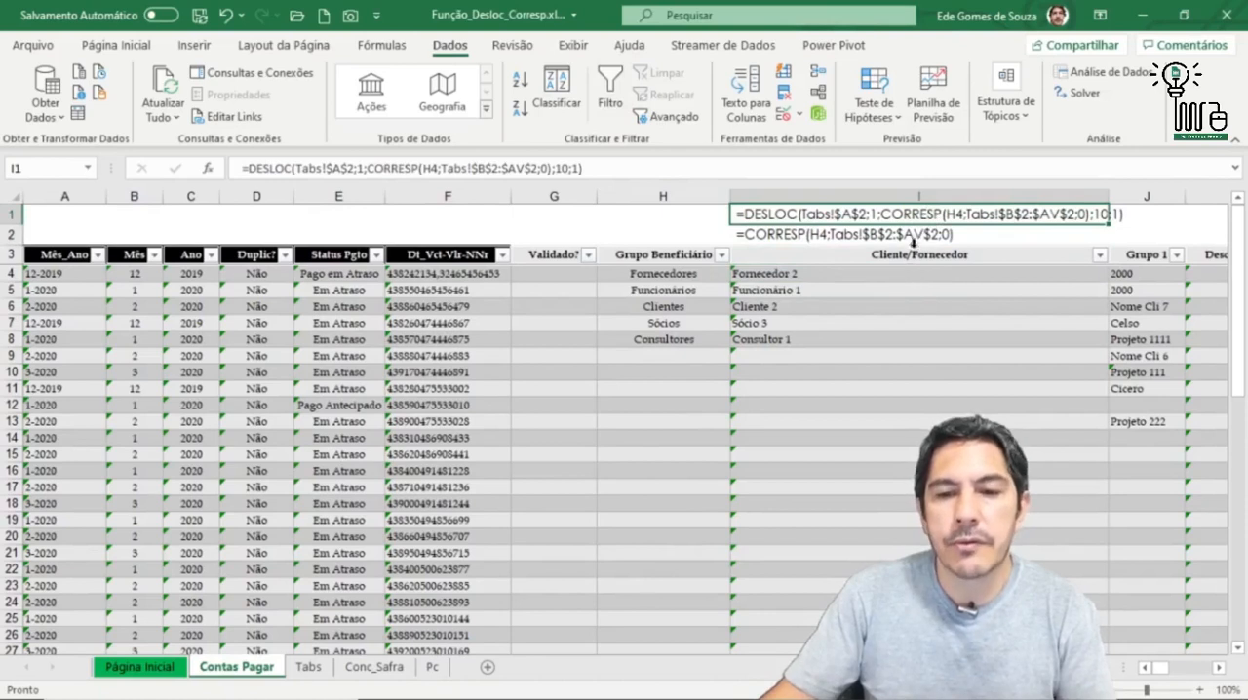
{"action": "left_click", "coordinate": [919, 235]}
{"action": "left_click", "coordinate": [918, 217]}
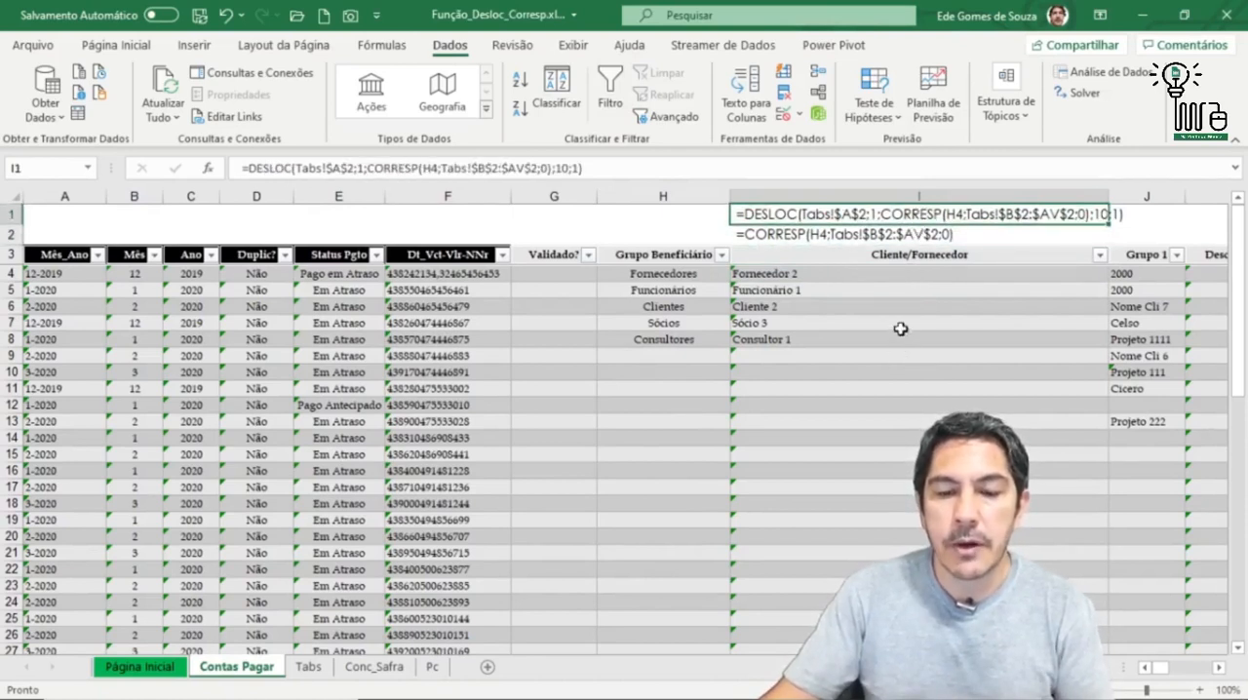
Step: View the Cliente/Fornecedor options available in I4, keeping the existing Fornecedor 2 selection
{"action": "left_click", "coordinate": [899, 278]}
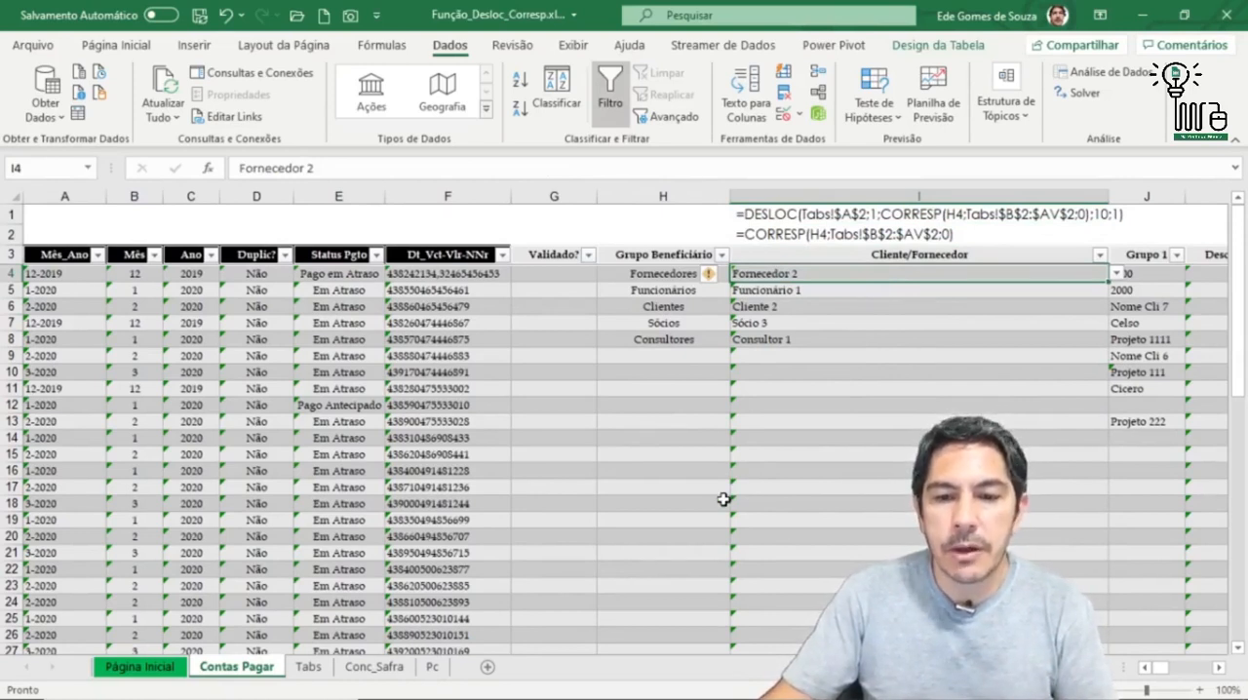
{"action": "left_click", "coordinate": [1116, 274]}
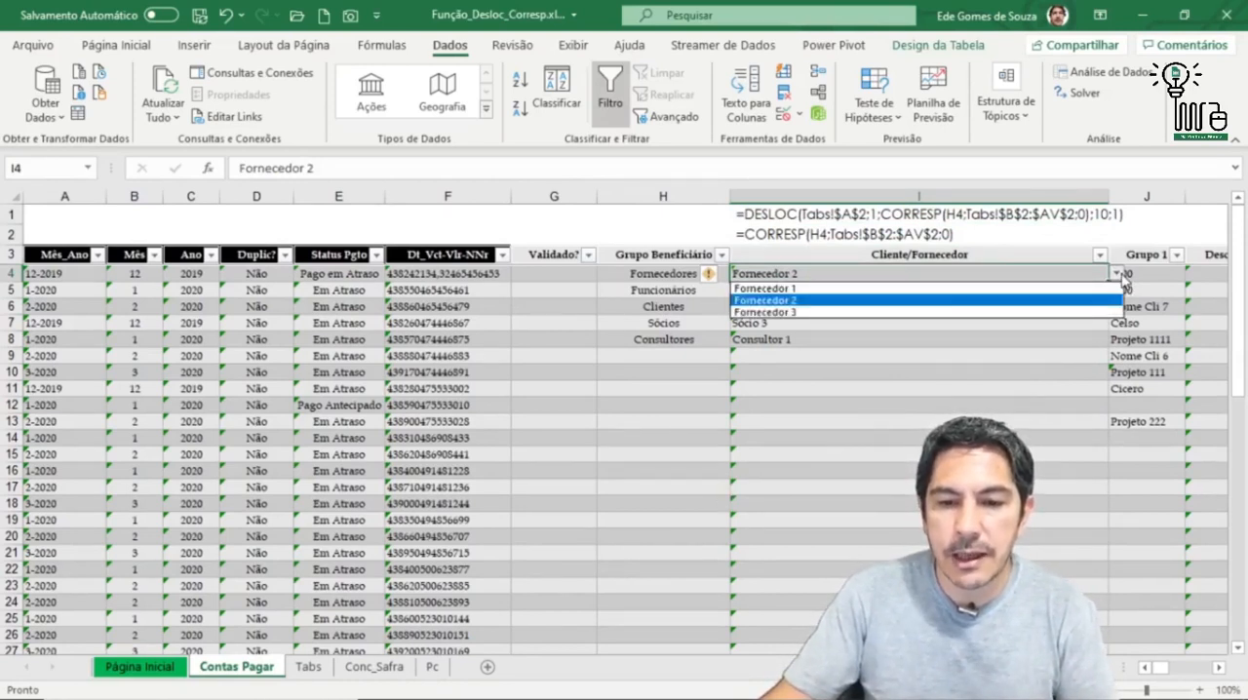
{"action": "left_click", "coordinate": [1117, 275]}
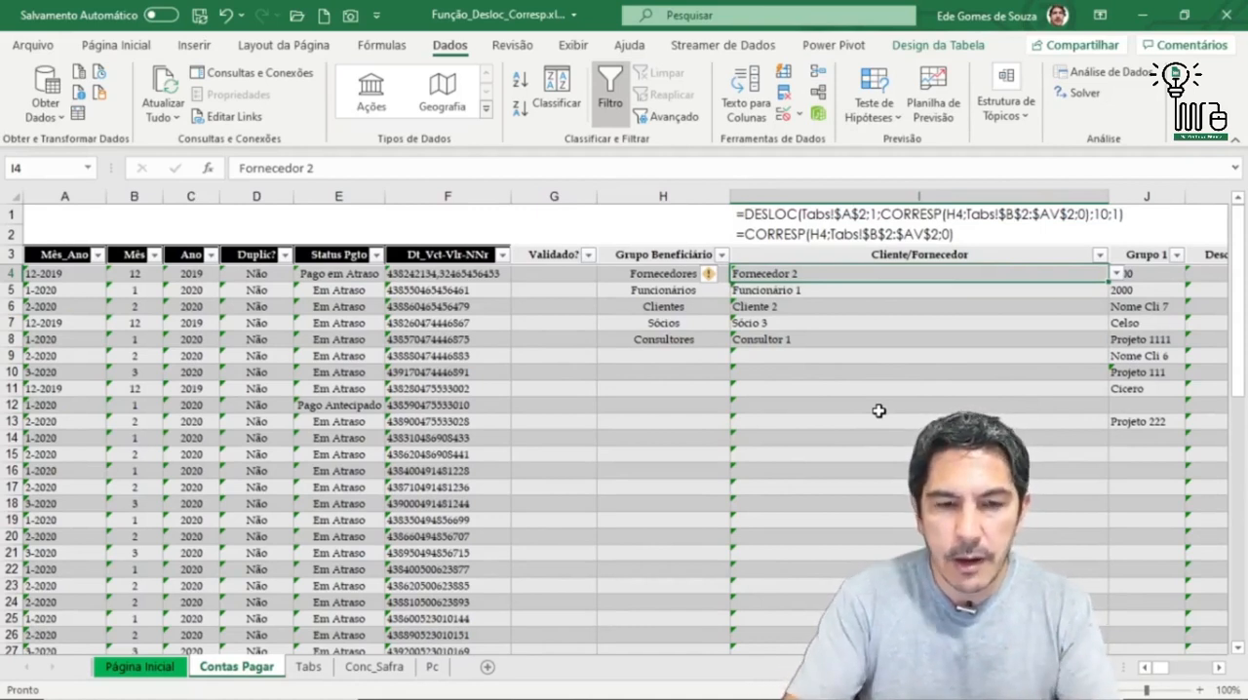
Step: Start a CORRESP function in I4 with its argument dialog and use H4, Grupo Beneficiário, as Valor_procurado
{"action": "type", "text": "="}
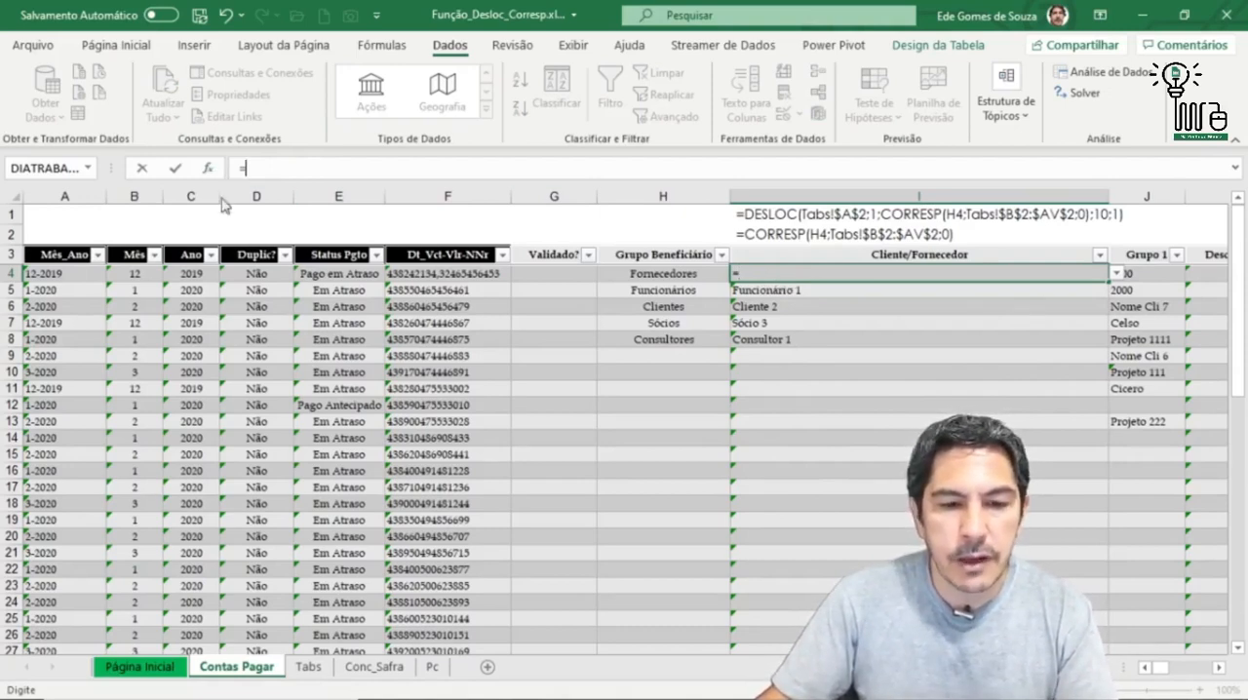
{"action": "left_click", "coordinate": [207, 168]}
{"action": "left_click", "coordinate": [366, 419]}
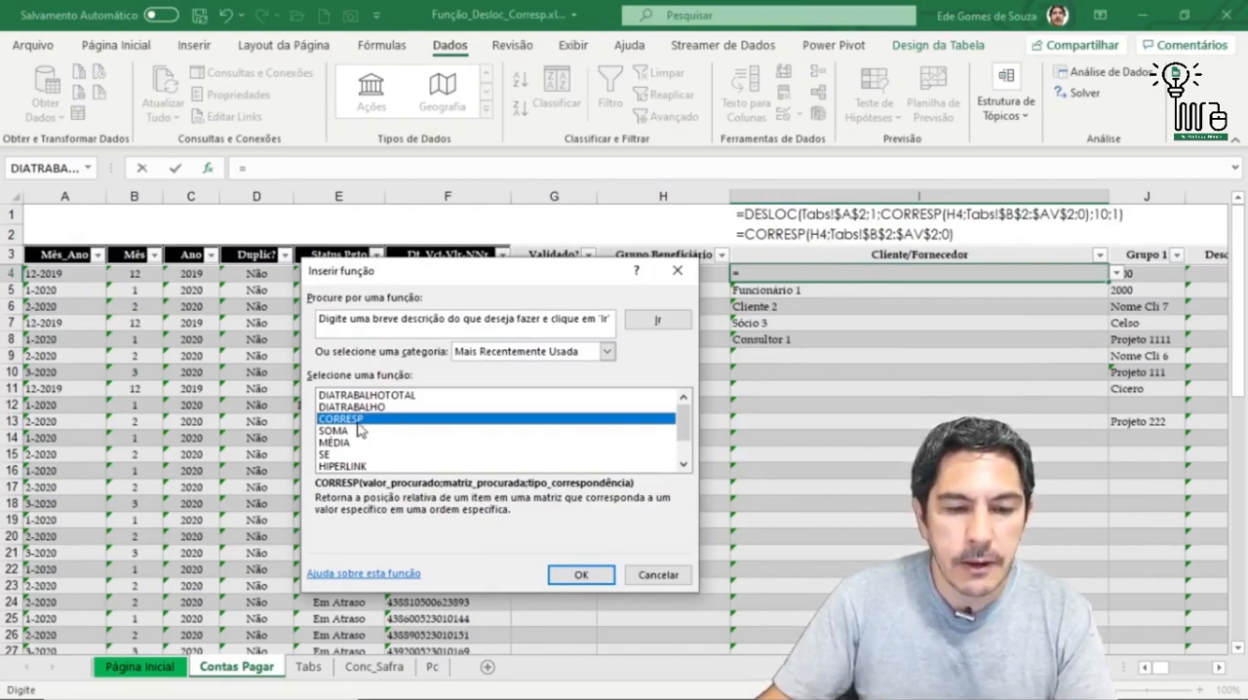
{"action": "left_click", "coordinate": [576, 576]}
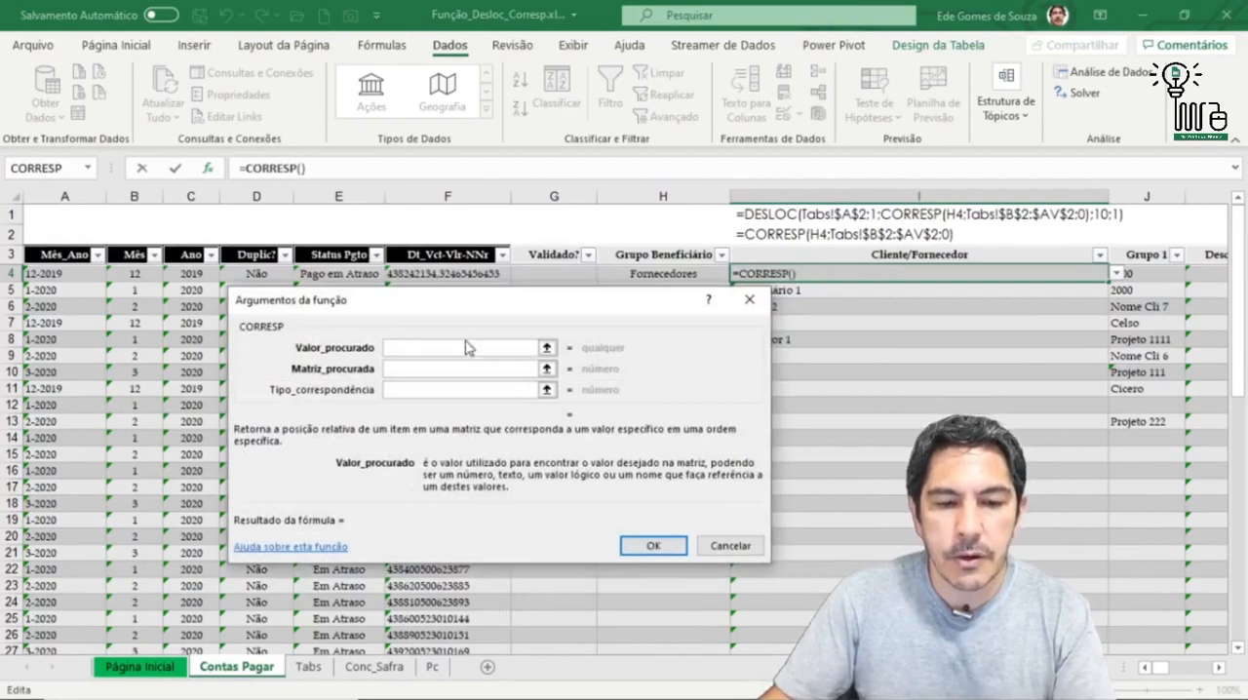
{"action": "left_click_drag", "start_coordinate": [436, 317], "coordinate": [726, 390]}
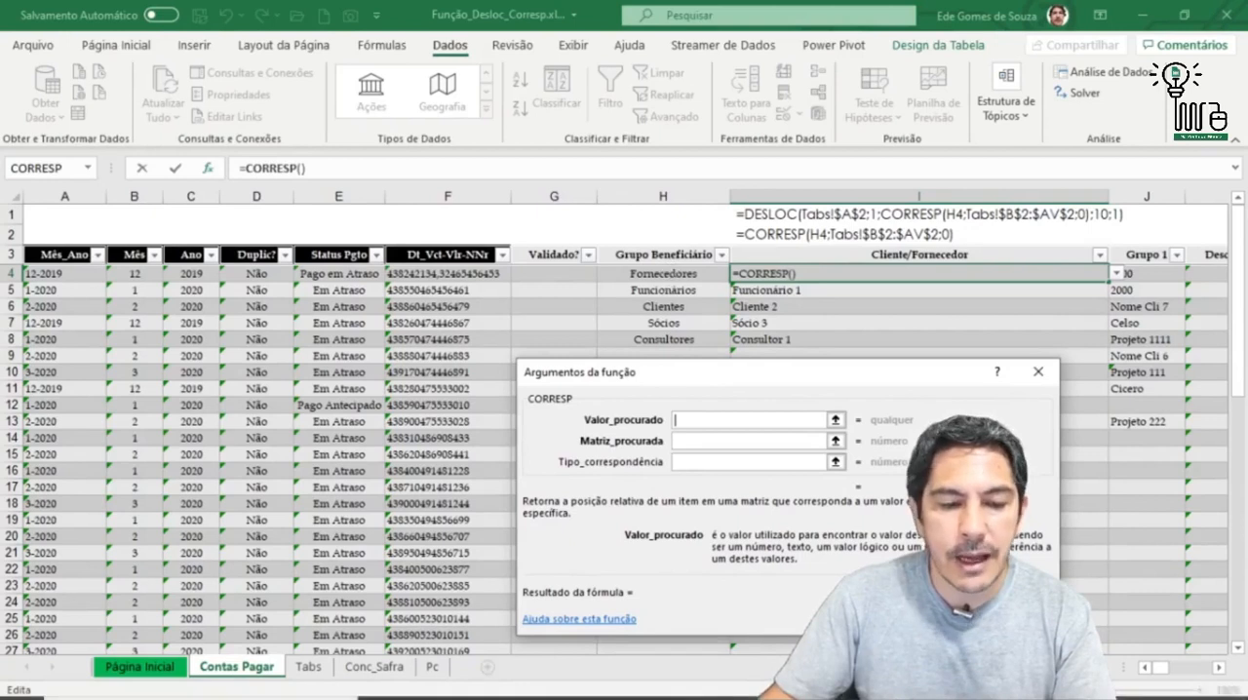
{"action": "mouse_move", "coordinate": [322, 669]}
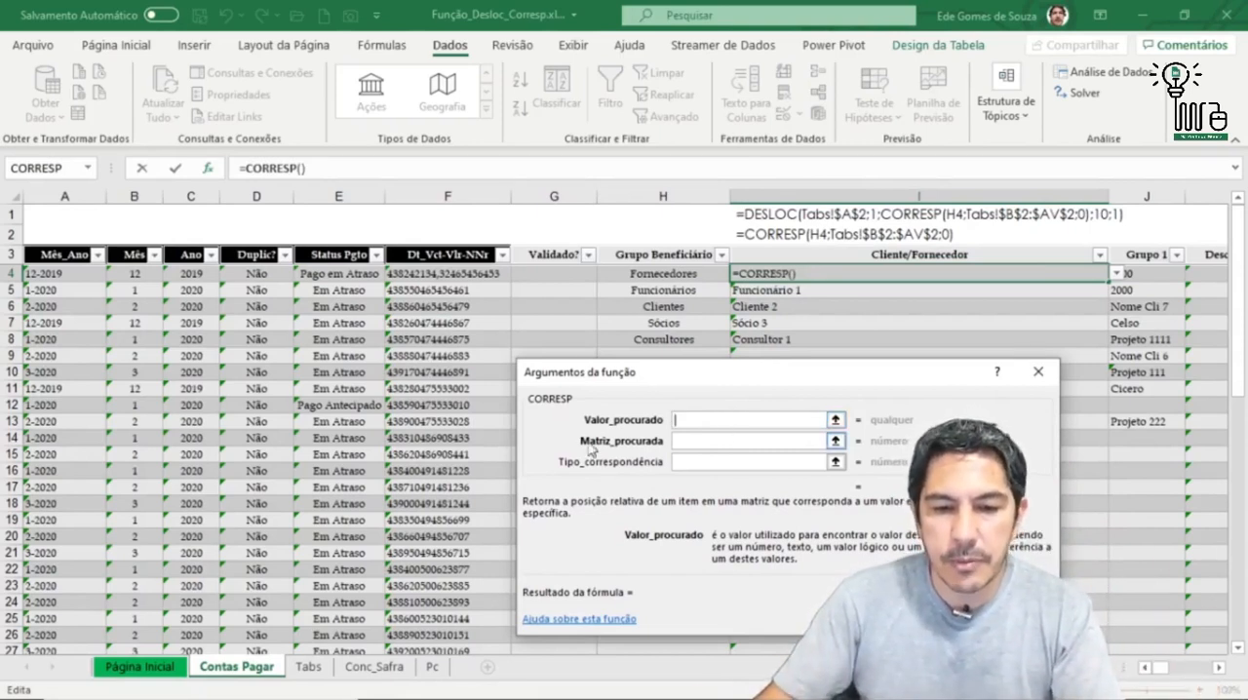
{"action": "left_click", "coordinate": [673, 274]}
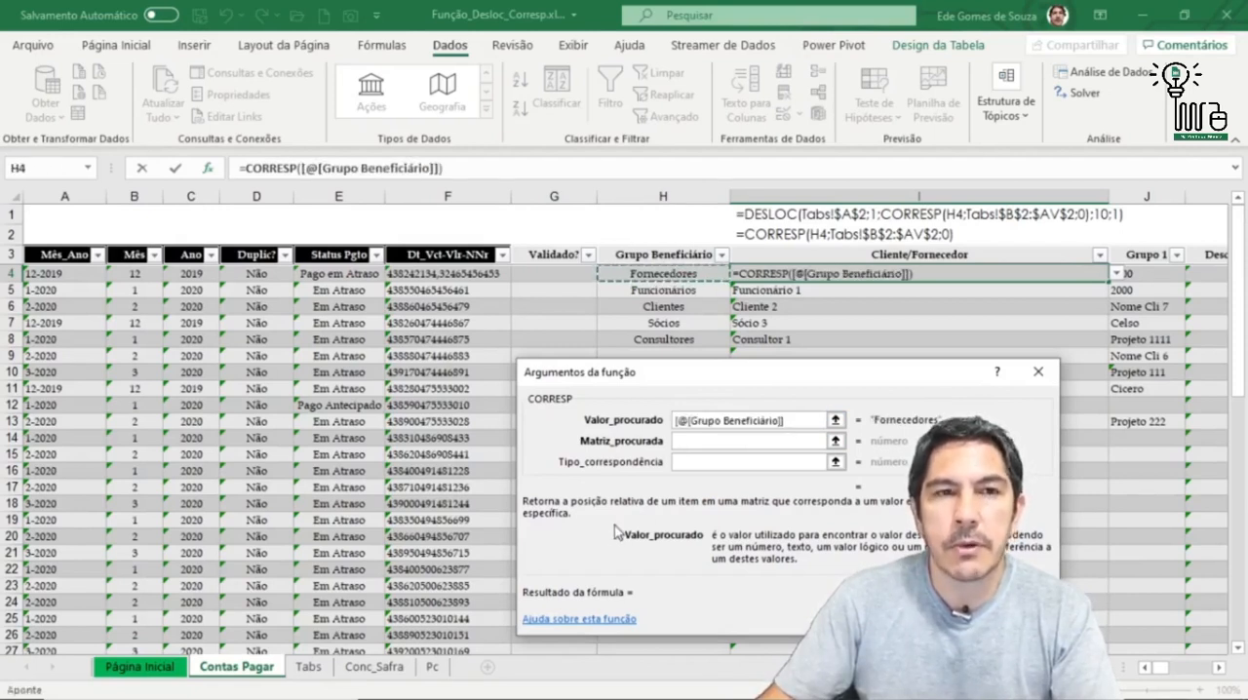
Step: Set the CORRESP Matriz_procurada argument to the header row range B2:AV2 on the Tabs sheet
{"action": "left_click", "coordinate": [680, 441]}
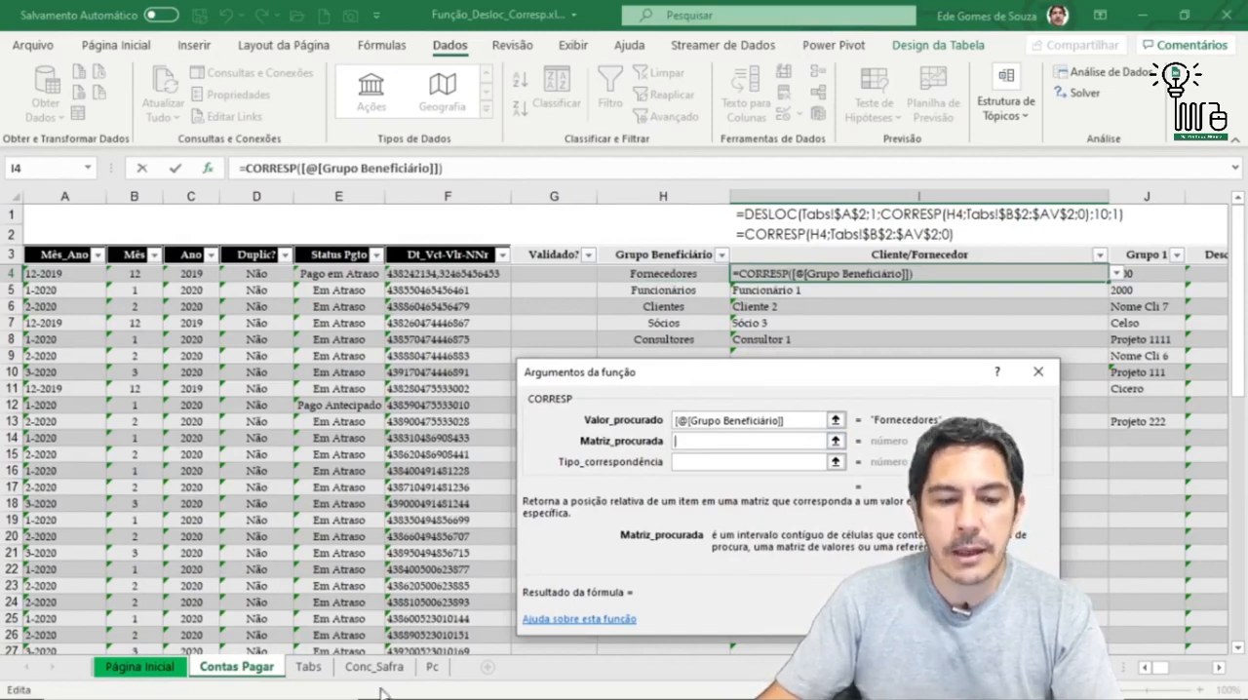
{"action": "left_click", "coordinate": [314, 671]}
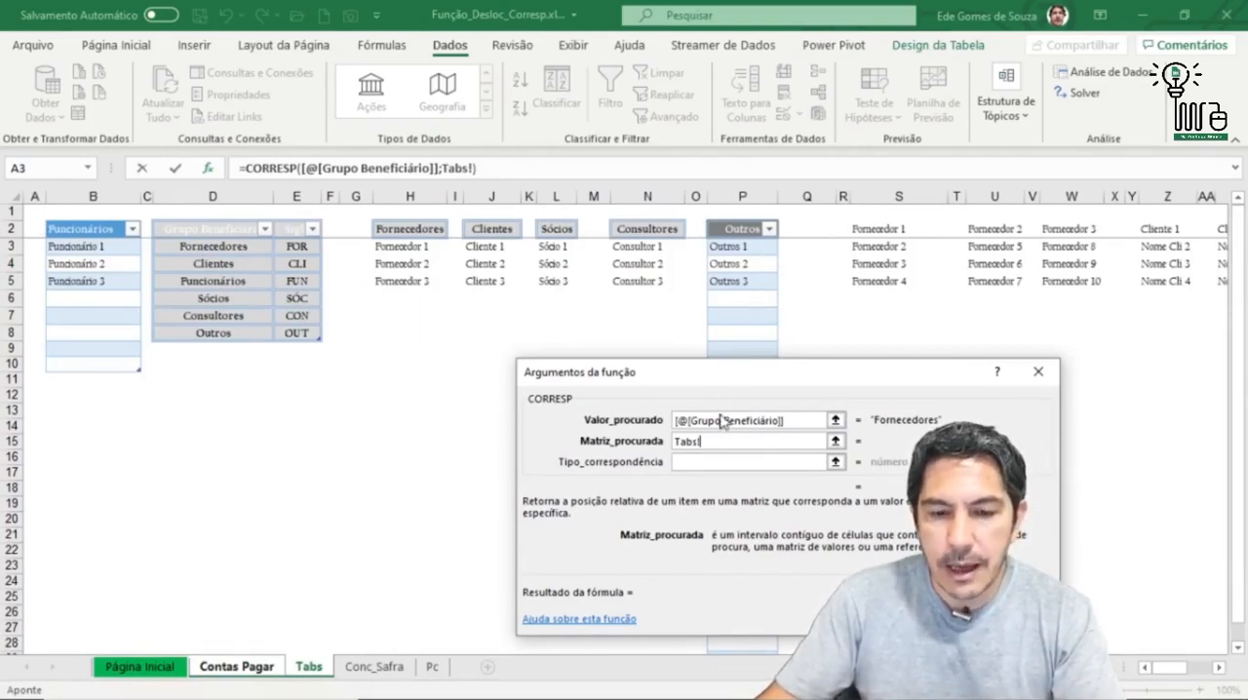
{"action": "left_click", "coordinate": [98, 232]}
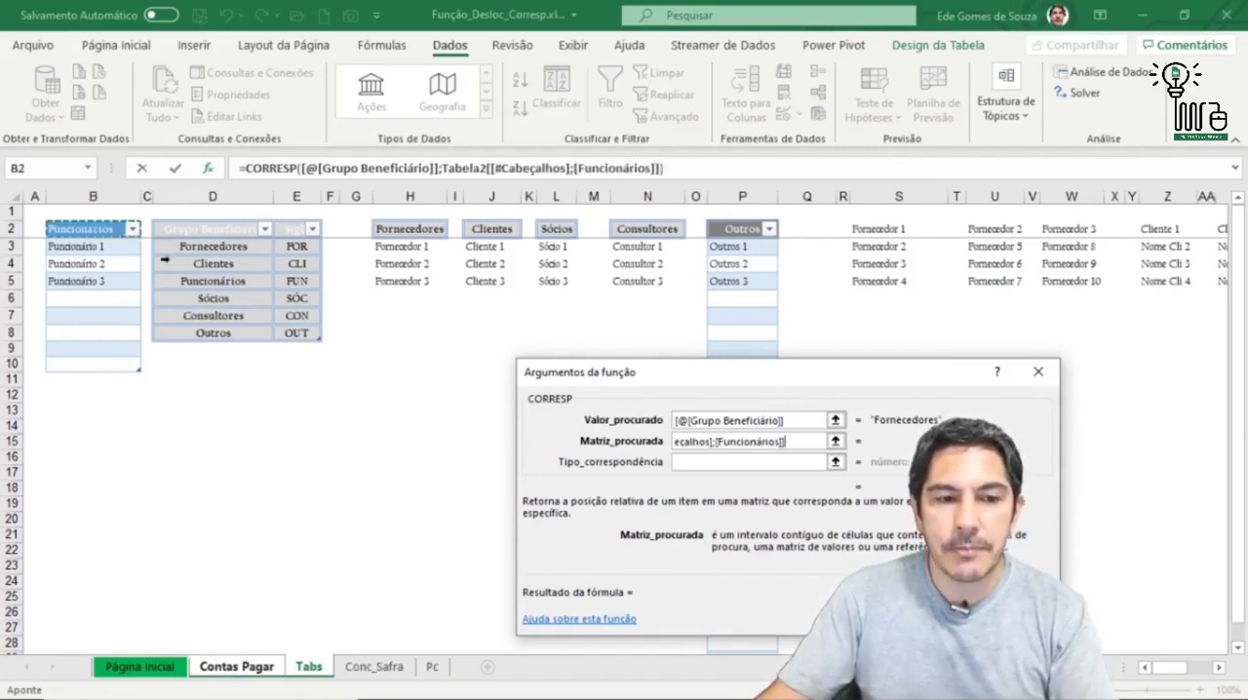
{"action": "key", "text": "shift+Right"}
{"action": "key", "text": "shift+Right"}
{"action": "key", "text": "shift+Right"}
{"action": "key", "text": "shift+Right"}
{"action": "key", "text": "shift+Right"}
{"action": "key", "text": "shift+Right"}
{"action": "key", "text": "shift+Right"}
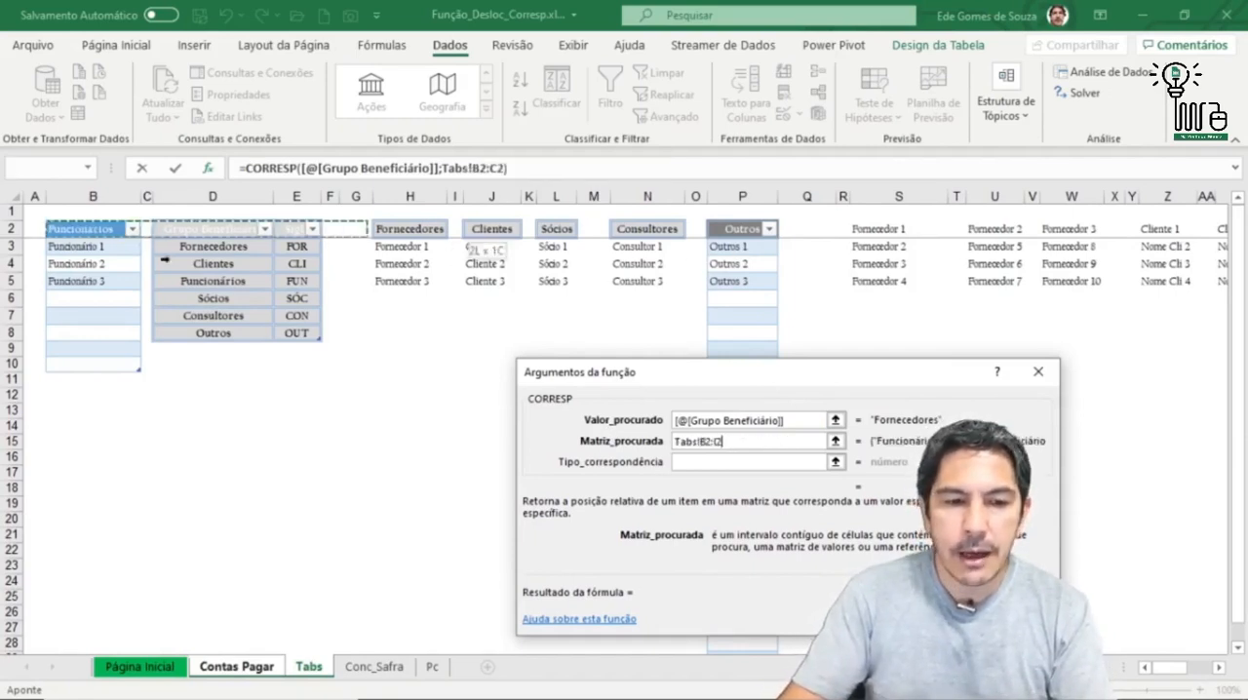
{"action": "key", "text": "shift+Right"}
{"action": "key", "text": "shift+Right"}
{"action": "key", "text": "shift+Right"}
{"action": "key", "text": "shift+Right"}
{"action": "key", "text": "shift+Right"}
{"action": "key", "text": "shift+Right"}
{"action": "key", "text": "shift+Right"}
{"action": "key", "text": "shift+Right"}
{"action": "key", "text": "shift+Right"}
{"action": "key", "text": "shift+Right"}
{"action": "key", "text": "shift+Right"}
{"action": "key", "text": "shift+Right"}
{"action": "key", "text": "shift+Right"}
{"action": "key", "text": "shift+Right"}
{"action": "key", "text": "shift+Right"}
{"action": "key", "text": "shift+Right"}
{"action": "key", "text": "shift+Right"}
{"action": "key", "text": "shift+Right"}
{"action": "key", "text": "shift+Right"}
{"action": "key", "text": "shift+Right"}
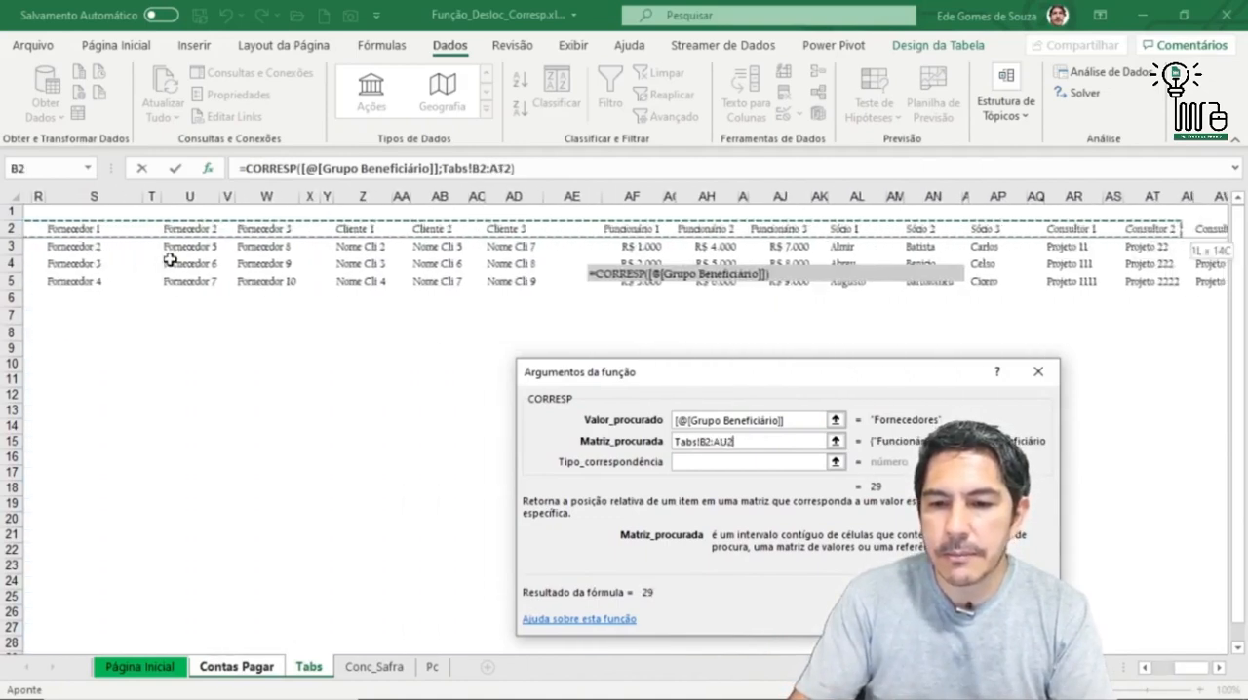
{"action": "key", "text": "shift+Right"}
{"action": "key", "text": "shift+Right"}
{"action": "key", "text": "shift+Right"}
{"action": "key", "text": "shift+Right"}
{"action": "key", "text": "shift+Right"}
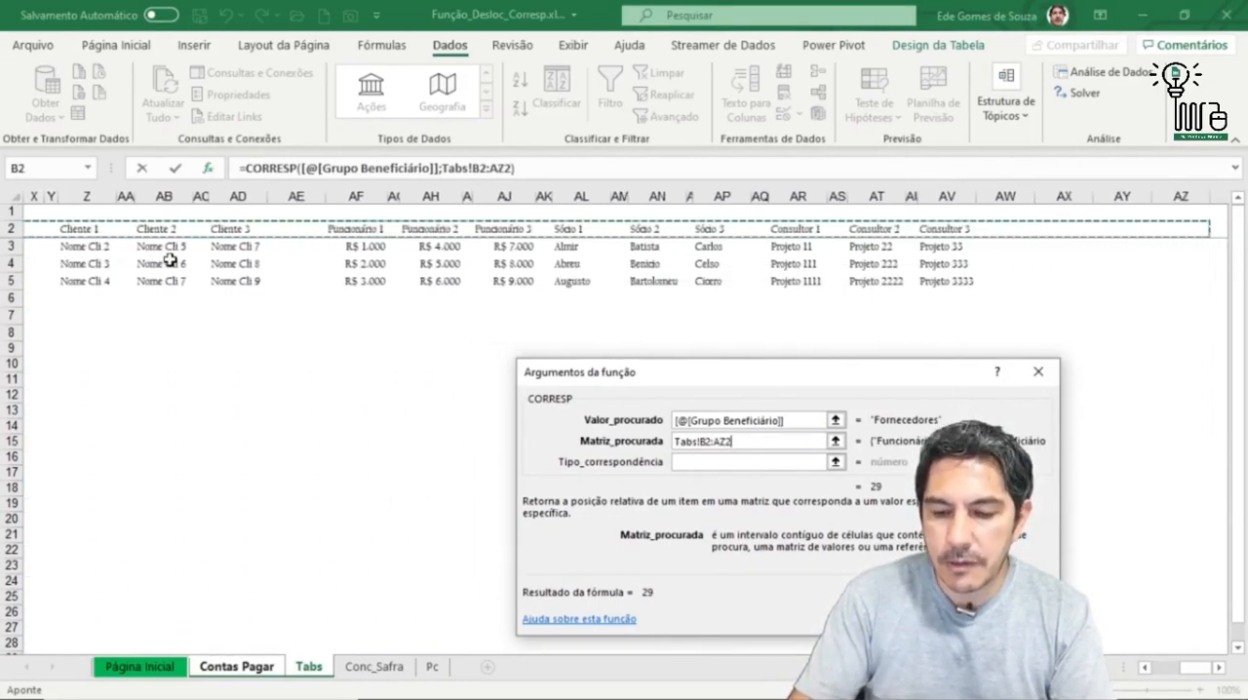
{"action": "key", "text": "shift+Left"}
{"action": "key", "text": "shift+Left"}
{"action": "key", "text": "shift+Left"}
{"action": "key", "text": "shift+Left"}
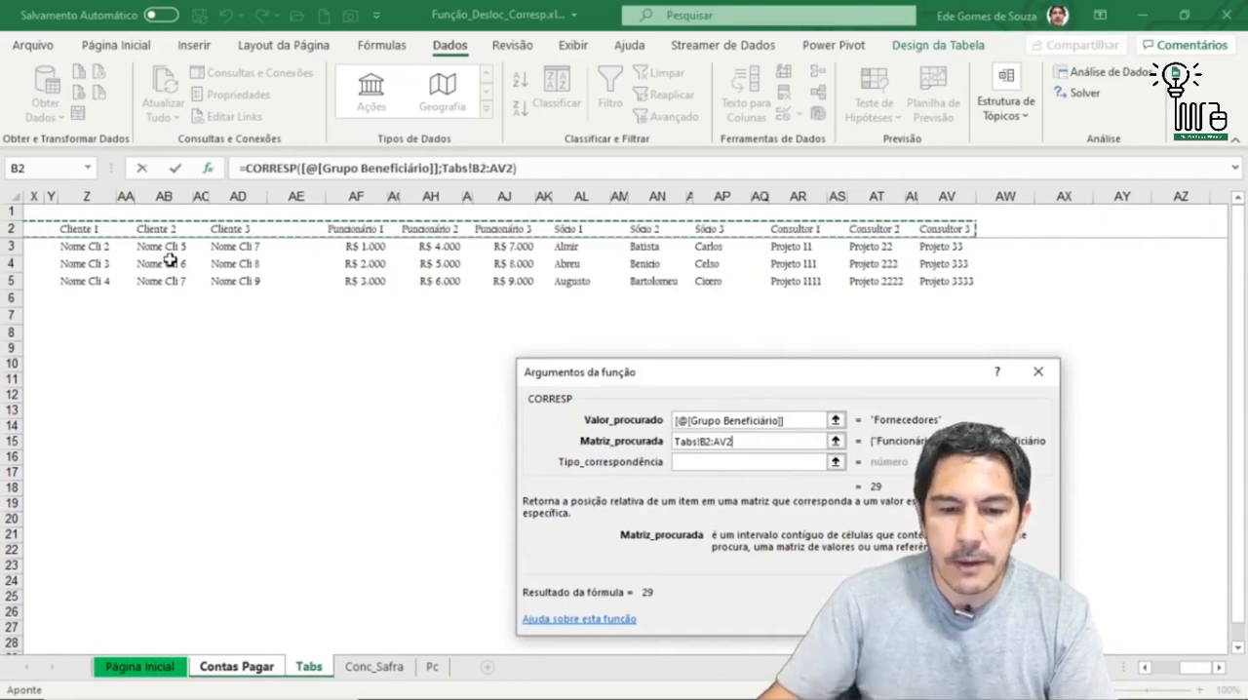
Step: Set Tipo_correspondência to 0, try to enter the CORRESP formula in I4, and discard the entry
{"action": "left_click", "coordinate": [699, 463]}
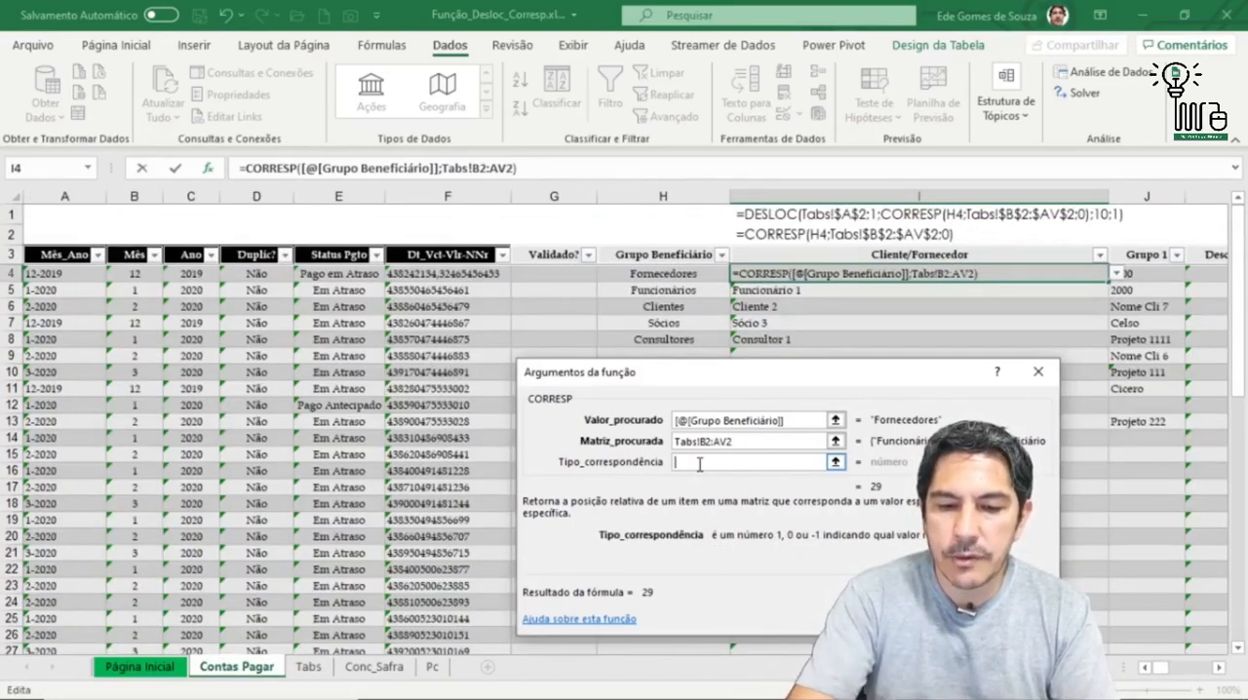
{"action": "type", "text": "0"}
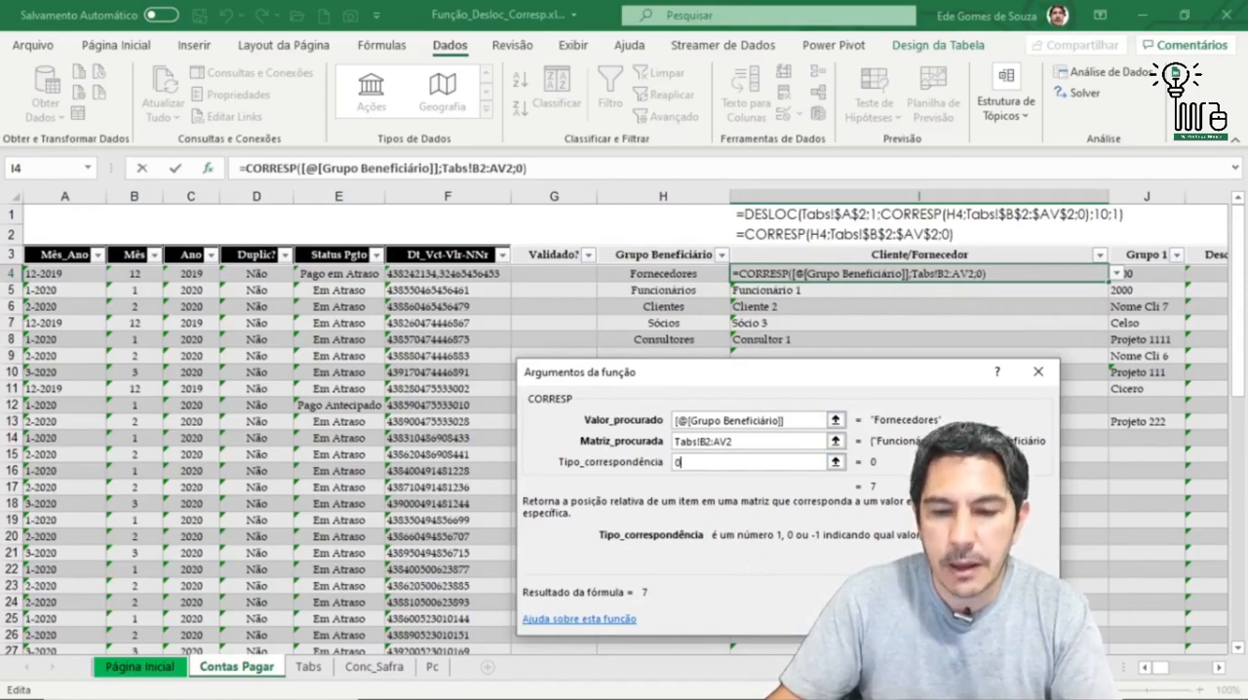
{"action": "key", "text": "Return"}
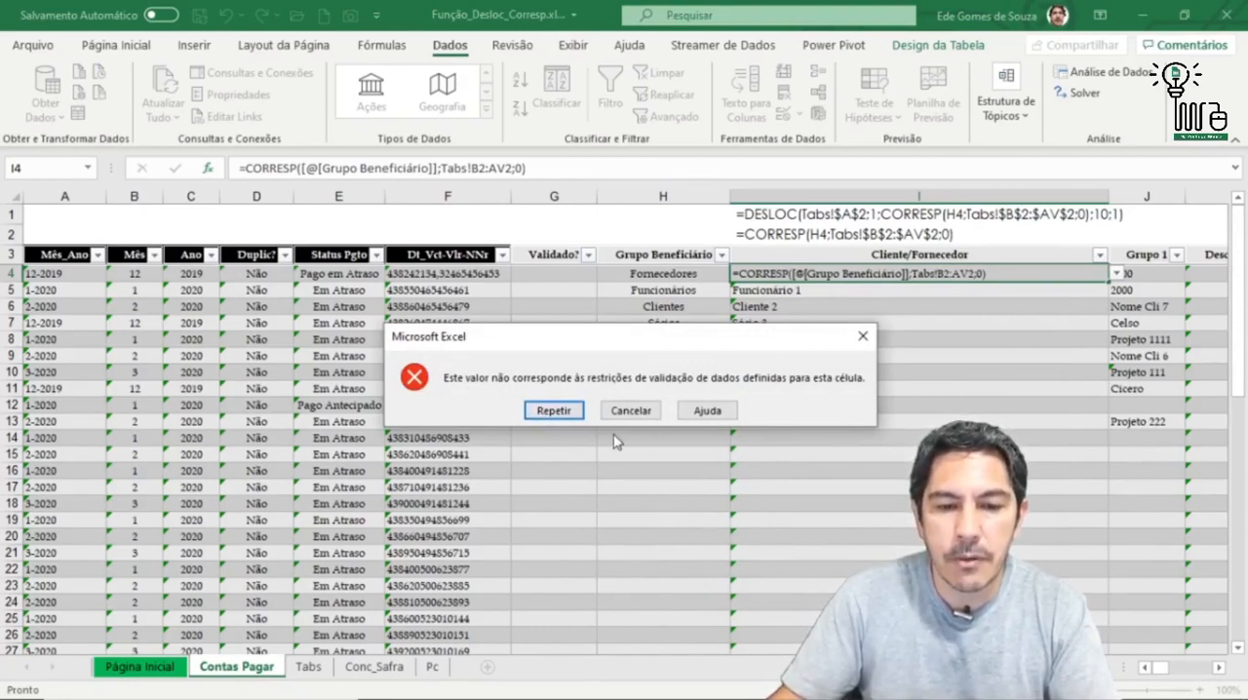
{"action": "left_click", "coordinate": [631, 411]}
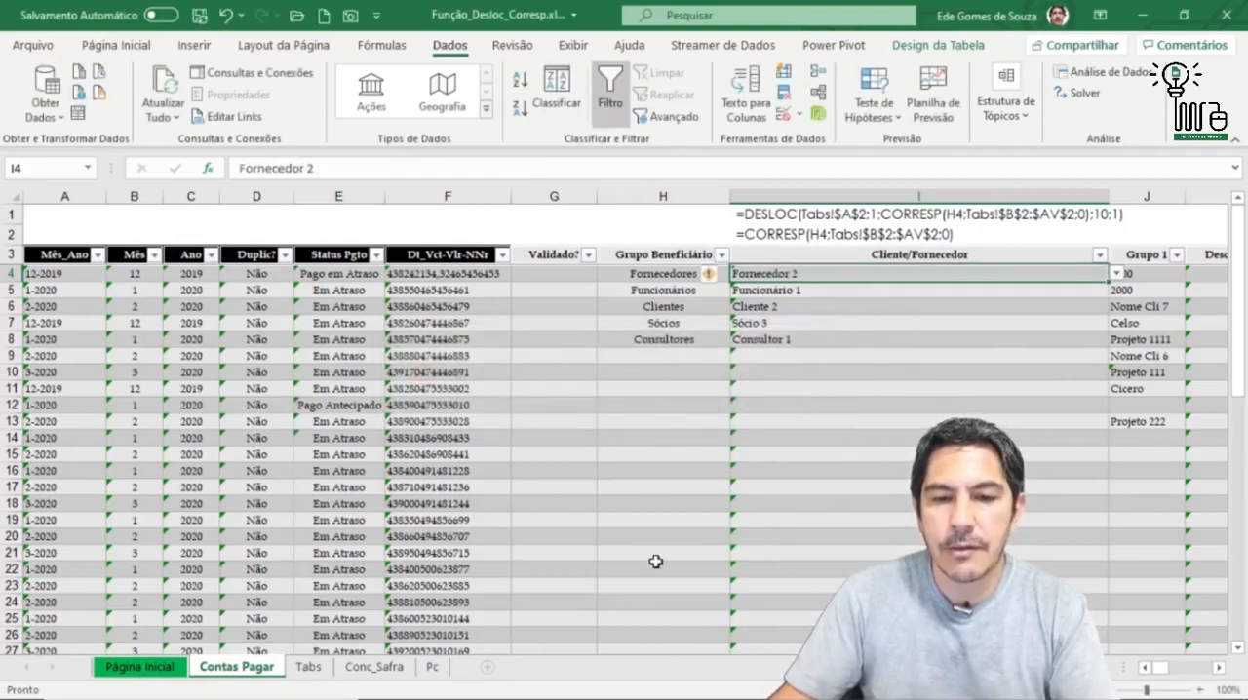
Step: Examine the H4 argument of the CORRESP formula in I2 and the row 2 headers it searches on Tabs
{"action": "left_click", "coordinate": [817, 236]}
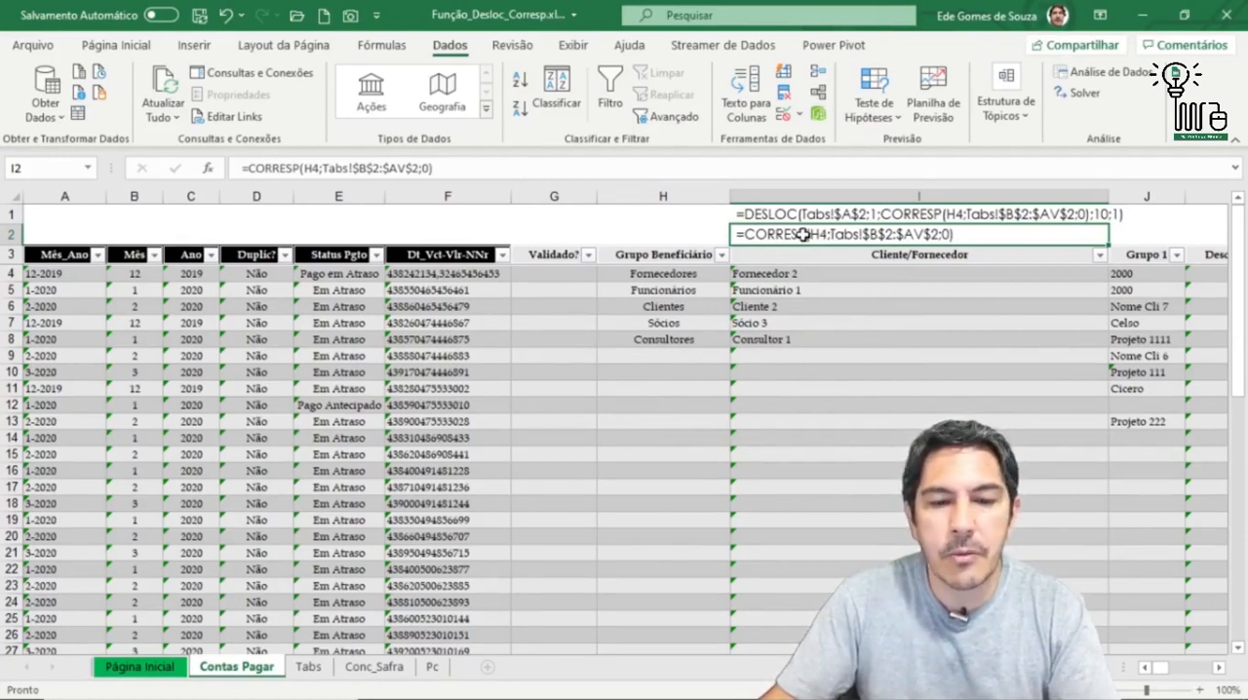
{"action": "double_click", "coordinate": [308, 168]}
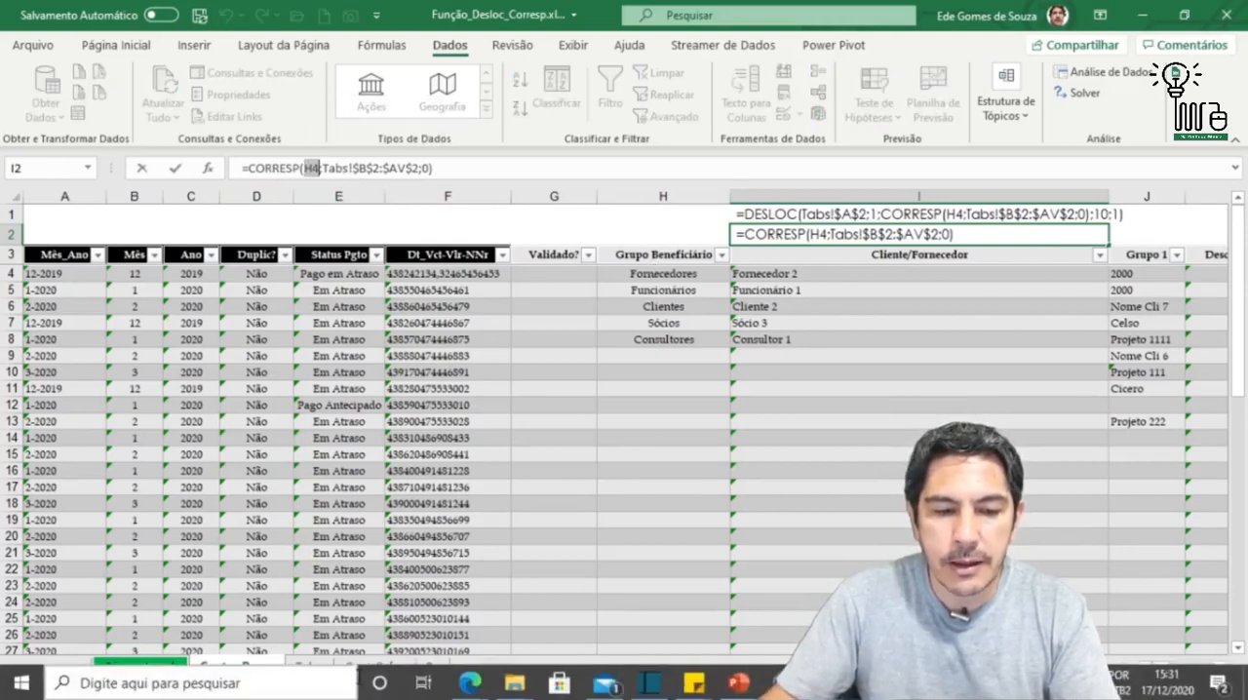
{"action": "left_click", "coordinate": [308, 669]}
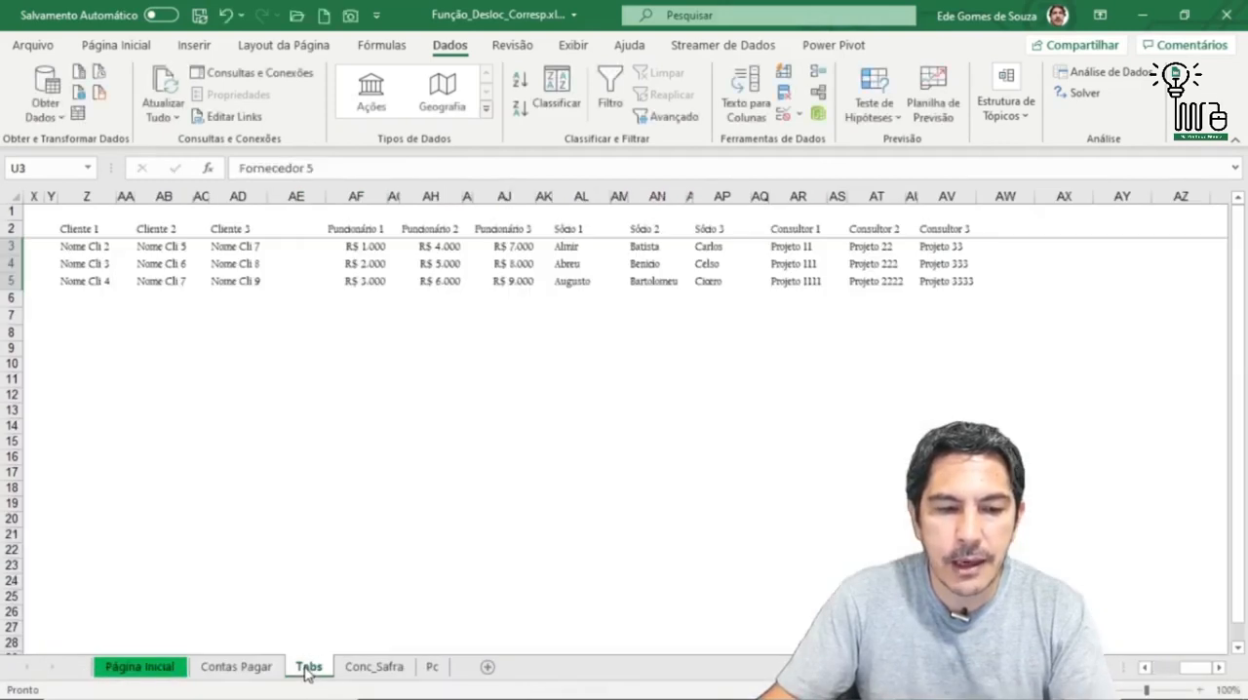
{"action": "left_click_drag", "start_coordinate": [1202, 673], "coordinate": [1152, 674]}
{"action": "left_click_drag", "start_coordinate": [89, 229], "coordinate": [506, 232]}
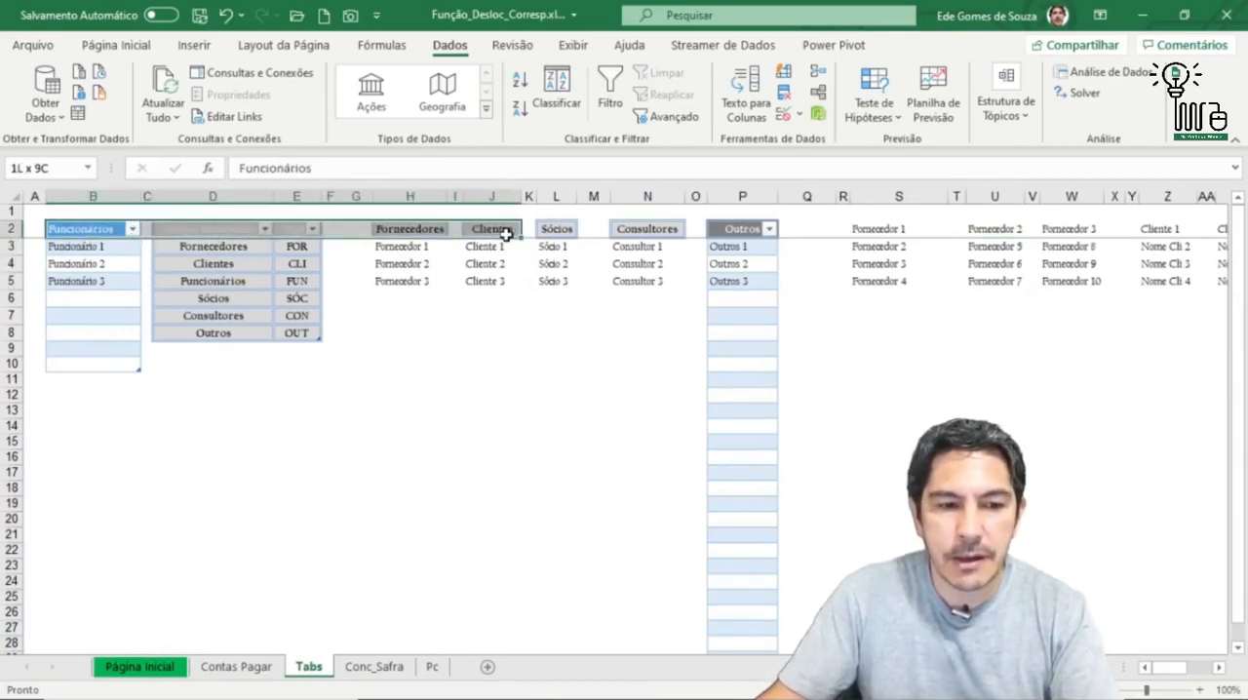
{"action": "left_click_drag", "start_coordinate": [506, 233], "coordinate": [507, 232]}
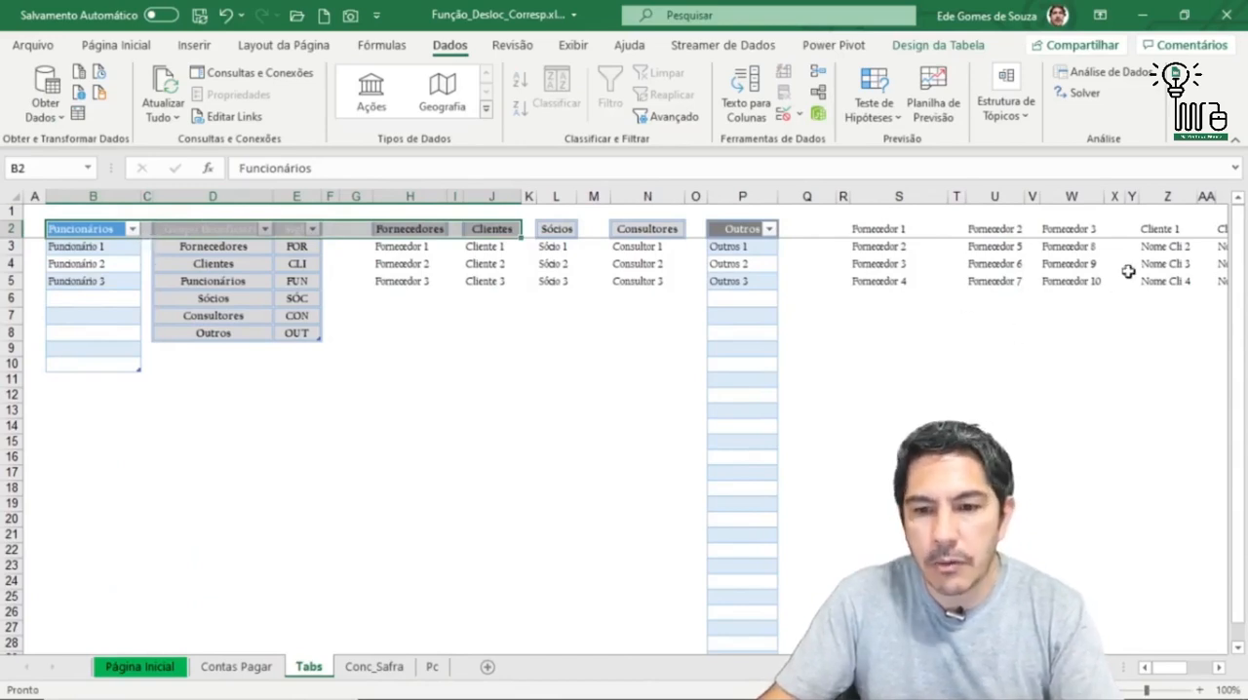
{"action": "mouse_move", "coordinate": [1170, 668]}
{"action": "left_mouse_down"}
{"action": "mouse_move", "coordinate": [1219, 676]}
{"action": "mouse_move", "coordinate": [1151, 673]}
{"action": "left_mouse_up"}
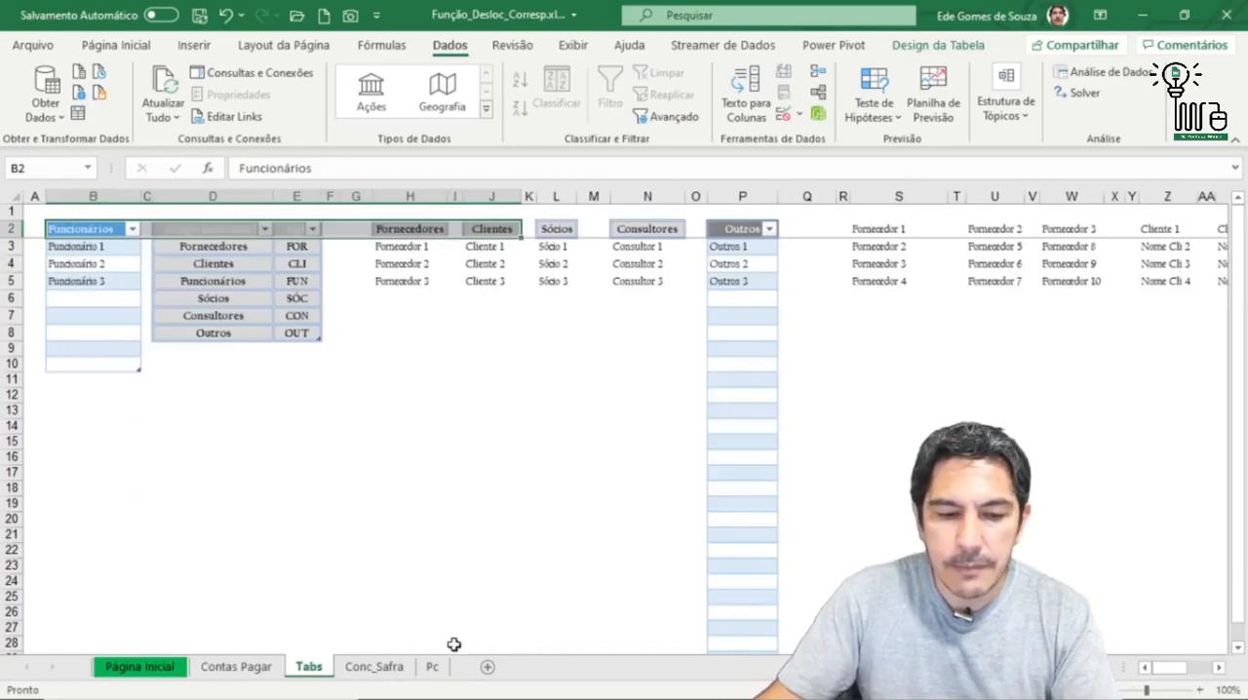
Step: On Contas Pagar, turn the text in I2 into the live formula =CORRESP(H4;Tabs!$B$2:$AV$2;0) and reselect the cell
{"action": "left_click", "coordinate": [238, 667]}
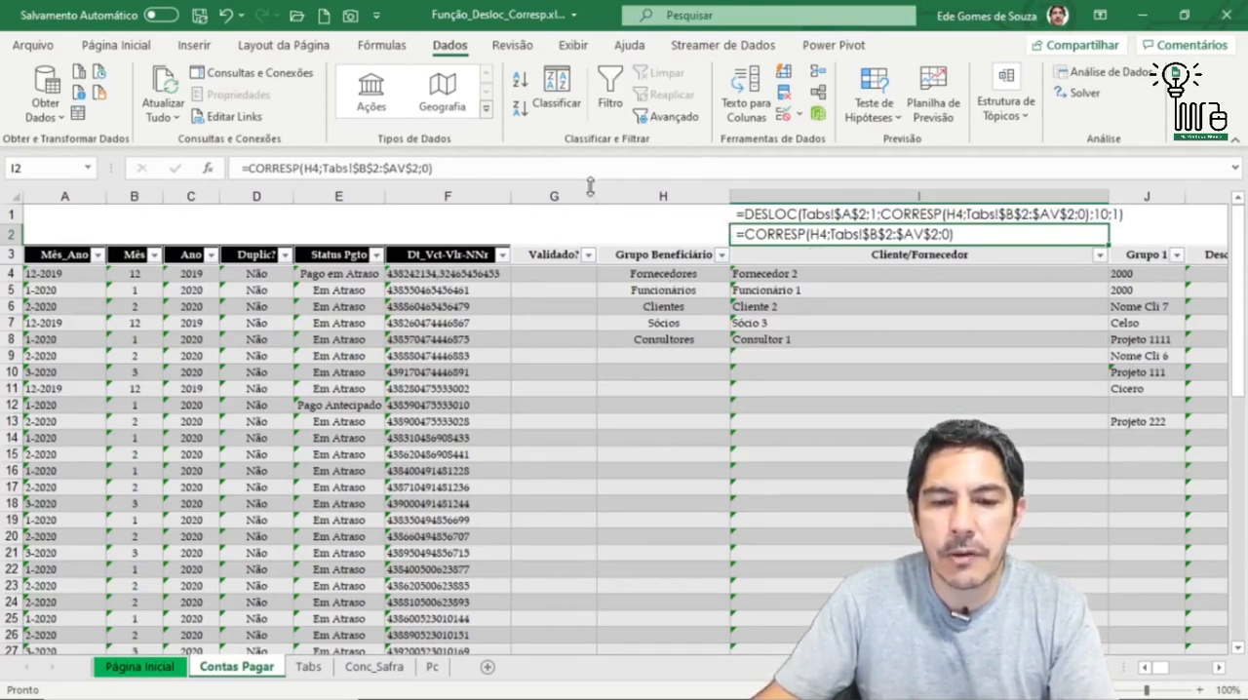
{"action": "left_click", "coordinate": [241, 166]}
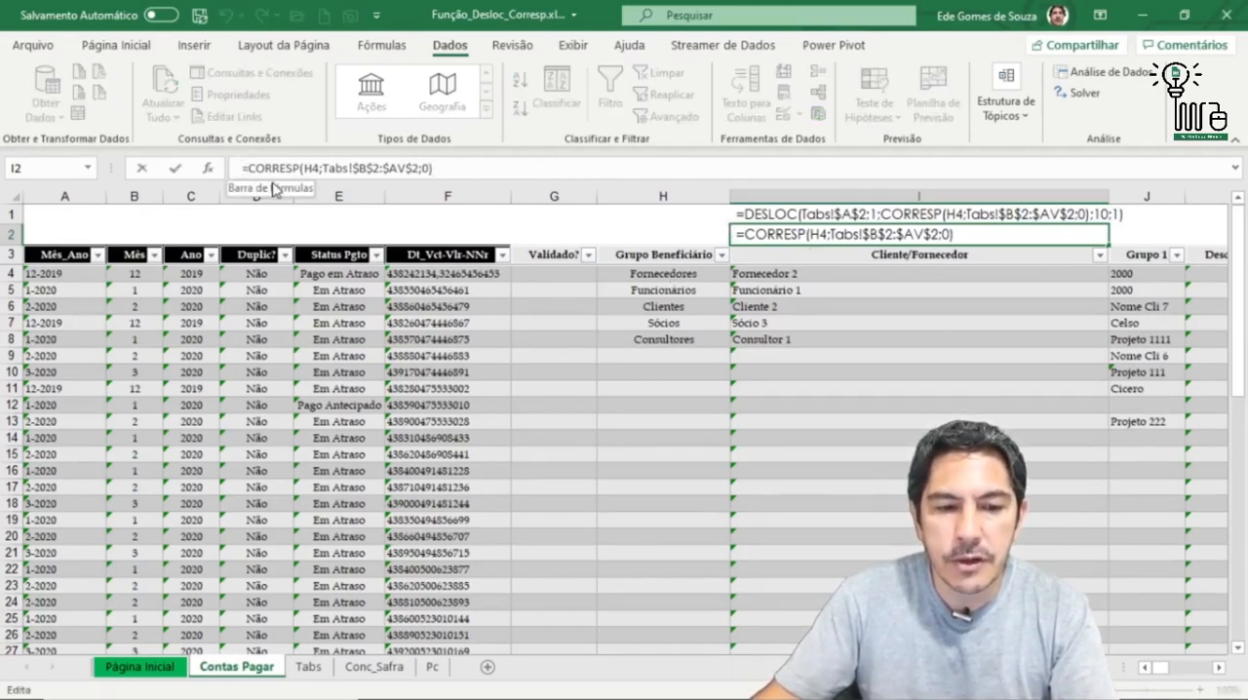
{"action": "key", "text": "Return"}
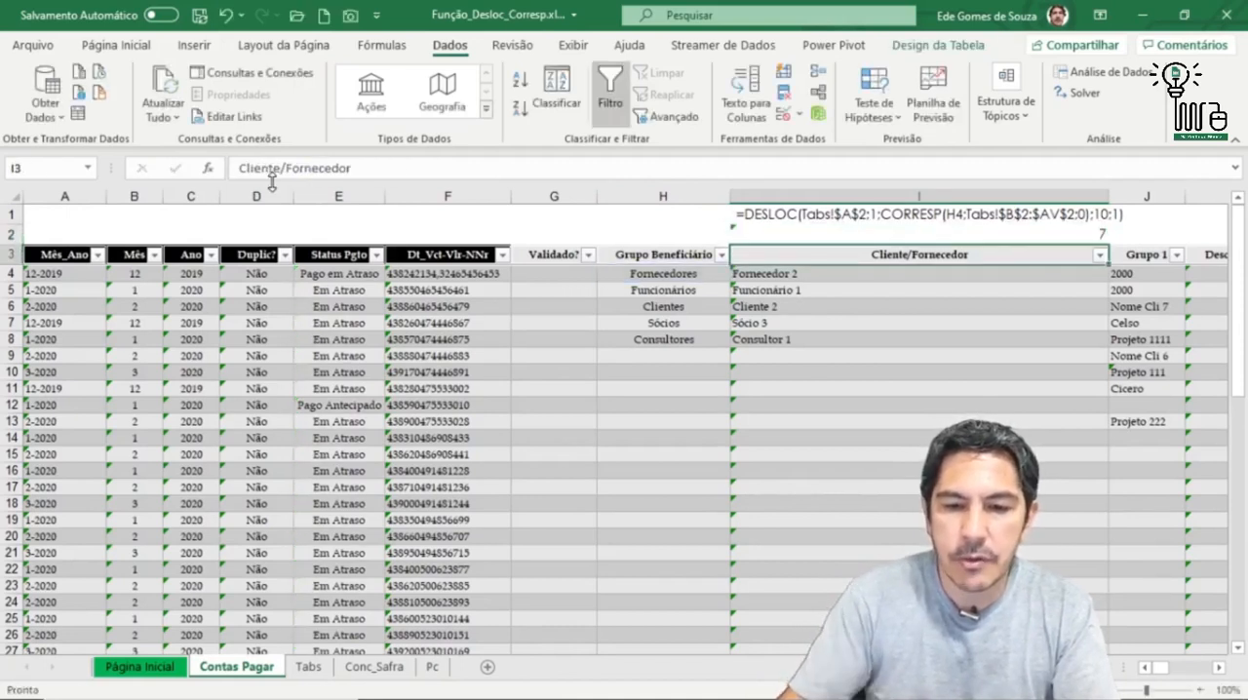
{"action": "left_click", "coordinate": [987, 237]}
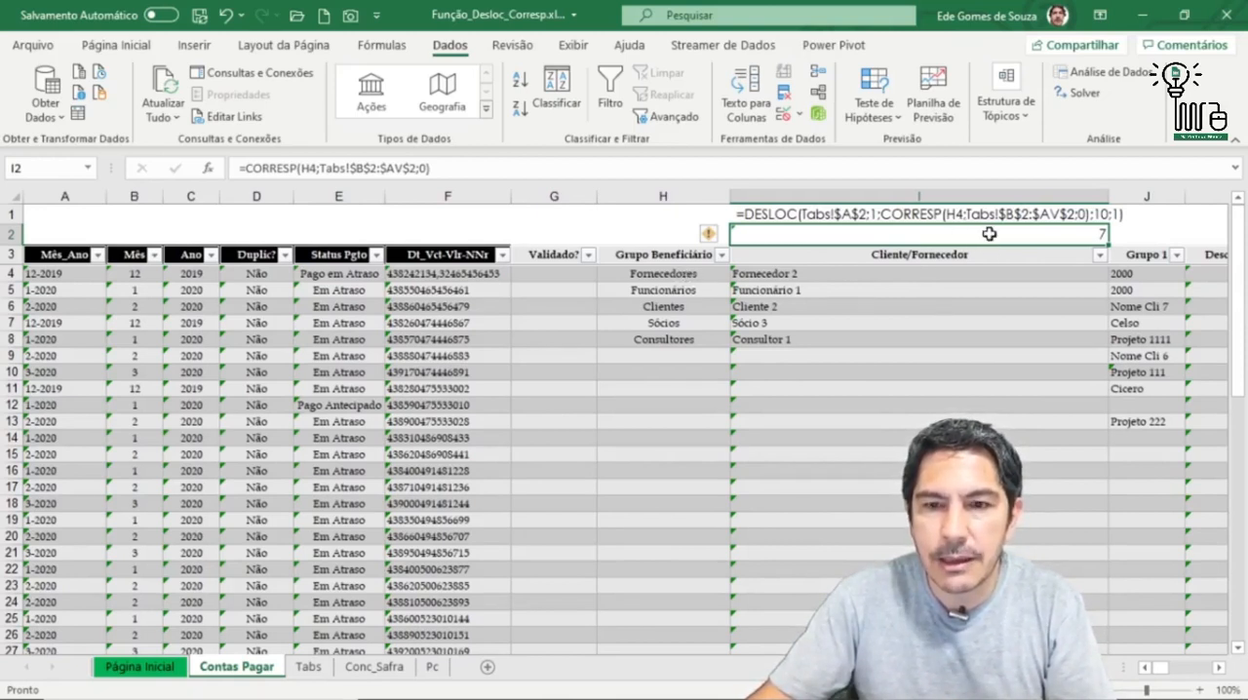
Step: On Tabs, count the header cells in row 2 from Funcionários in B2 across to Fornecedores in H2
{"action": "left_click", "coordinate": [309, 667]}
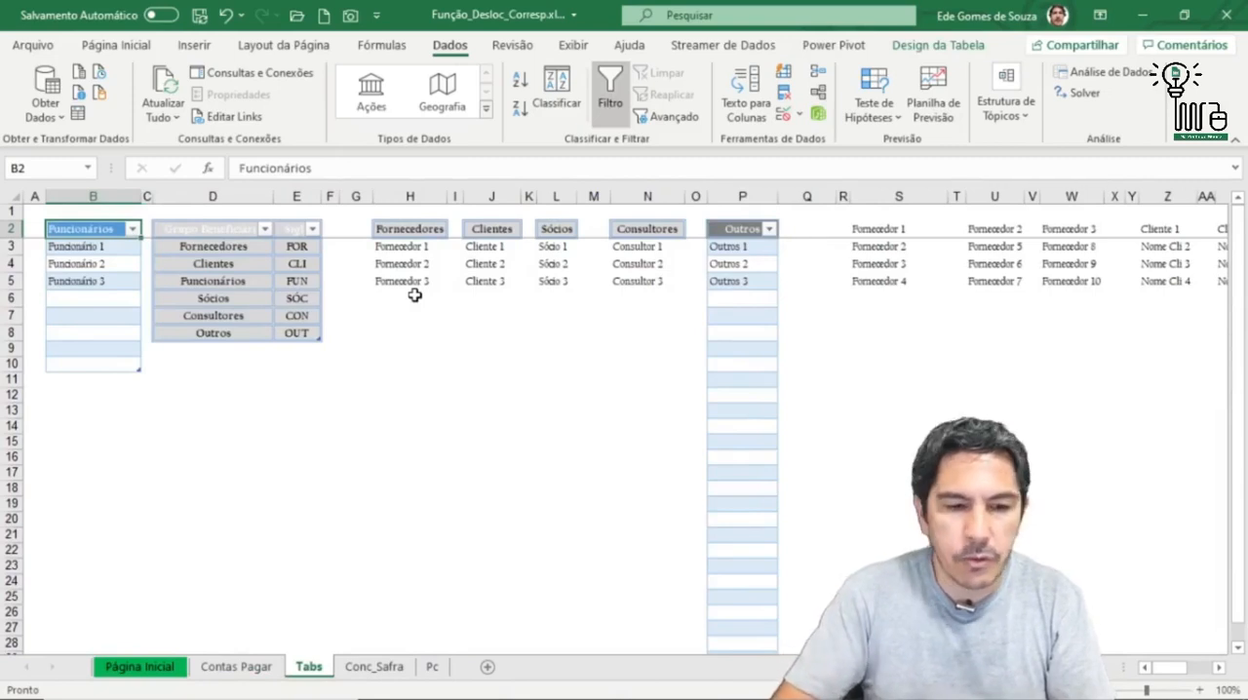
{"action": "key", "text": "Right"}
{"action": "key", "text": "Right"}
{"action": "key", "text": "Right"}
{"action": "key", "text": "Right"}
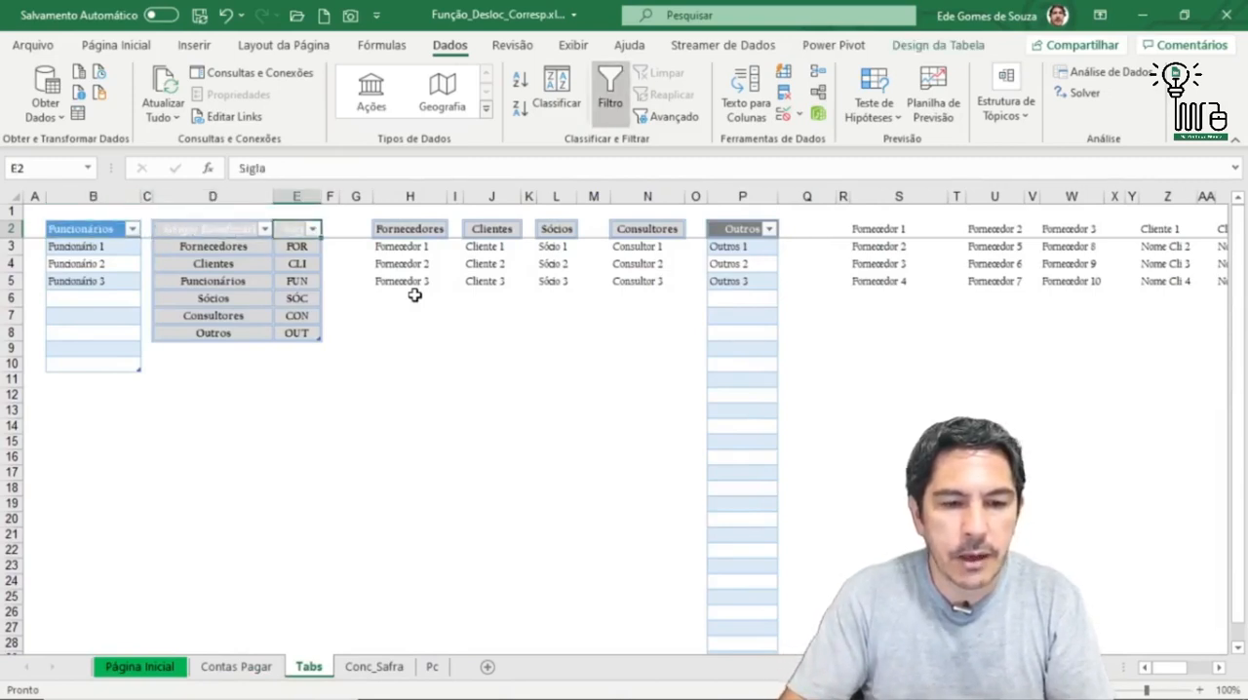
{"action": "key", "text": "Right"}
{"action": "key", "text": "Right"}
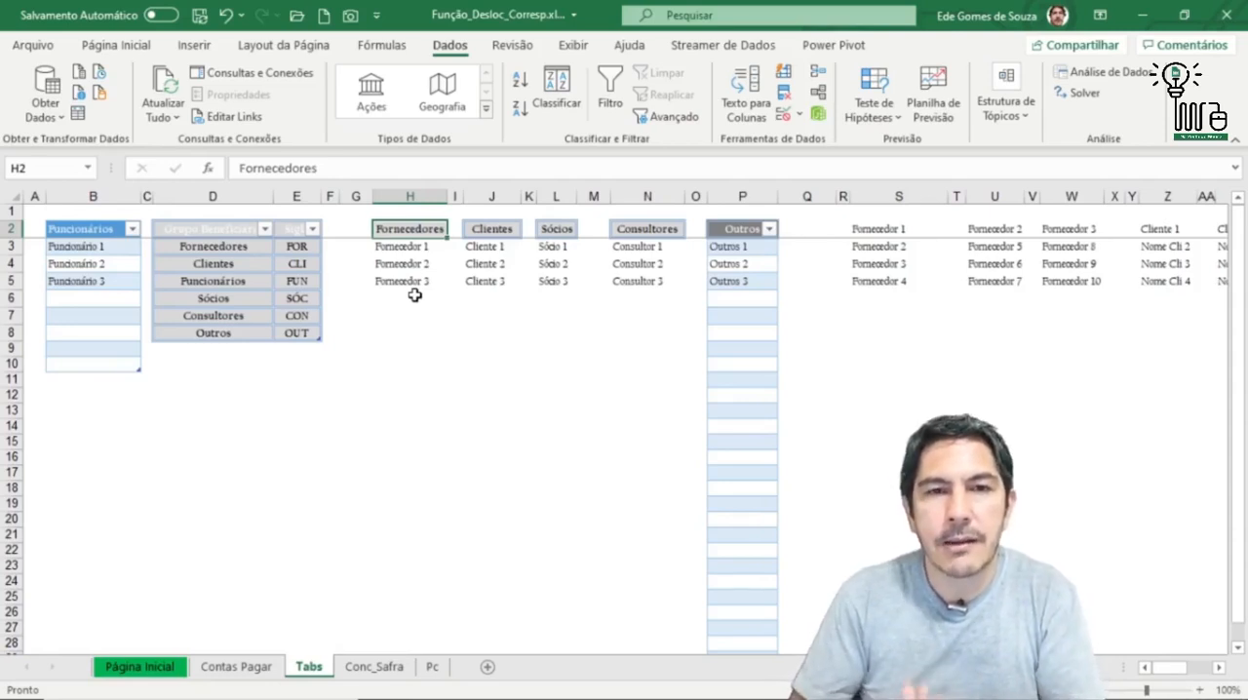
Step: On Contas Pagar, review the DESLOC formula text in I1 and the function arguments of the CORRESP formula in I2
{"action": "left_click", "coordinate": [217, 669]}
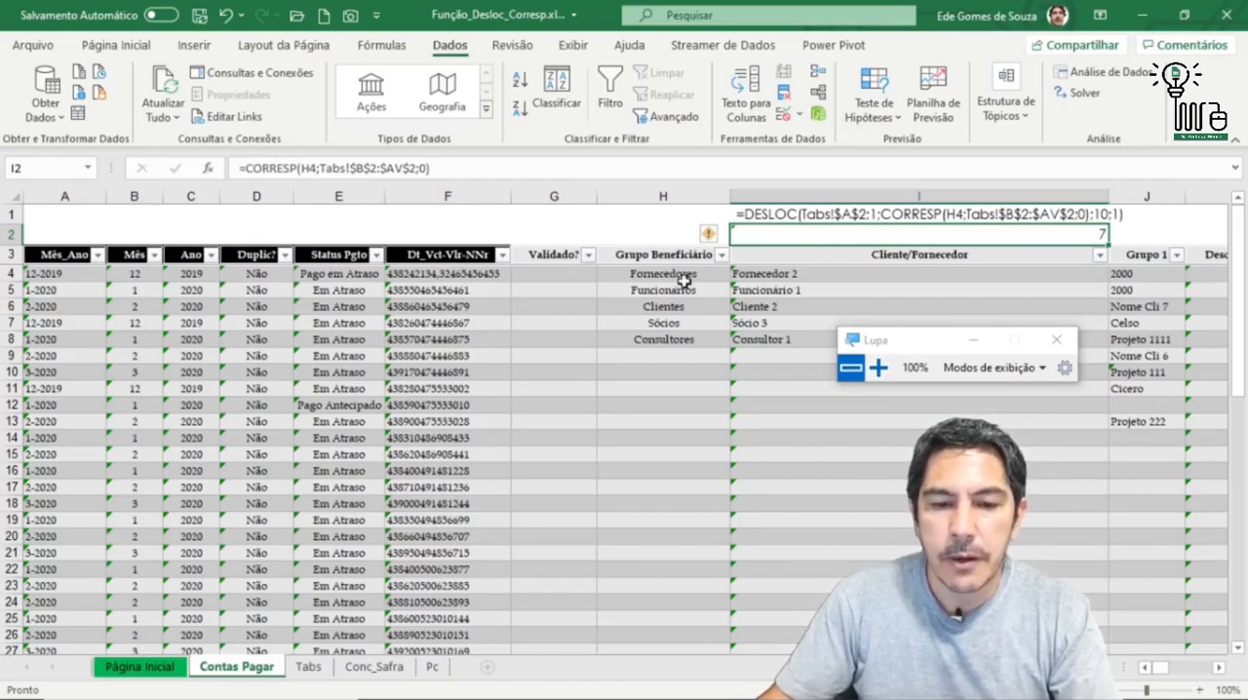
{"action": "left_click", "coordinate": [831, 213]}
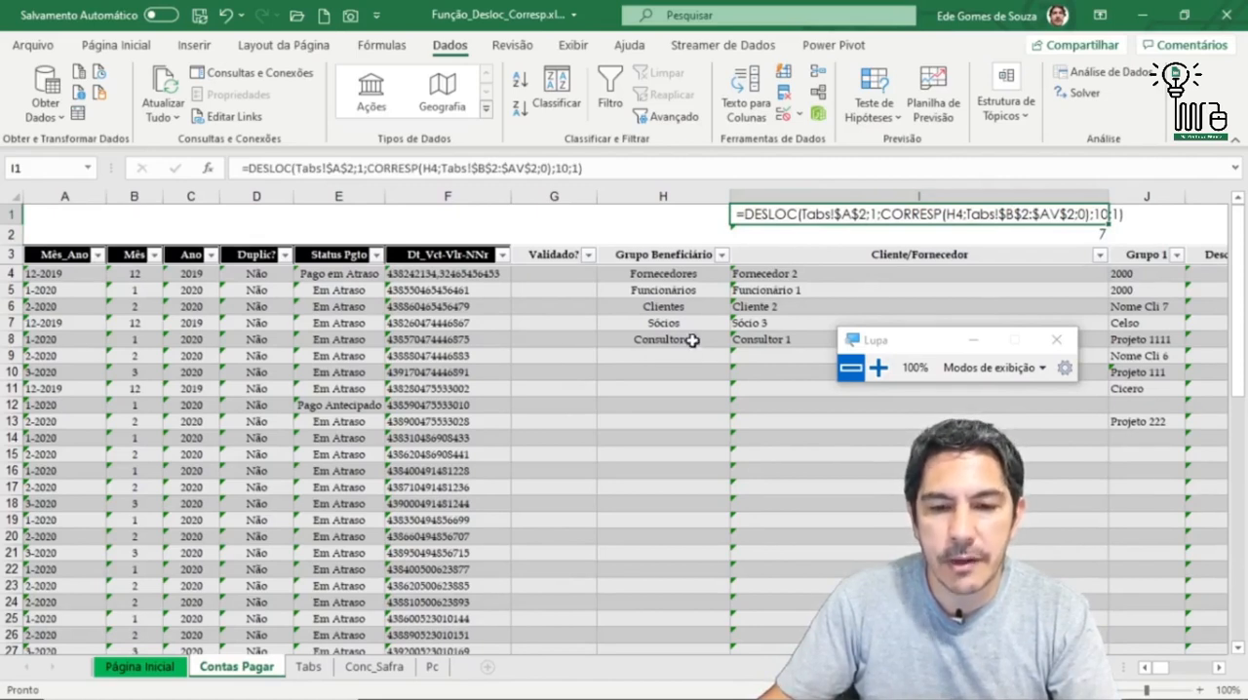
{"action": "left_click", "coordinate": [820, 240]}
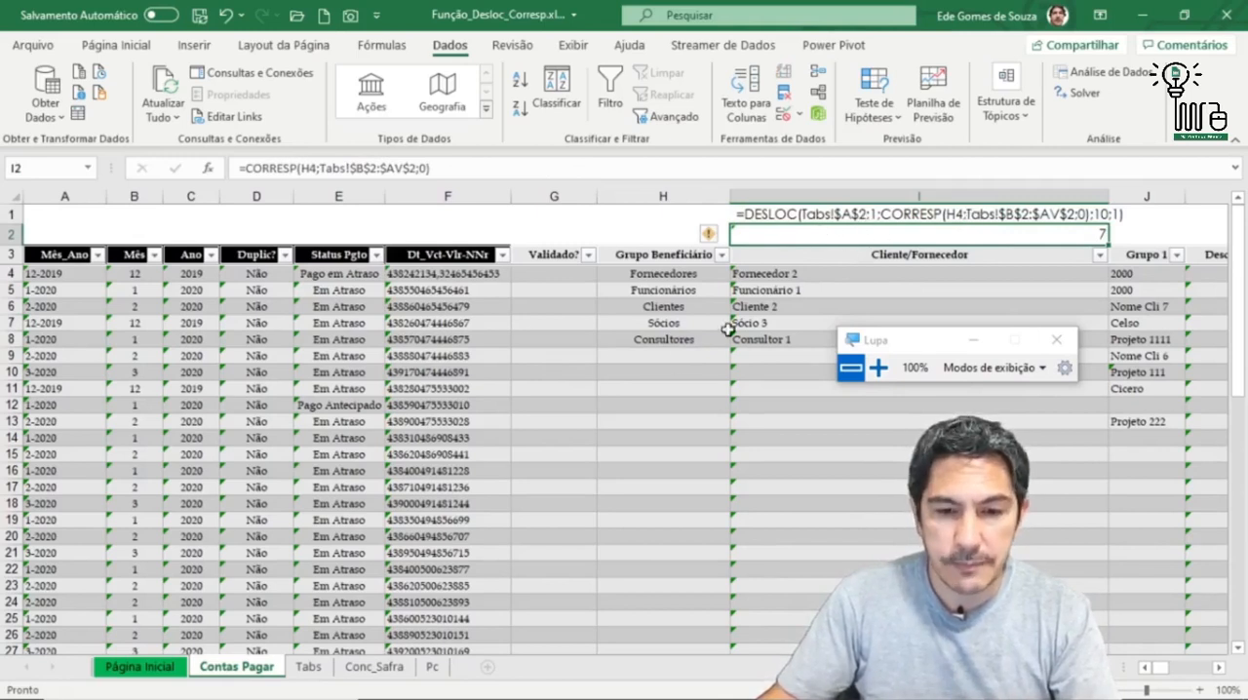
{"action": "left_click", "coordinate": [249, 167]}
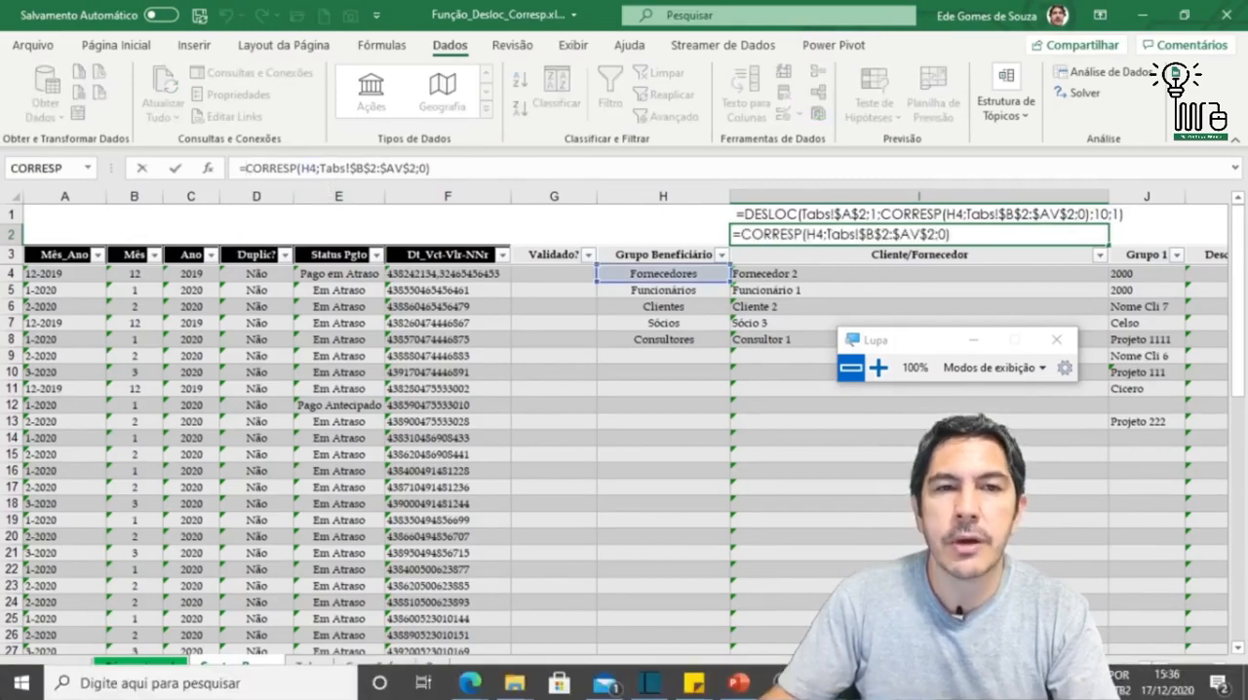
{"action": "left_click", "coordinate": [212, 170]}
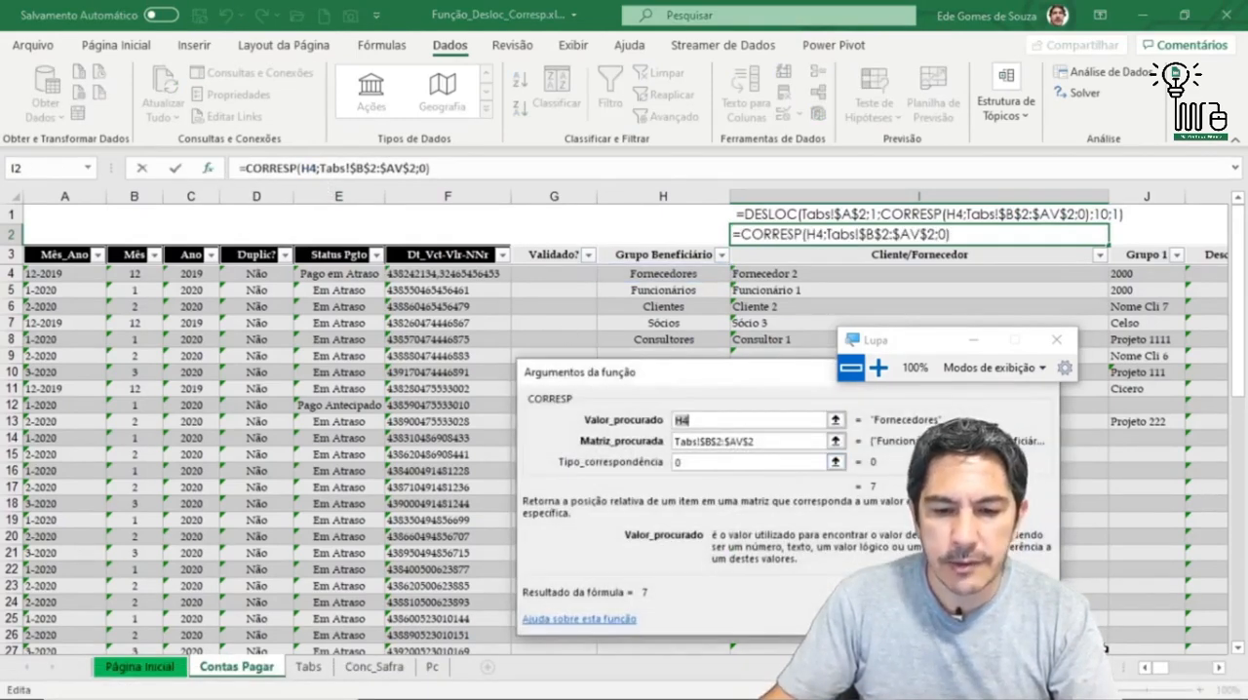
{"action": "left_click", "coordinate": [1016, 620]}
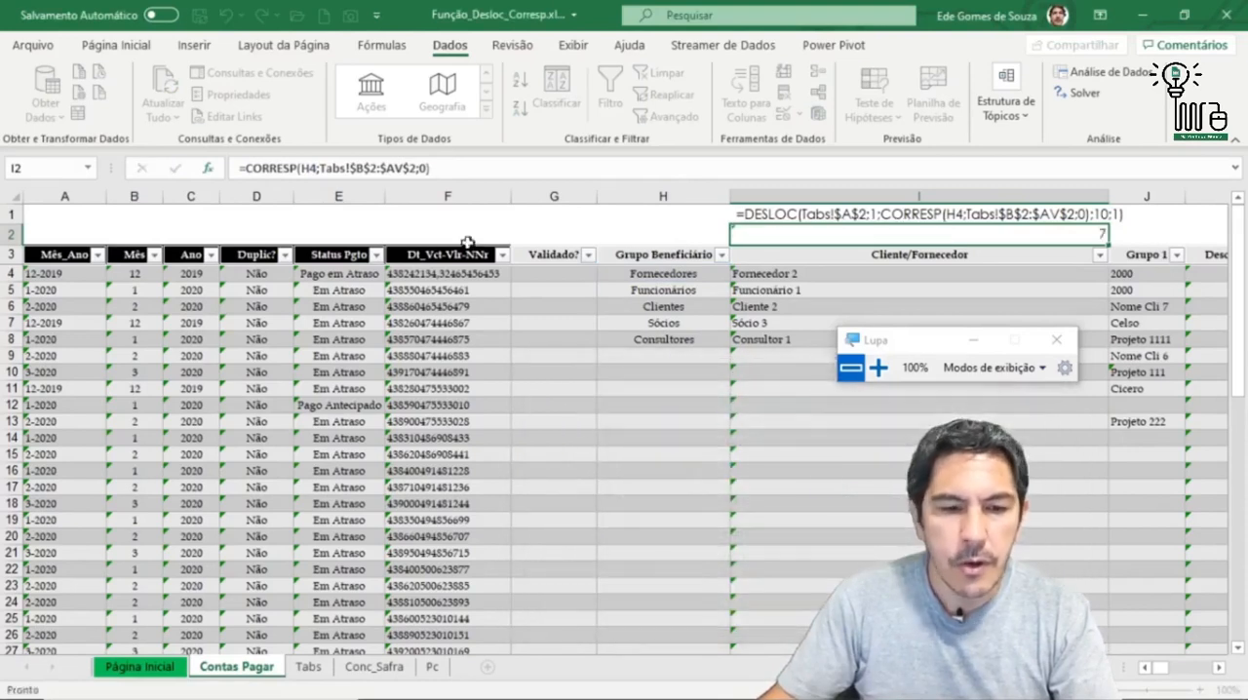
Step: In I2, nest CORRESP inside a DESLOC function as the column offset, with Tabs!A2 as the reference and 1 as the row offset
{"action": "left_click", "coordinate": [246, 169]}
{"action": "type", "text": "DESLOC"}
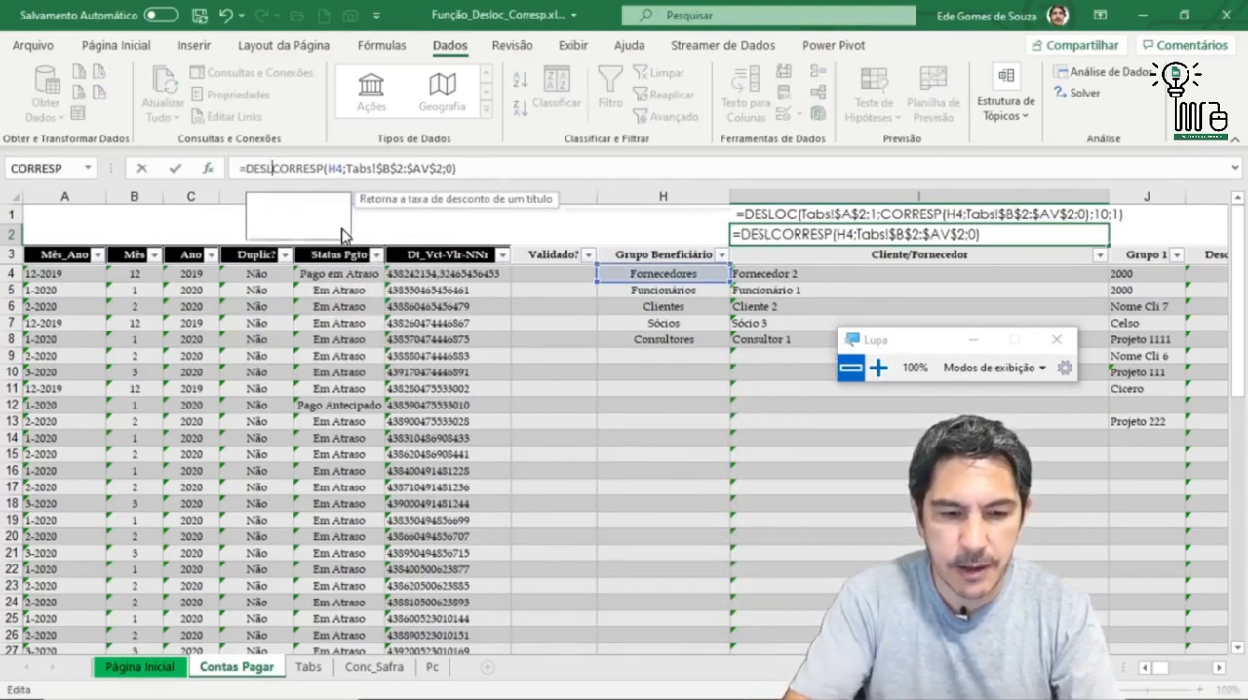
{"action": "type", "text": "("}
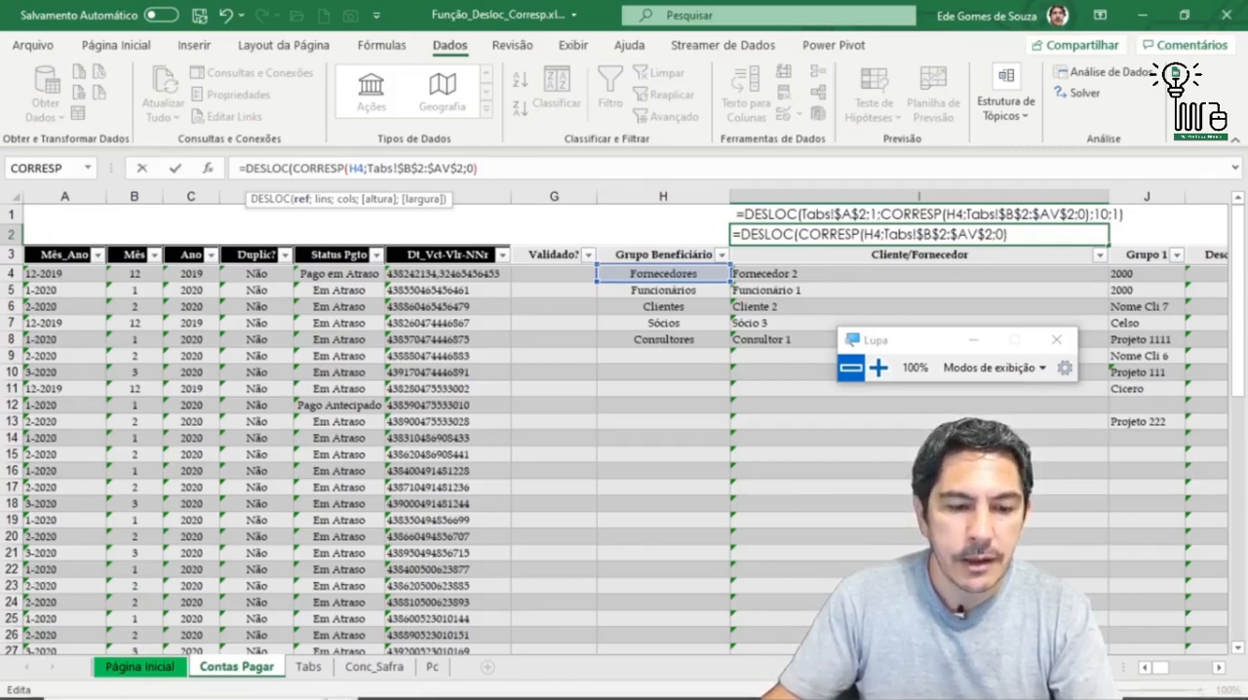
{"action": "left_click", "coordinate": [310, 667]}
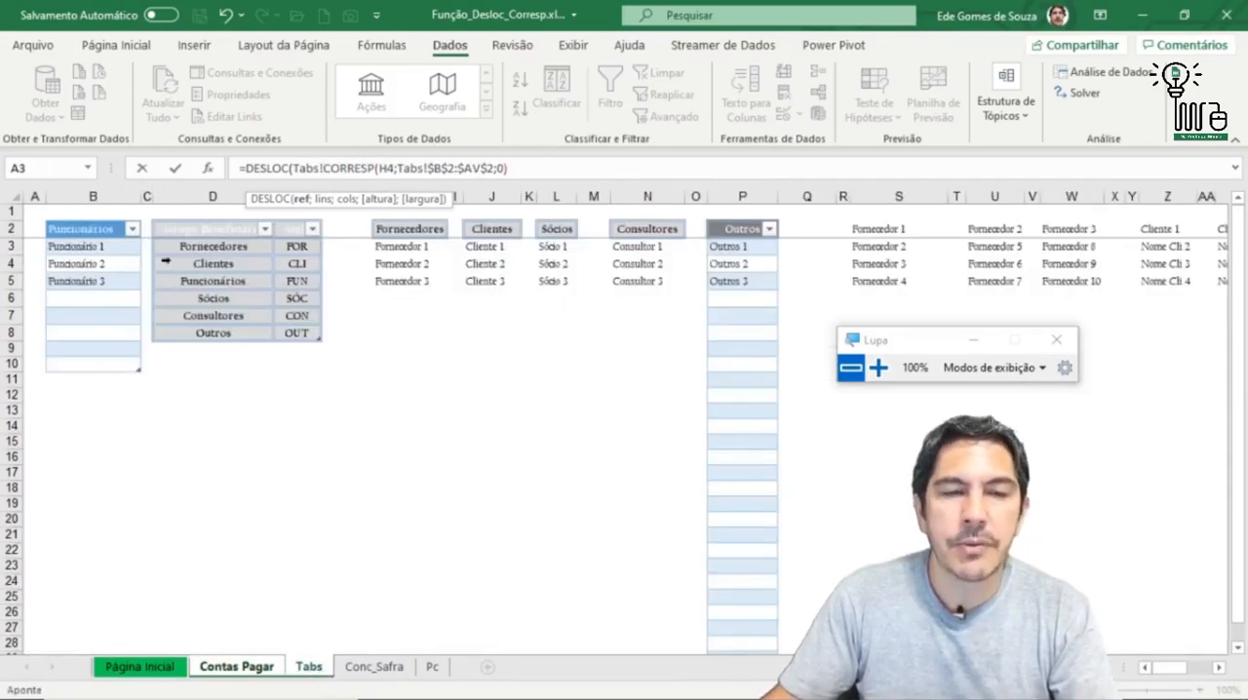
{"action": "left_click", "coordinate": [31, 228]}
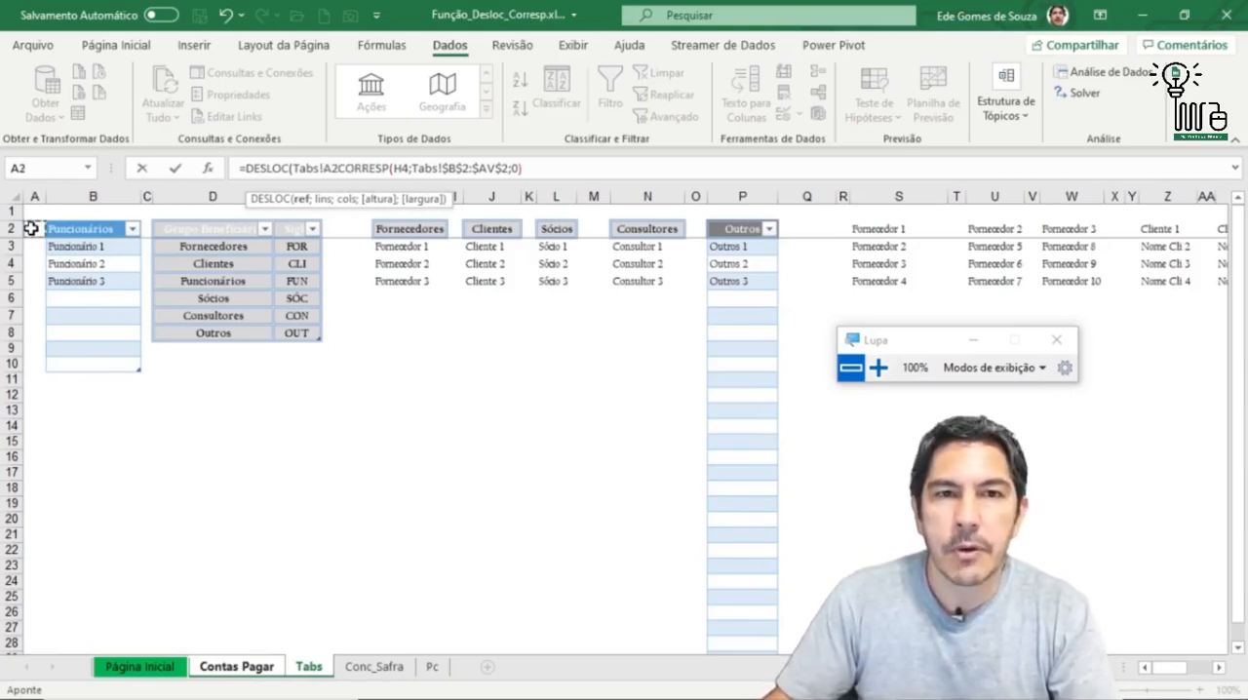
{"action": "type", "text": ";"}
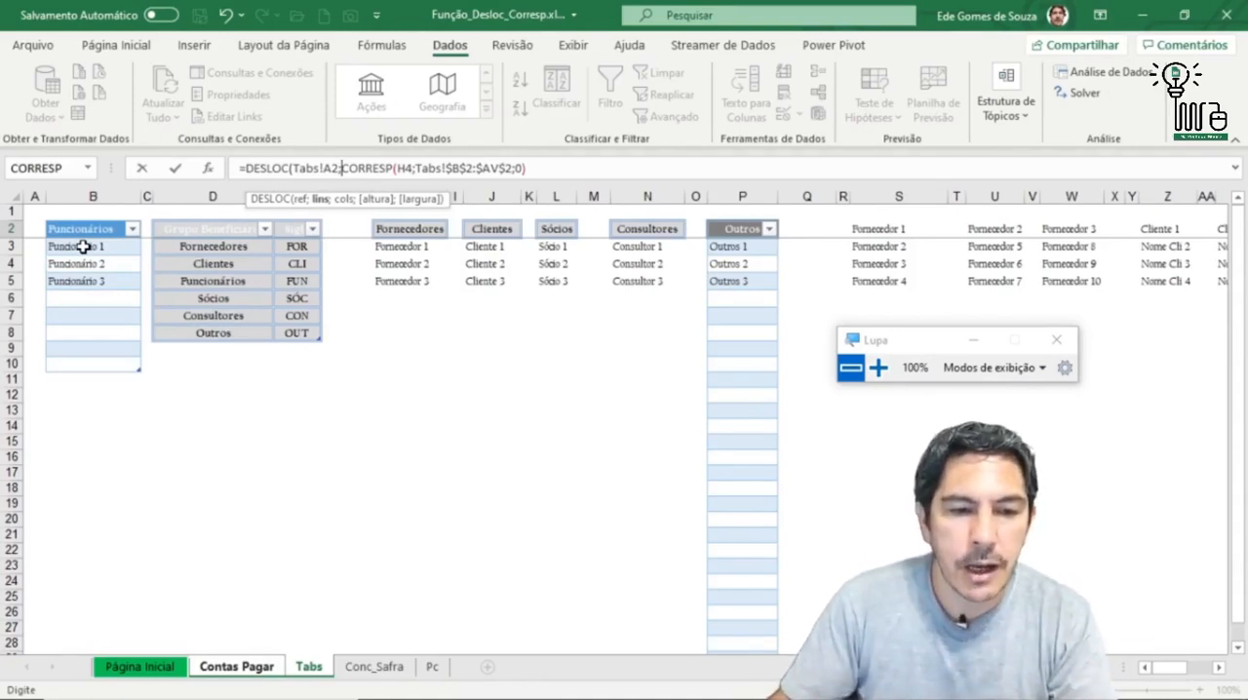
{"action": "type", "text": "1"}
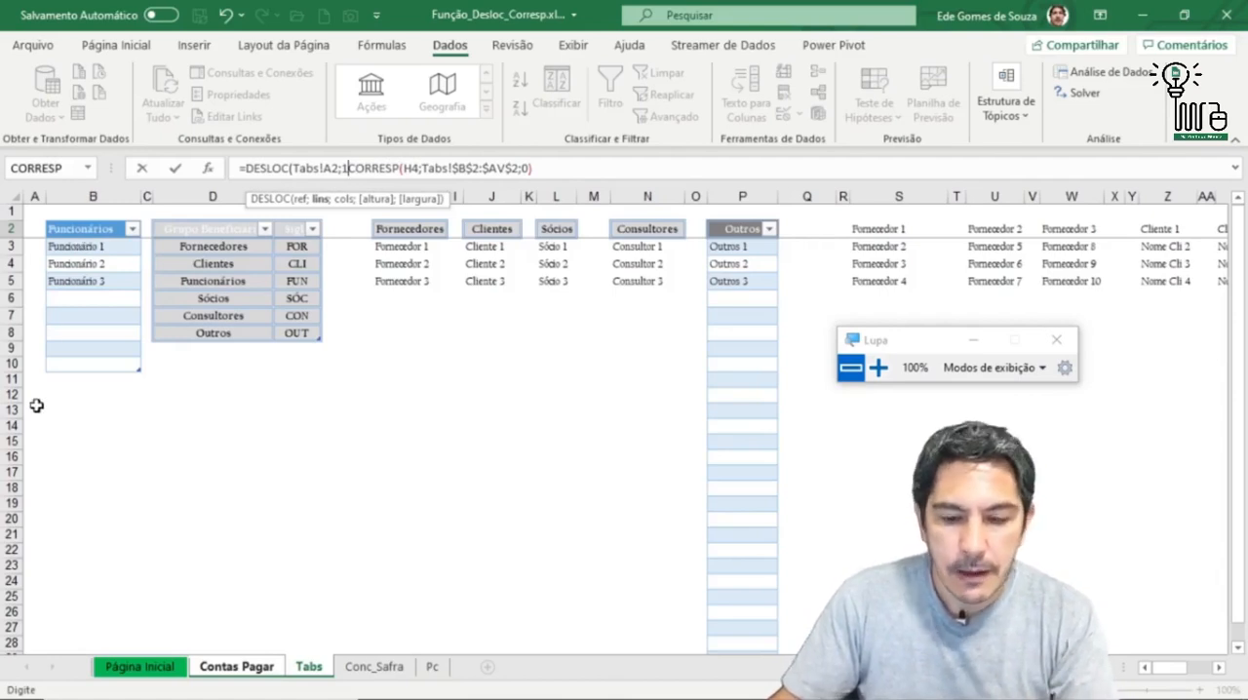
{"action": "type", "text": ";"}
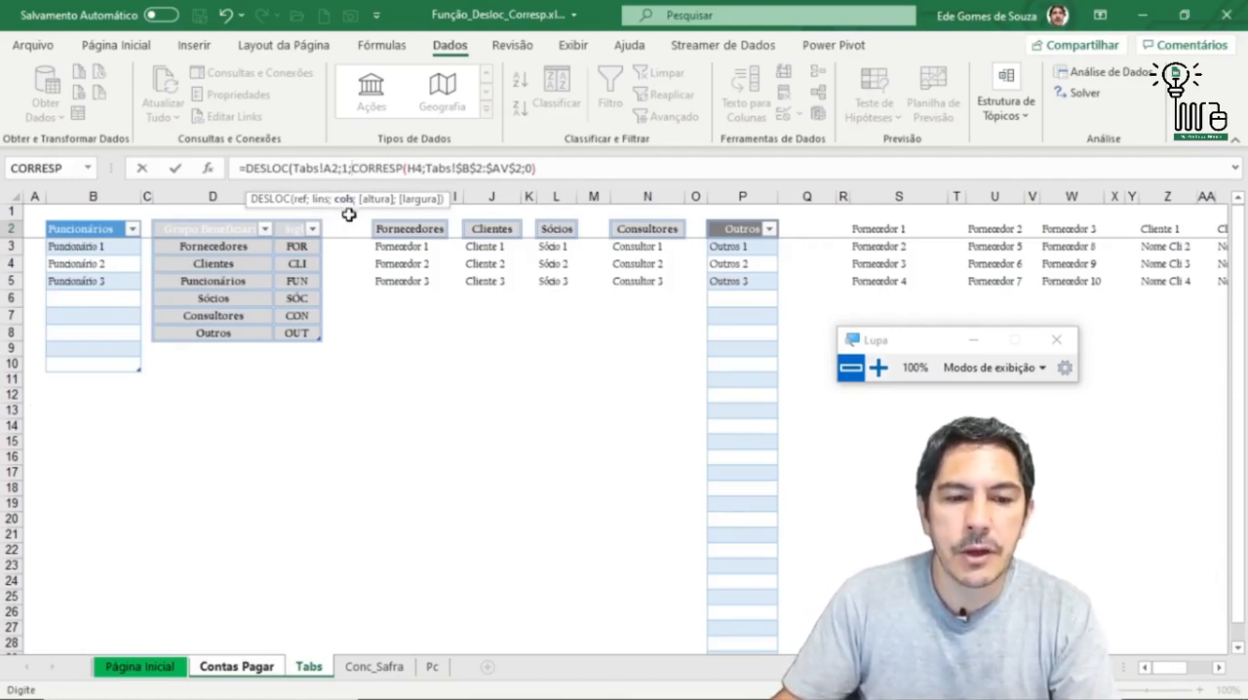
Step: Complete the DESLOC formula in I2 with a height of 3 and a width of 1, enter it, and reselect the cell
{"action": "mouse_move", "coordinate": [114, 696]}
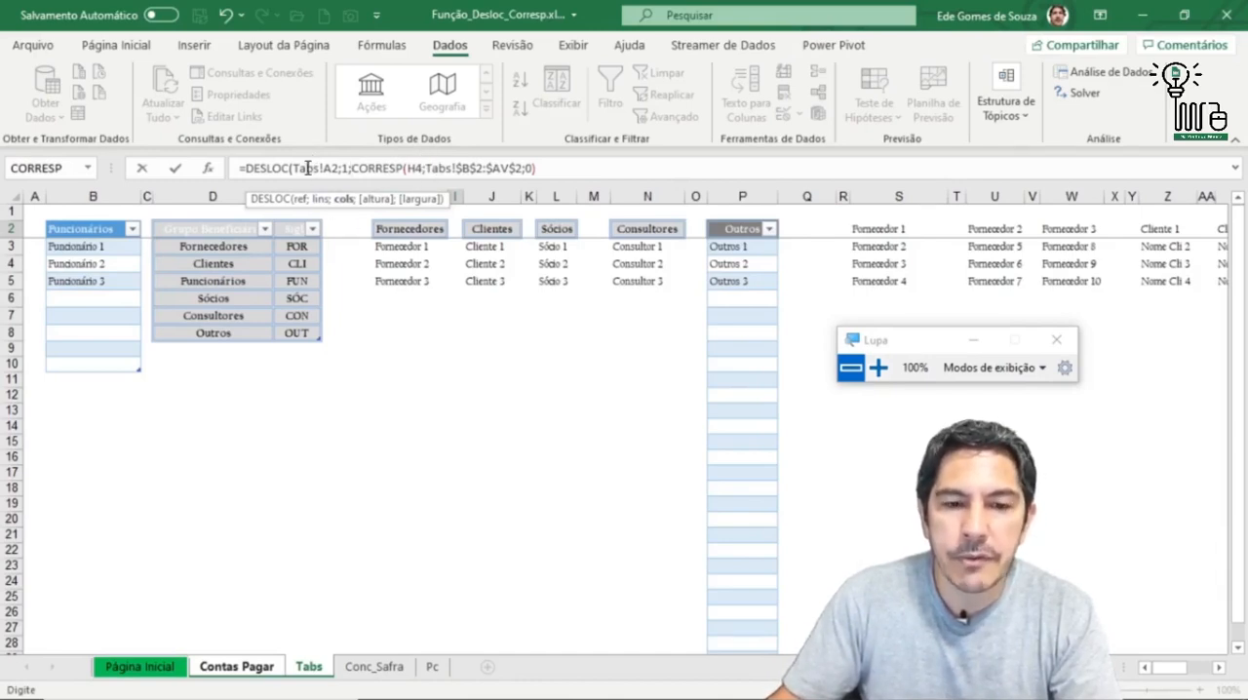
{"action": "left_click", "coordinate": [586, 169]}
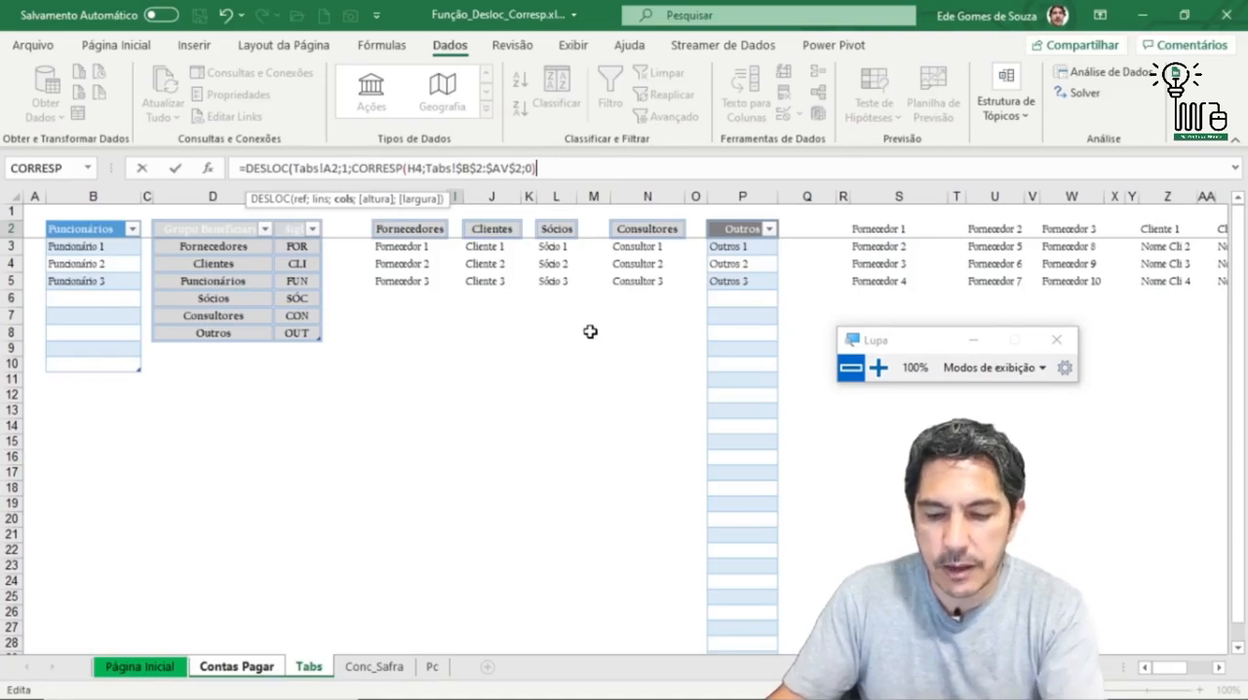
{"action": "type", "text": ";"}
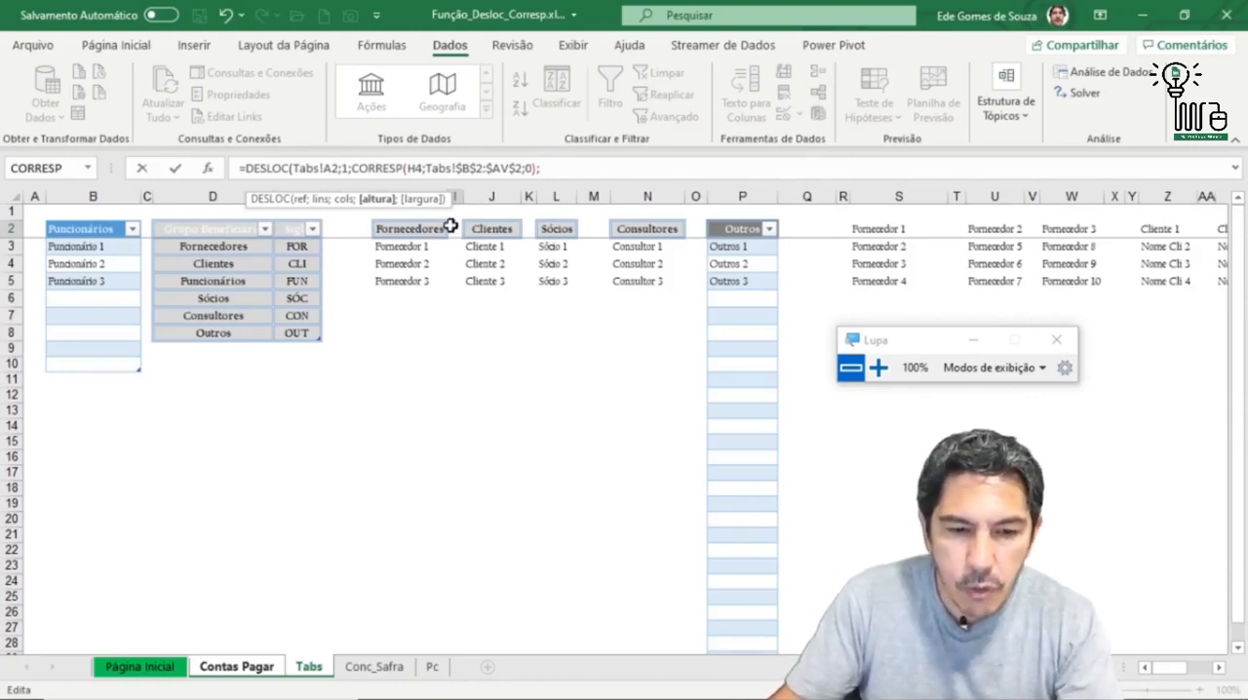
{"action": "type", "text": "3"}
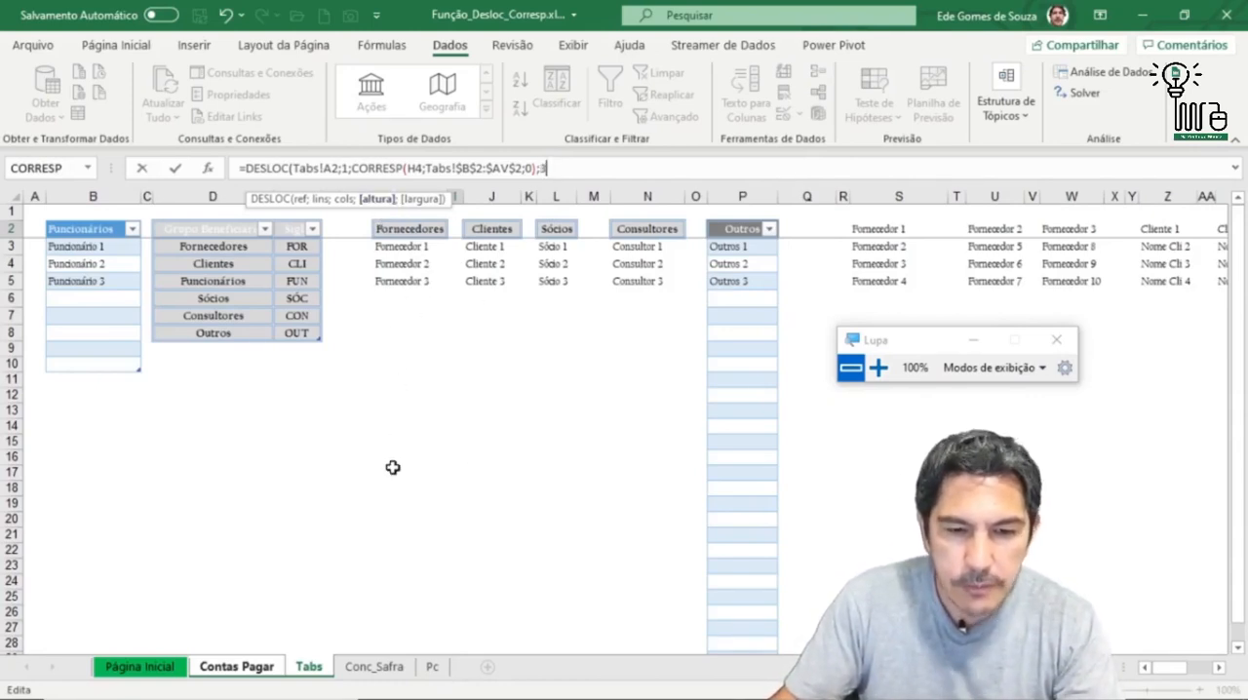
{"action": "type", "text": ";"}
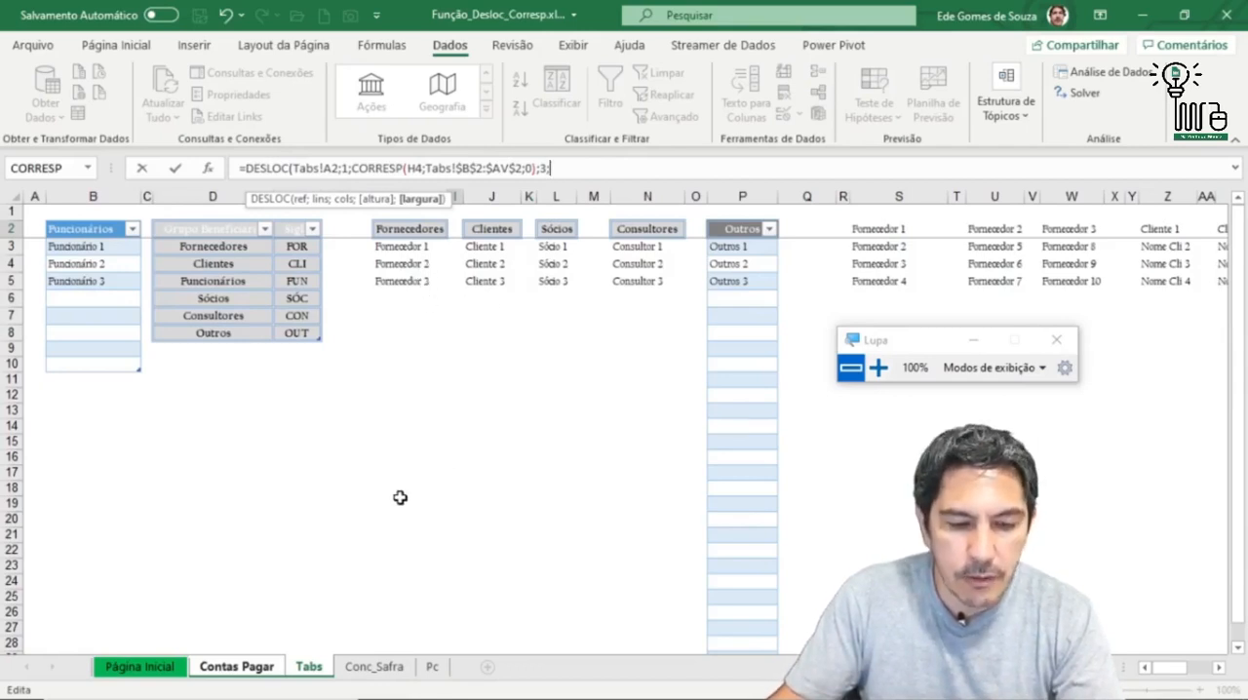
{"action": "type", "text": "1"}
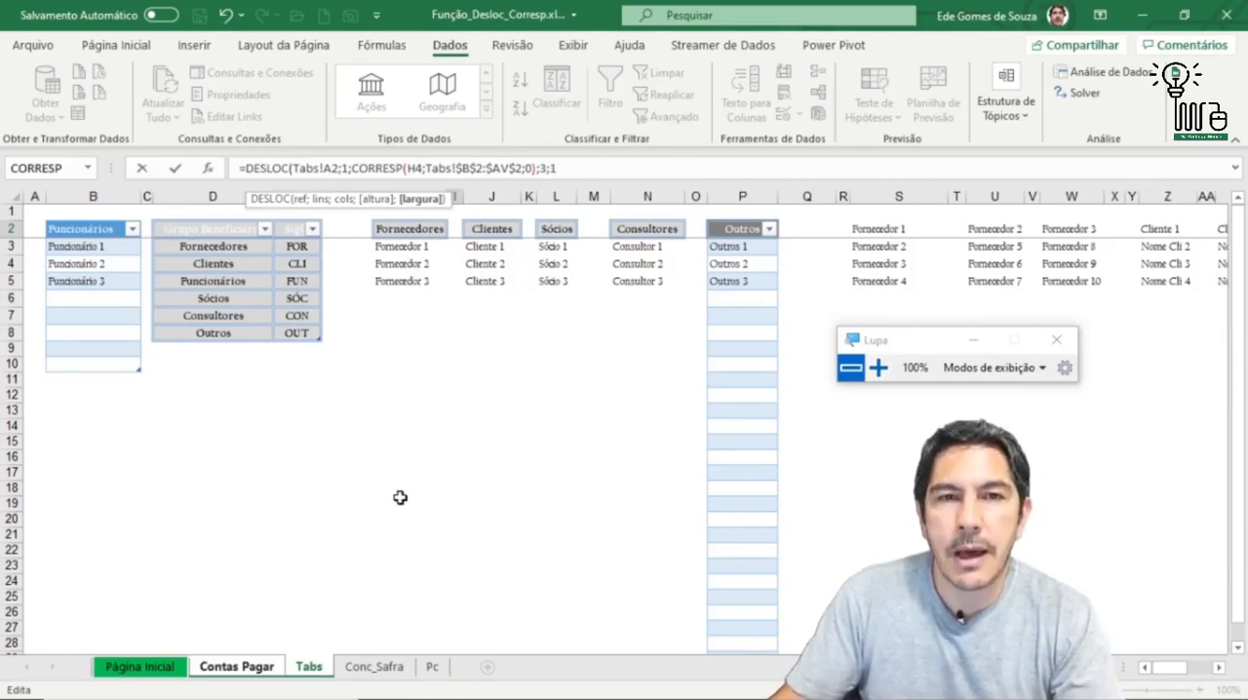
{"action": "type", "text": ")"}
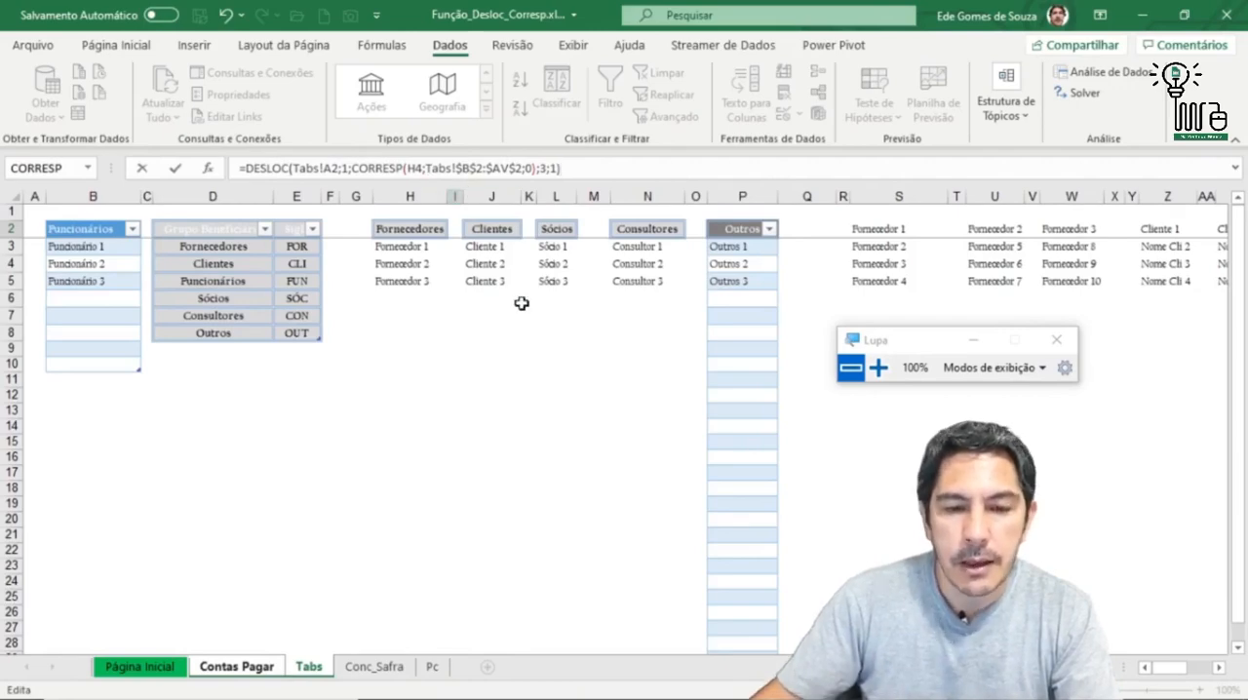
{"action": "key", "text": "Return"}
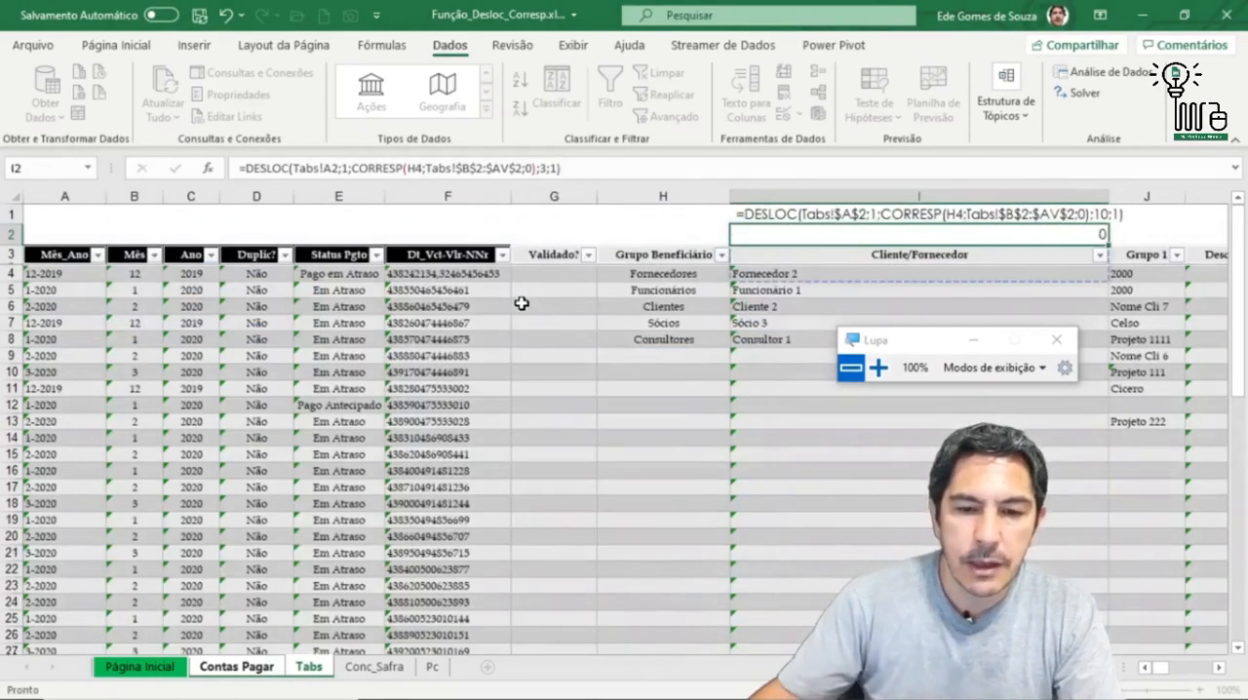
{"action": "left_click", "coordinate": [978, 234]}
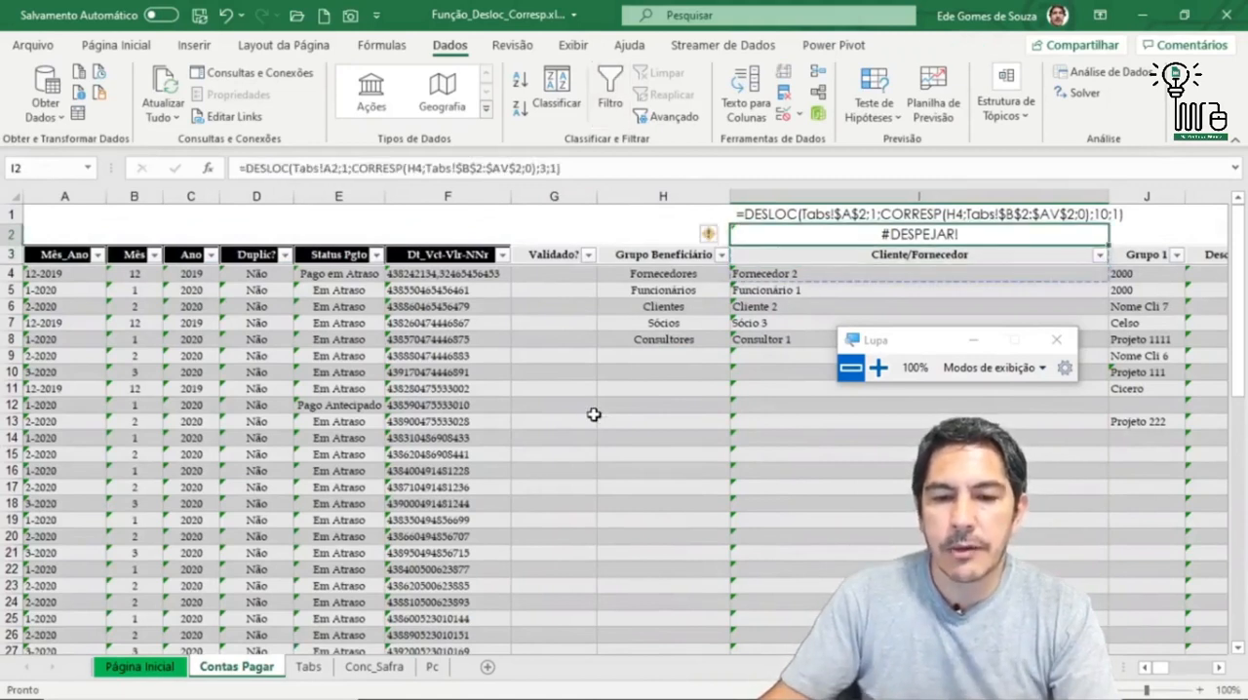
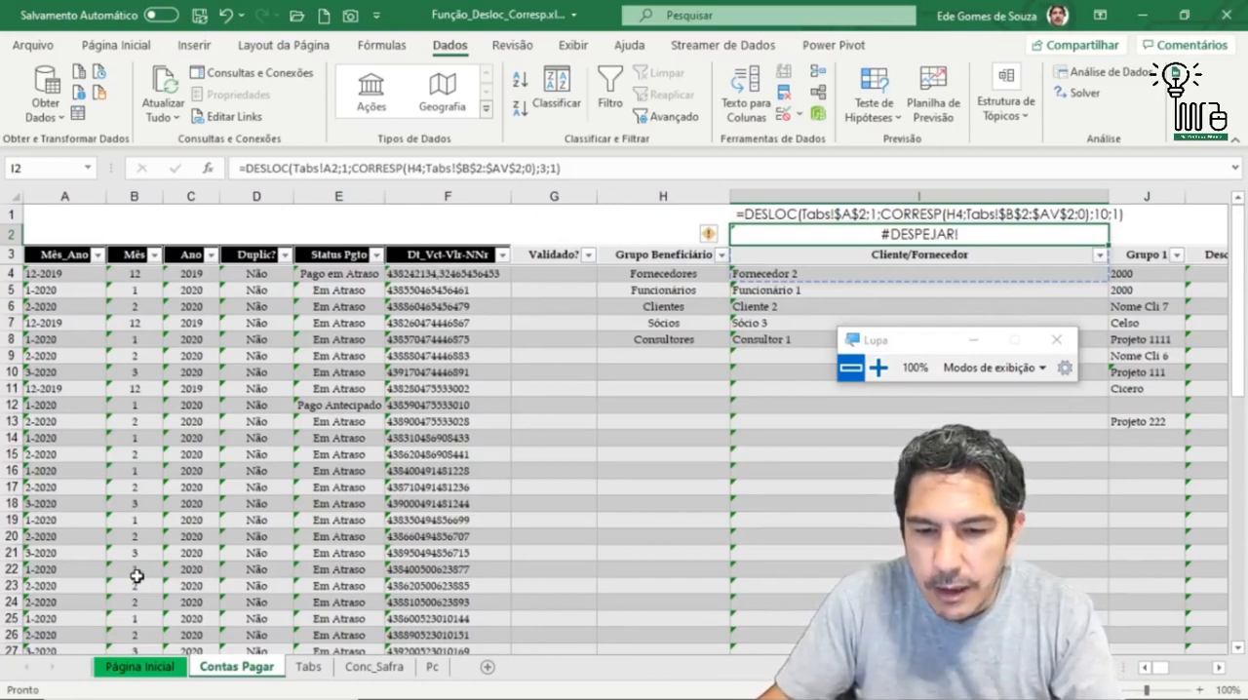
Step: Undo the DESLOC formula entry in I2
{"action": "left_click", "coordinate": [227, 16]}
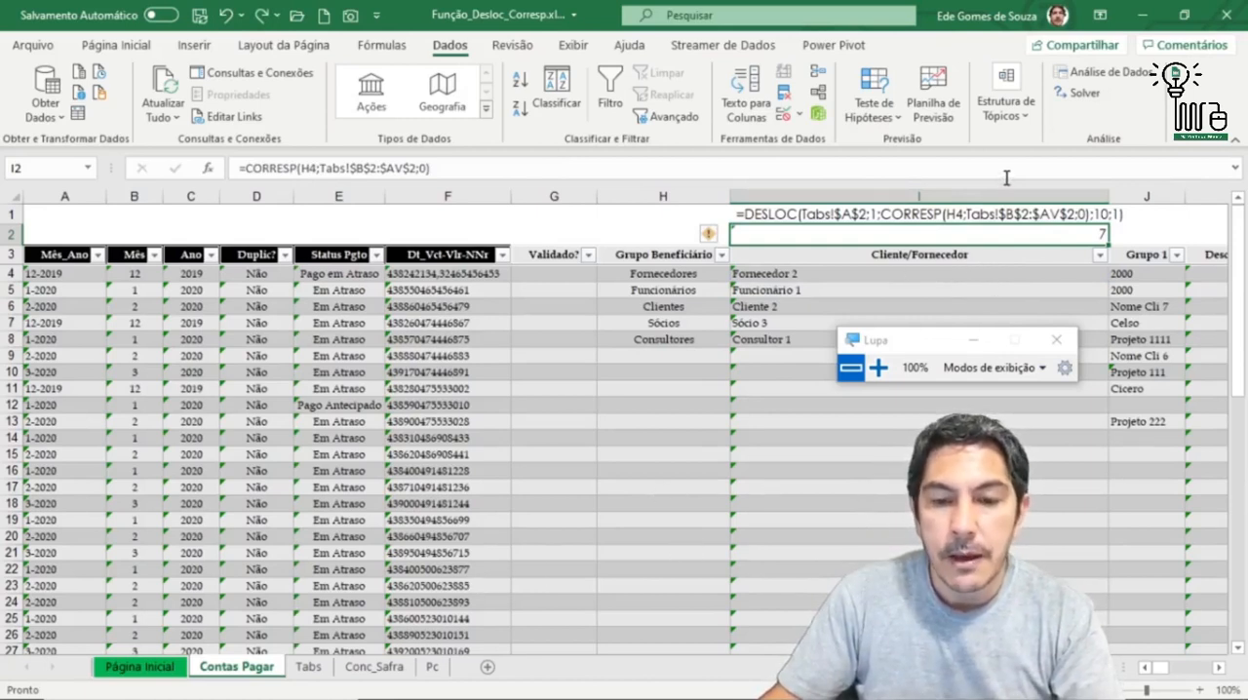
Step: Try entering the DESLOC text in I1 as a live formula, and undo it to restore the text
{"action": "left_click", "coordinate": [790, 214]}
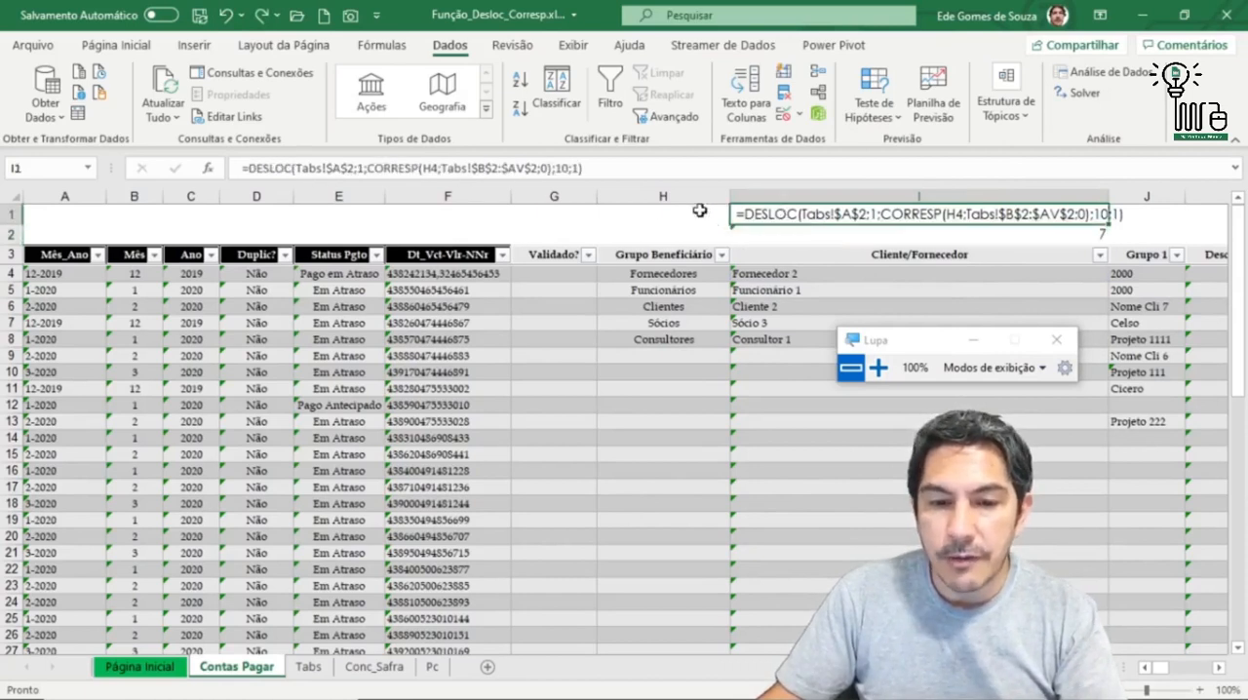
{"action": "left_click", "coordinate": [231, 167]}
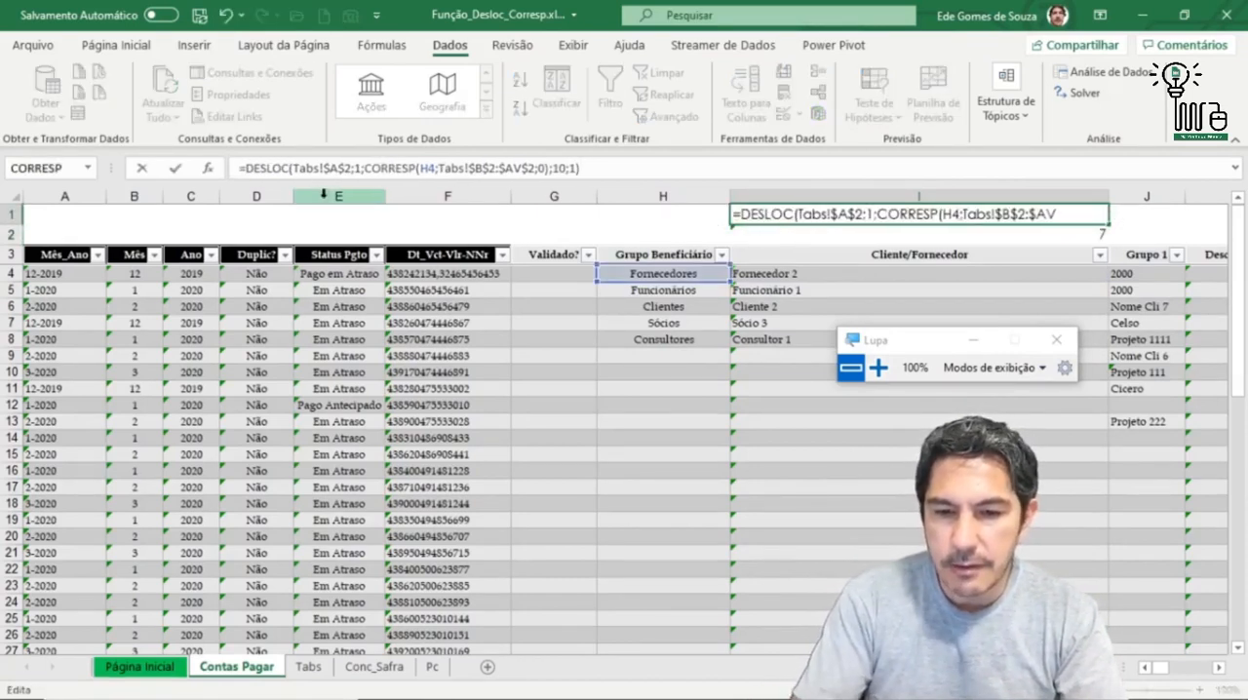
{"action": "key", "text": "Return"}
{"action": "left_click", "coordinate": [807, 214]}
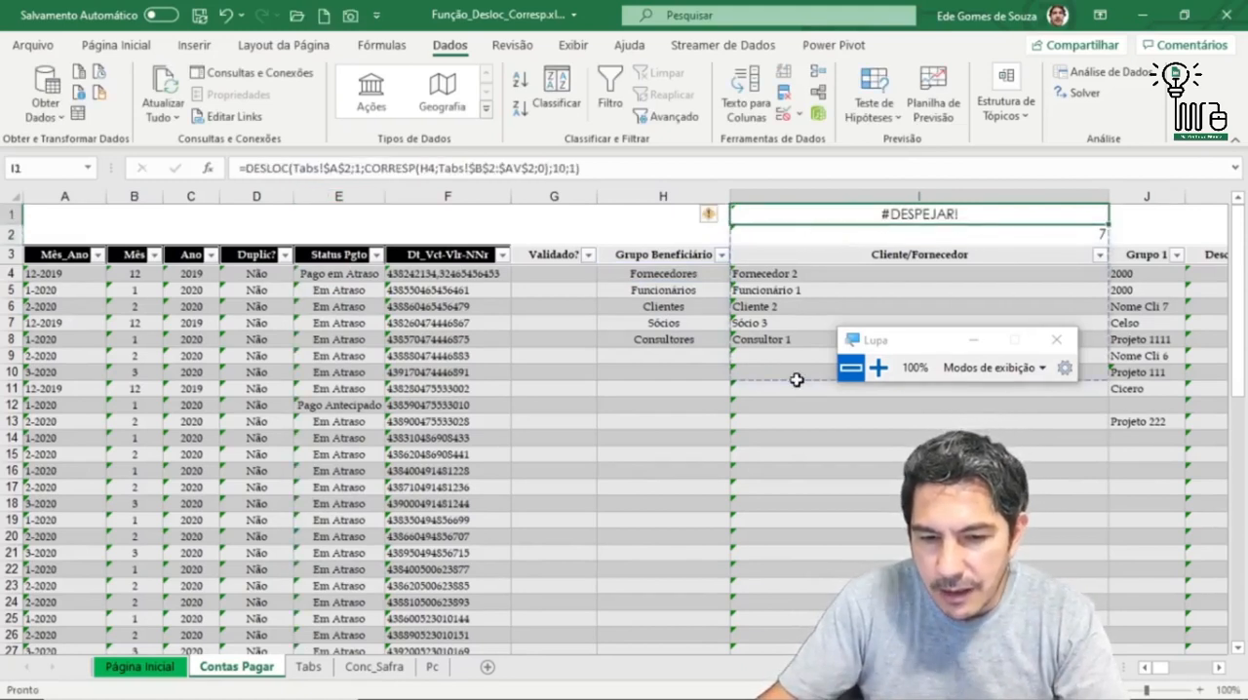
{"action": "left_click", "coordinate": [223, 18]}
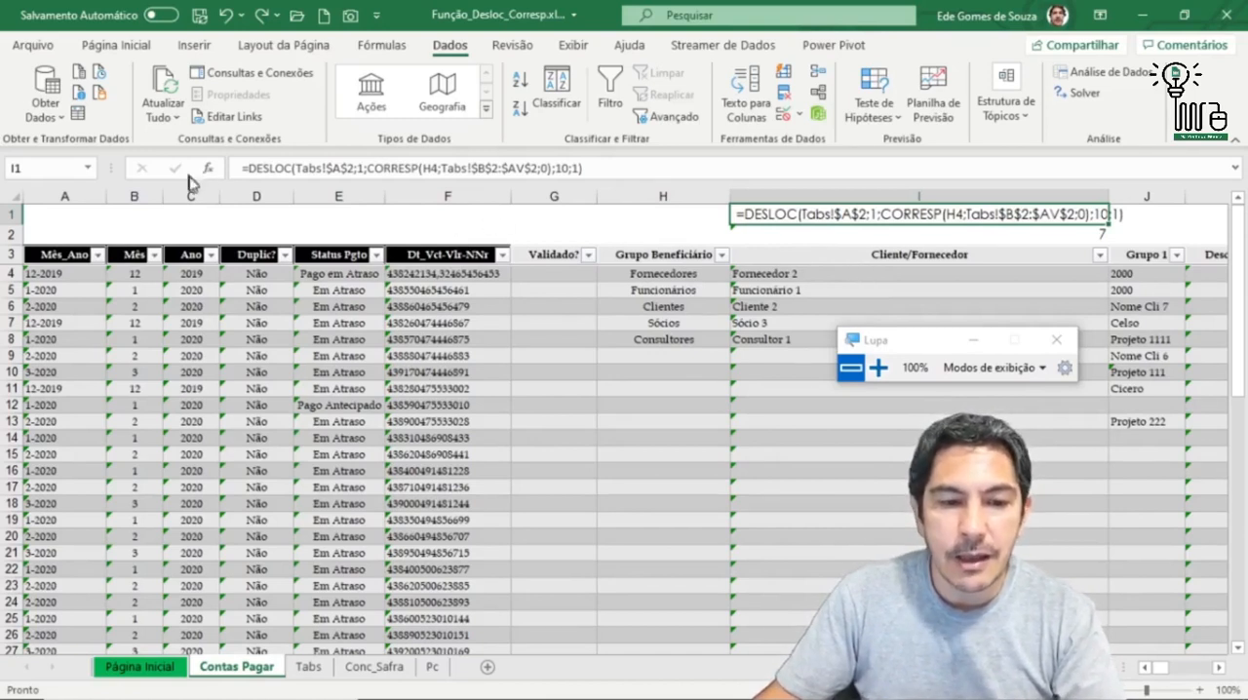
Step: Review the full DESLOC formula text in I1, and examine the list criterion and source formula in the data validation of I4
{"action": "left_click_drag", "start_coordinate": [239, 168], "coordinate": [673, 168]}
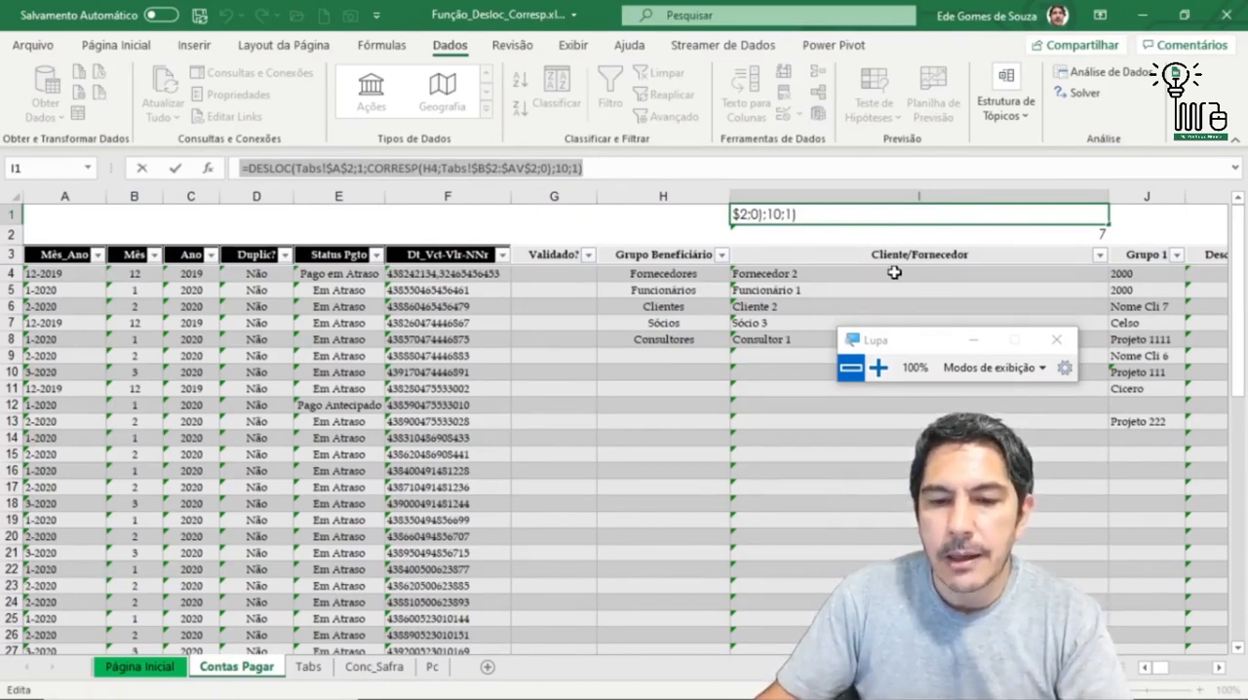
{"action": "key", "text": "Escape"}
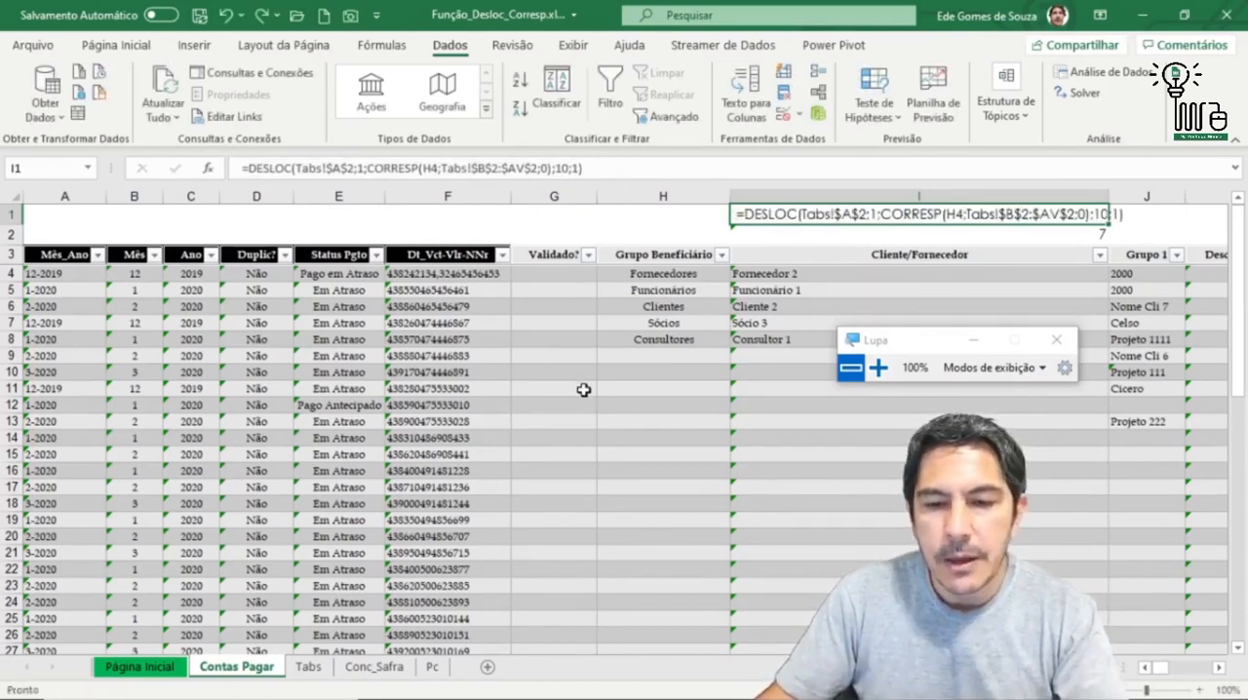
{"action": "left_click", "coordinate": [905, 277]}
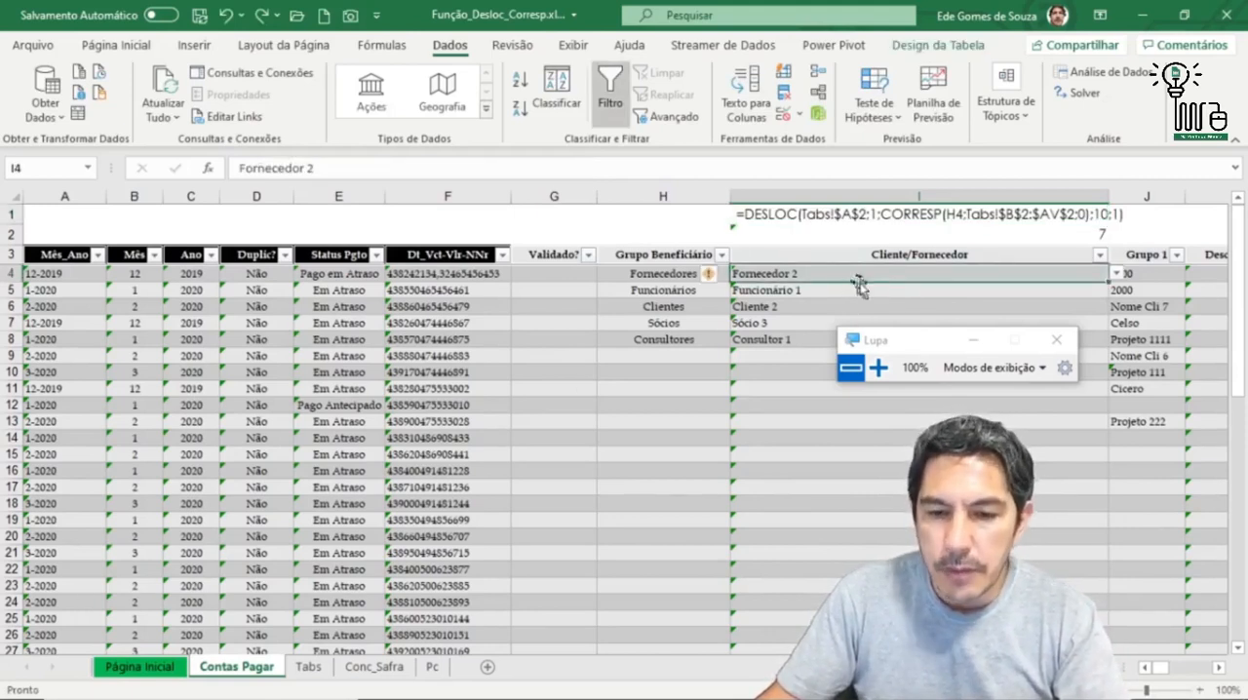
{"action": "left_click", "coordinate": [783, 116]}
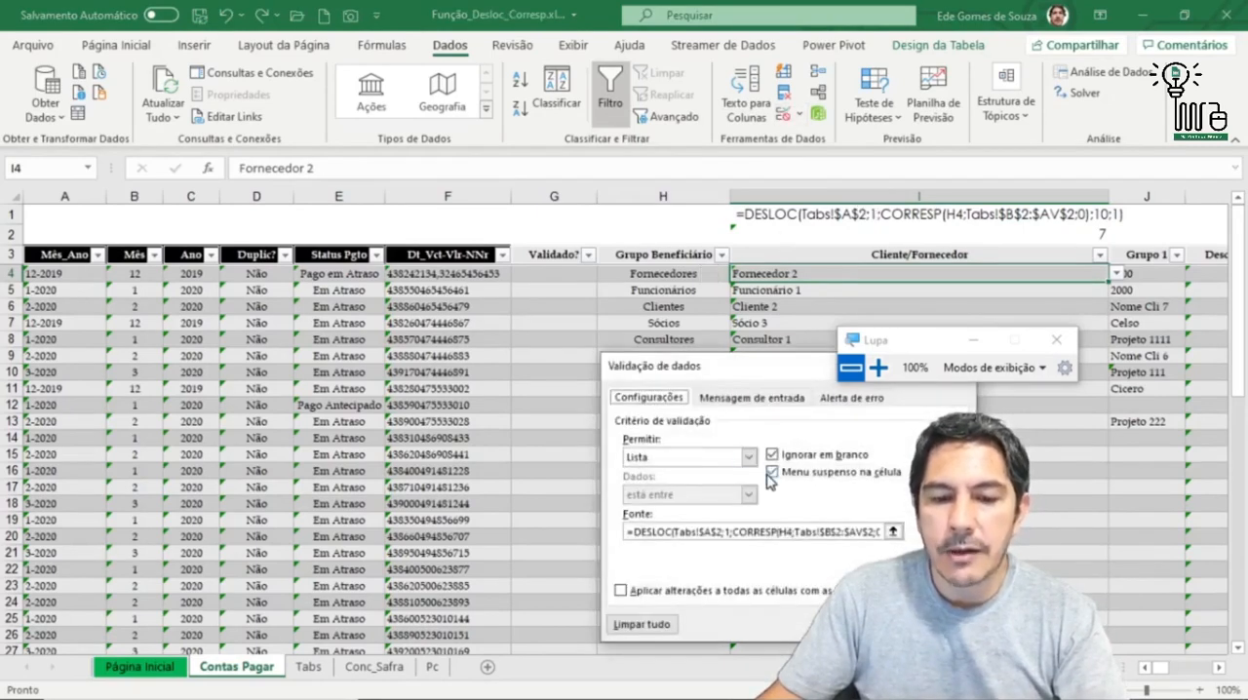
{"action": "left_click", "coordinate": [752, 460]}
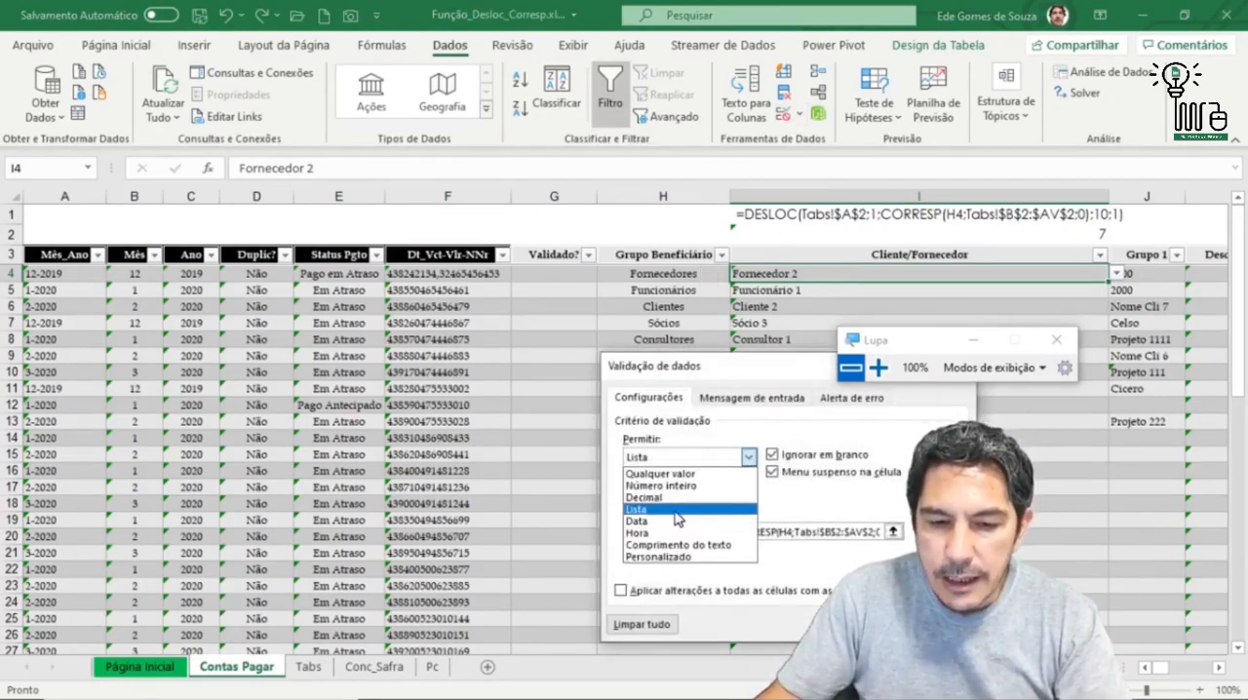
{"action": "left_click", "coordinate": [750, 459]}
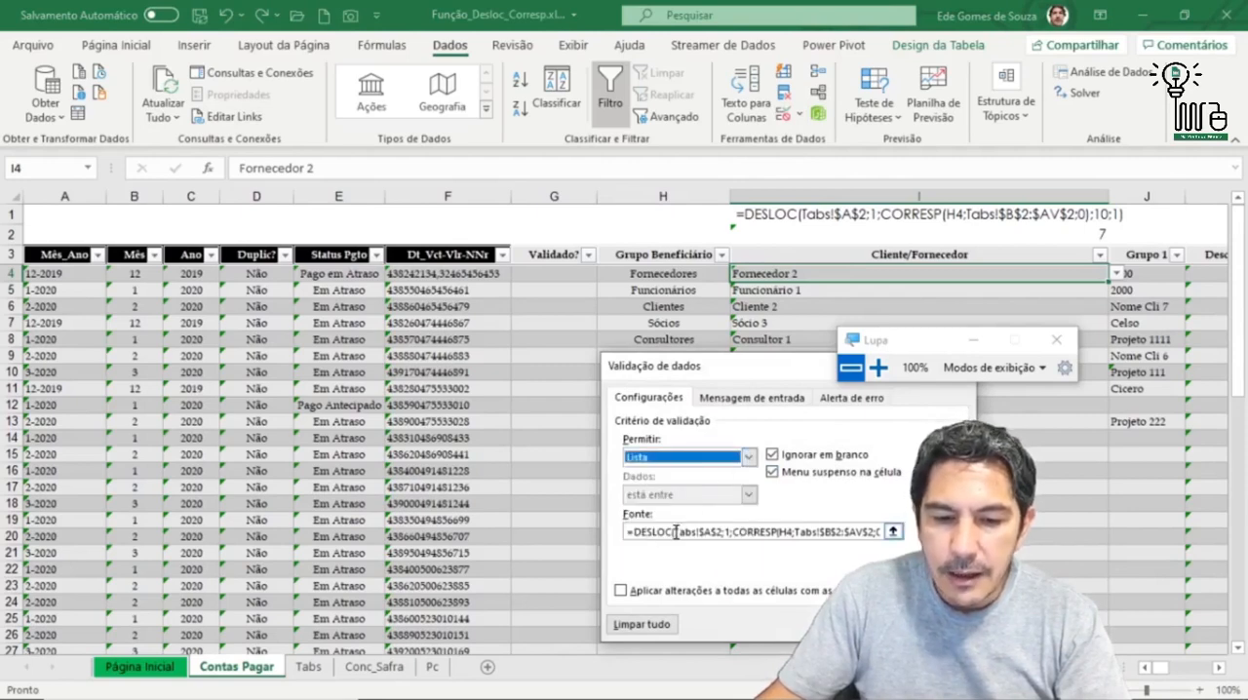
{"action": "left_click", "coordinate": [629, 534]}
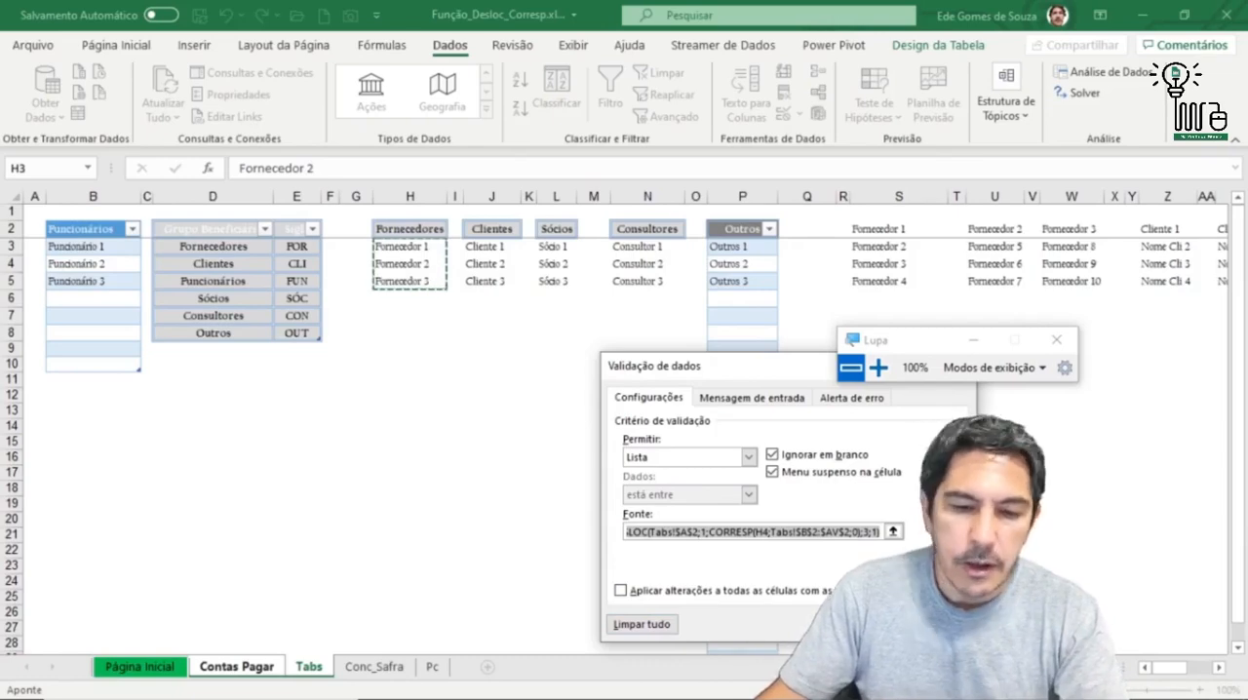
{"action": "key", "text": "Return"}
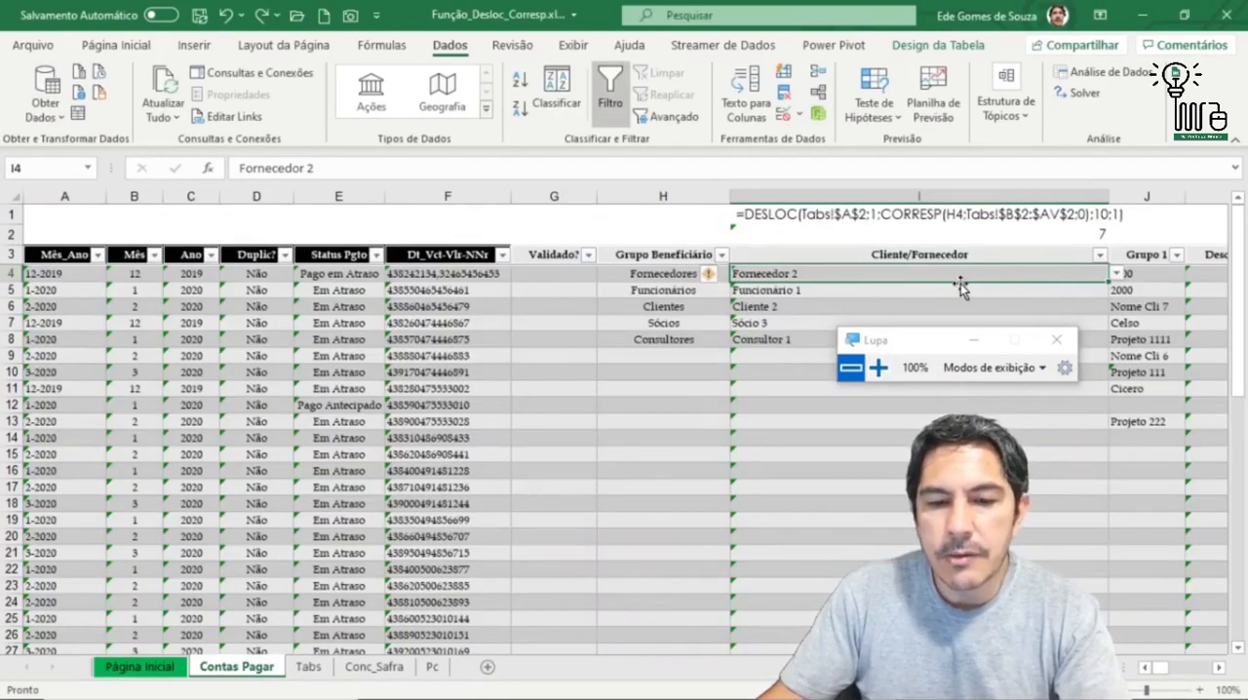
Step: Inspect the group options offered in H4 and the dependent Cliente/Fornecedor options in I4, keeping Fornecedores and Fornecedor 2
{"action": "left_click", "coordinate": [685, 275]}
{"action": "left_click", "coordinate": [740, 274]}
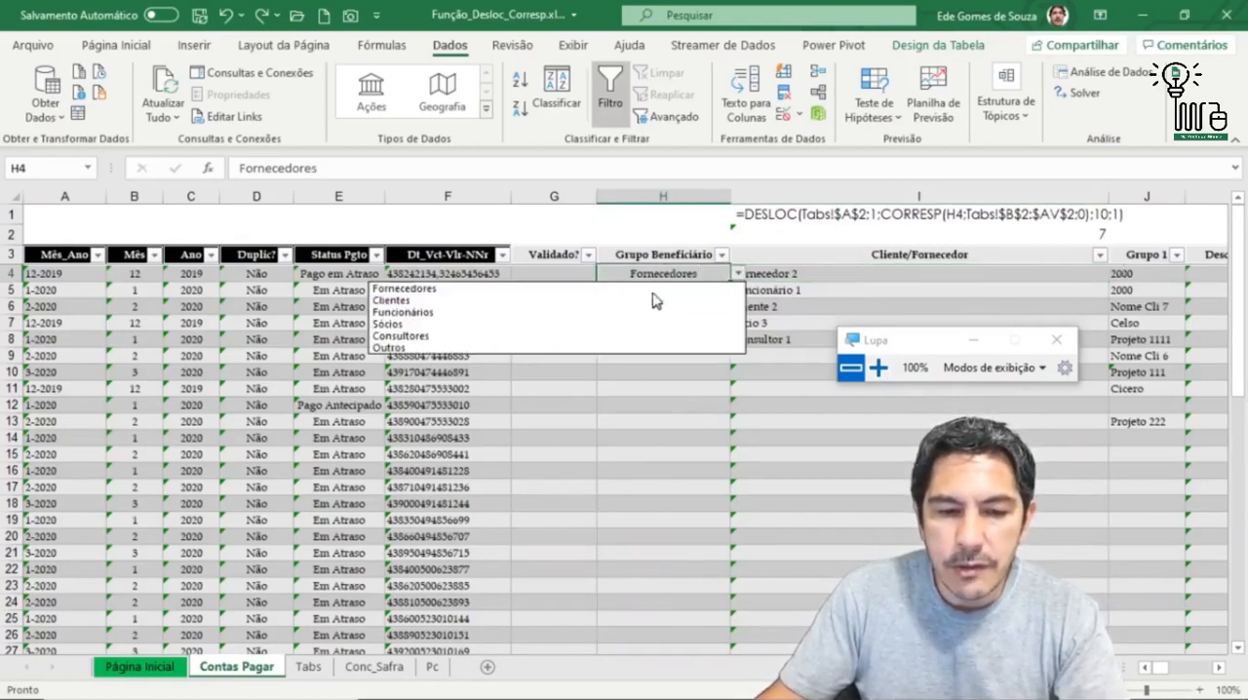
{"action": "left_click", "coordinate": [723, 290]}
{"action": "left_click", "coordinate": [910, 273]}
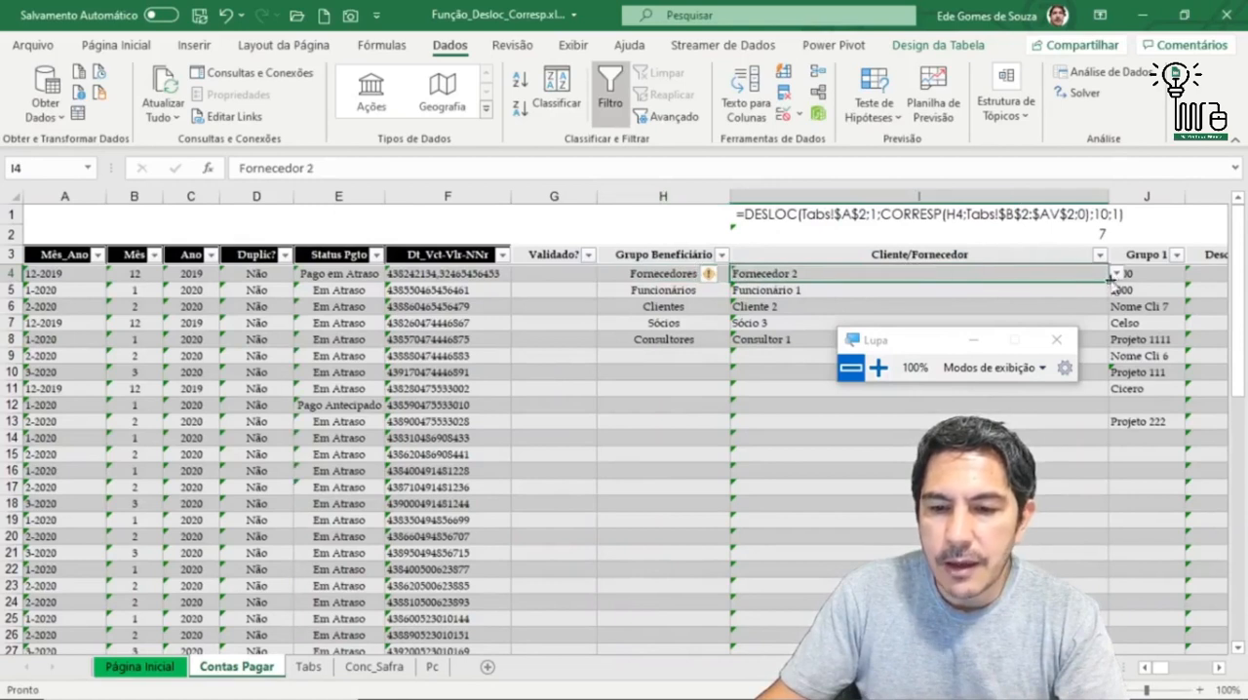
{"action": "left_click", "coordinate": [1117, 274]}
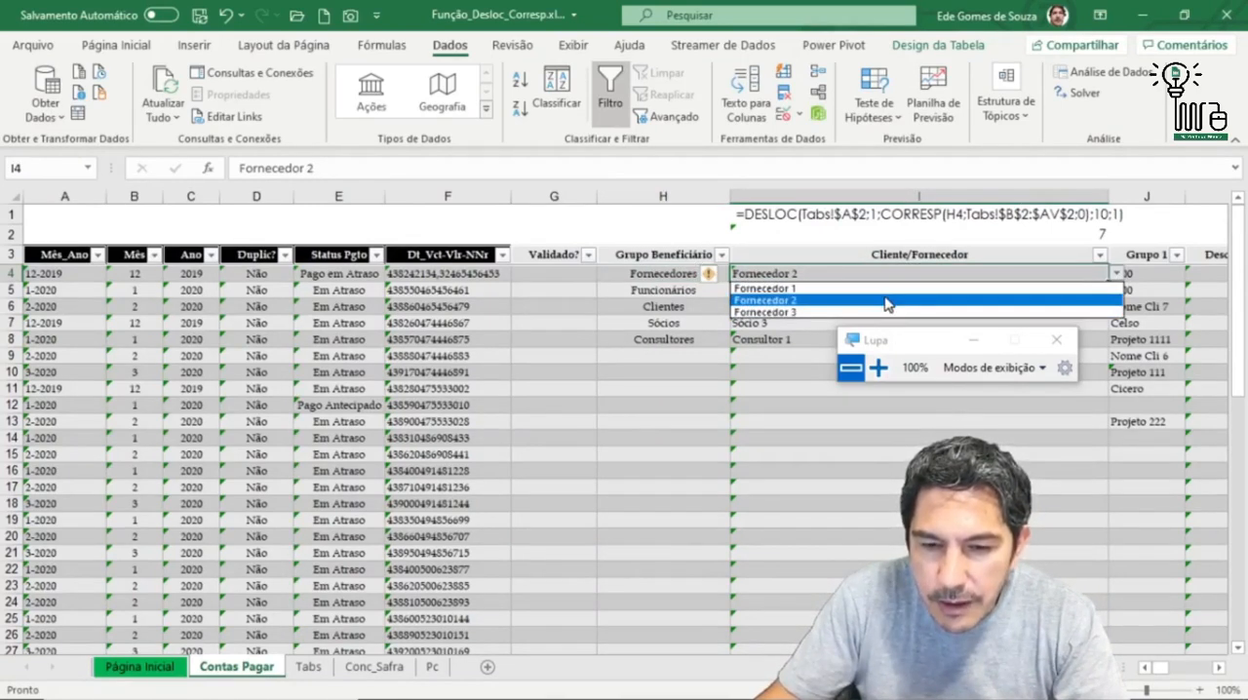
{"action": "left_click", "coordinate": [1117, 274]}
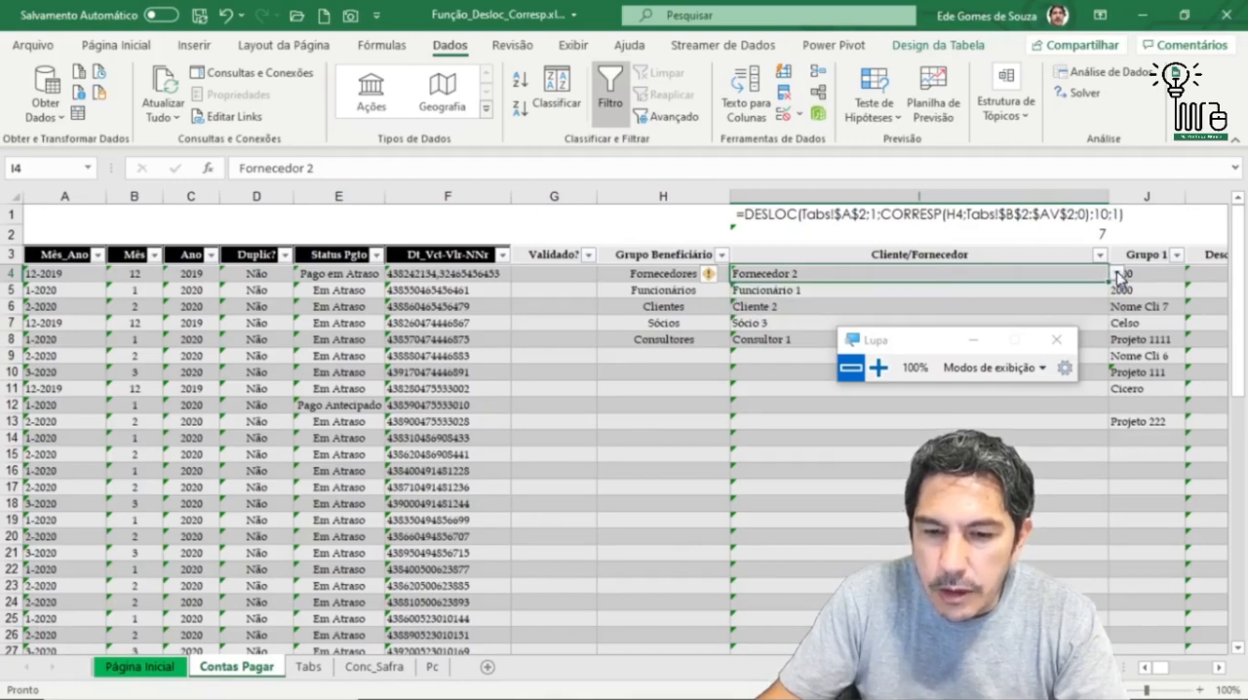
Step: Inspect the dependent Cliente/Fornecedor options in I5 for the Funcionários group, keeping Funcionário 1
{"action": "left_click", "coordinate": [671, 290]}
{"action": "left_click", "coordinate": [1000, 293]}
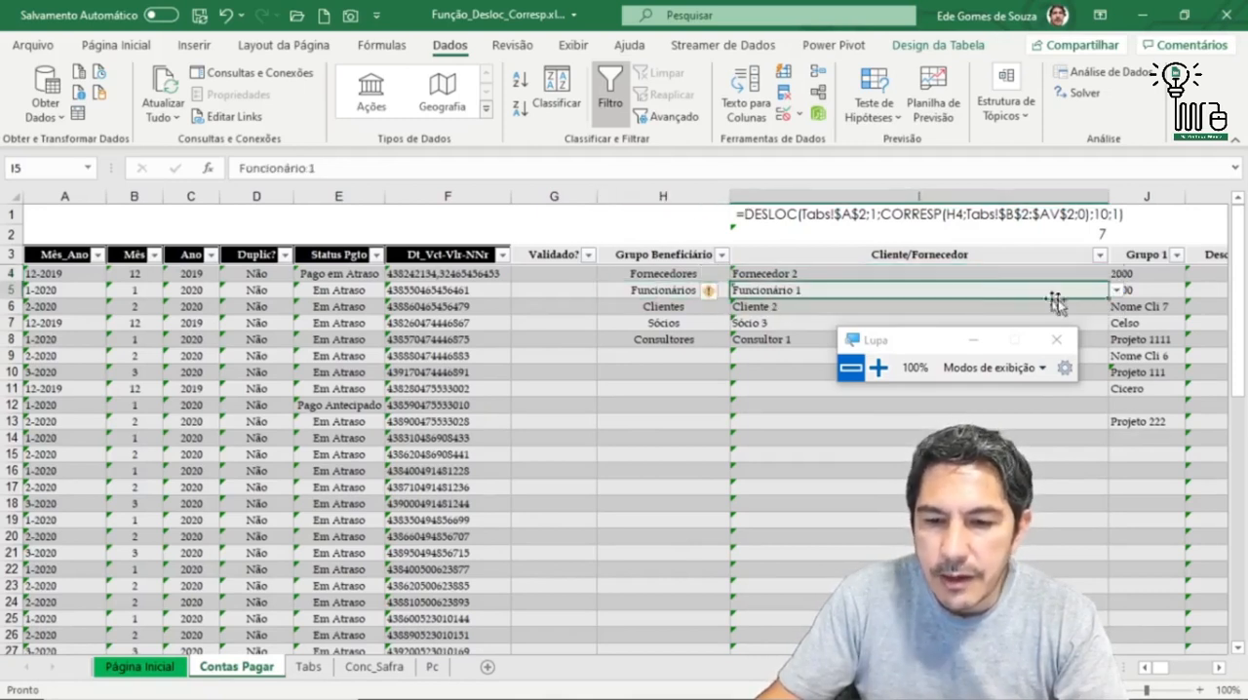
{"action": "left_click", "coordinate": [1116, 291]}
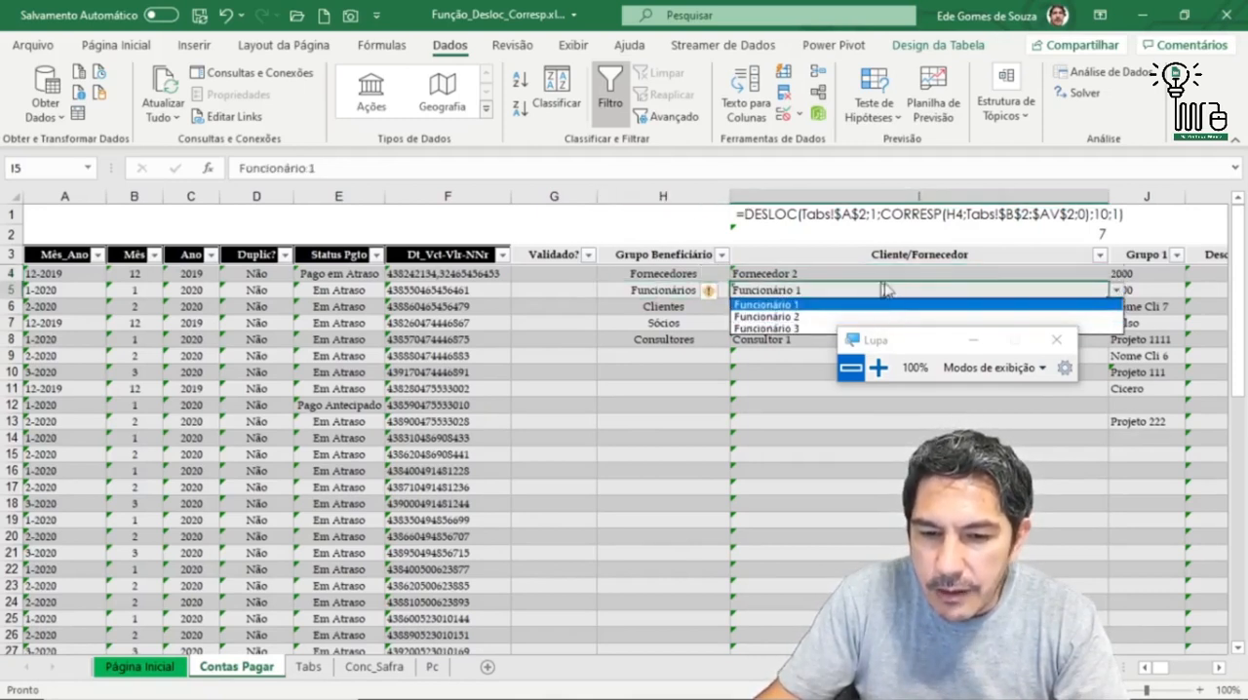
{"action": "left_click", "coordinate": [1116, 290]}
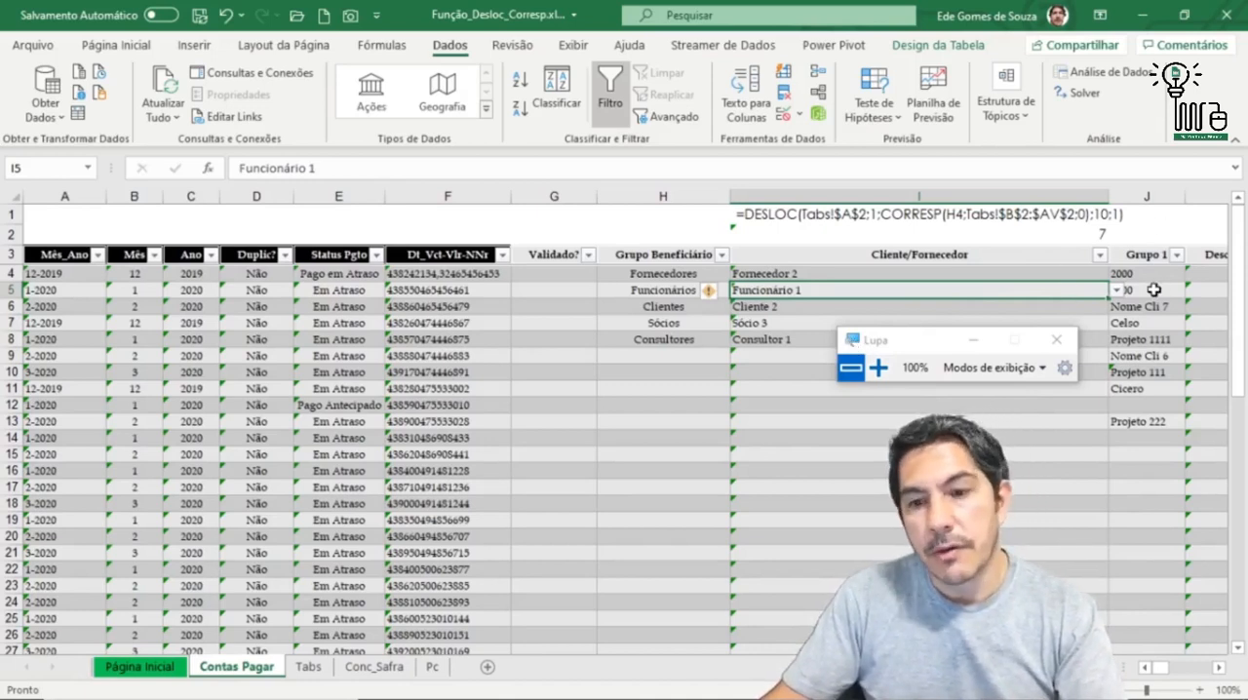
Step: Examine the data validation source formula of the Grupo 1 cell J4, and close the settings
{"action": "left_click", "coordinate": [1220, 669]}
{"action": "left_click", "coordinate": [1221, 669]}
{"action": "left_click", "coordinate": [700, 274]}
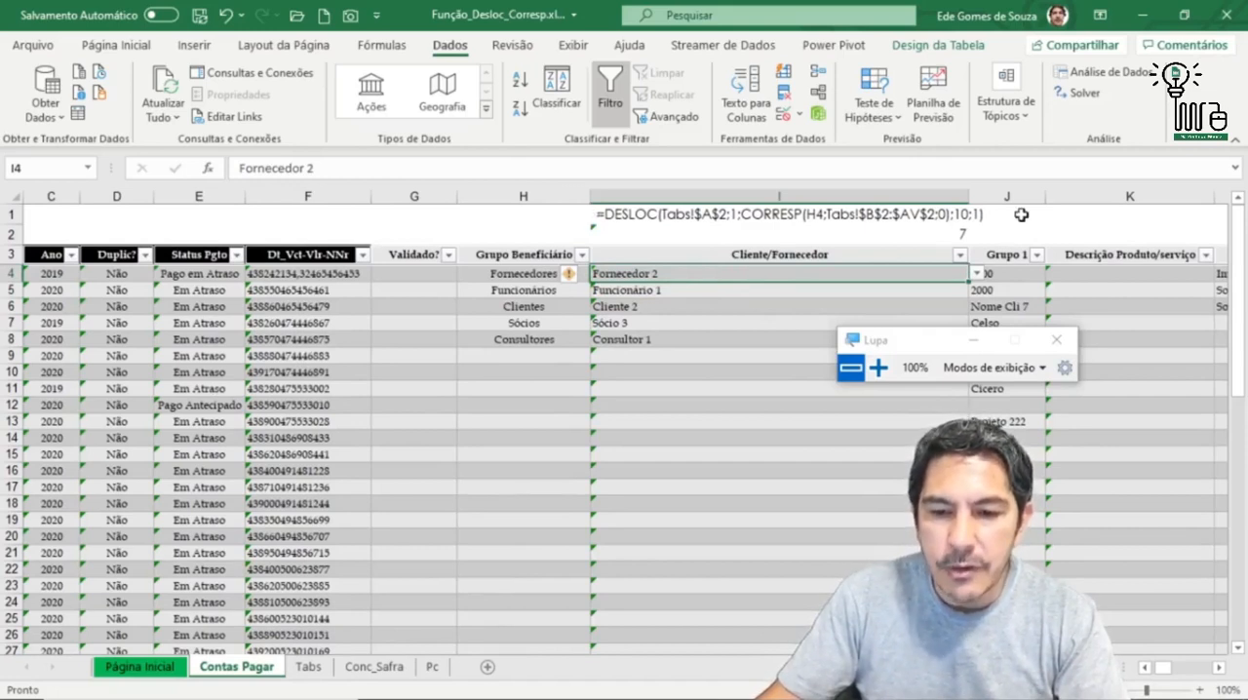
{"action": "left_click", "coordinate": [1016, 277]}
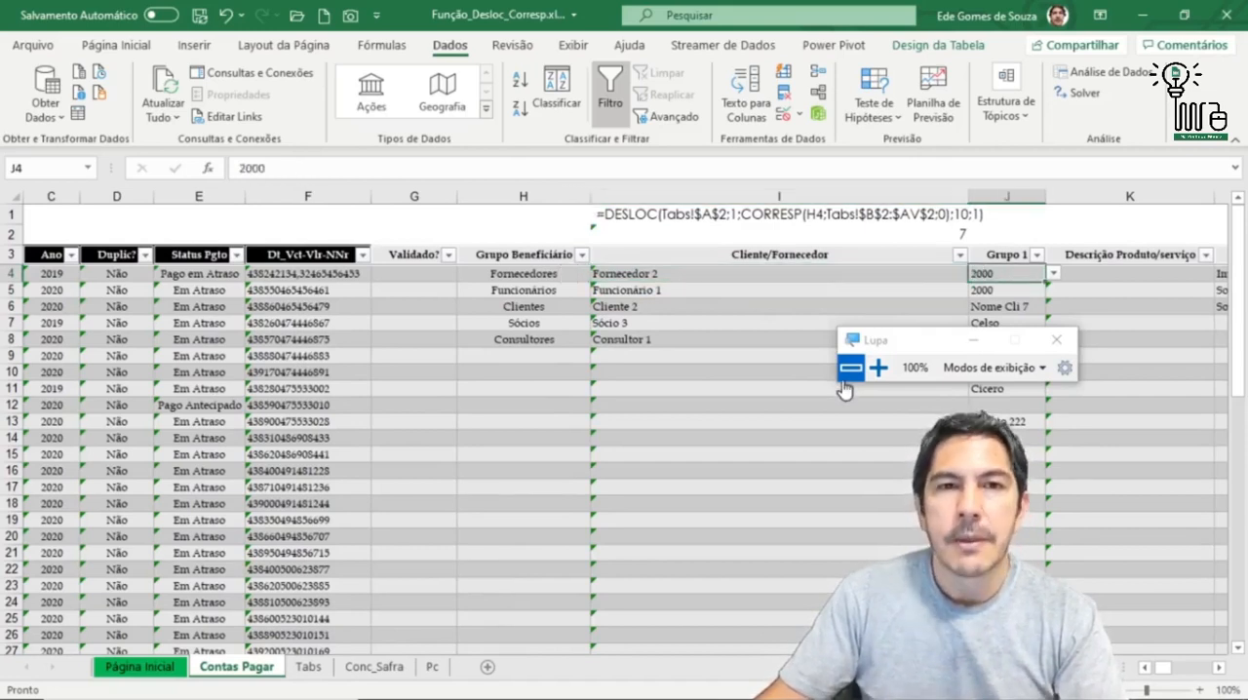
{"action": "left_click", "coordinate": [785, 115]}
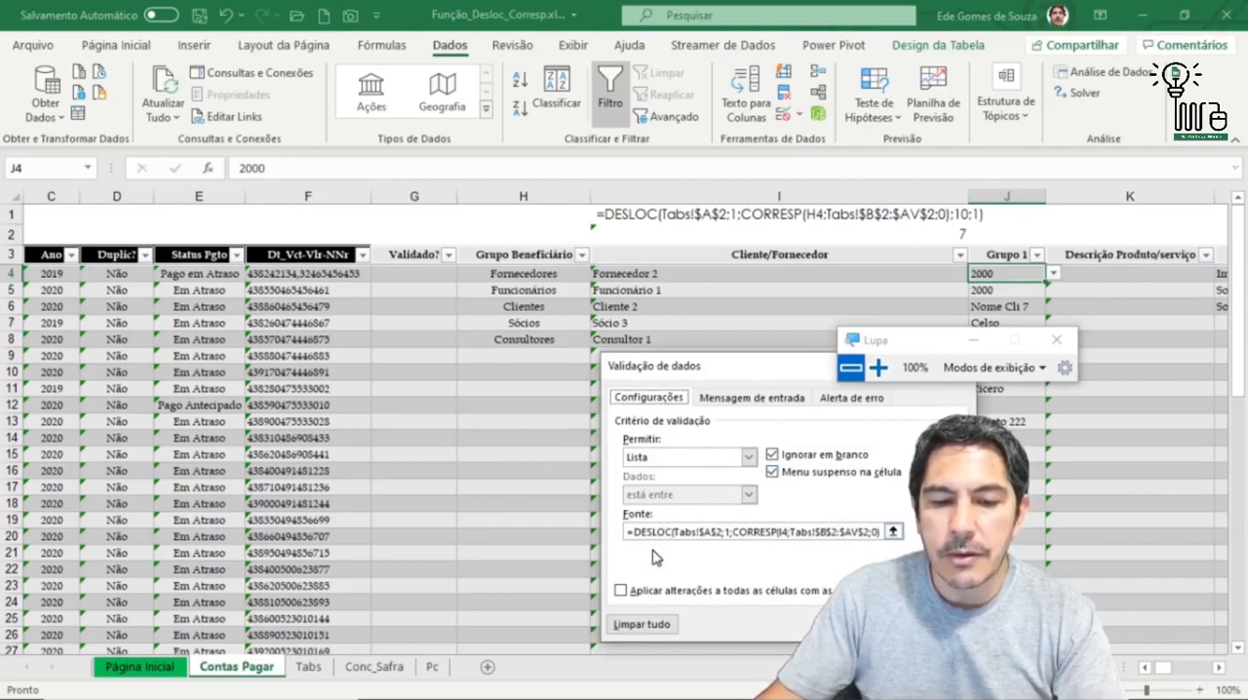
{"action": "left_click", "coordinate": [933, 624]}
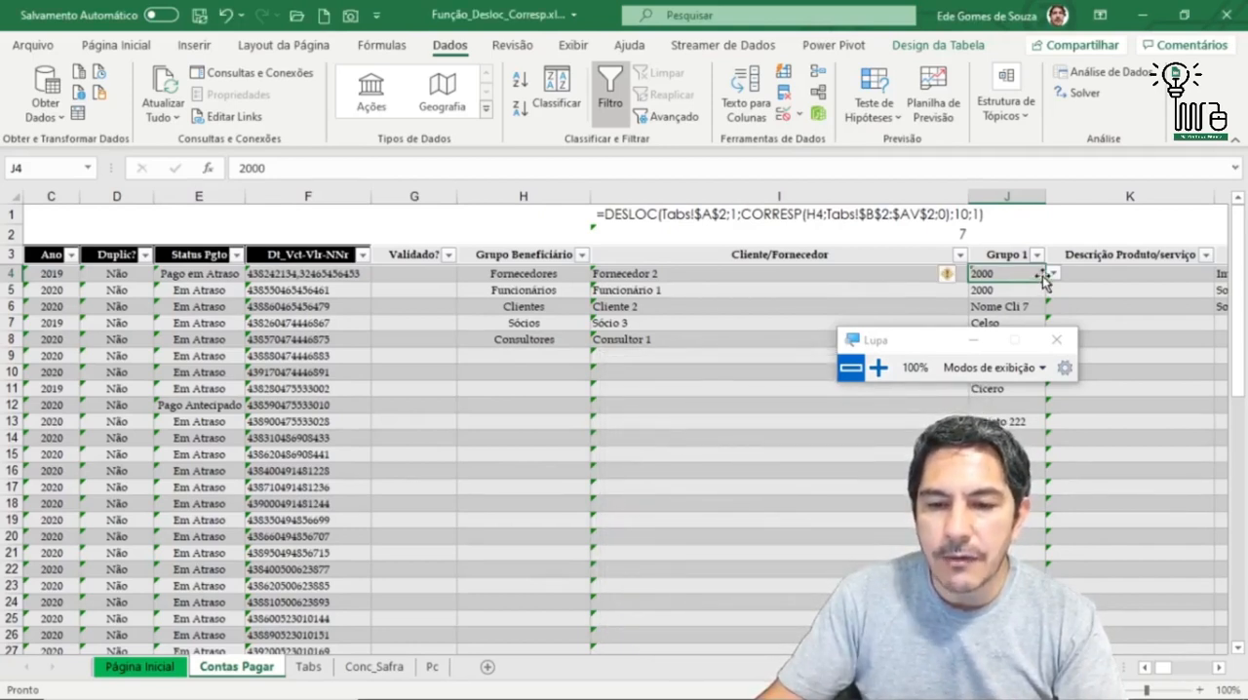
Step: Trace the Cliente/Fornecedor value in I4 to the Fornecedores list in H3:H5 on Tabs, and return to Contas Pagar
{"action": "left_click", "coordinate": [688, 270]}
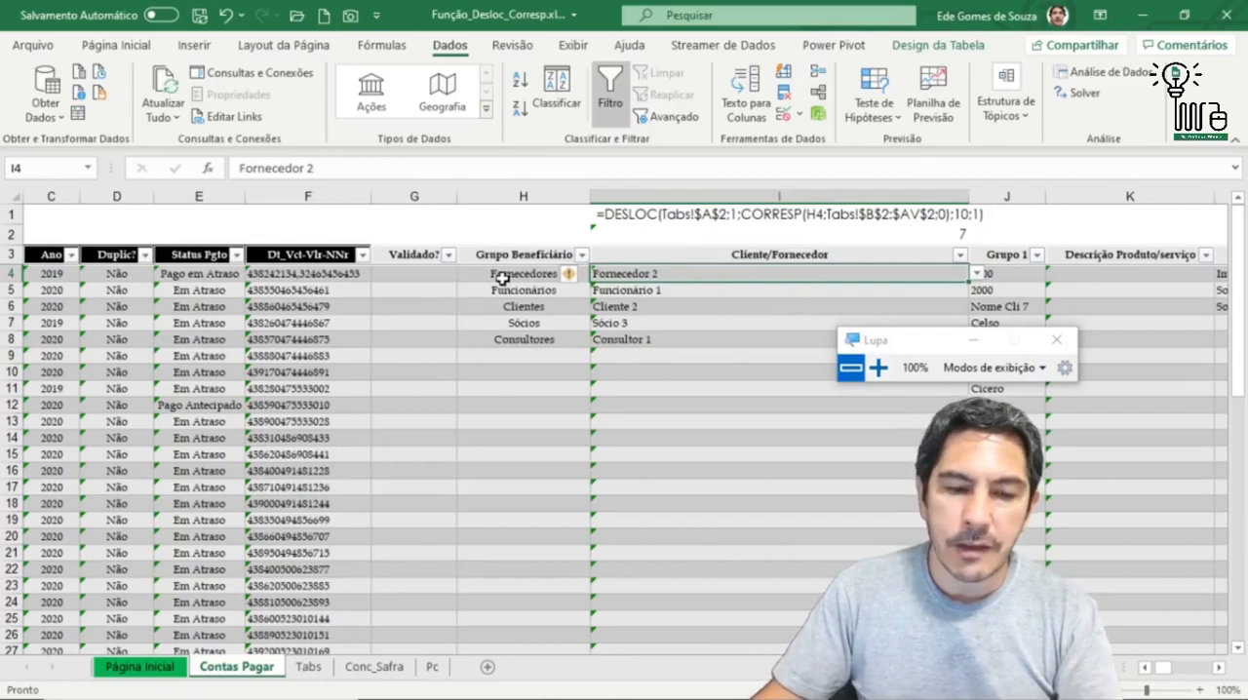
{"action": "left_click", "coordinate": [309, 667]}
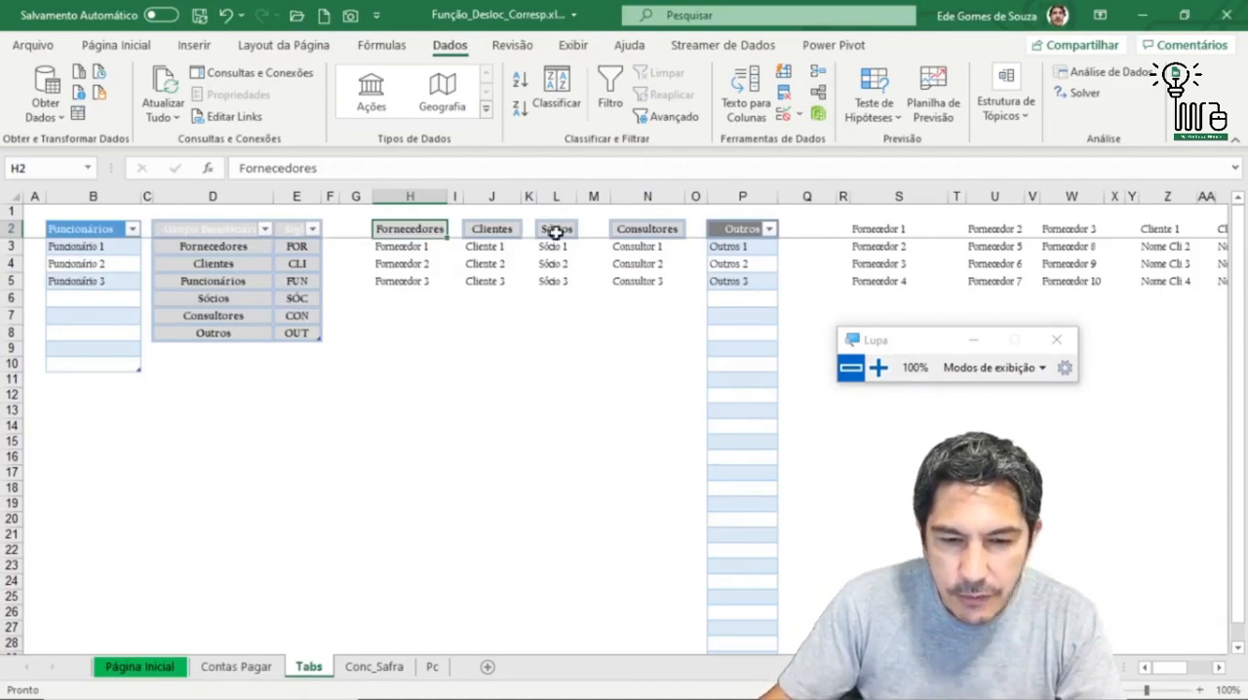
{"action": "left_click", "coordinate": [409, 249]}
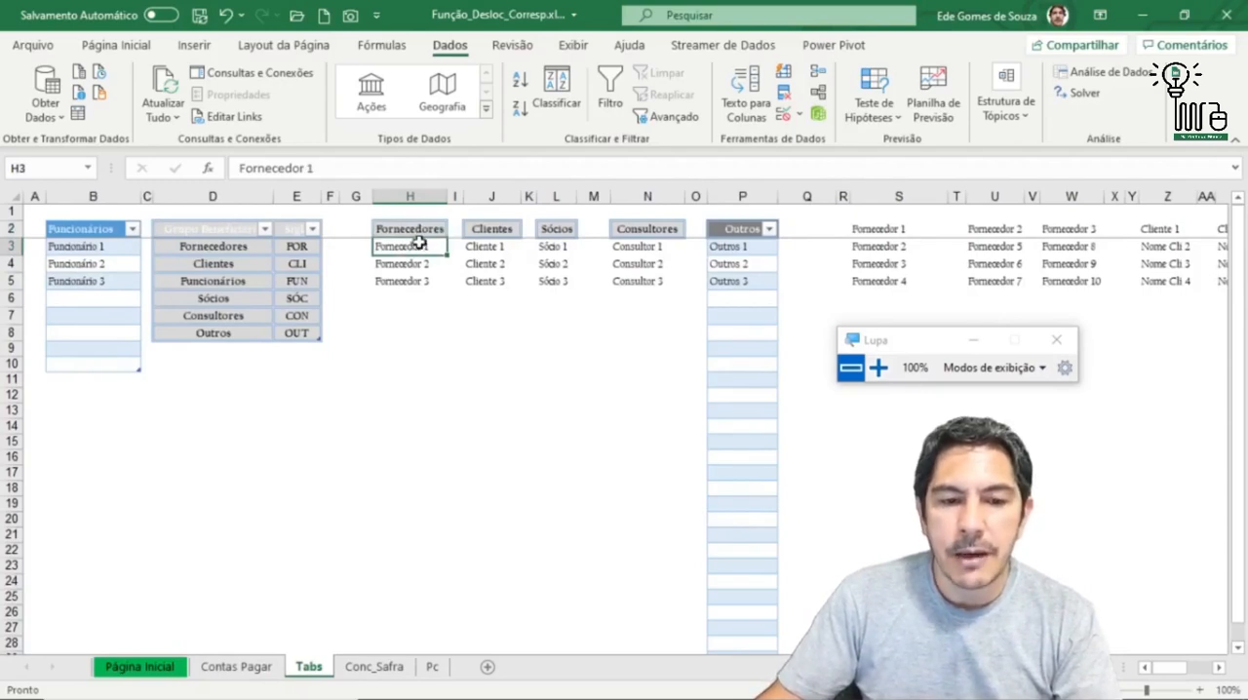
{"action": "left_click_drag", "start_coordinate": [417, 242], "coordinate": [419, 284]}
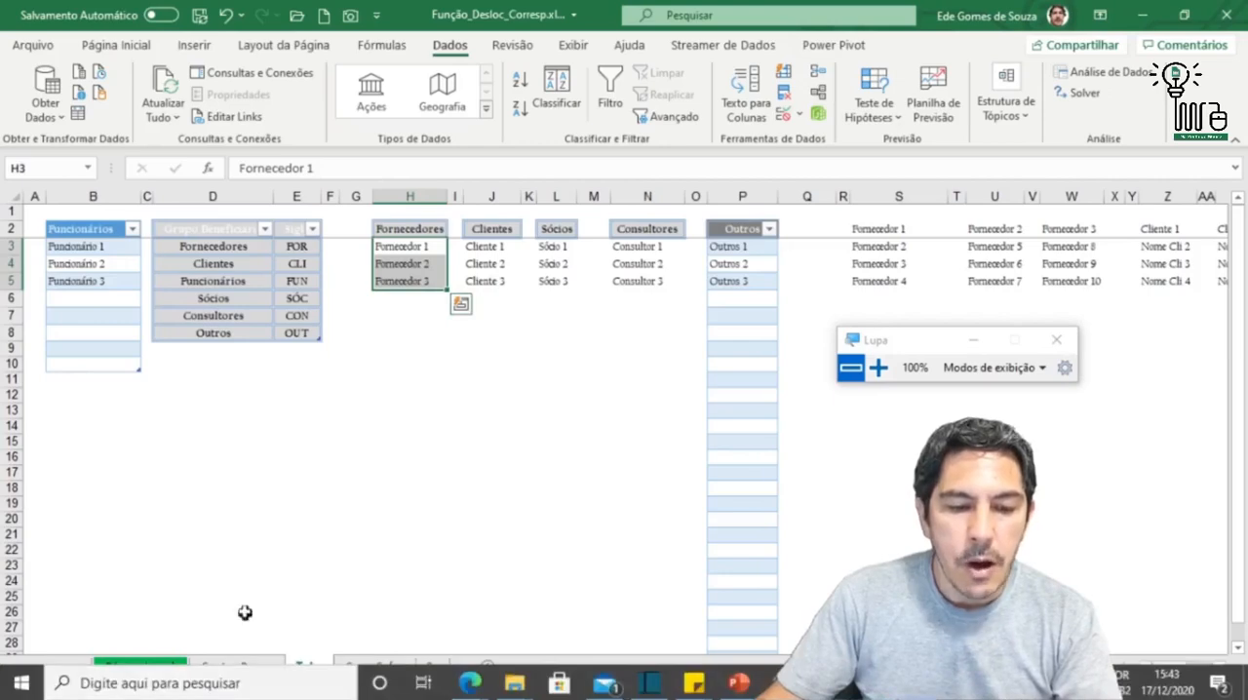
{"action": "left_click", "coordinate": [237, 667]}
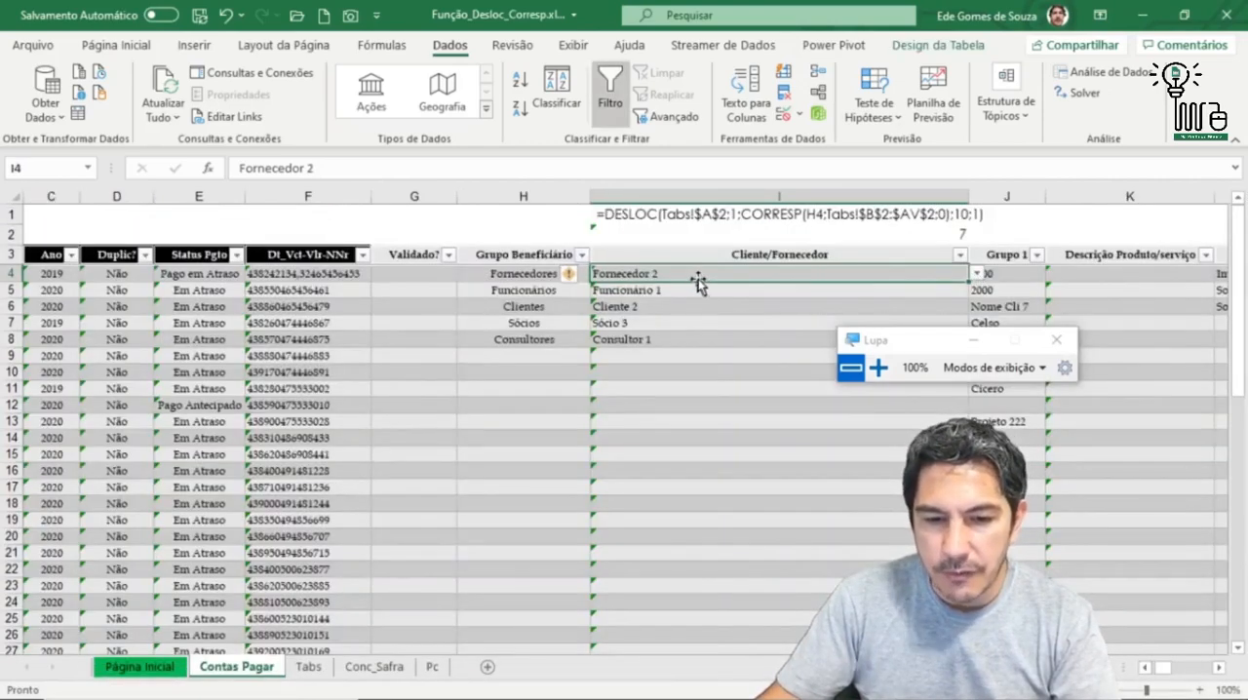
Step: Locate the Fornecedores and Fornecedor 2 headers in row 2 of Tabs, and check the Grupo 1 options offered in J4 on Contas Pagar
{"action": "left_click", "coordinate": [1029, 276]}
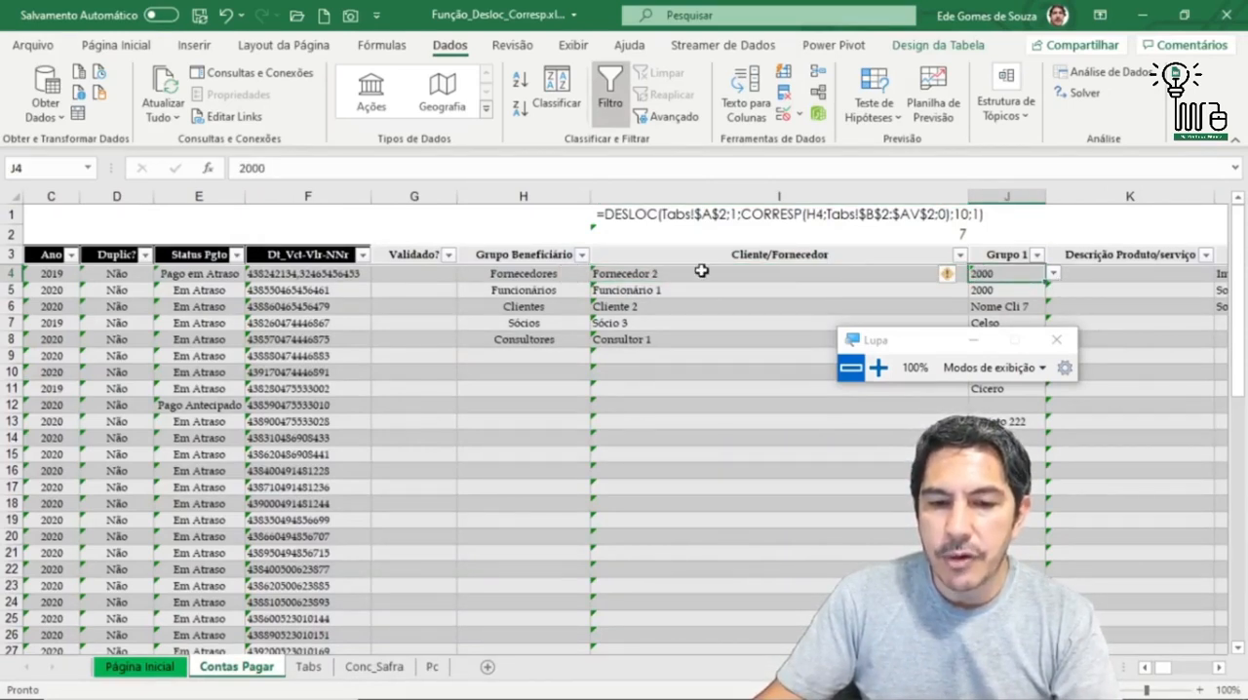
{"action": "left_click", "coordinate": [308, 667]}
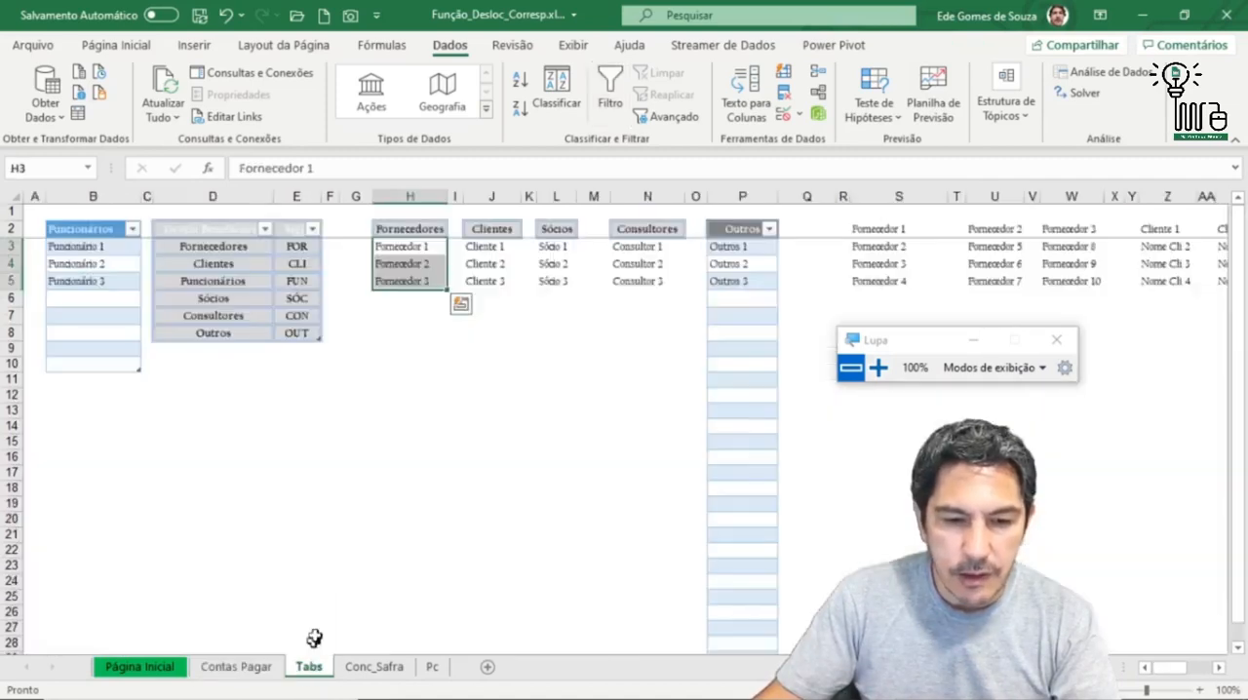
{"action": "left_click", "coordinate": [416, 229]}
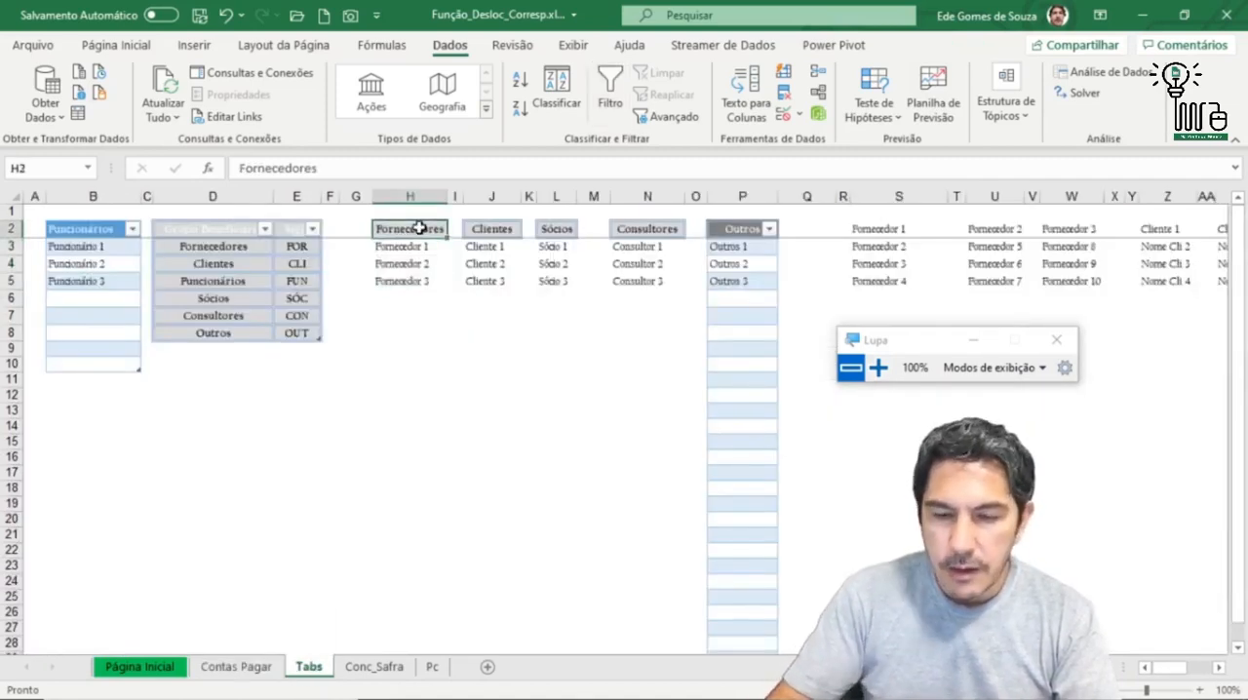
{"action": "left_click", "coordinate": [1011, 231]}
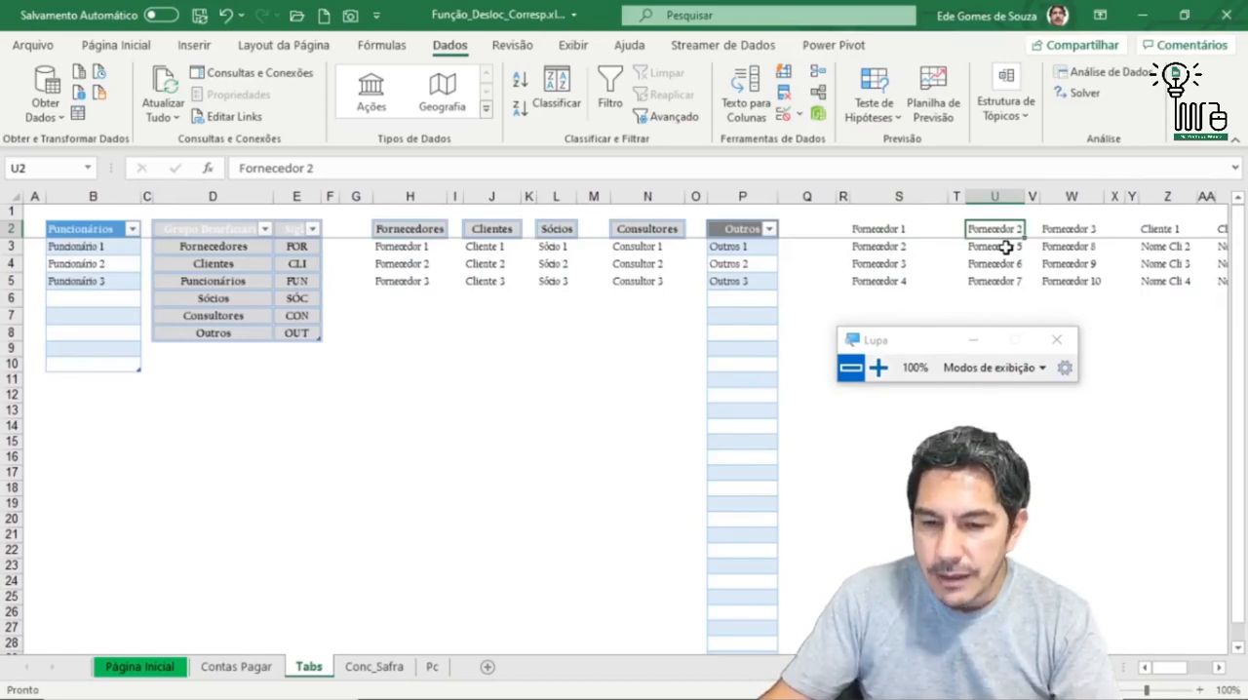
{"action": "left_click", "coordinate": [266, 672]}
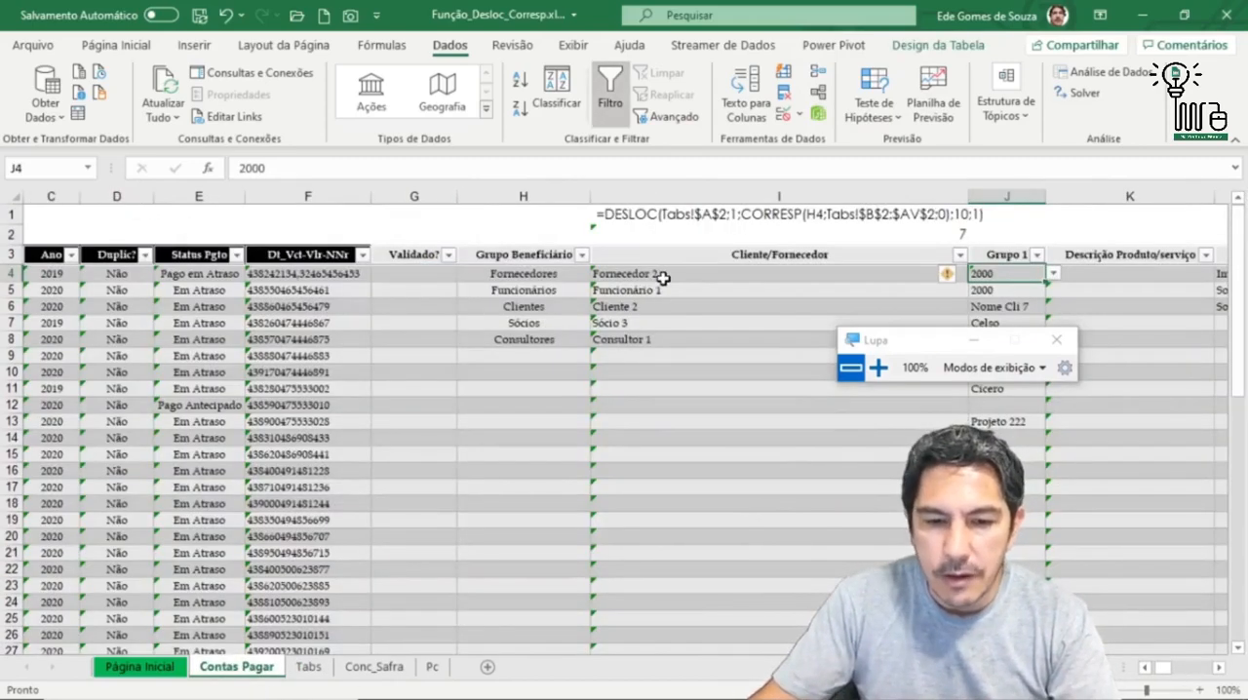
{"action": "left_click", "coordinate": [1054, 274]}
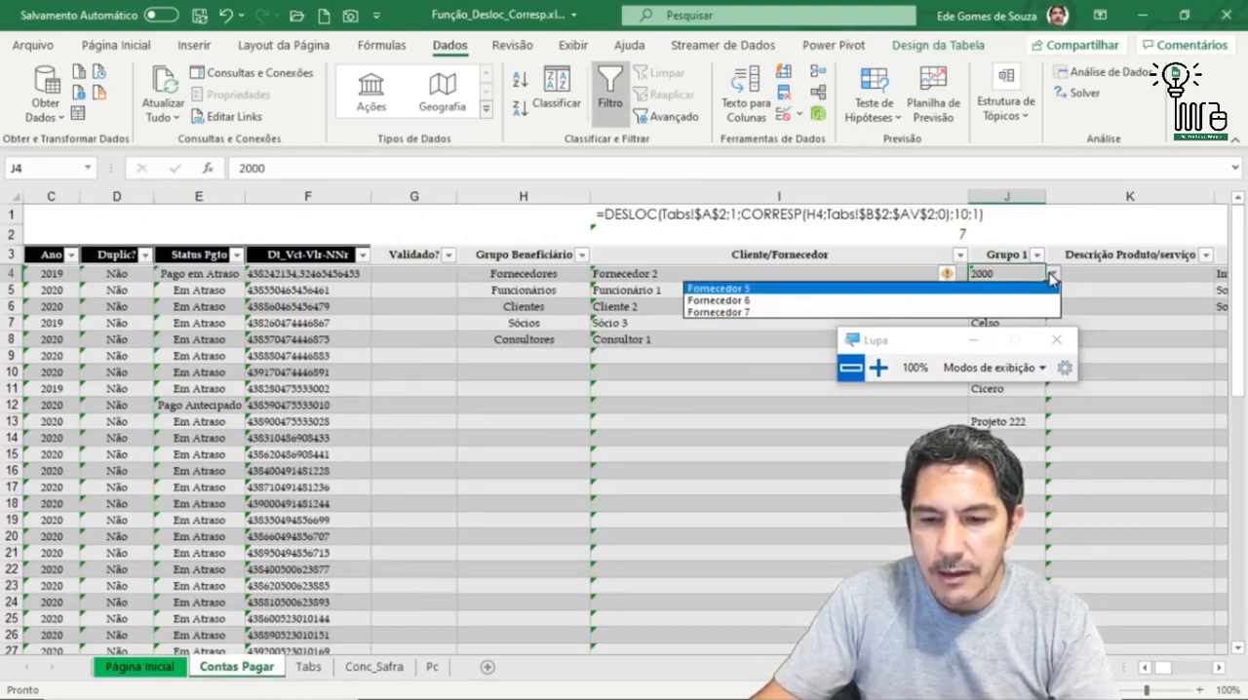
Step: Compare the Grupo 1 options offered in J4 with the items under the Fornecedor 2 header on Tabs, and return to Contas Pagar
{"action": "left_click", "coordinate": [1053, 277]}
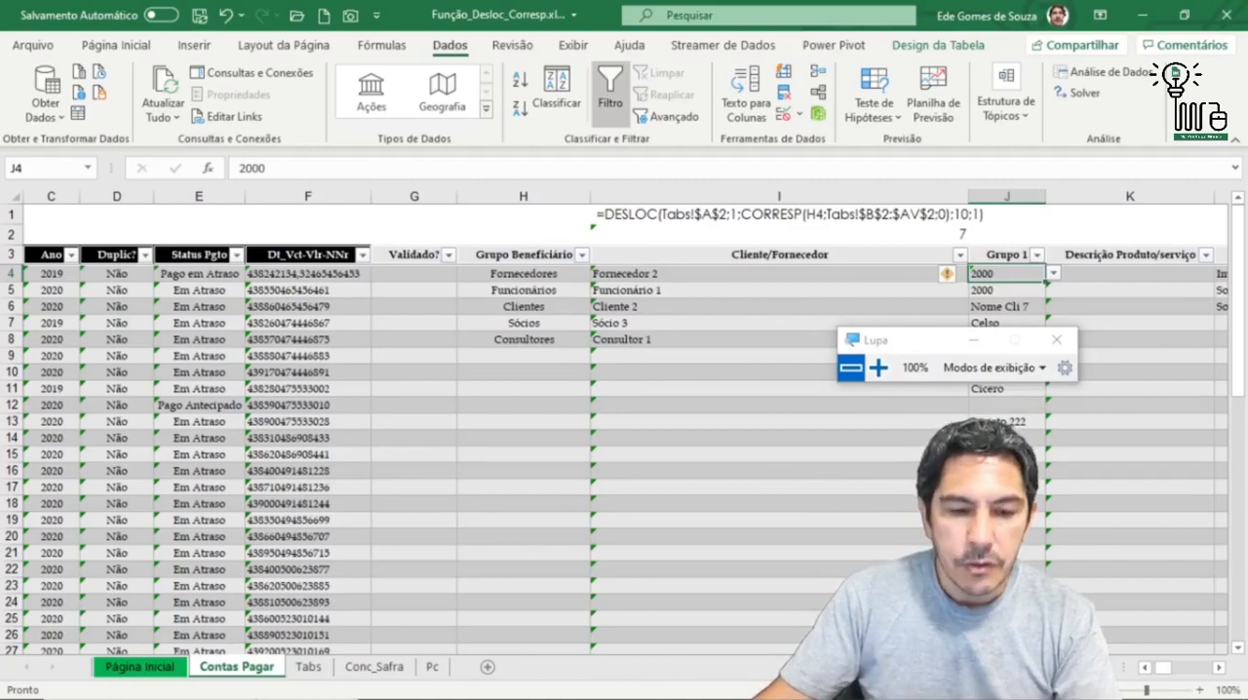
{"action": "mouse_move", "coordinate": [234, 683]}
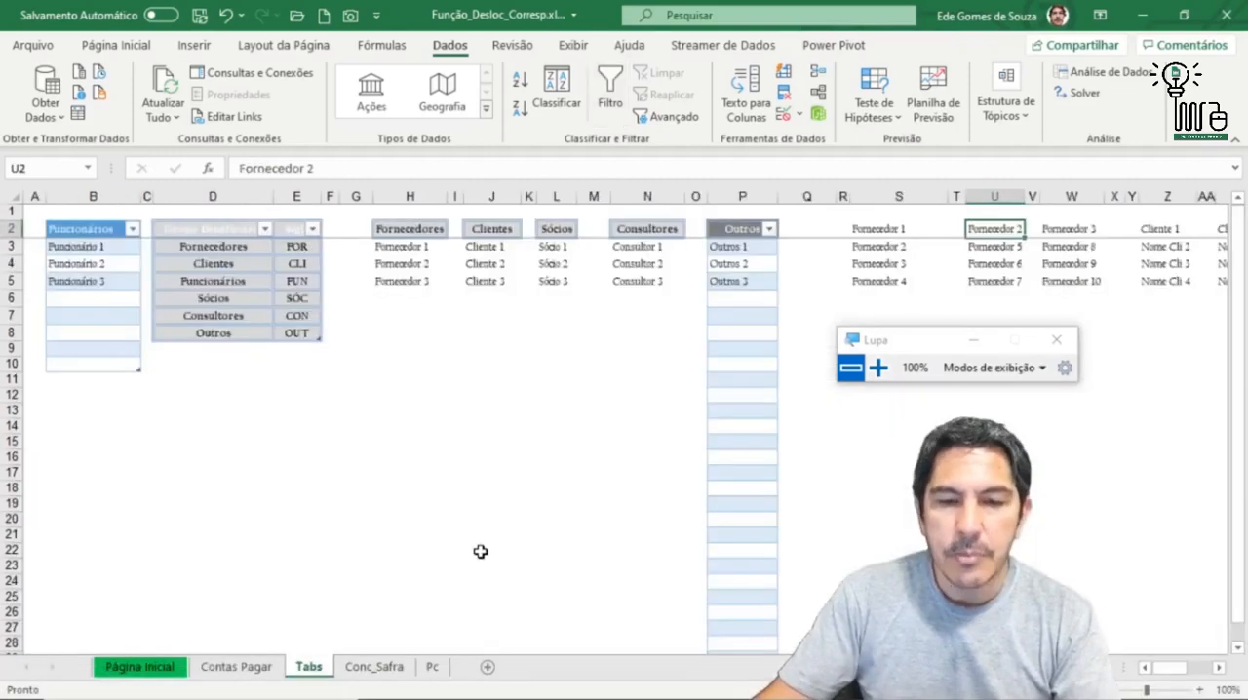
{"action": "left_click", "coordinate": [310, 668]}
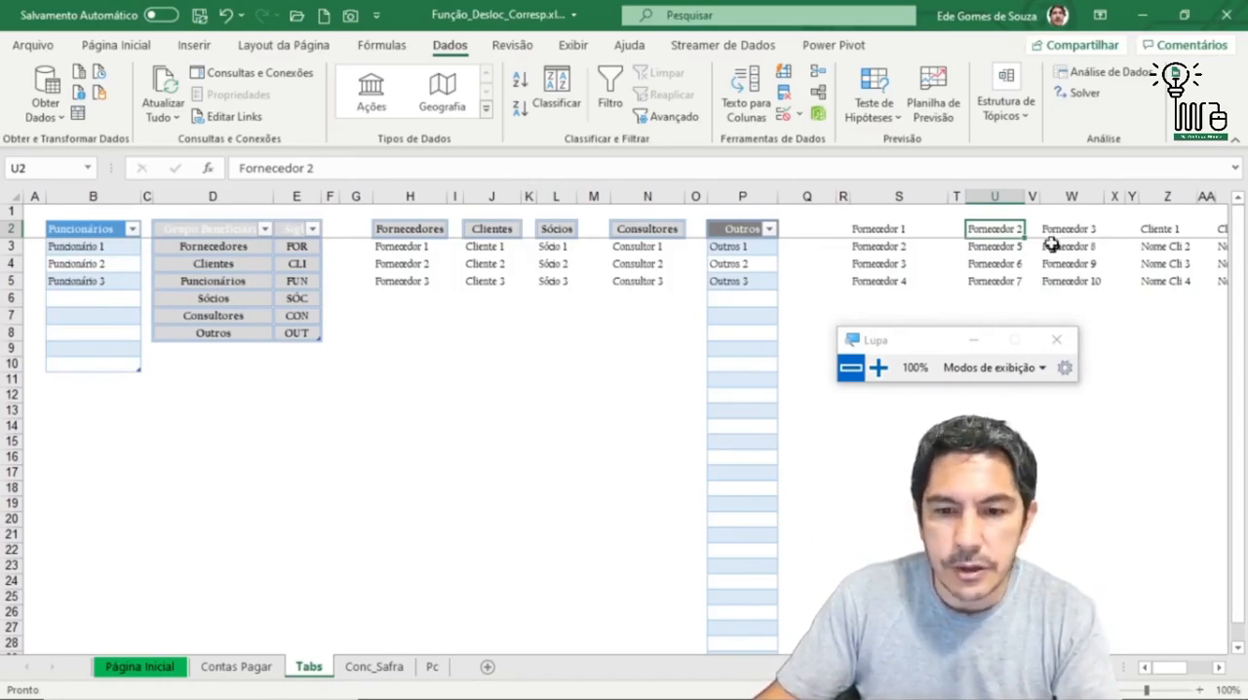
{"action": "left_click", "coordinate": [240, 670]}
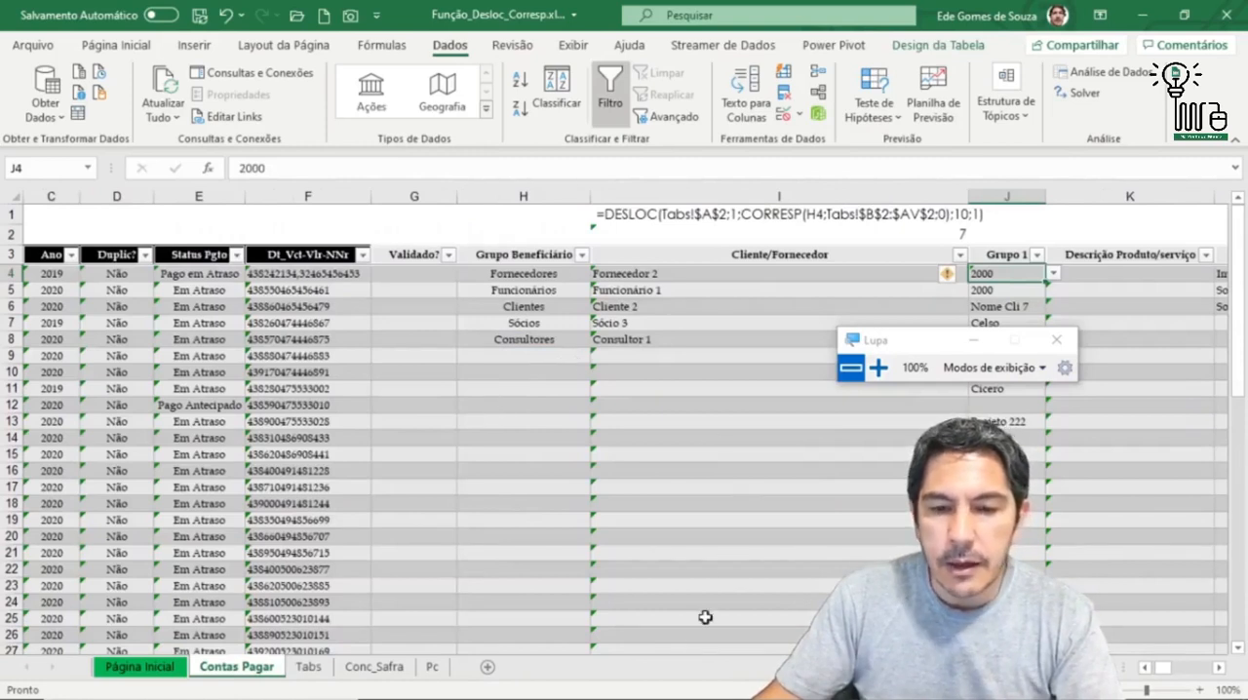
Step: Move the Lupa window off the Grupo 1 column and set the Cliente/Fornecedor of the Sócios row, I7, to Sócio 1
{"action": "left_click", "coordinate": [547, 341]}
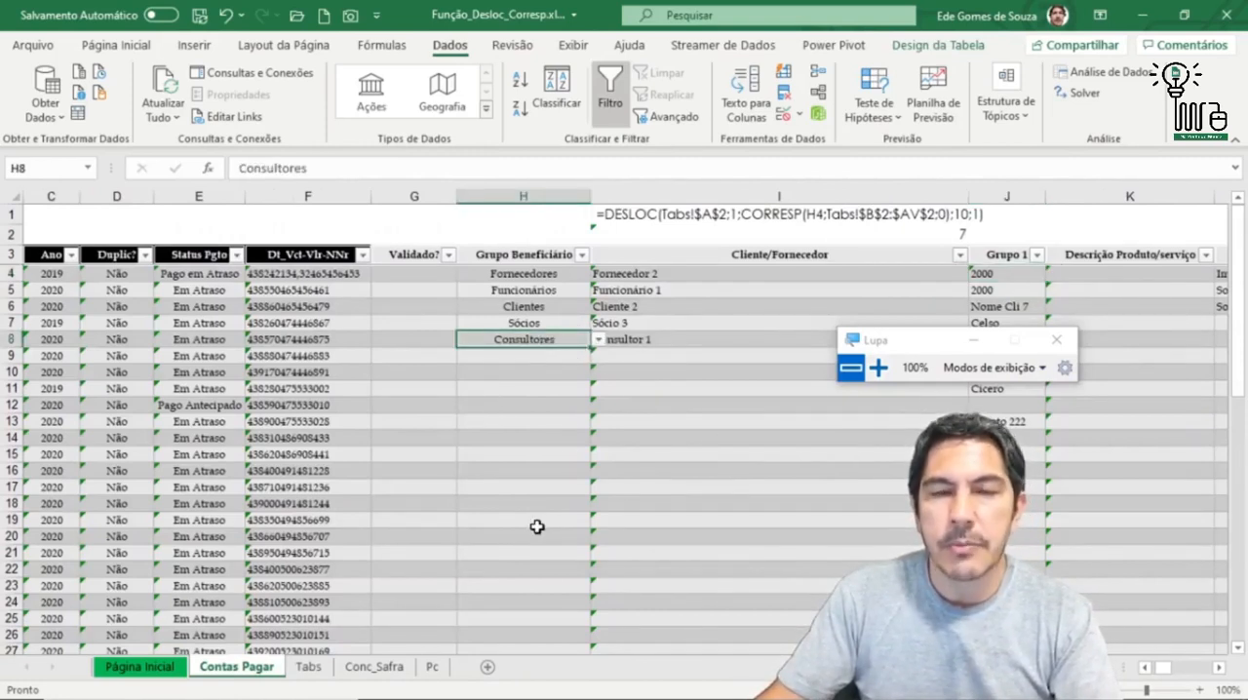
{"action": "left_click_drag", "start_coordinate": [931, 343], "coordinate": [185, 459]}
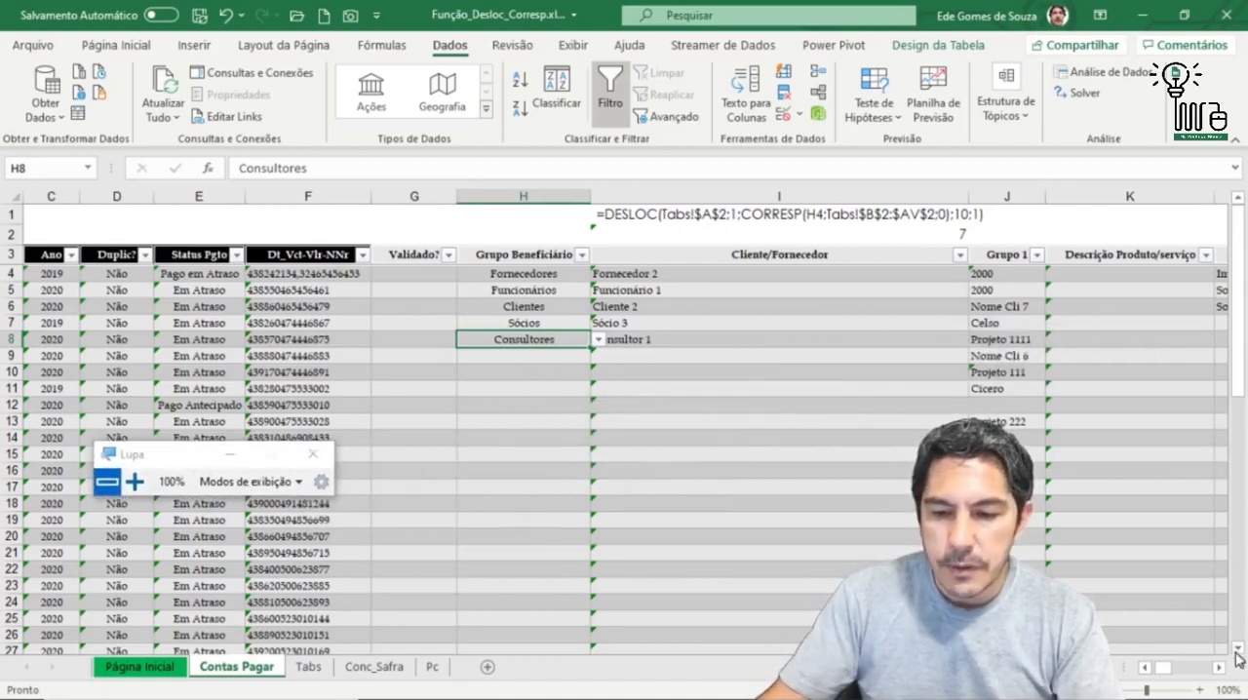
{"action": "left_click", "coordinate": [1219, 669]}
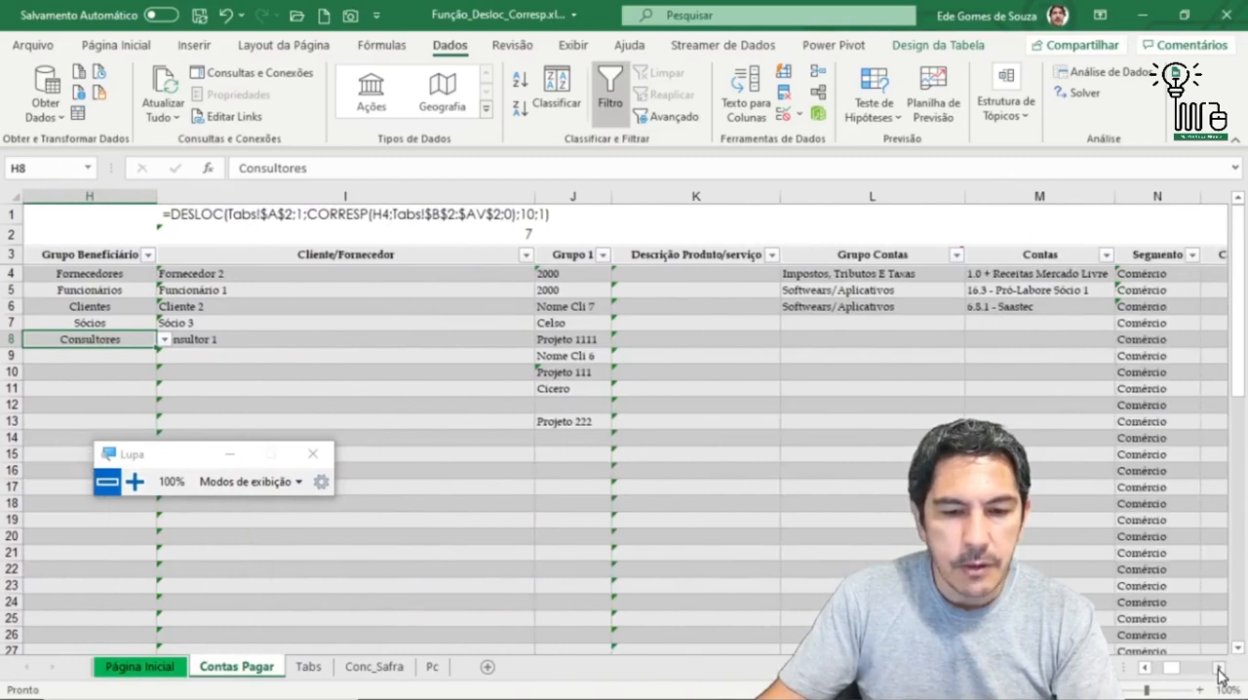
{"action": "left_click", "coordinate": [102, 278]}
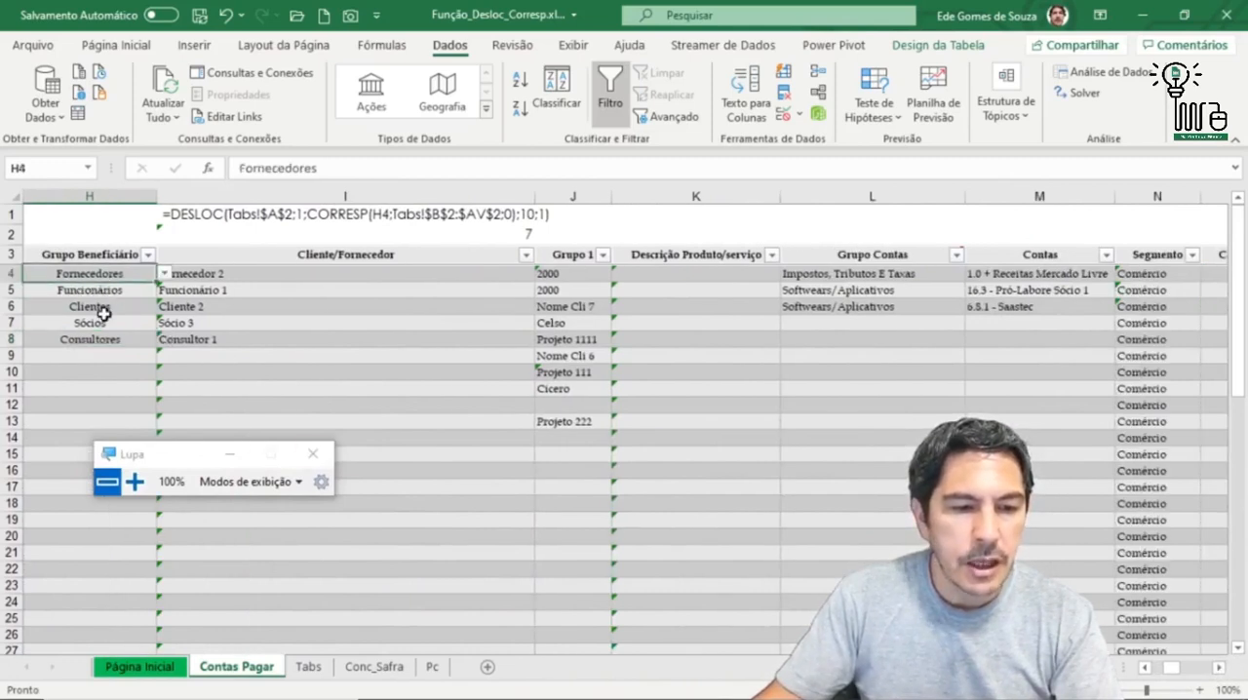
{"action": "left_click", "coordinate": [103, 322]}
{"action": "left_click", "coordinate": [183, 330]}
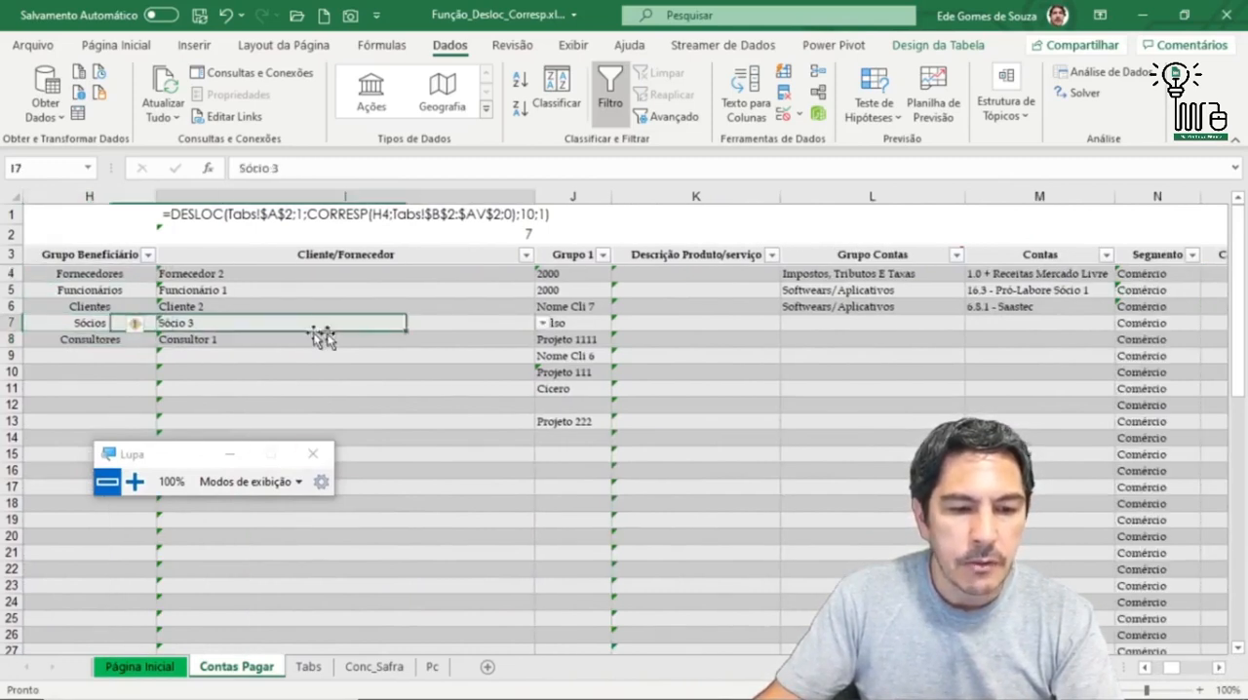
{"action": "left_click", "coordinate": [543, 324]}
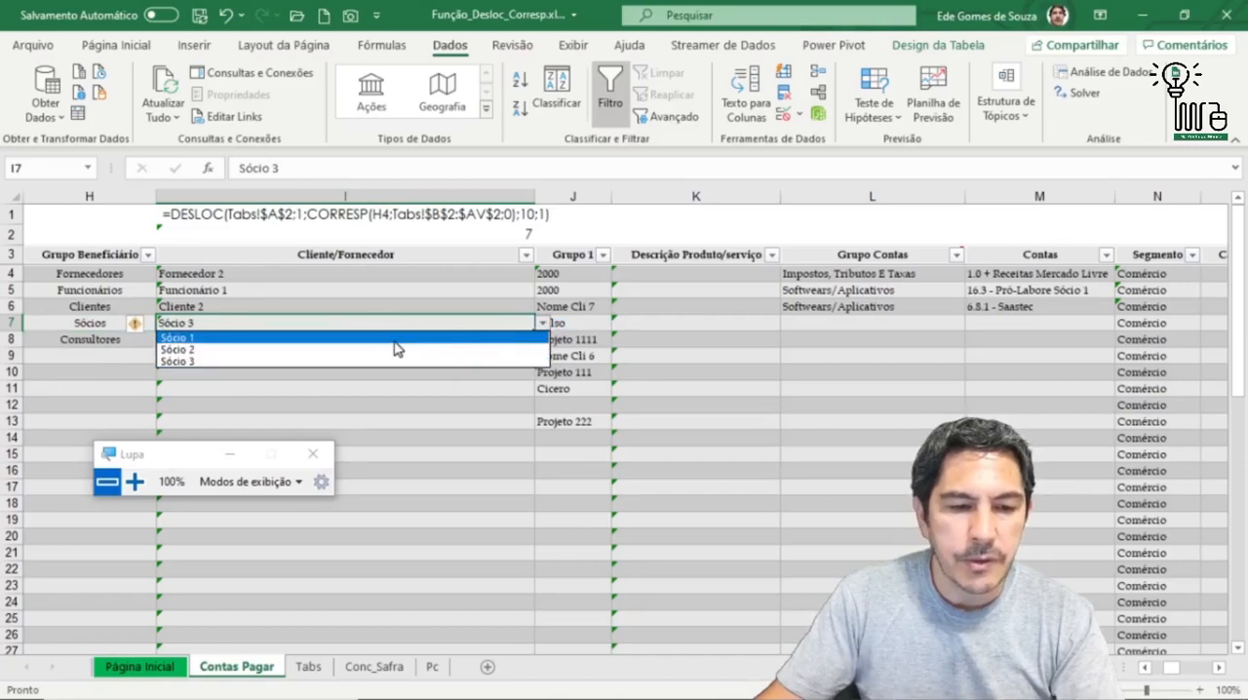
{"action": "left_click", "coordinate": [336, 339]}
Step: Set the Grupo 1 cell J7 of the Sócios row to the second name in its dependent list
{"action": "left_click", "coordinate": [564, 327]}
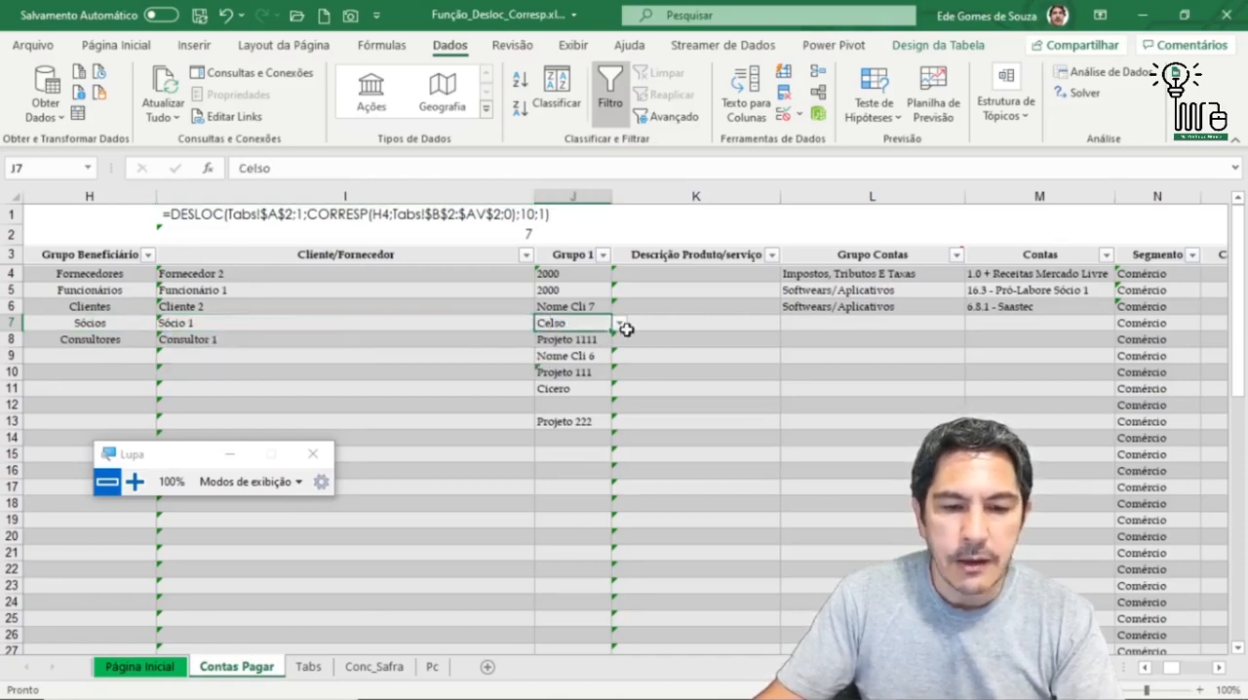
{"action": "left_click", "coordinate": [618, 322]}
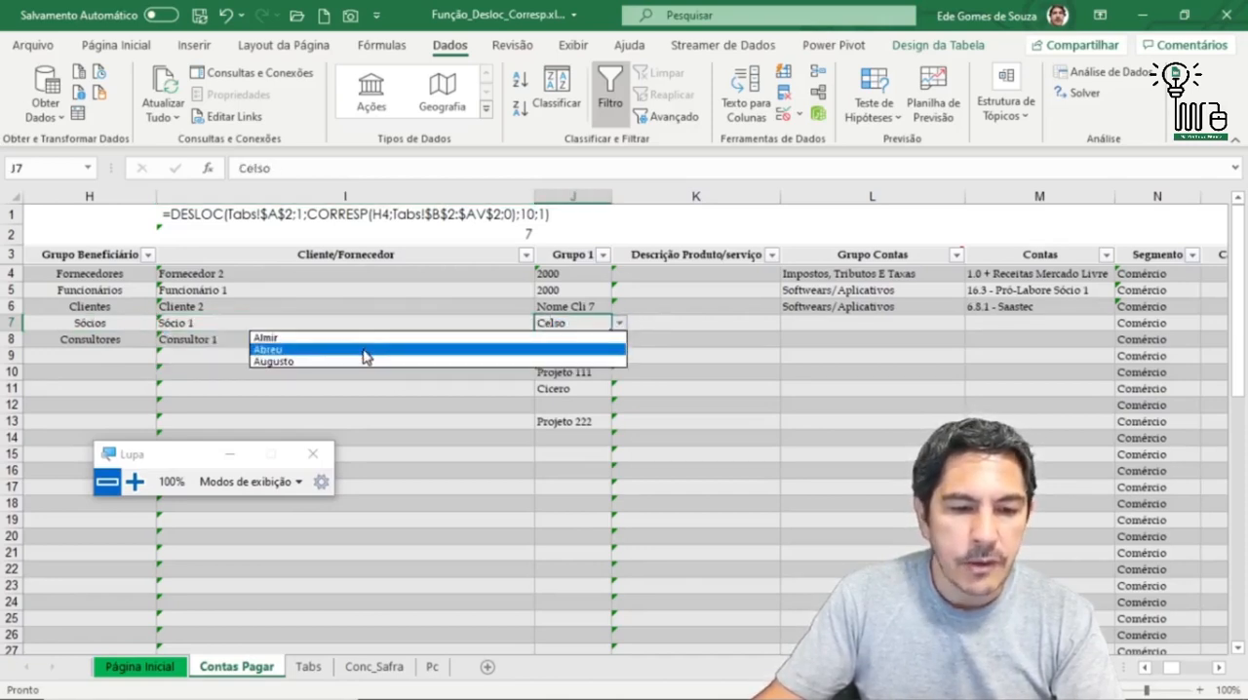
{"action": "left_click", "coordinate": [439, 336]}
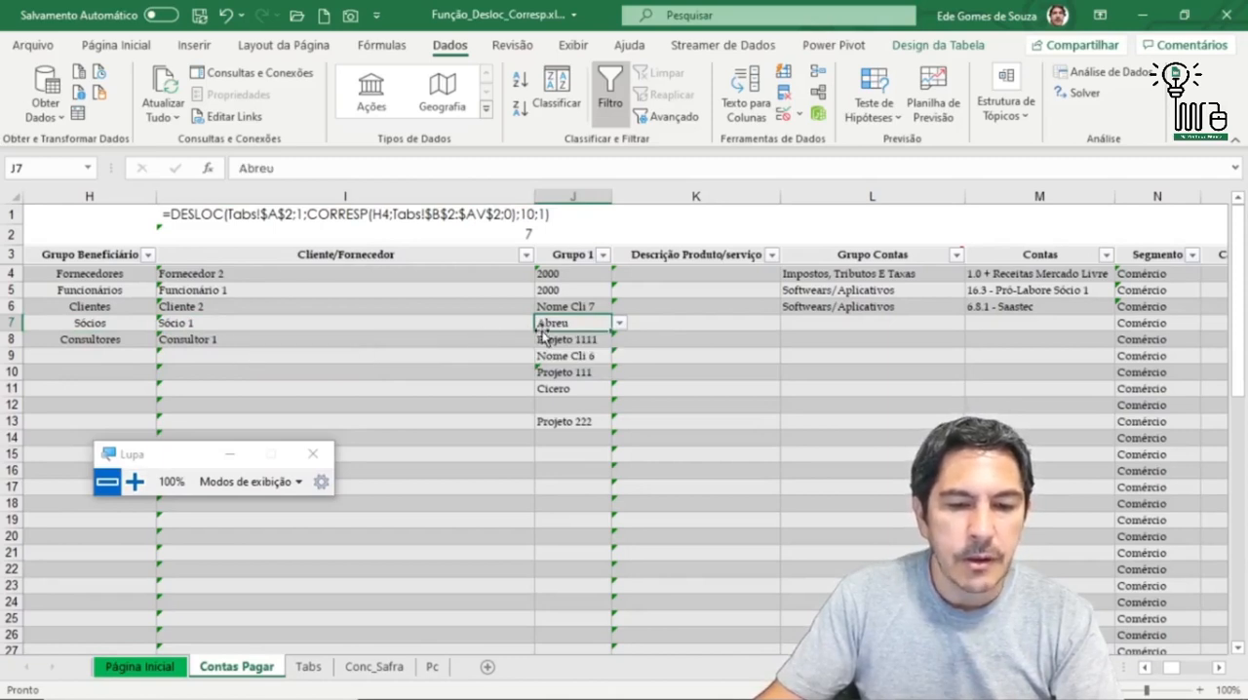
Step: Fill row 9 with Outros as Grupo Beneficiário in H9 and Outros 2 as Cliente/Fornecedor in I9
{"action": "left_click", "coordinate": [75, 356]}
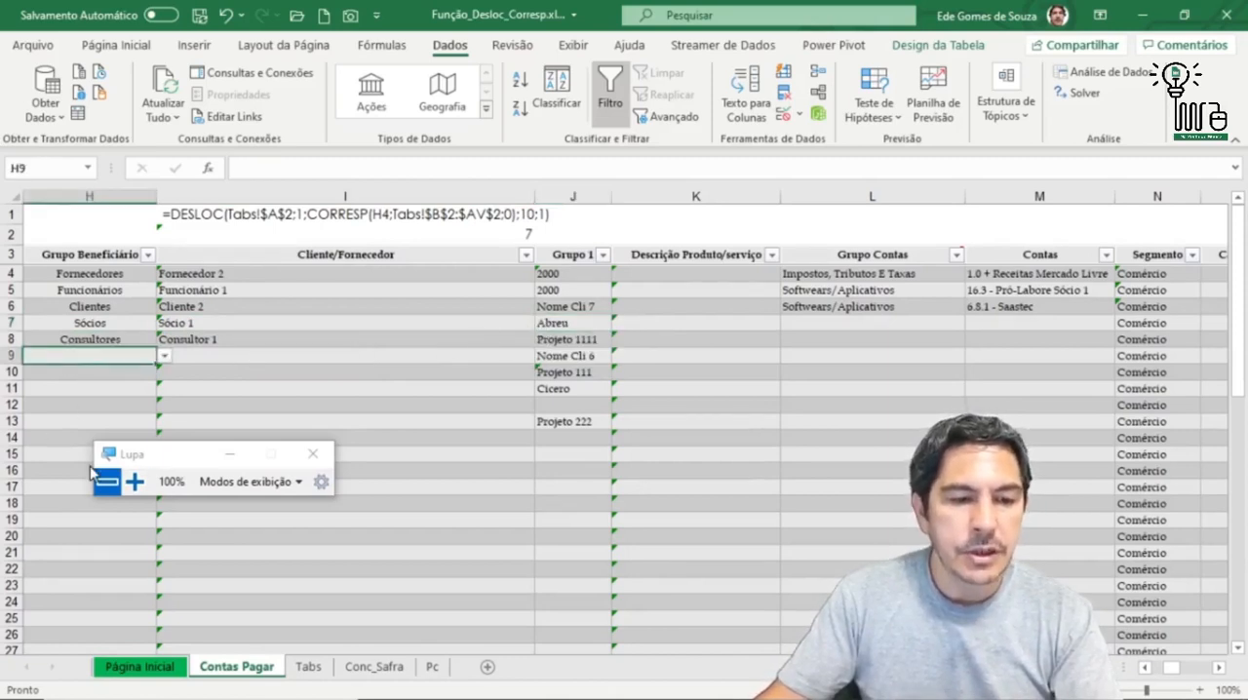
{"action": "left_click", "coordinate": [164, 356]}
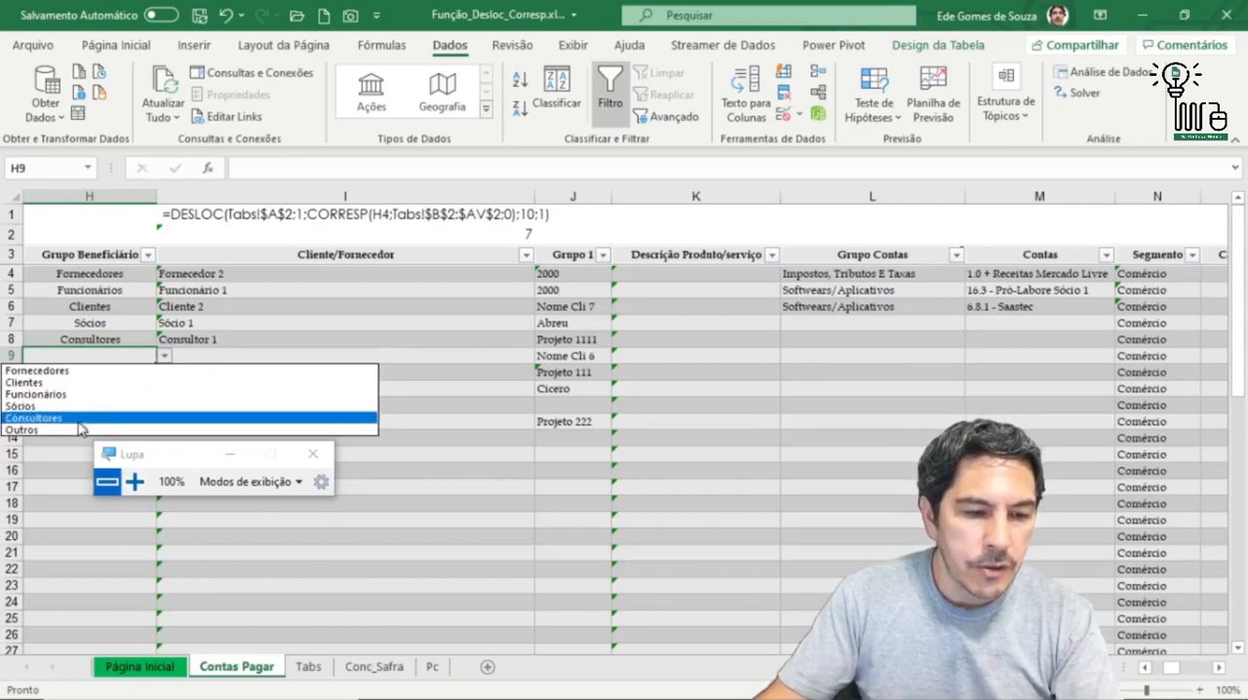
{"action": "left_click", "coordinate": [39, 433]}
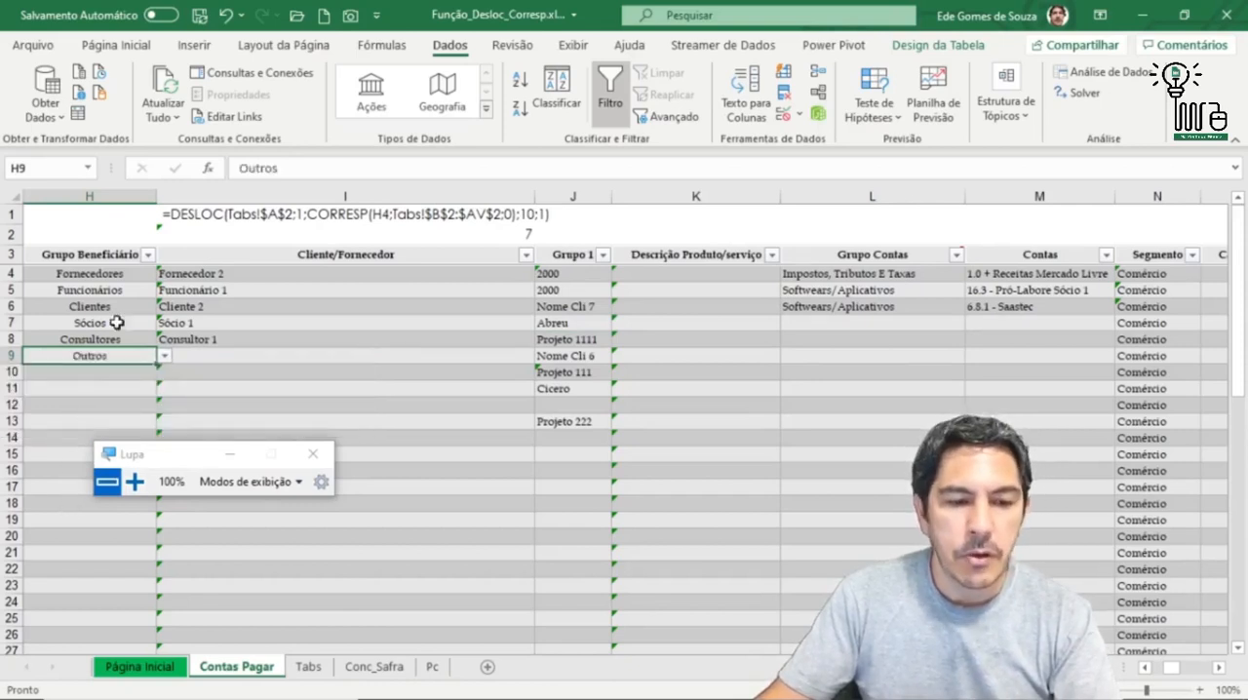
{"action": "left_click", "coordinate": [259, 353]}
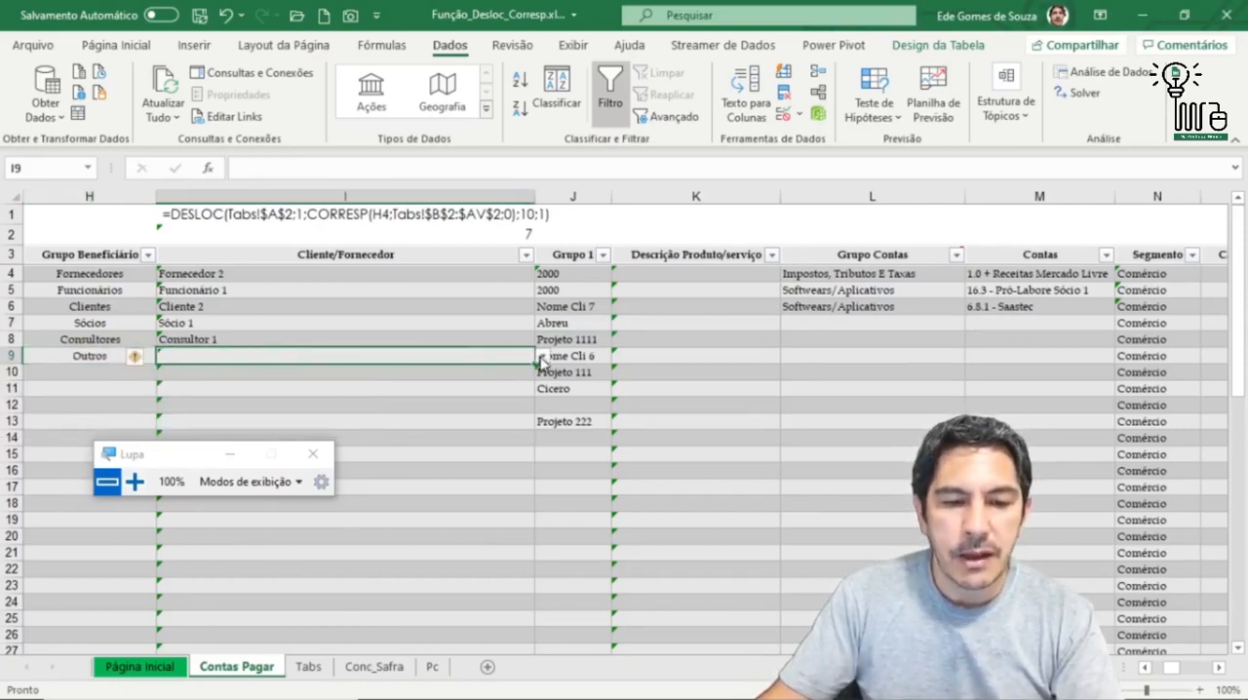
{"action": "left_click", "coordinate": [542, 357]}
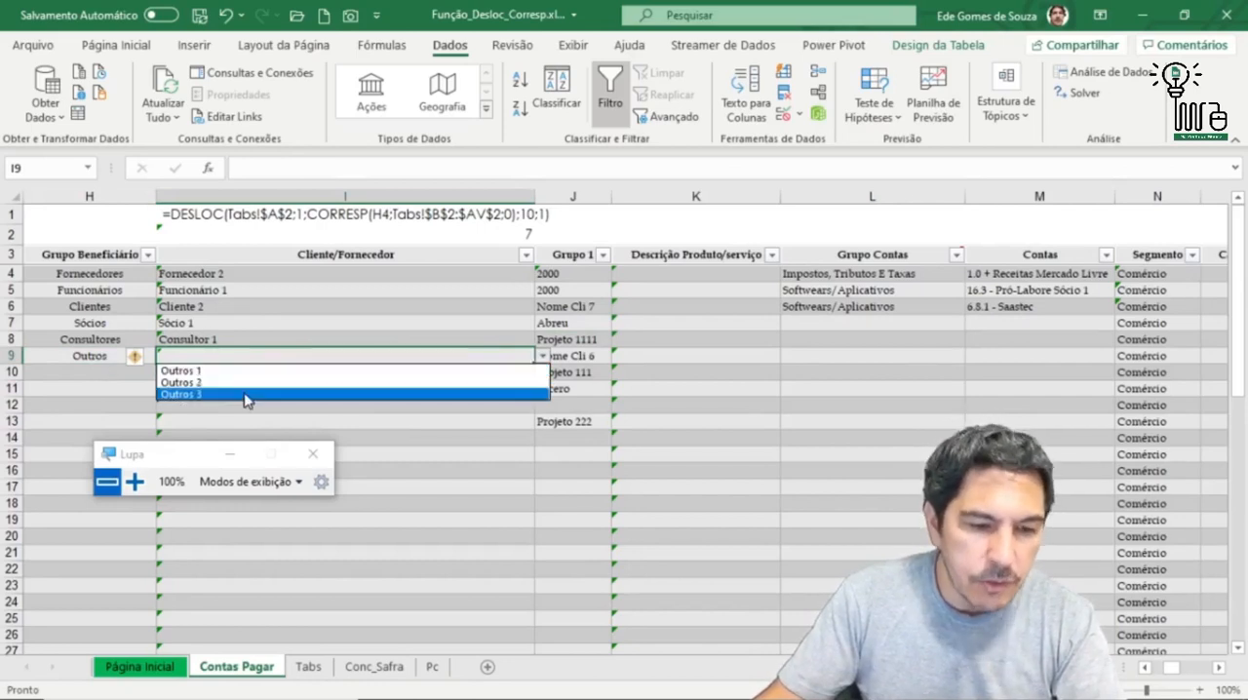
{"action": "left_click", "coordinate": [216, 386]}
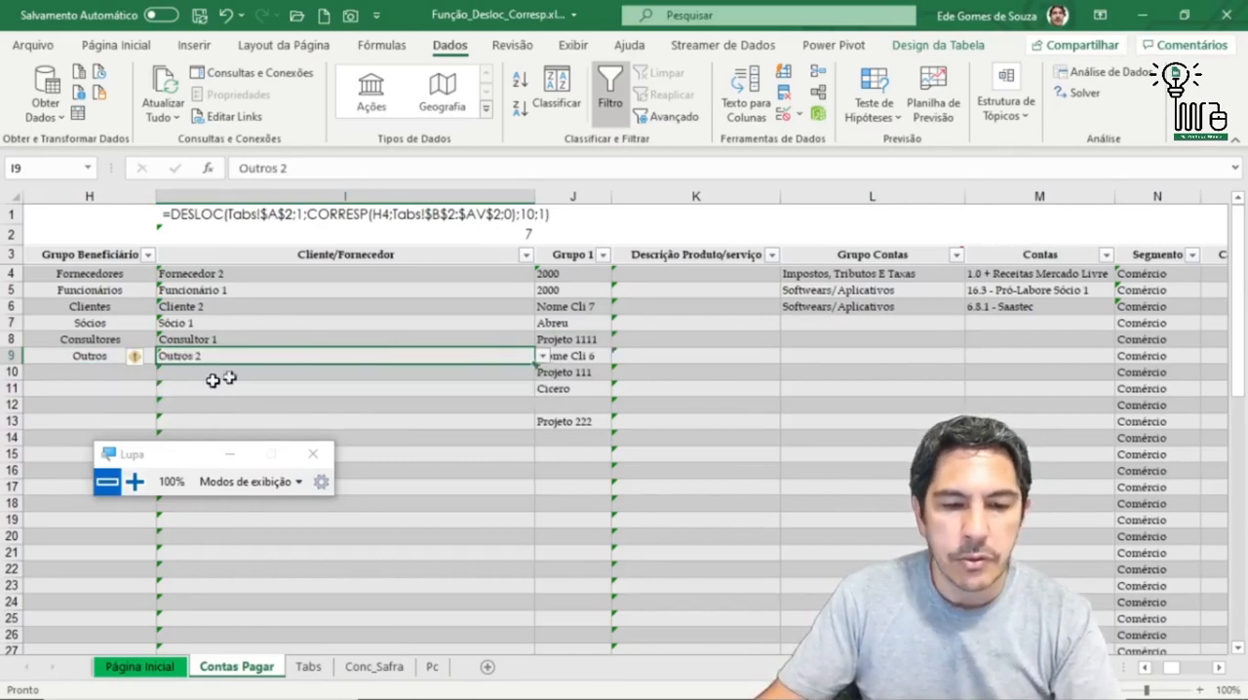
Step: Review how the Grupo 1 cell J9 relates to the Cliente/Fornecedor in I9 and the Grupo Beneficiário in H9
{"action": "left_click", "coordinate": [589, 361]}
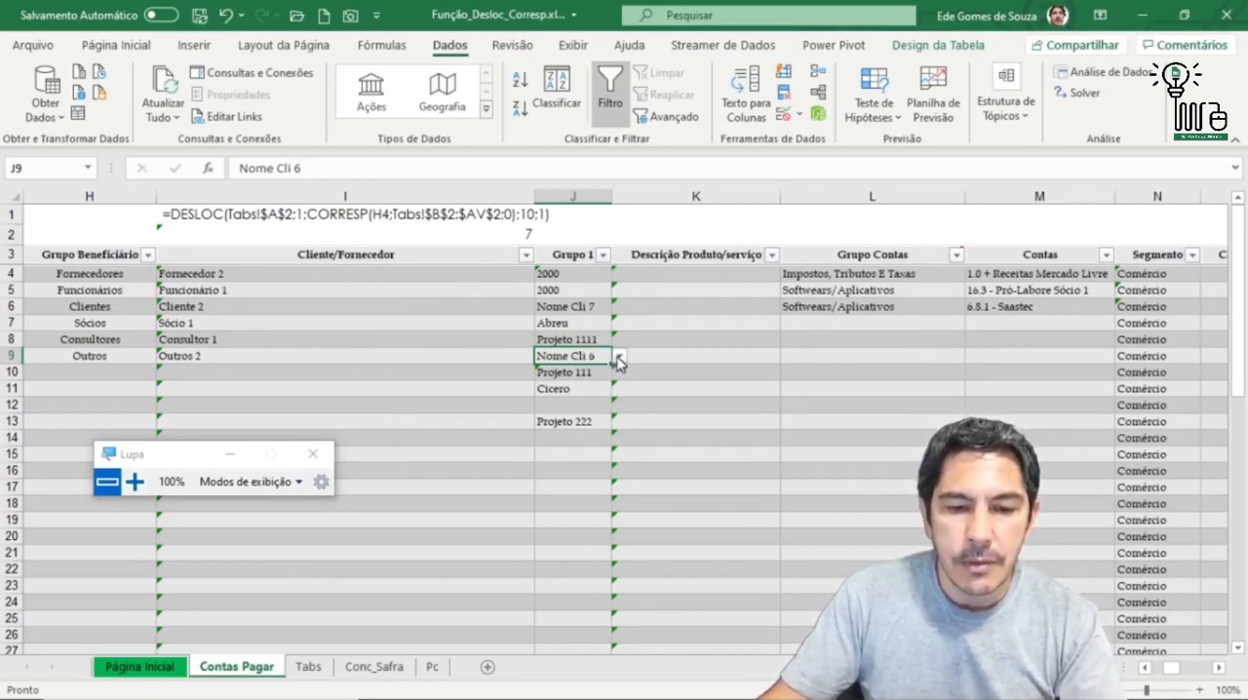
{"action": "left_click", "coordinate": [317, 360]}
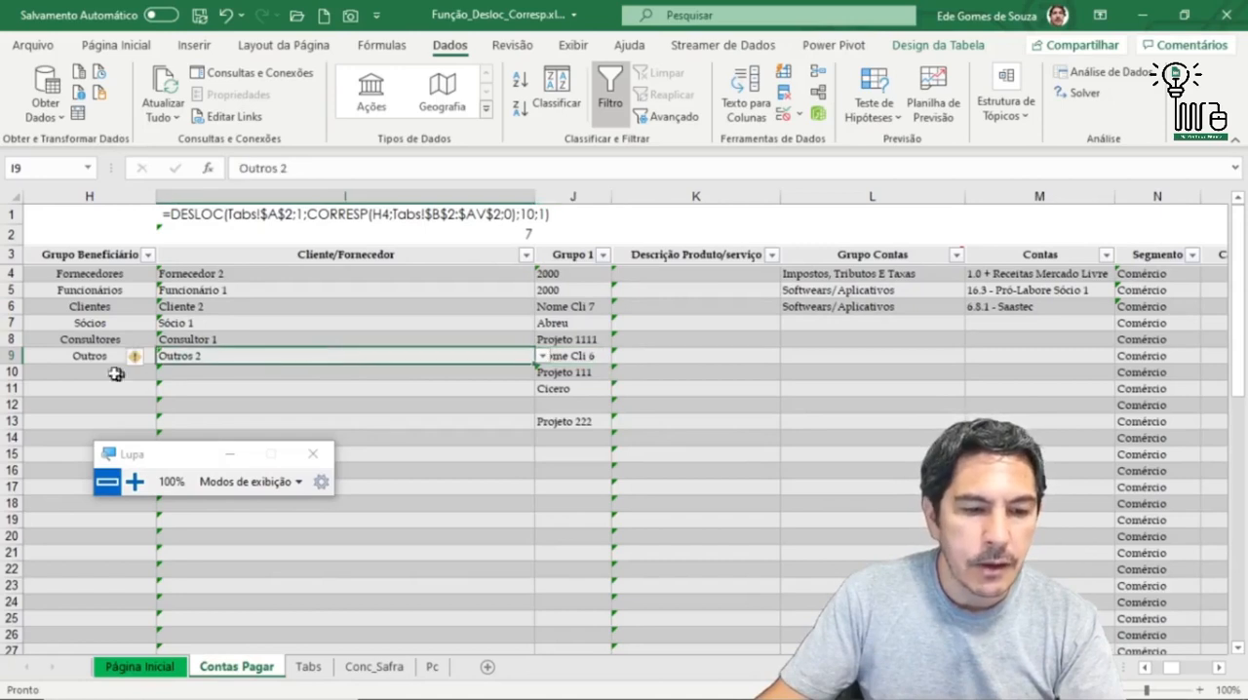
{"action": "left_click", "coordinate": [90, 356]}
{"action": "left_click", "coordinate": [266, 357]}
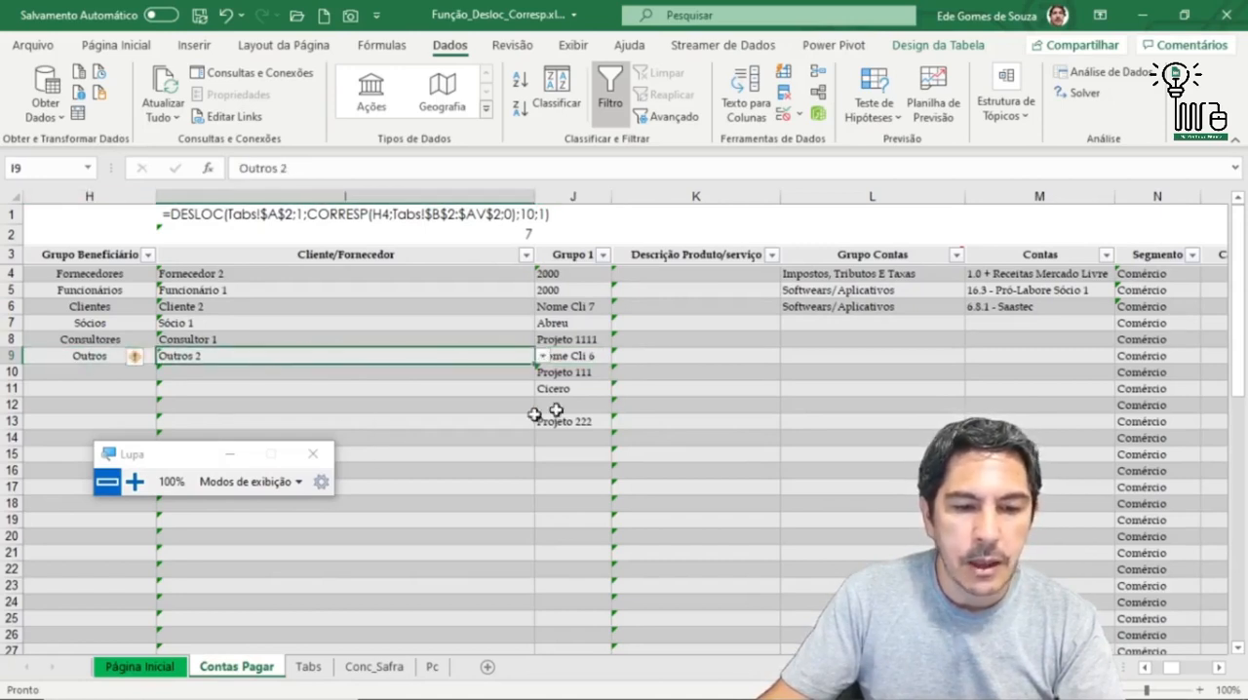
{"action": "left_click", "coordinate": [580, 356]}
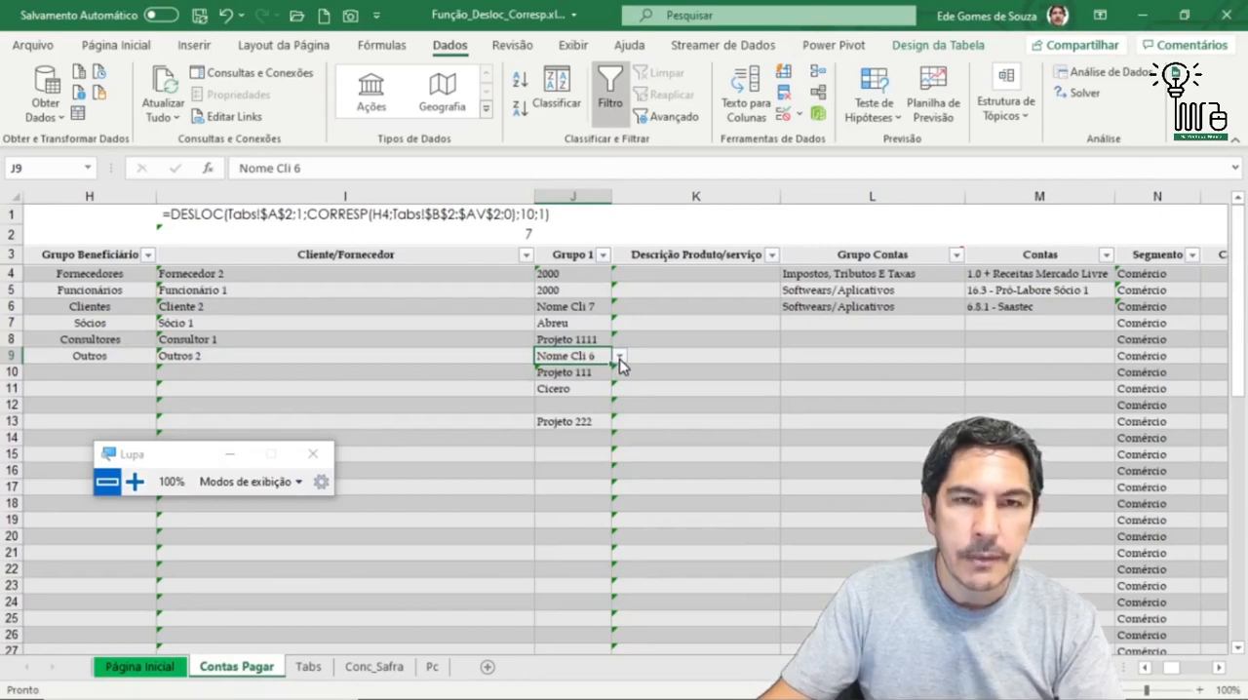
{"action": "left_click", "coordinate": [97, 358]}
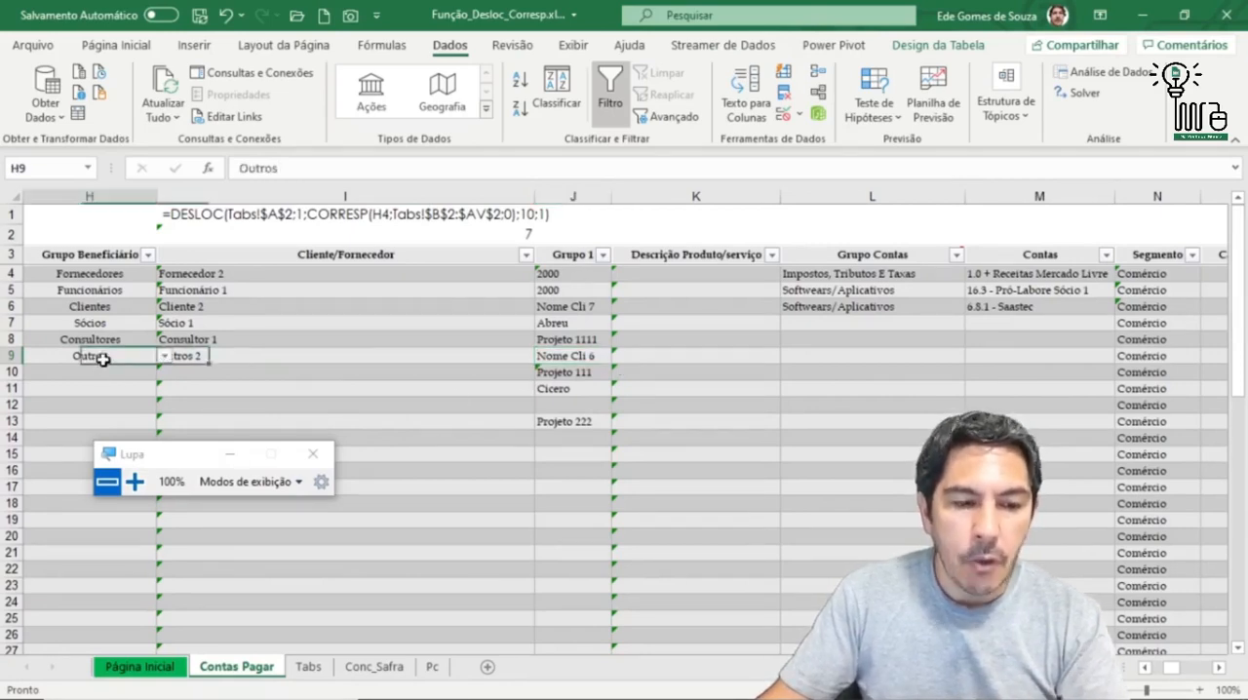
Step: Trace the Outros group on Tabs from D8 to the P2 header and the list beneath it, and return to Contas Pagar
{"action": "left_click", "coordinate": [308, 667]}
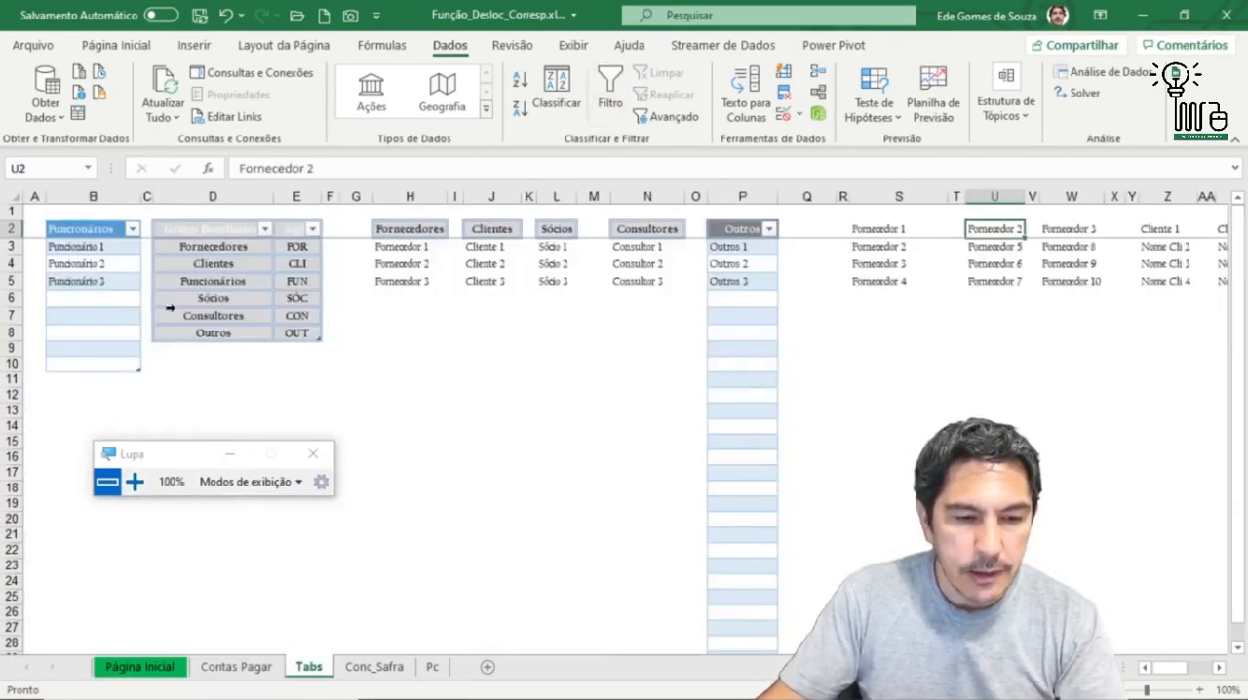
{"action": "left_click", "coordinate": [202, 335]}
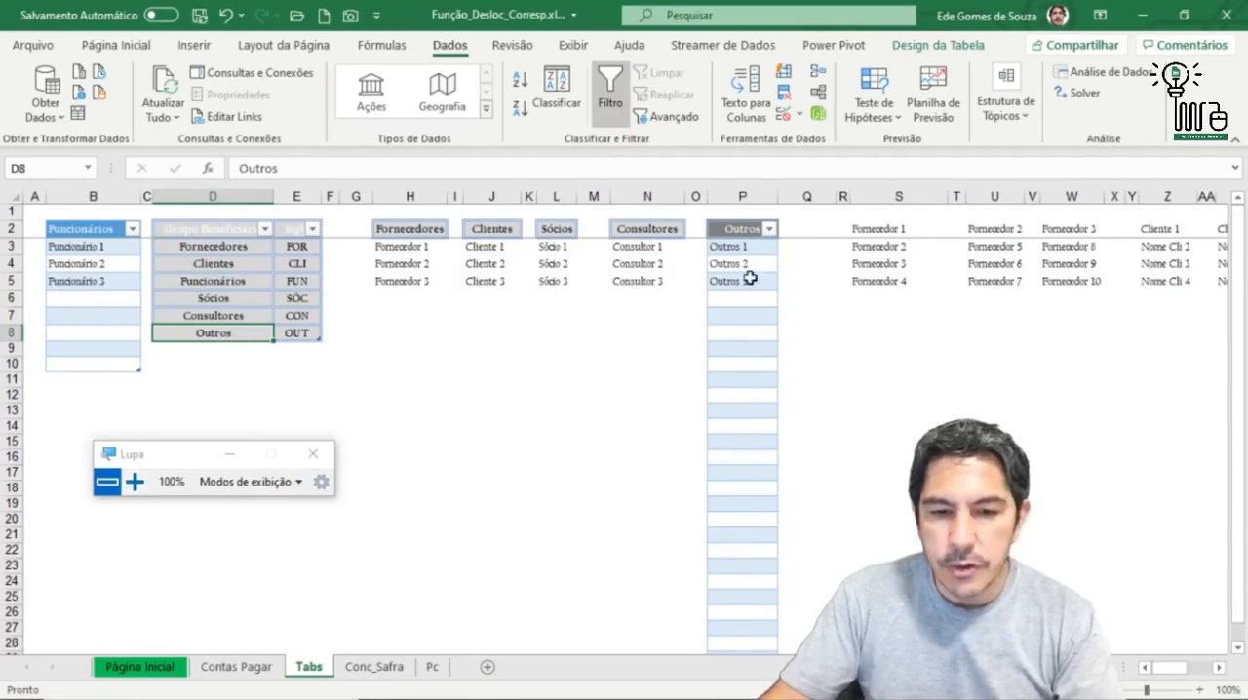
{"action": "left_click", "coordinate": [743, 230]}
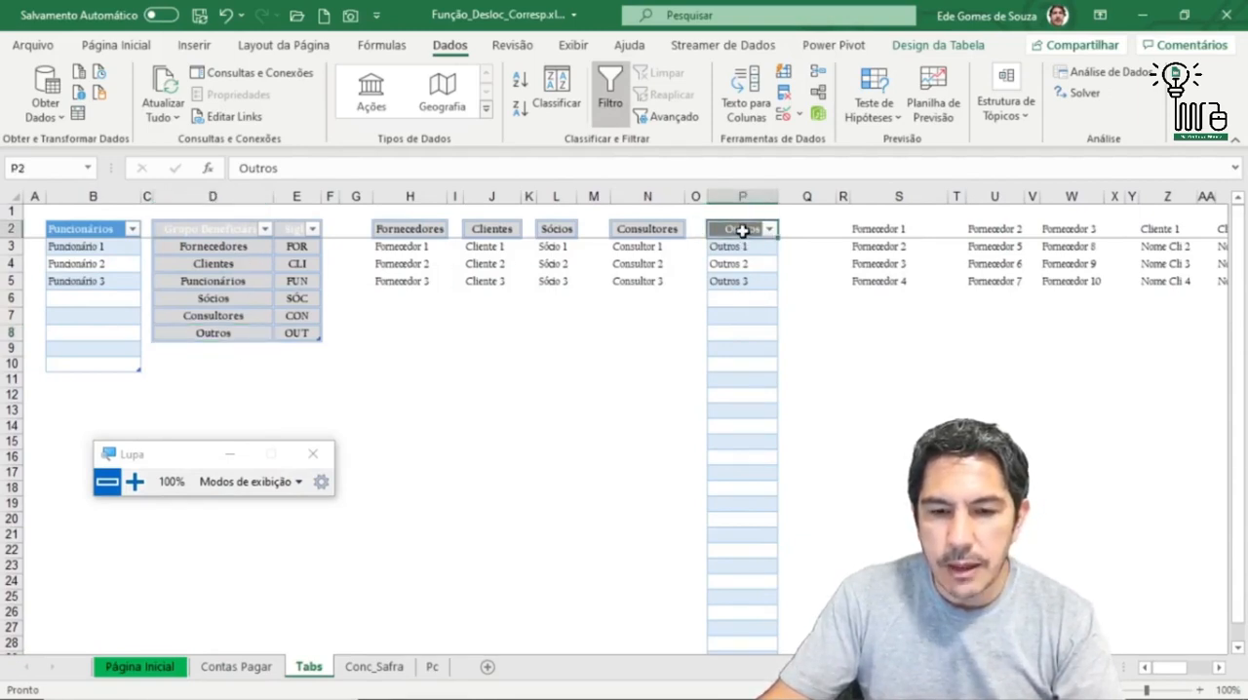
{"action": "left_click_drag", "start_coordinate": [743, 253], "coordinate": [743, 287]}
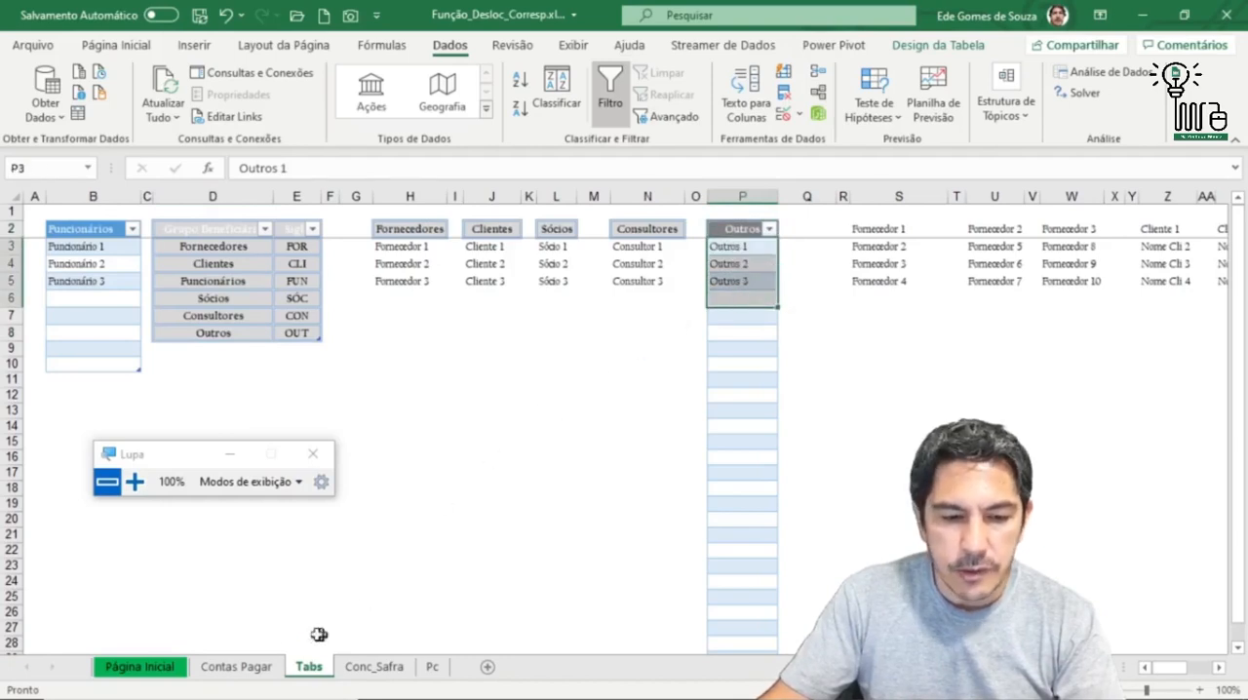
{"action": "left_click", "coordinate": [239, 667]}
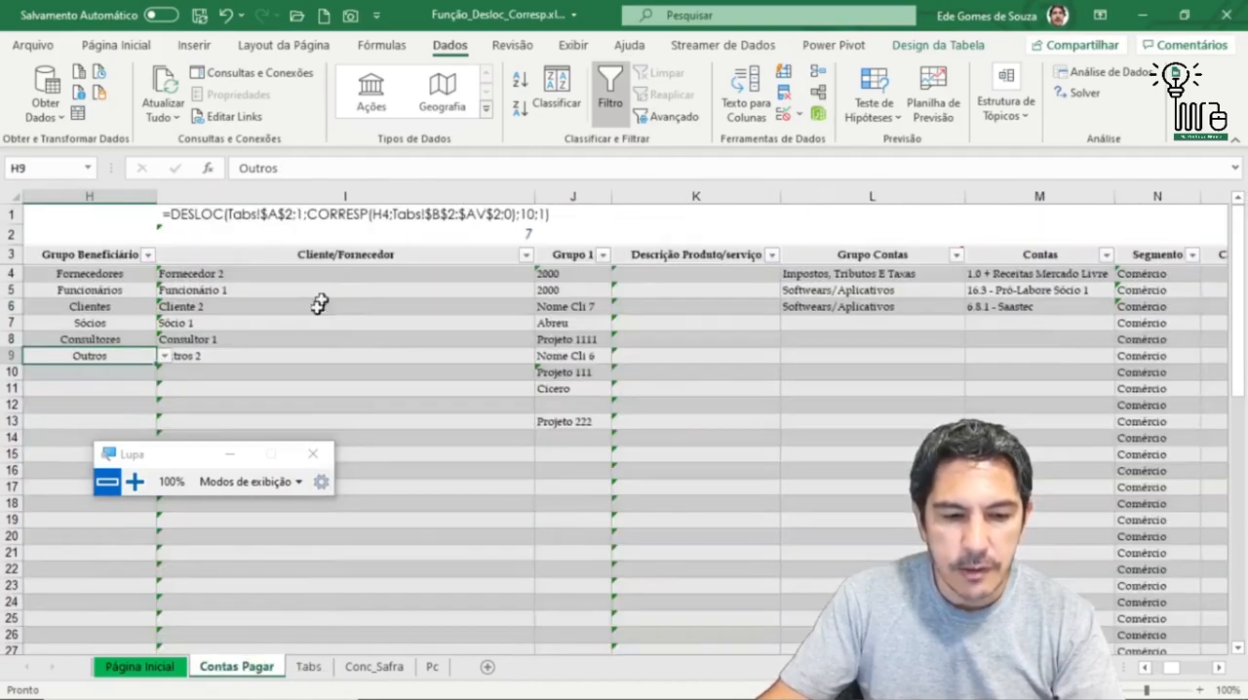
Step: Check the row 2 headers on Tabs through Consultor 3 for a sub-list matching the Outros 2 entry in I9, and return to Contas Pagar
{"action": "left_click", "coordinate": [219, 354]}
{"action": "left_click", "coordinate": [583, 357]}
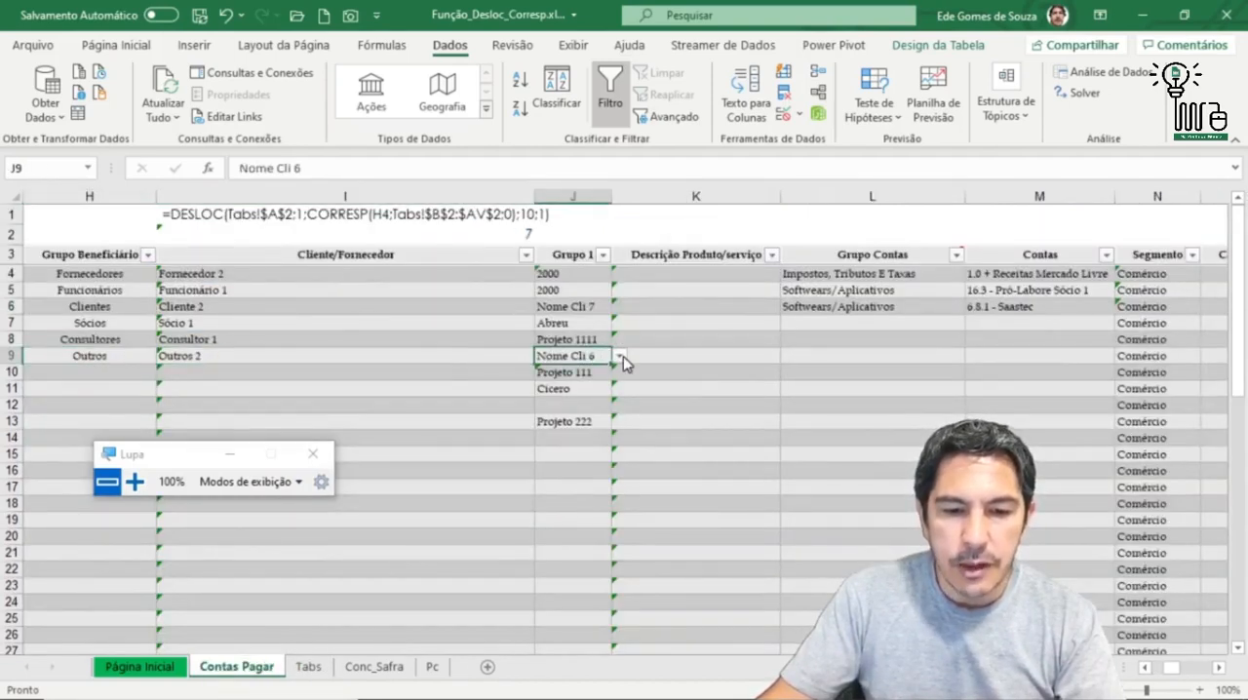
{"action": "left_click", "coordinate": [308, 667]}
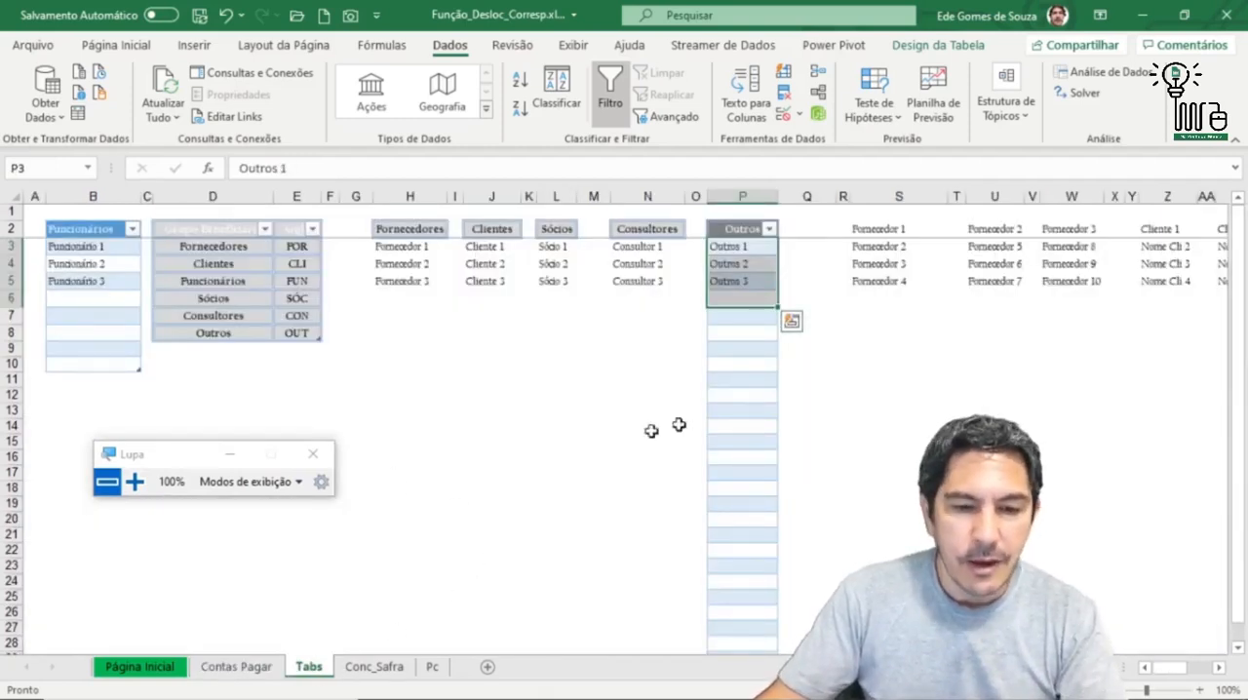
{"action": "left_click", "coordinate": [739, 247]}
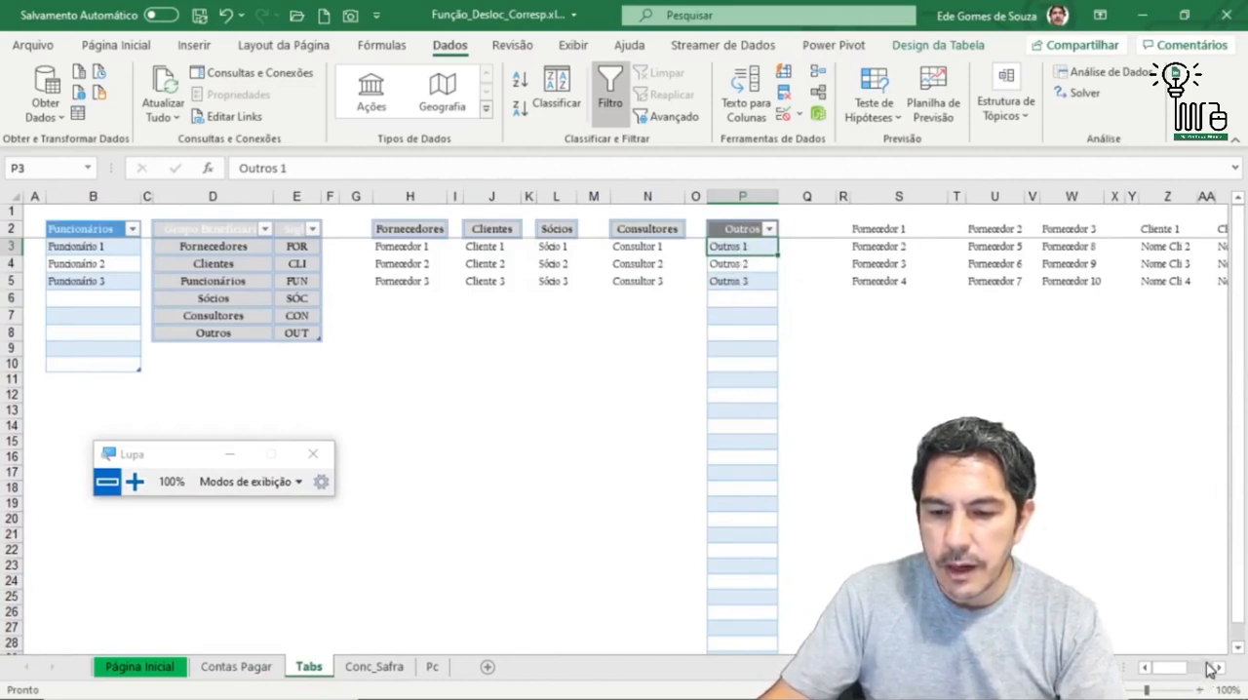
{"action": "left_click_drag", "start_coordinate": [1217, 671], "coordinate": [1217, 671]}
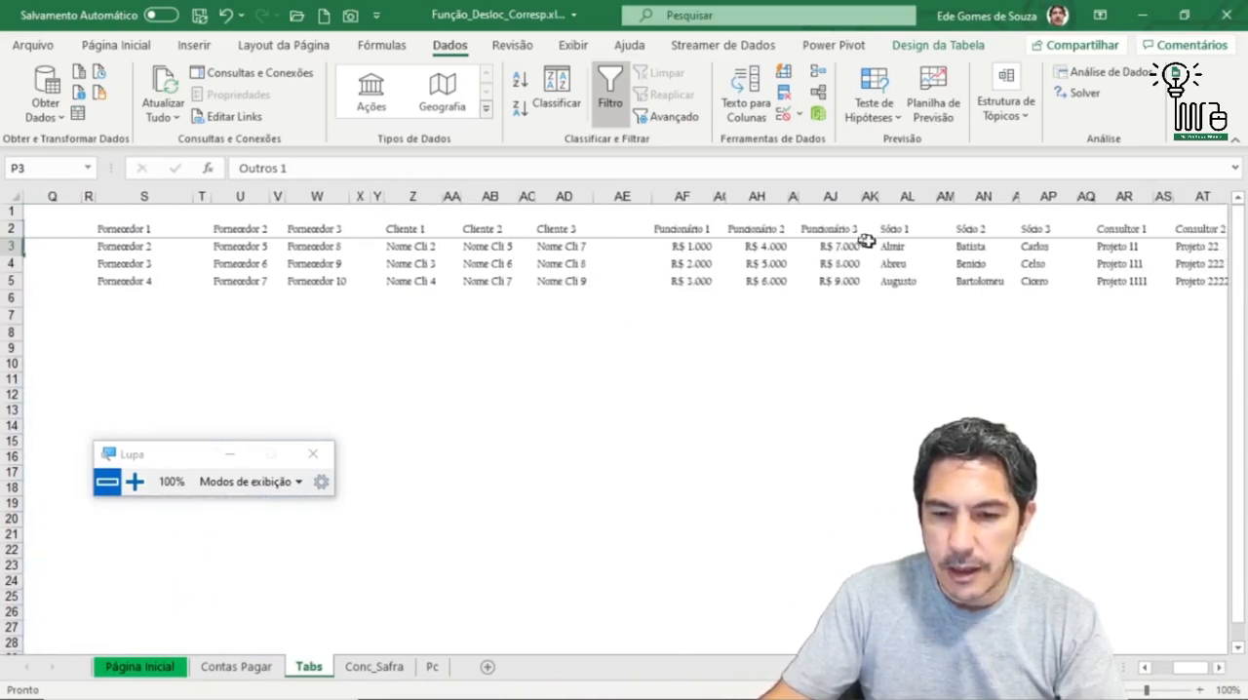
{"action": "left_click", "coordinate": [1221, 671]}
{"action": "left_click", "coordinate": [1221, 671]}
{"action": "left_click", "coordinate": [1222, 671]}
{"action": "left_click", "coordinate": [1221, 671]}
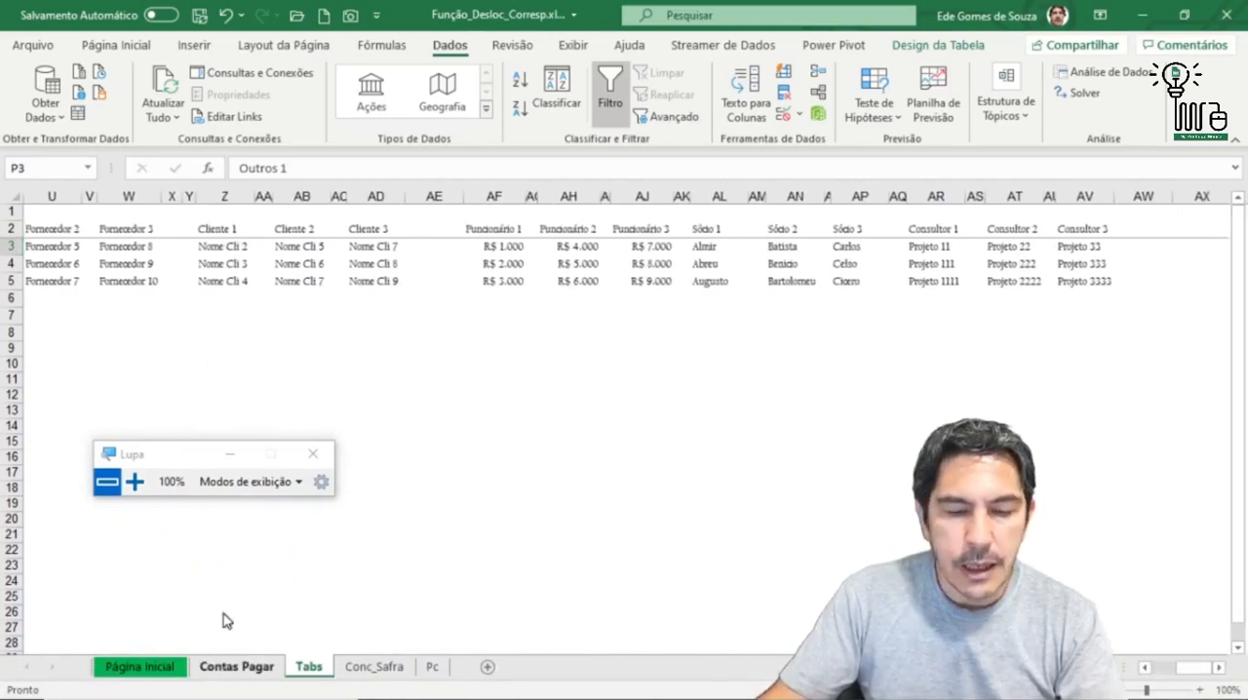
{"action": "left_click", "coordinate": [236, 667]}
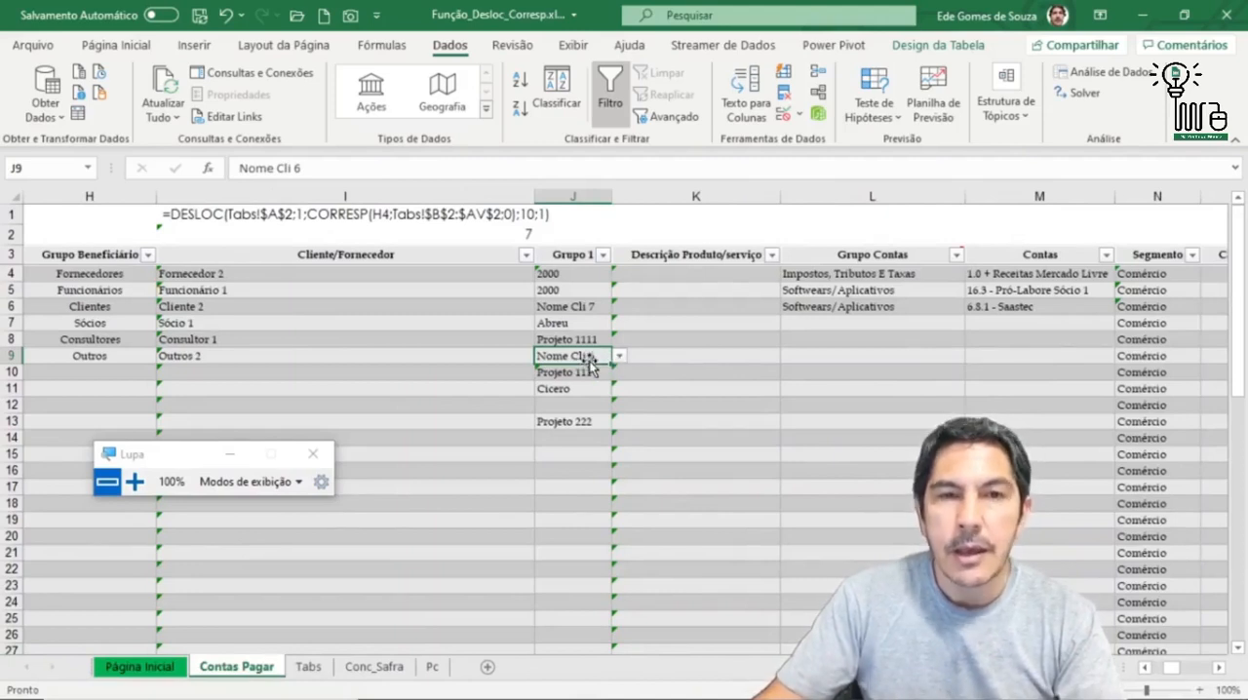
{"action": "left_click", "coordinate": [310, 668]}
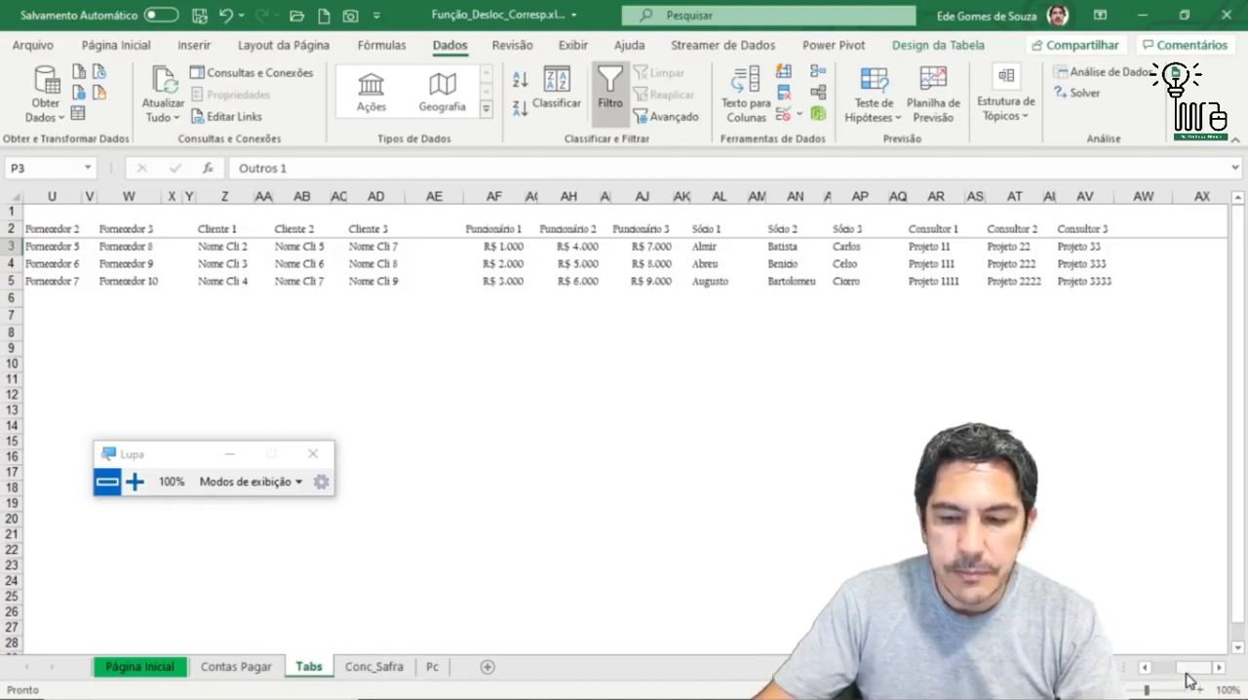
{"action": "left_click_drag", "start_coordinate": [1187, 673], "coordinate": [1157, 669]}
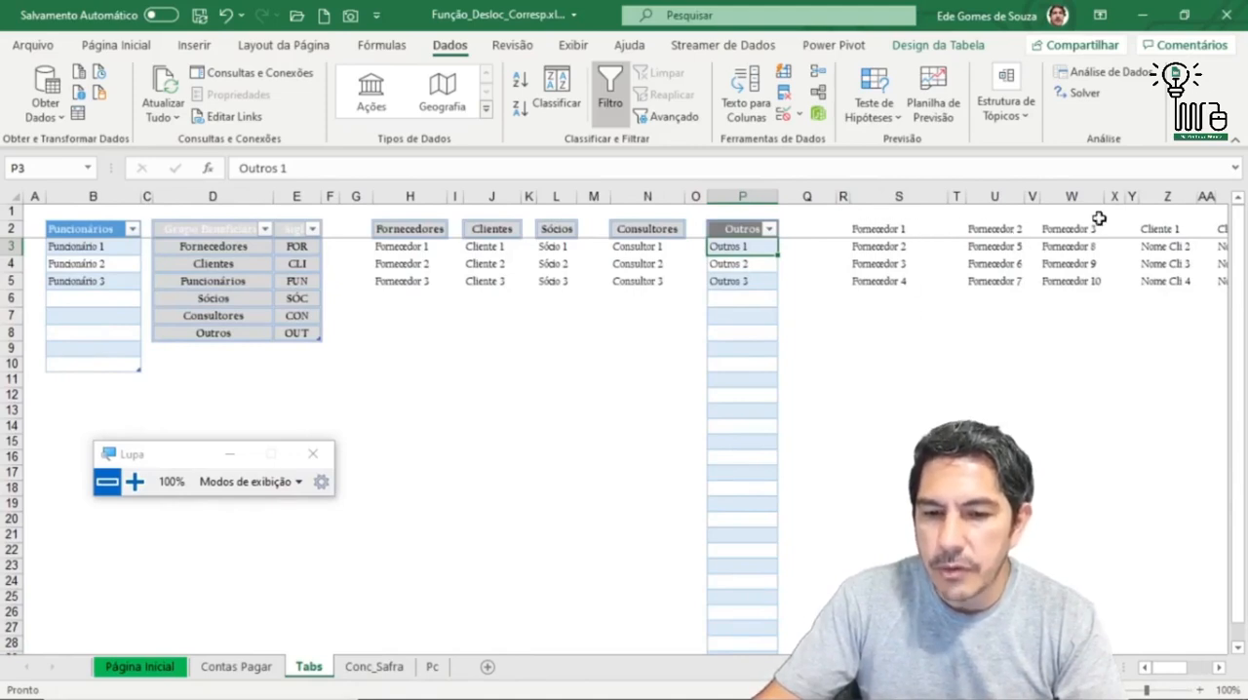
{"action": "left_click_drag", "start_coordinate": [744, 249], "coordinate": [749, 280]}
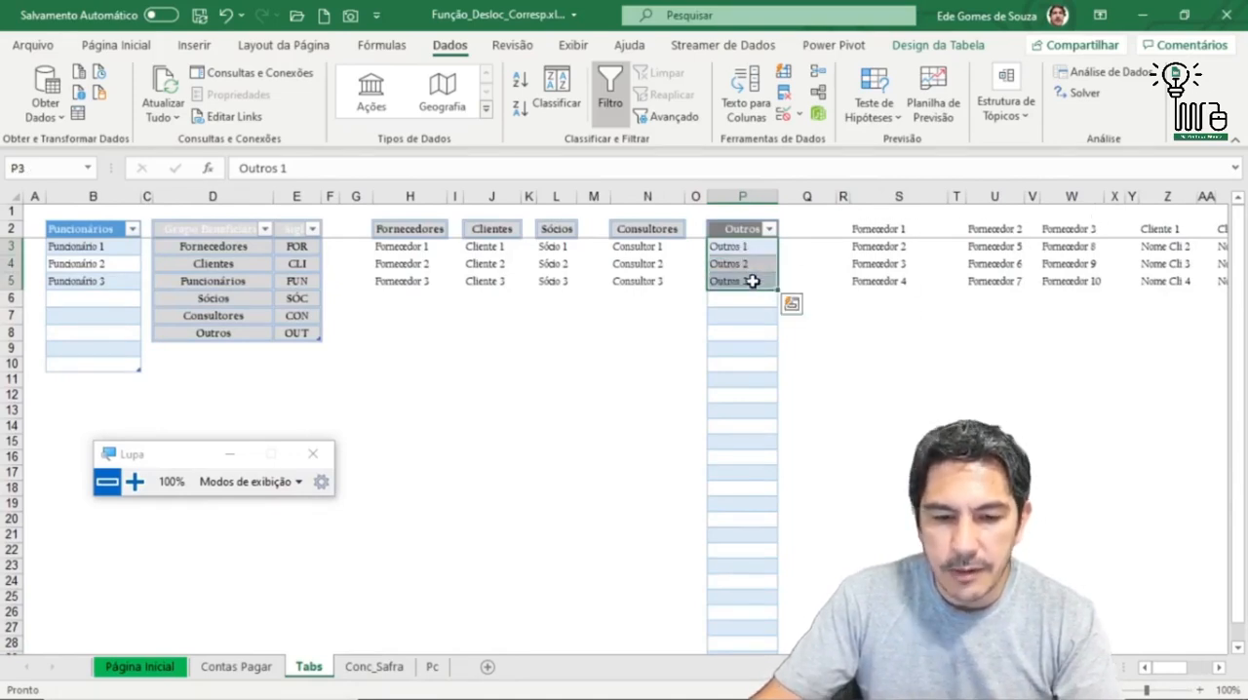
{"action": "key", "text": "ctrl+c"}
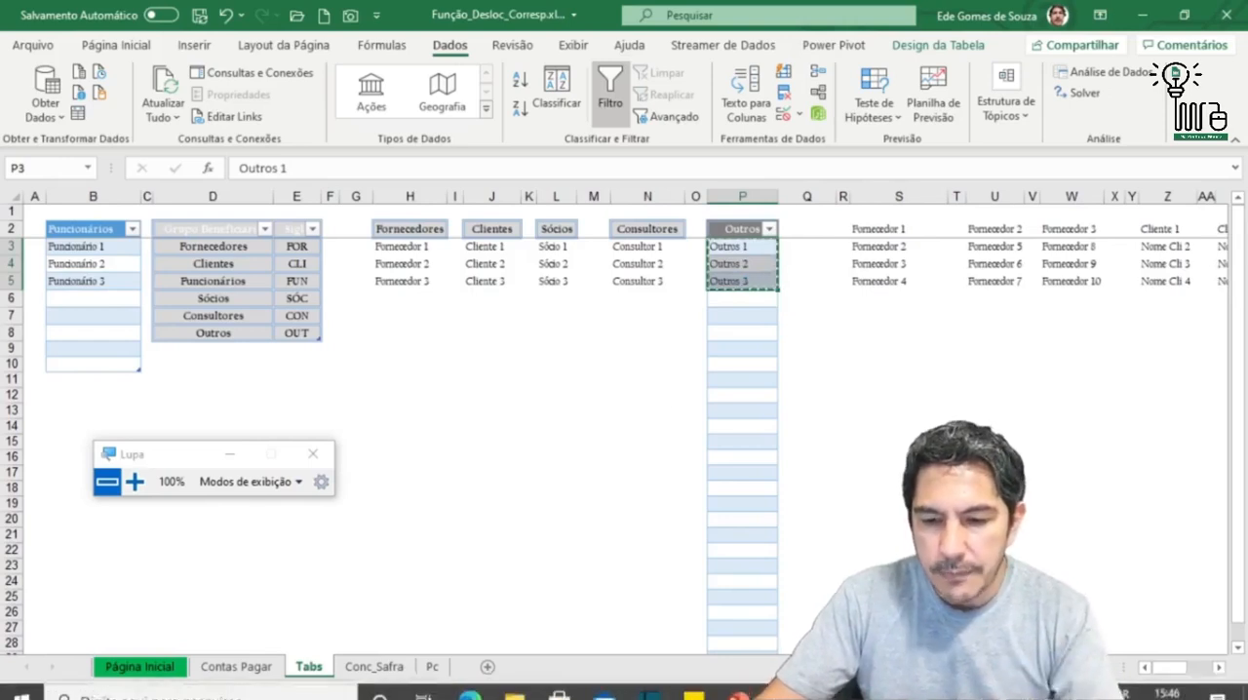
{"action": "left_click", "coordinate": [1219, 668]}
{"action": "left_click", "coordinate": [1219, 668]}
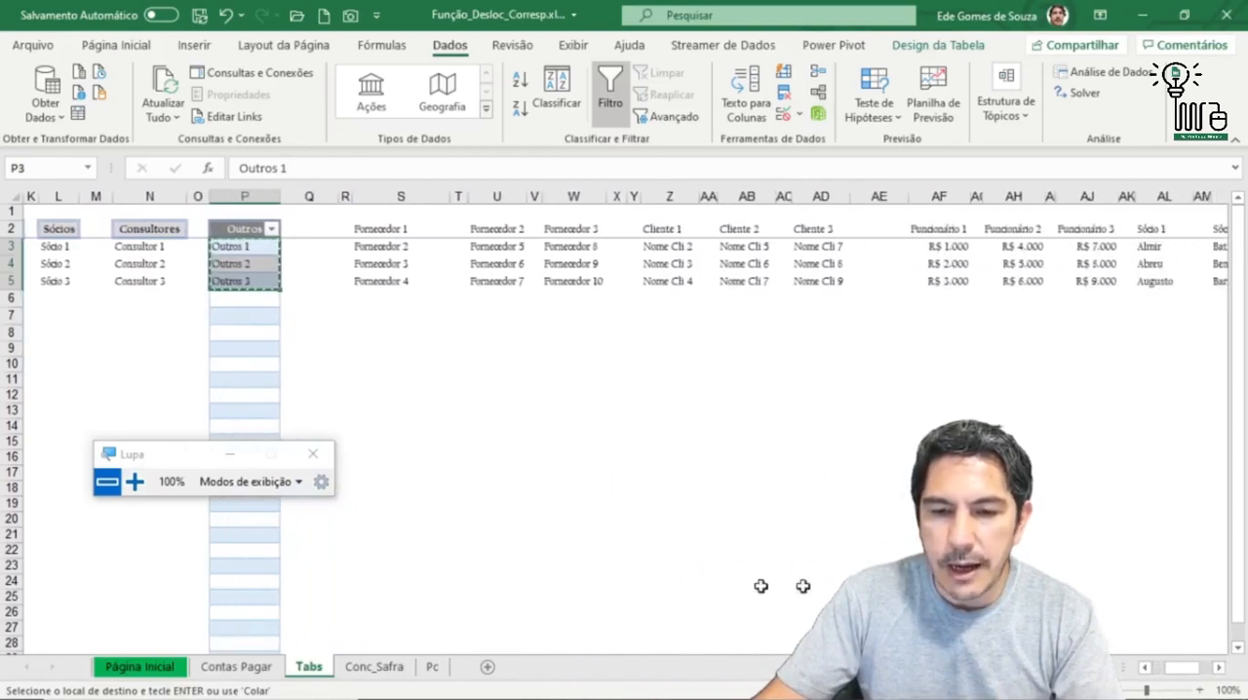
{"action": "left_click", "coordinate": [244, 667]}
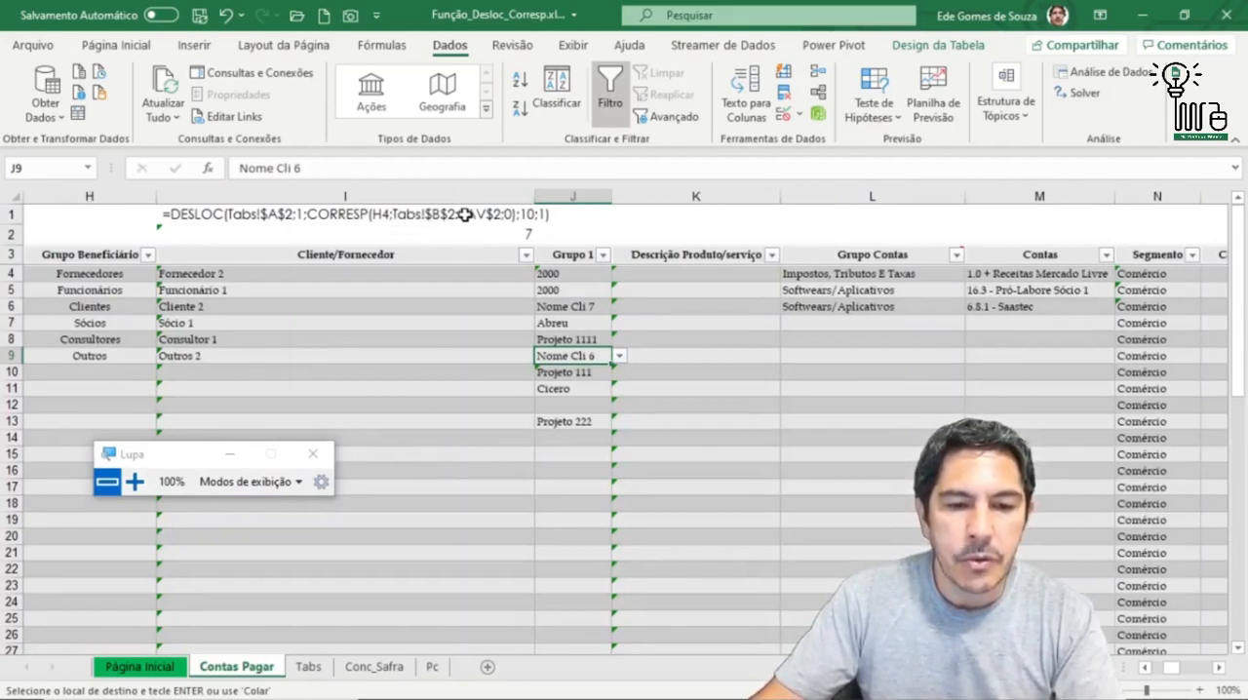
Step: Insert five blank columns on Tabs at AF:AJ, directly before the Funcionário 1 column
{"action": "left_click", "coordinate": [308, 667]}
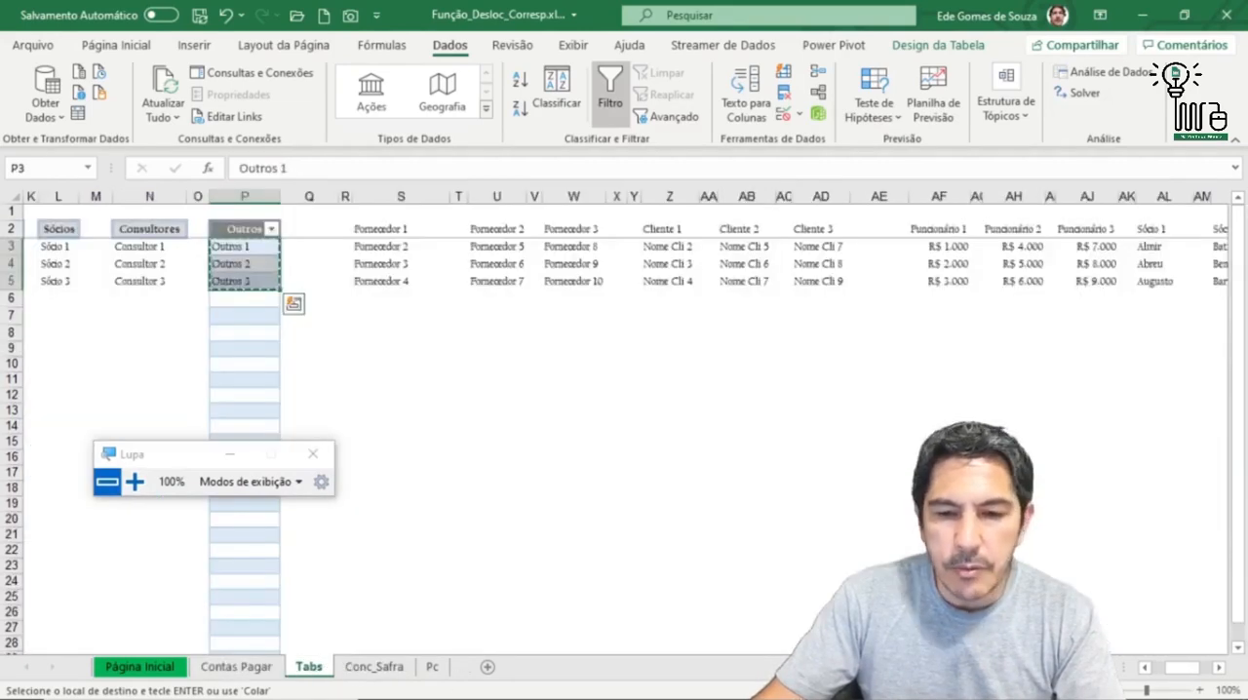
{"action": "left_click", "coordinate": [1220, 669]}
{"action": "left_click", "coordinate": [1220, 669]}
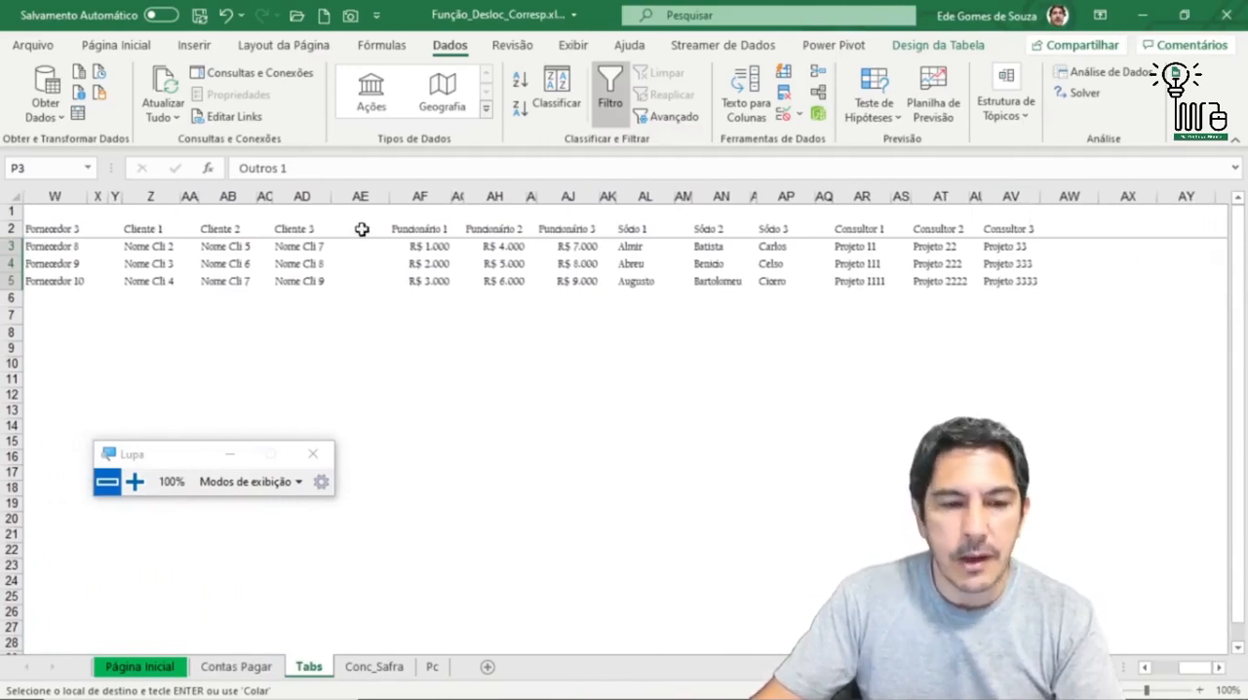
{"action": "left_click_drag", "start_coordinate": [401, 198], "coordinate": [530, 245]}
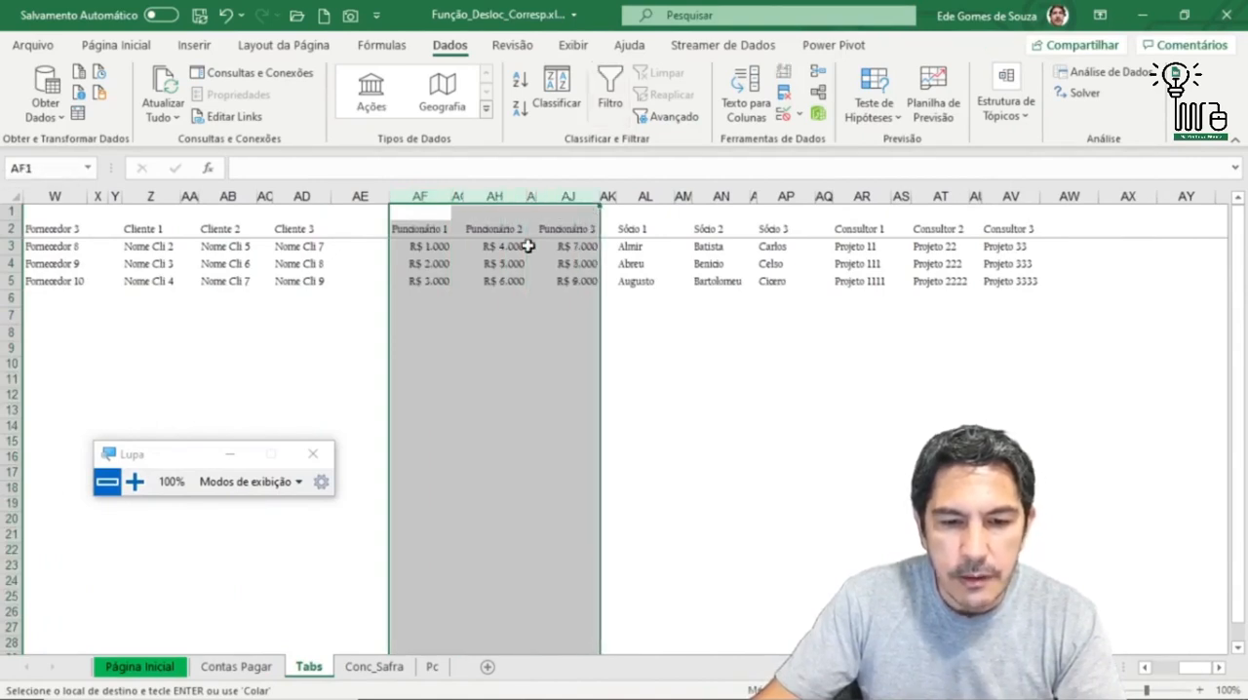
{"action": "right_click", "coordinate": [529, 244]}
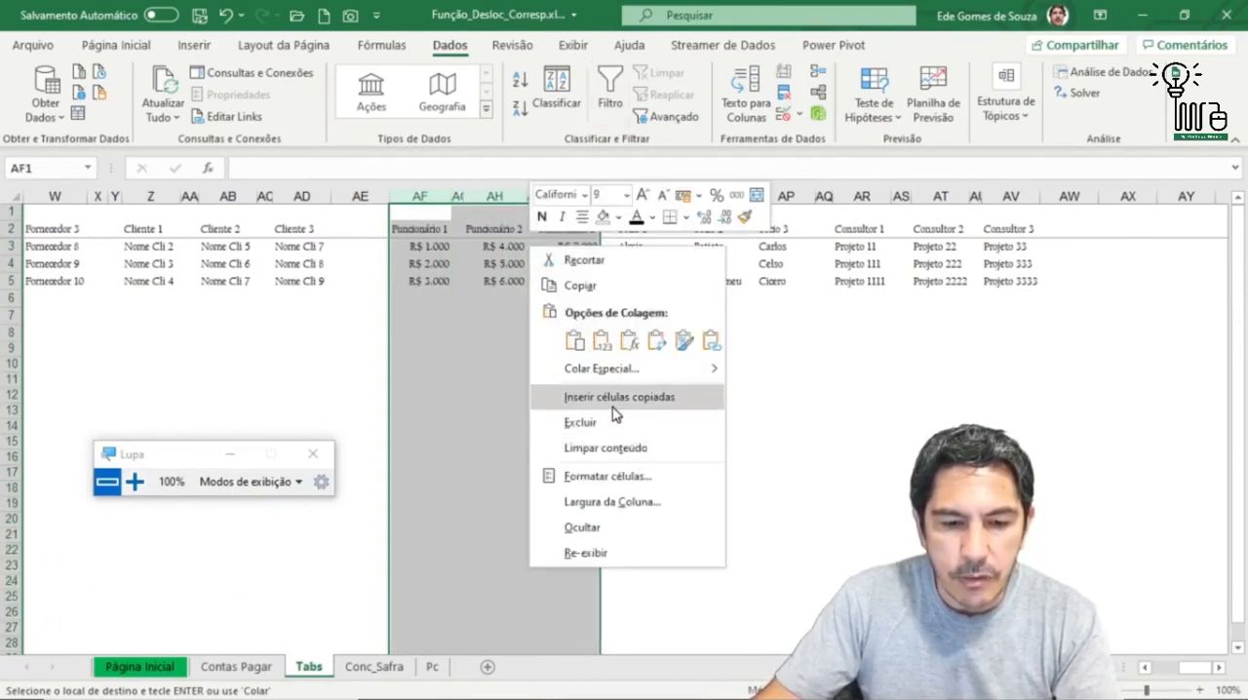
{"action": "key", "text": "Escape"}
{"action": "key", "text": "Escape"}
{"action": "right_click", "coordinate": [517, 369]}
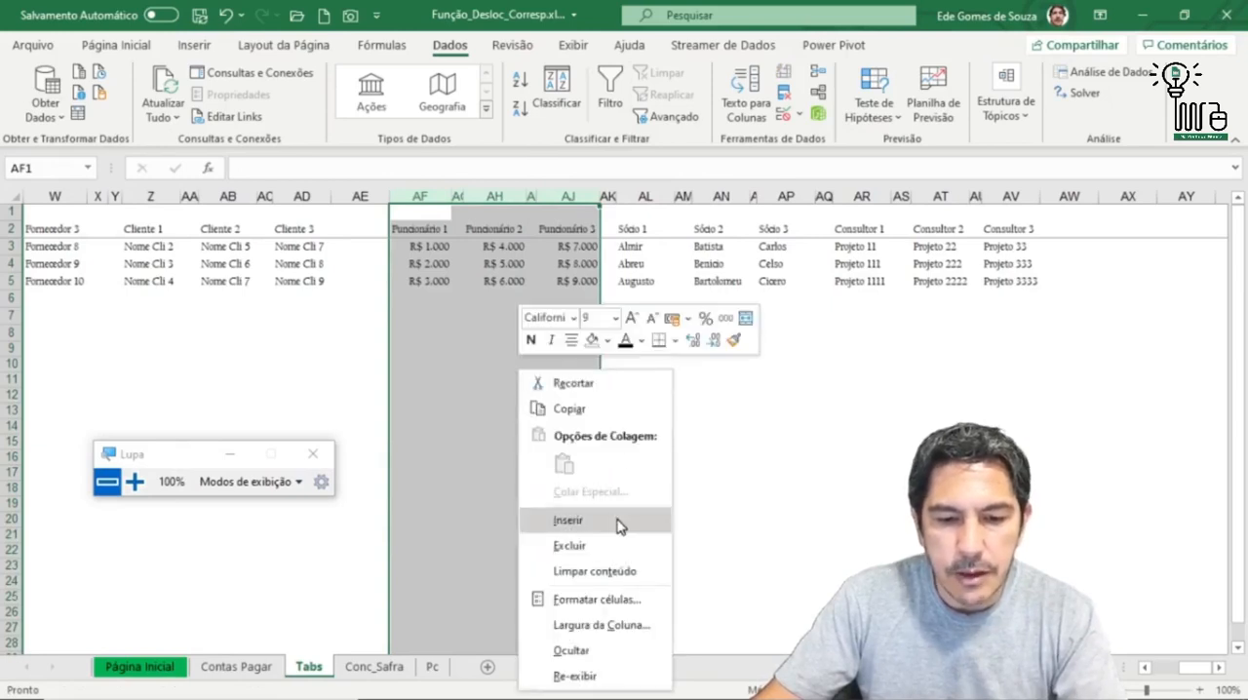
{"action": "left_click", "coordinate": [569, 519]}
{"action": "left_click", "coordinate": [473, 265]}
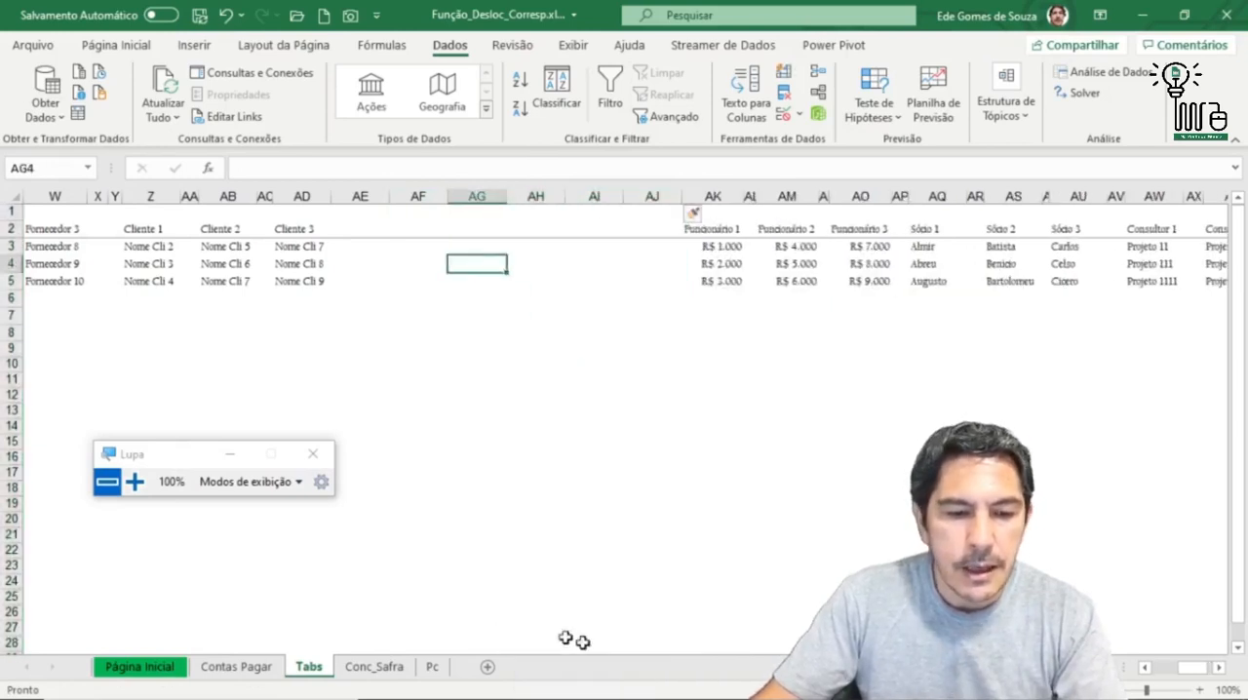
Step: Copy the Outros 1 to Outros 3 entries in P3:P5 of the Outros column
{"action": "left_click_drag", "start_coordinate": [1195, 668], "coordinate": [1165, 668]}
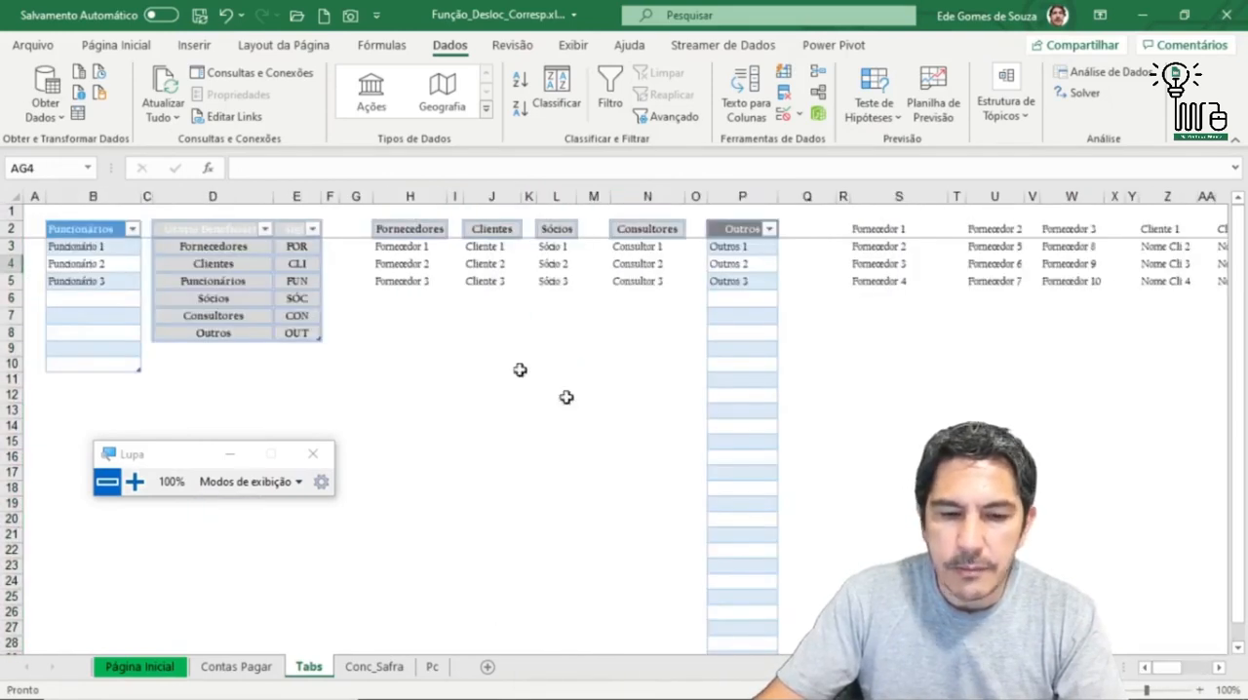
{"action": "left_click", "coordinate": [477, 336]}
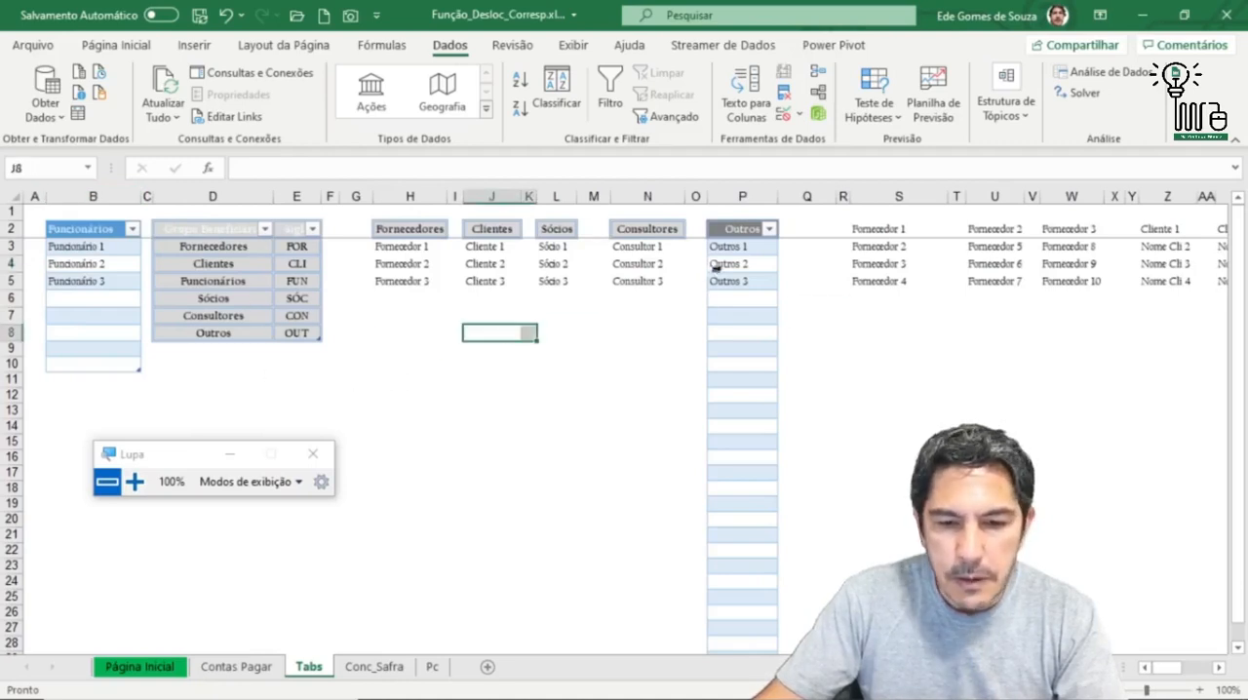
{"action": "left_click_drag", "start_coordinate": [728, 246], "coordinate": [728, 279]}
{"action": "key", "text": "ctrl+c"}
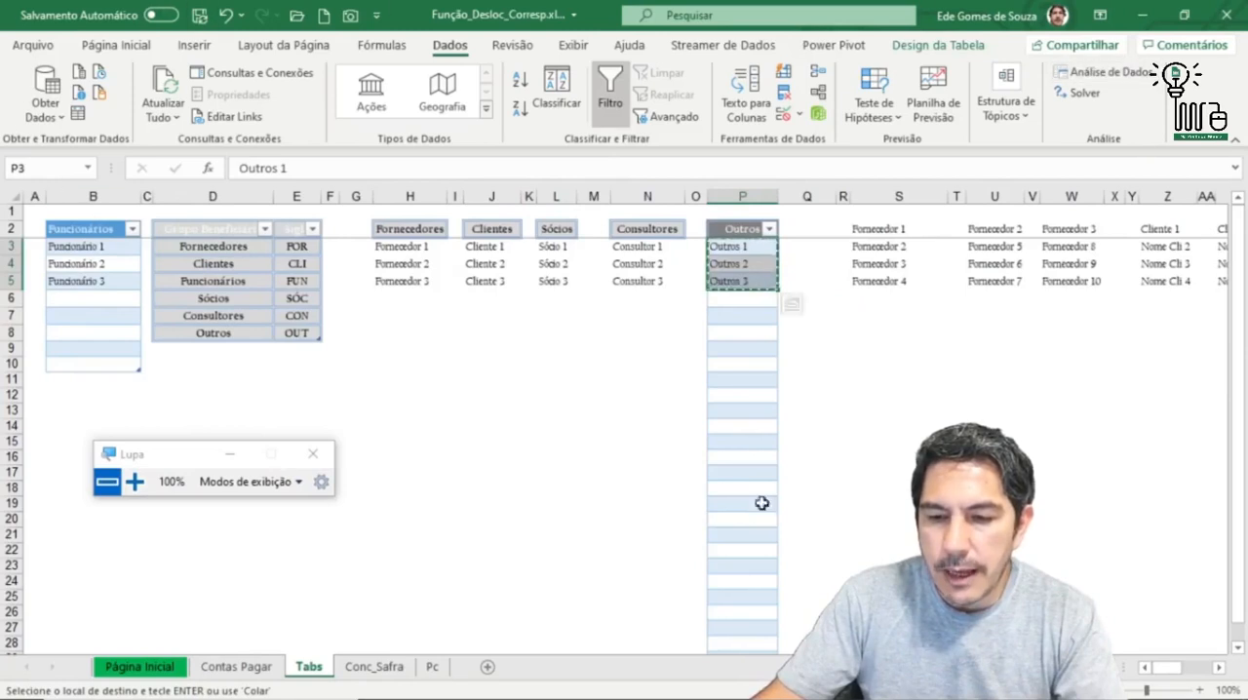
{"action": "left_click_drag", "start_coordinate": [1169, 671], "coordinate": [1197, 673]}
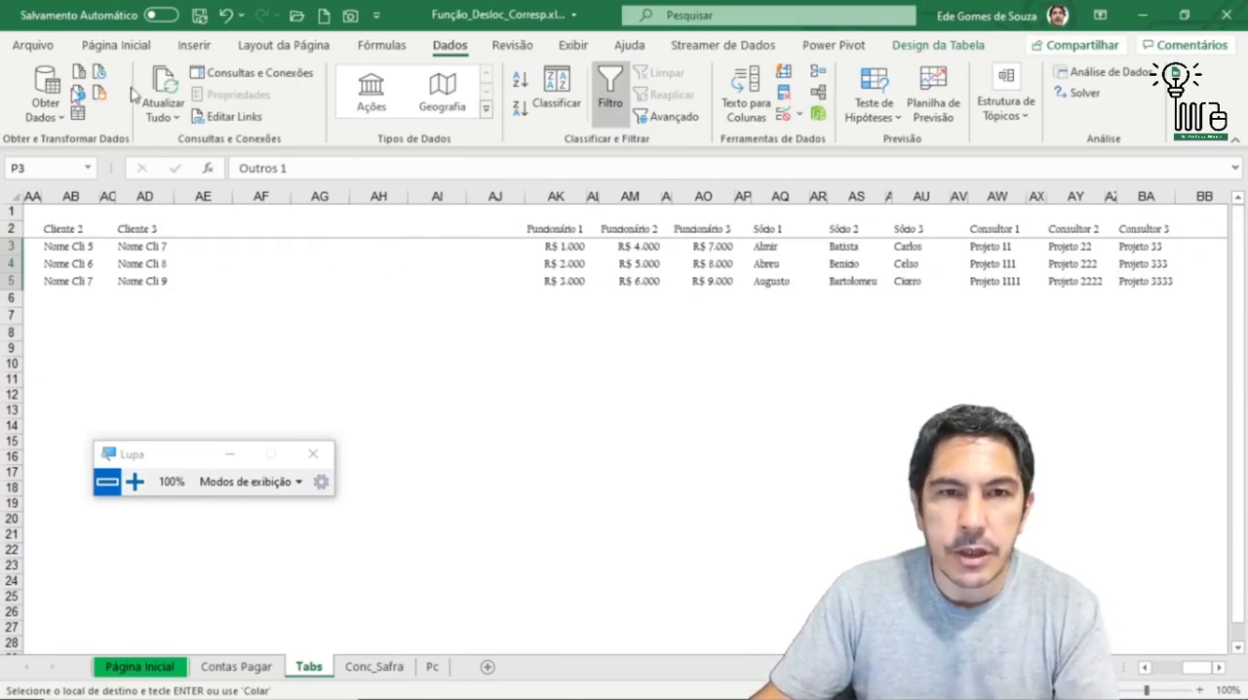
{"action": "left_click", "coordinate": [249, 230]}
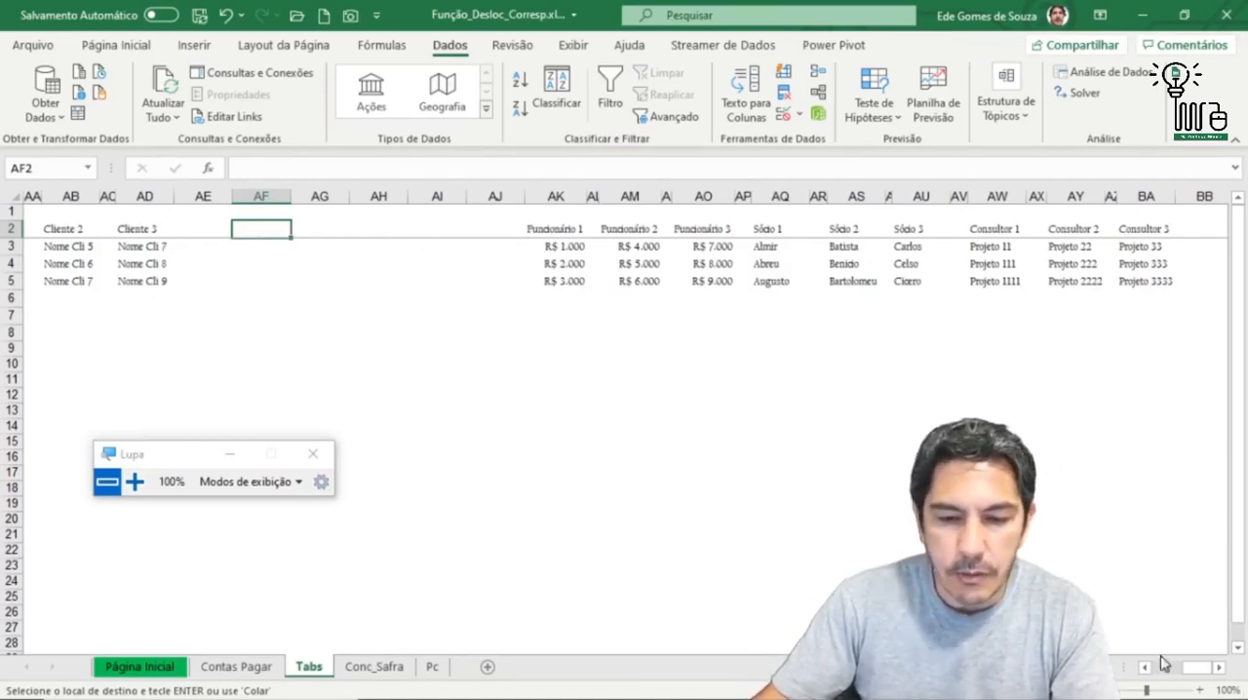
{"action": "left_click_drag", "start_coordinate": [1197, 669], "coordinate": [1121, 658]}
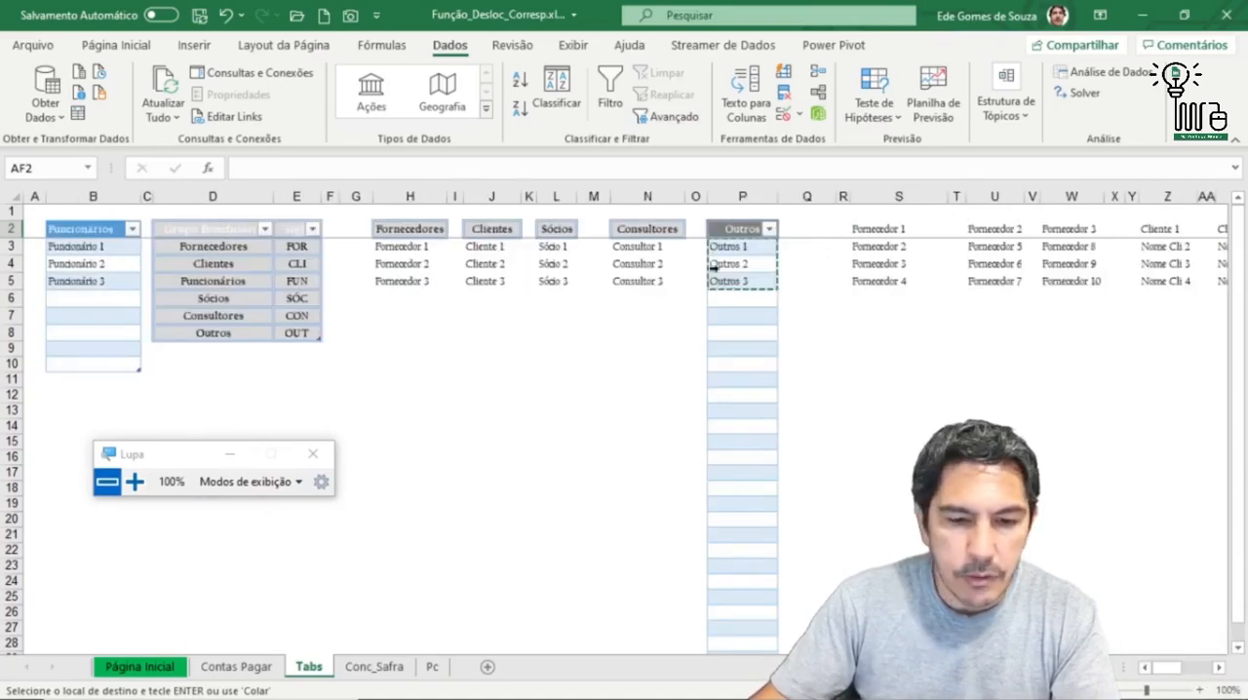
{"action": "left_click_drag", "start_coordinate": [746, 252], "coordinate": [748, 289]}
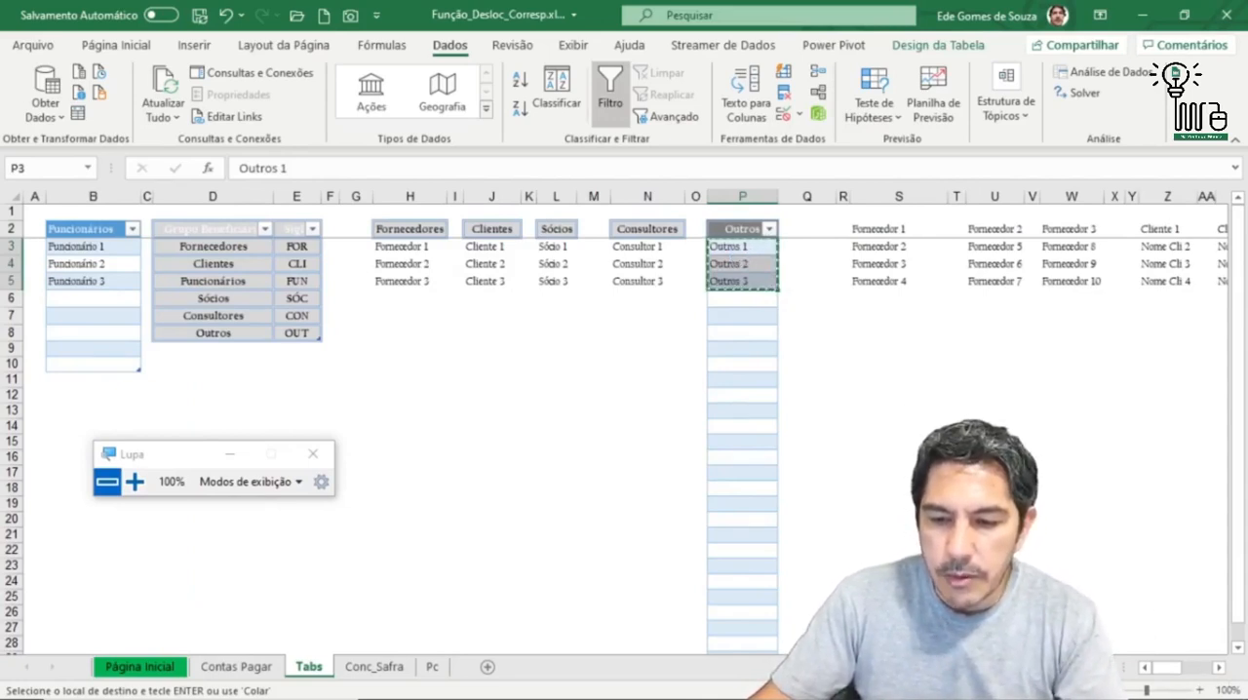
Step: Paste the copied Outros entries as transposed values across row 2, starting at AF2
{"action": "left_click", "coordinate": [1219, 667]}
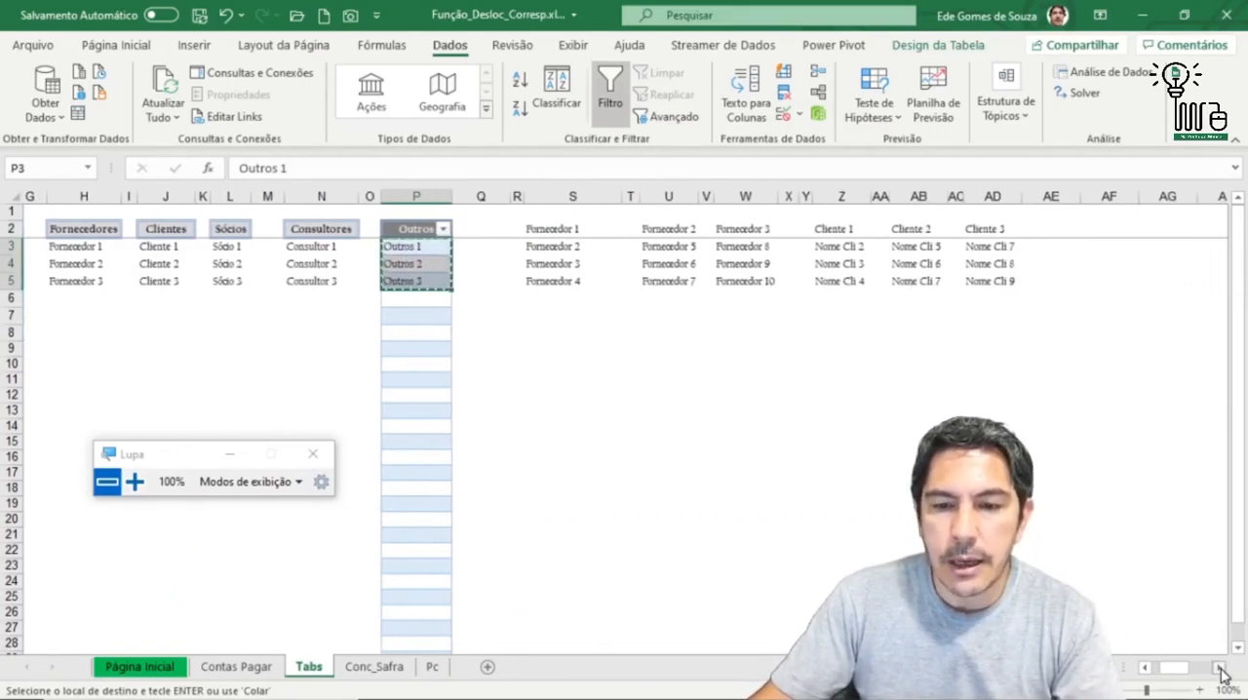
{"action": "left_click", "coordinate": [1219, 667]}
{"action": "left_click", "coordinate": [923, 232]}
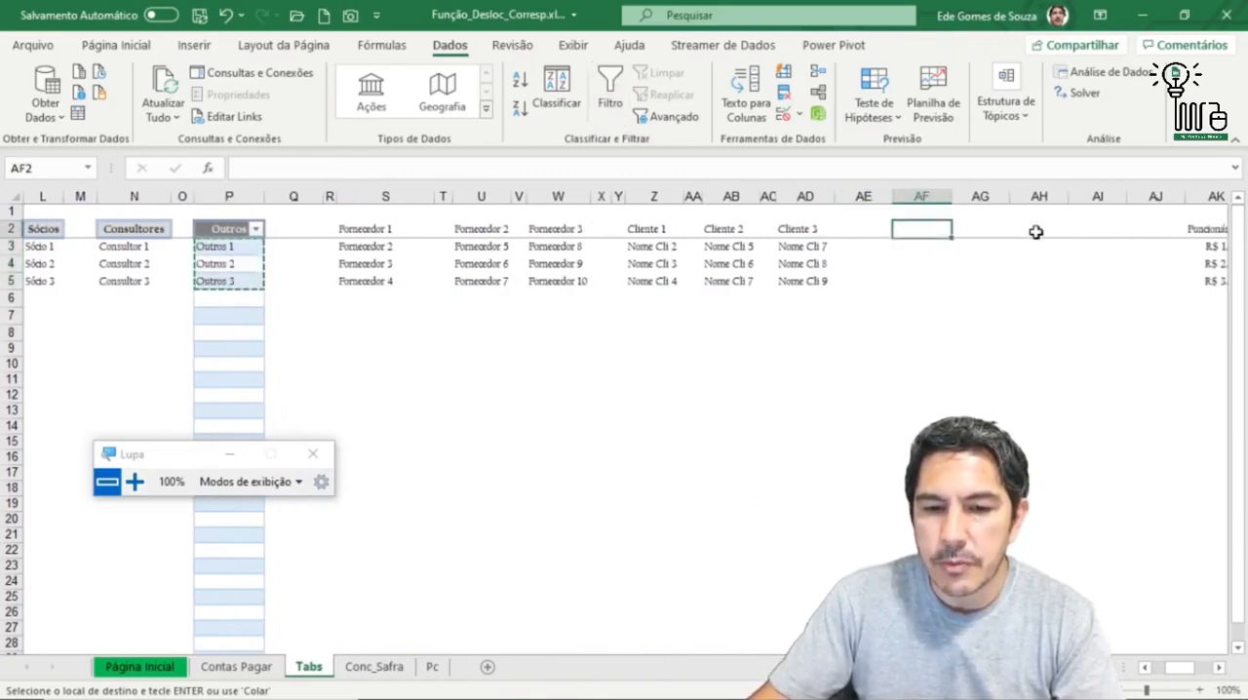
{"action": "right_click", "coordinate": [919, 231]}
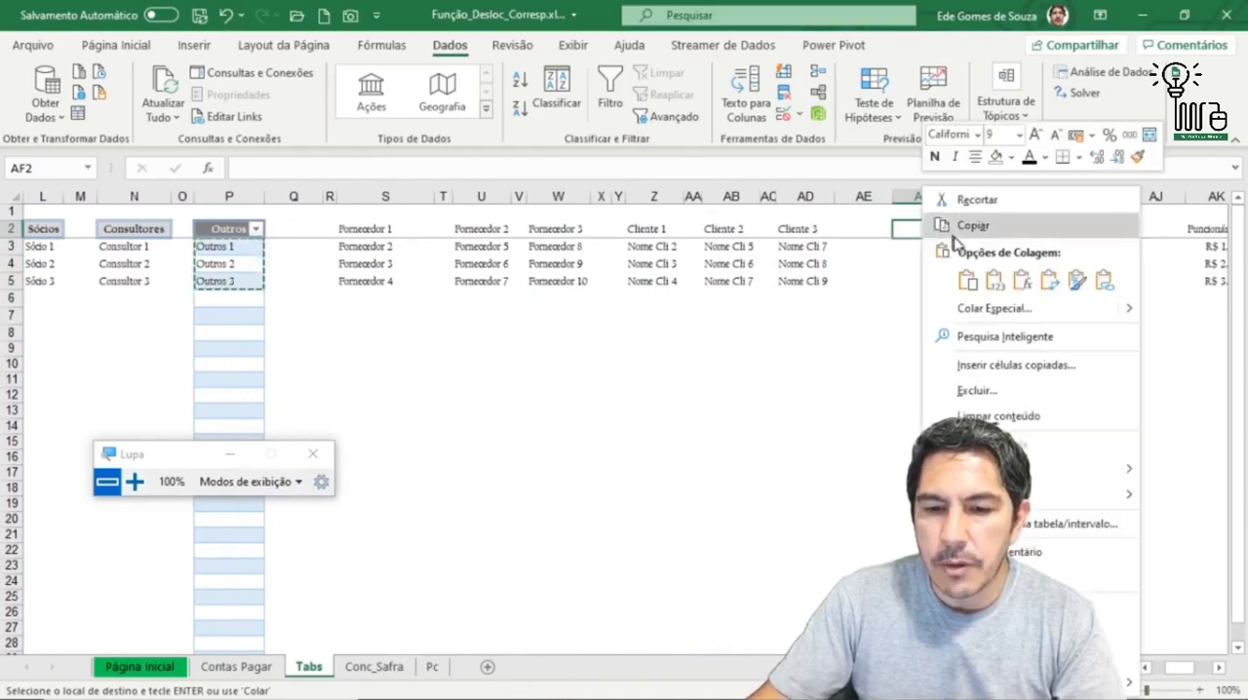
{"action": "left_click", "coordinate": [992, 309]}
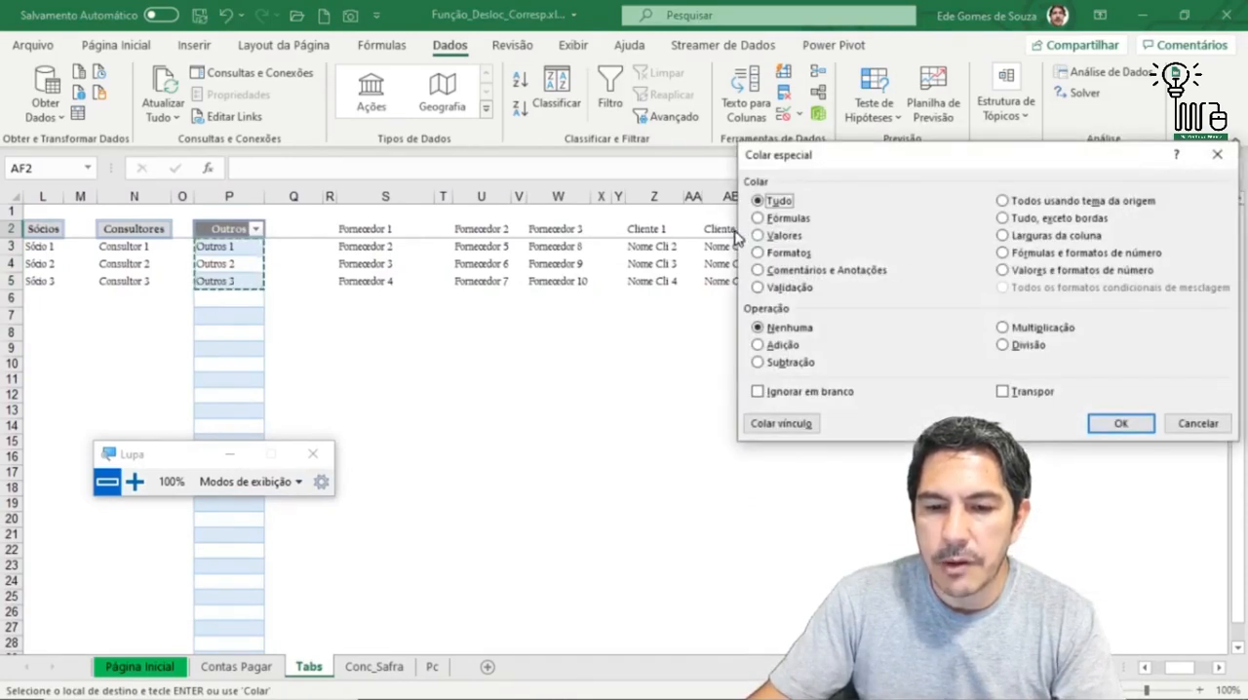
{"action": "left_click", "coordinate": [1004, 392]}
{"action": "left_click", "coordinate": [1117, 423]}
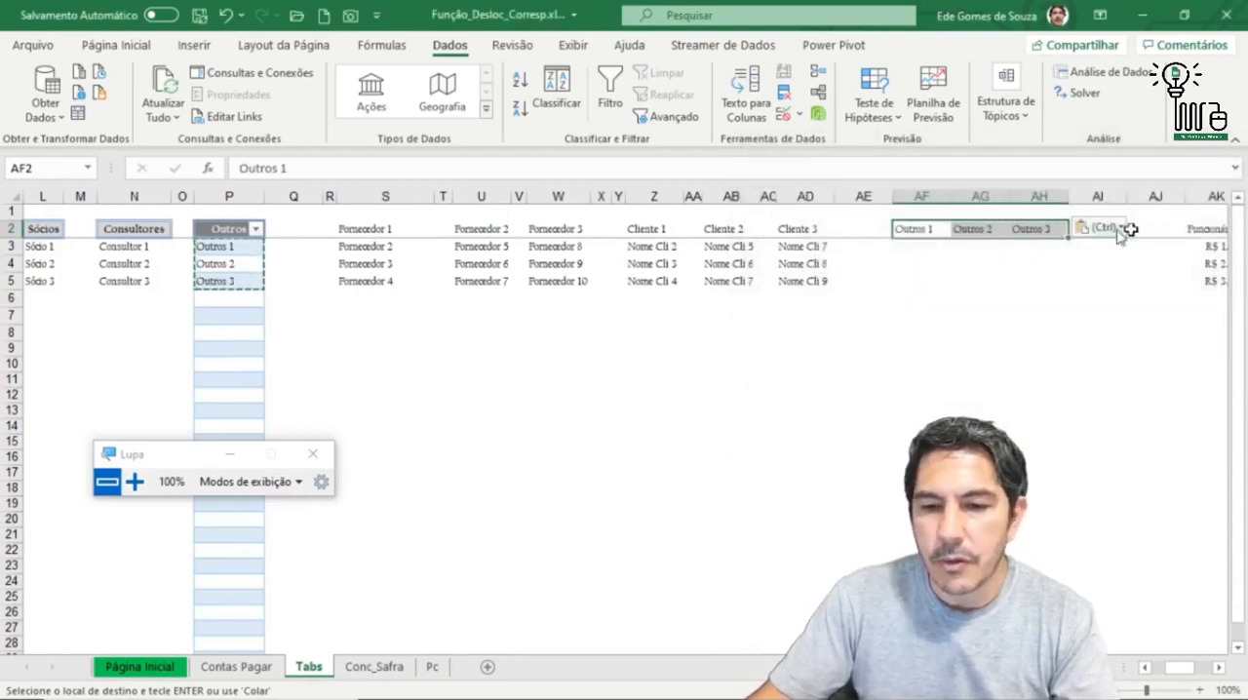
Step: Insert a blank column between the Outros 1 and Outros 2 headers and another between Outros 2 and Outros 3
{"action": "left_click", "coordinate": [969, 195]}
{"action": "right_click", "coordinate": [968, 195]}
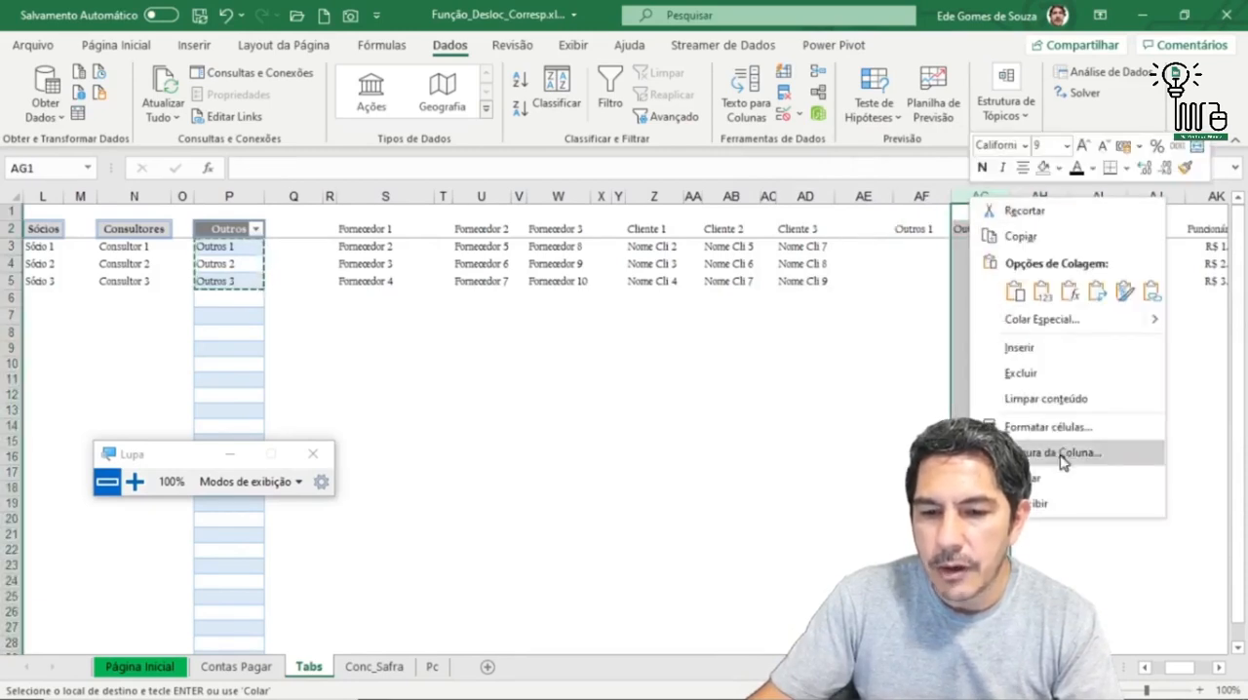
{"action": "left_click", "coordinate": [1018, 351]}
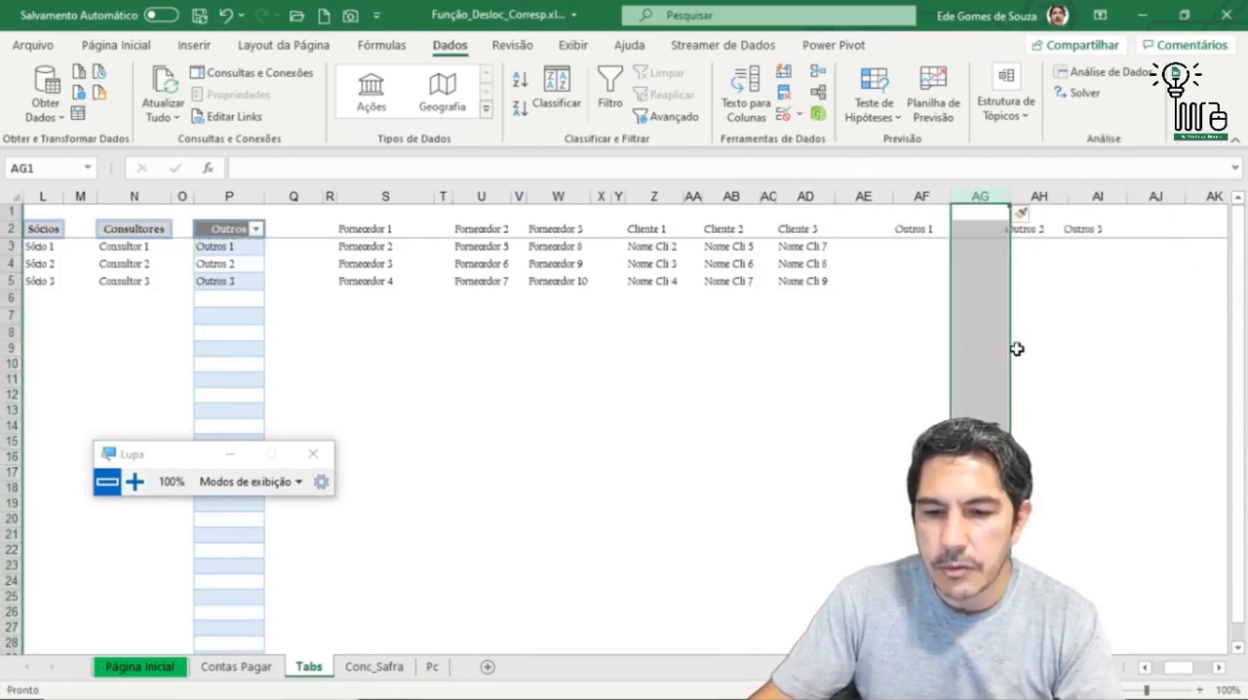
{"action": "left_click", "coordinate": [1079, 196]}
{"action": "right_click", "coordinate": [1080, 196]}
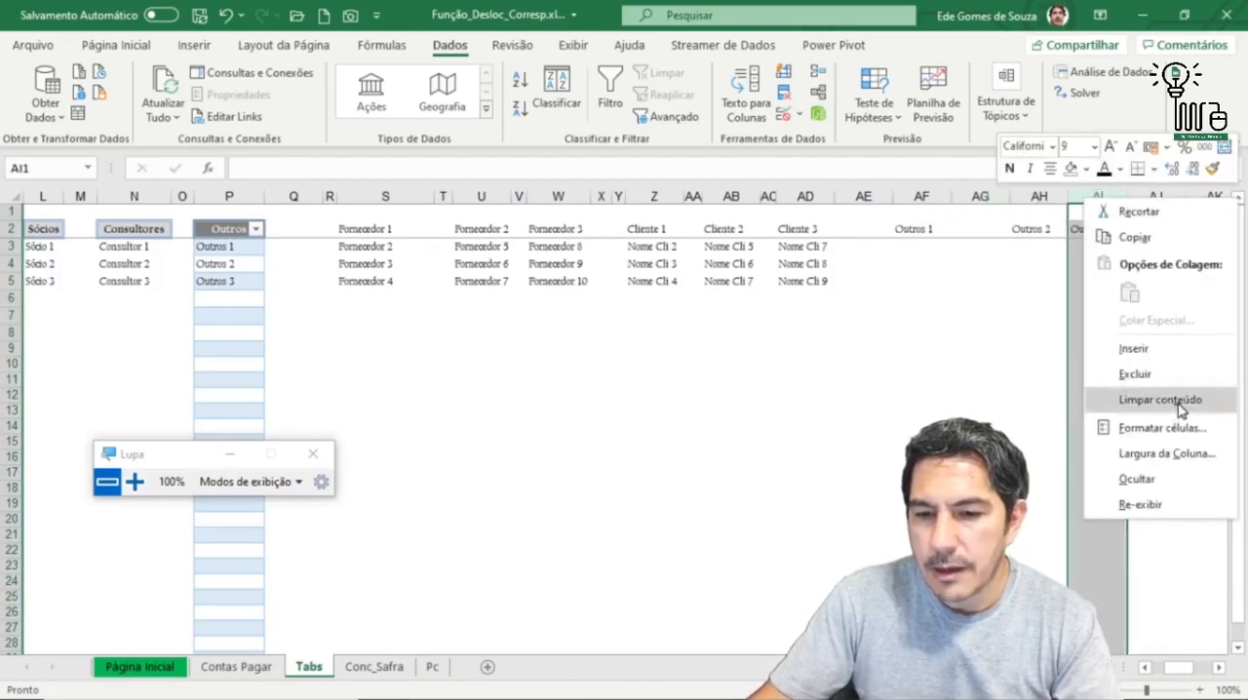
{"action": "left_click", "coordinate": [1155, 349]}
Step: Narrow the spacer columns AE, AG and AI and reduce the widths of the Outros columns AF, AH and AJ
{"action": "left_click_drag", "start_coordinate": [969, 259], "coordinate": [973, 281]}
{"action": "left_click_drag", "start_coordinate": [891, 198], "coordinate": [849, 223]}
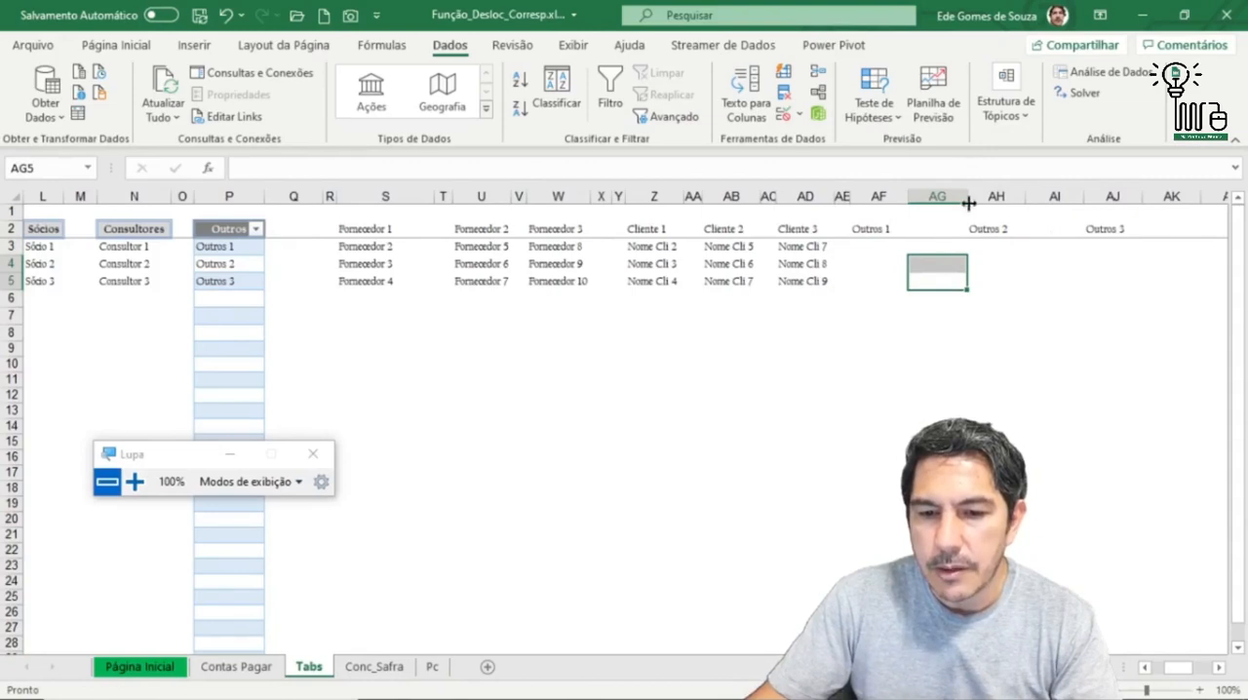
{"action": "mouse_move", "coordinate": [969, 200]}
{"action": "left_mouse_down"}
{"action": "mouse_move", "coordinate": [920, 223]}
{"action": "mouse_move", "coordinate": [964, 199]}
{"action": "left_mouse_up"}
{"action": "left_click", "coordinate": [881, 196]}
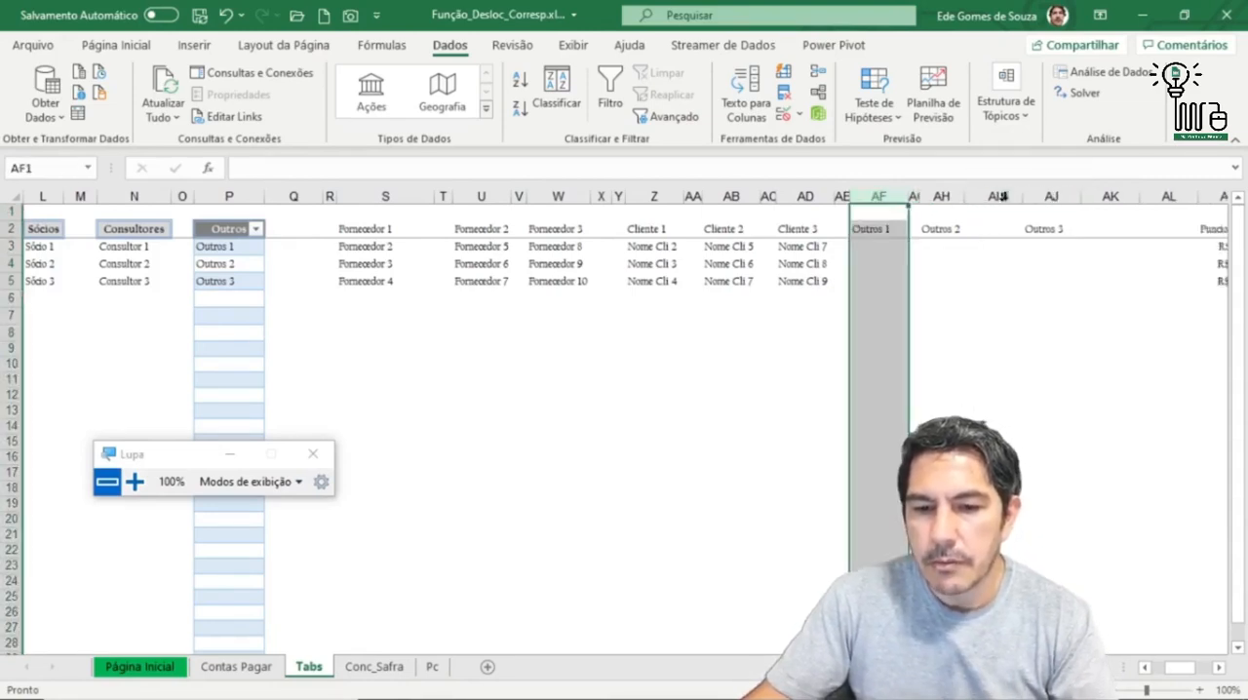
{"action": "left_click", "coordinate": [942, 196], "text": "ctrl"}
{"action": "left_click", "coordinate": [1051, 196], "text": "ctrl"}
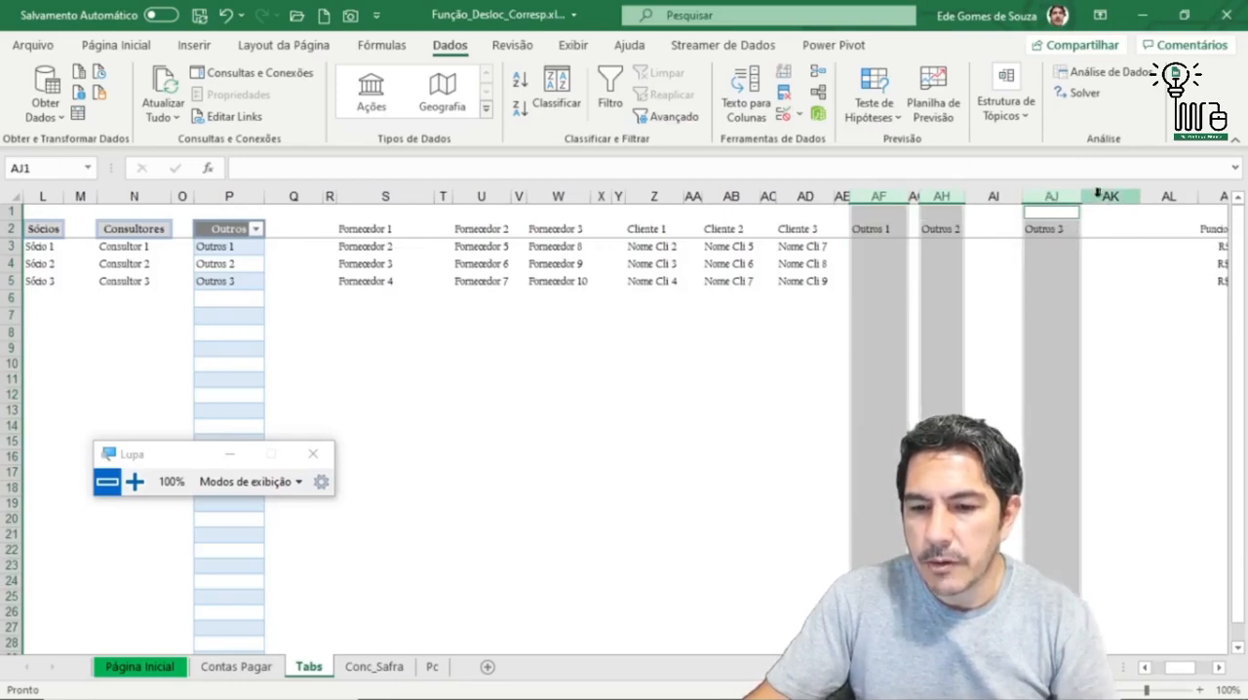
{"action": "left_click_drag", "start_coordinate": [1084, 196], "coordinate": [965, 216]}
{"action": "left_click", "coordinate": [973, 261]}
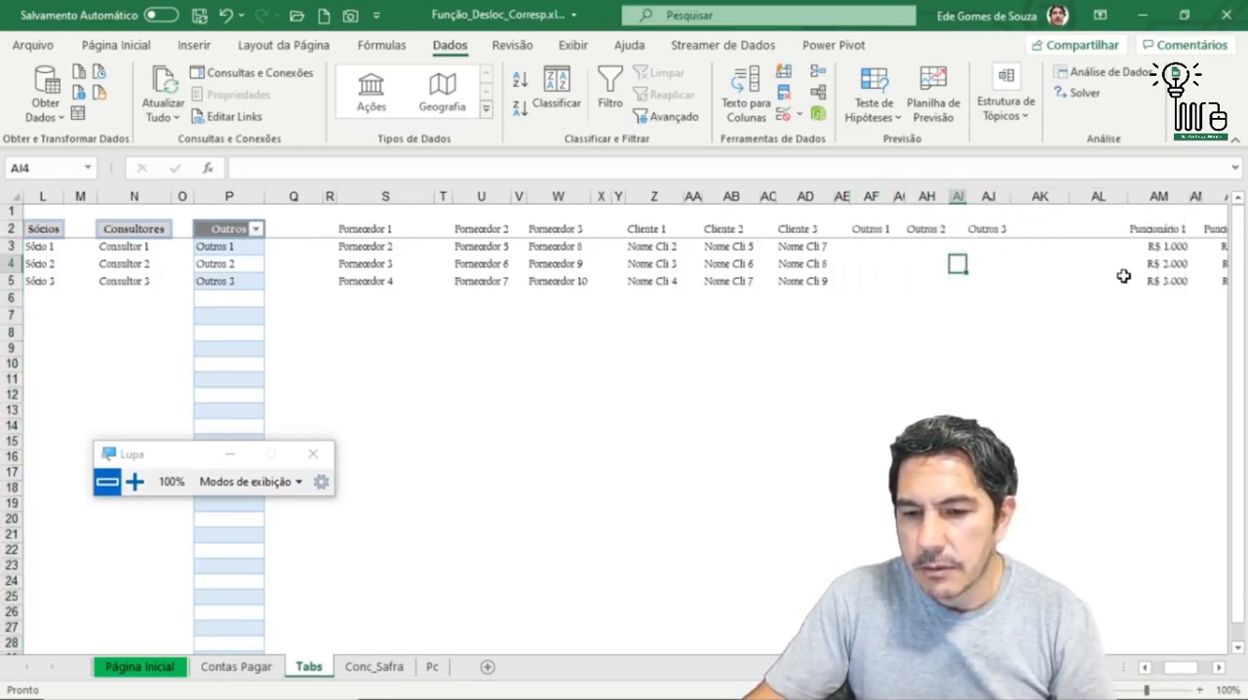
Step: Delete one of the two surplus blank columns after Outros 3 and narrow the remaining spacer column AK
{"action": "left_click", "coordinate": [1040, 196]}
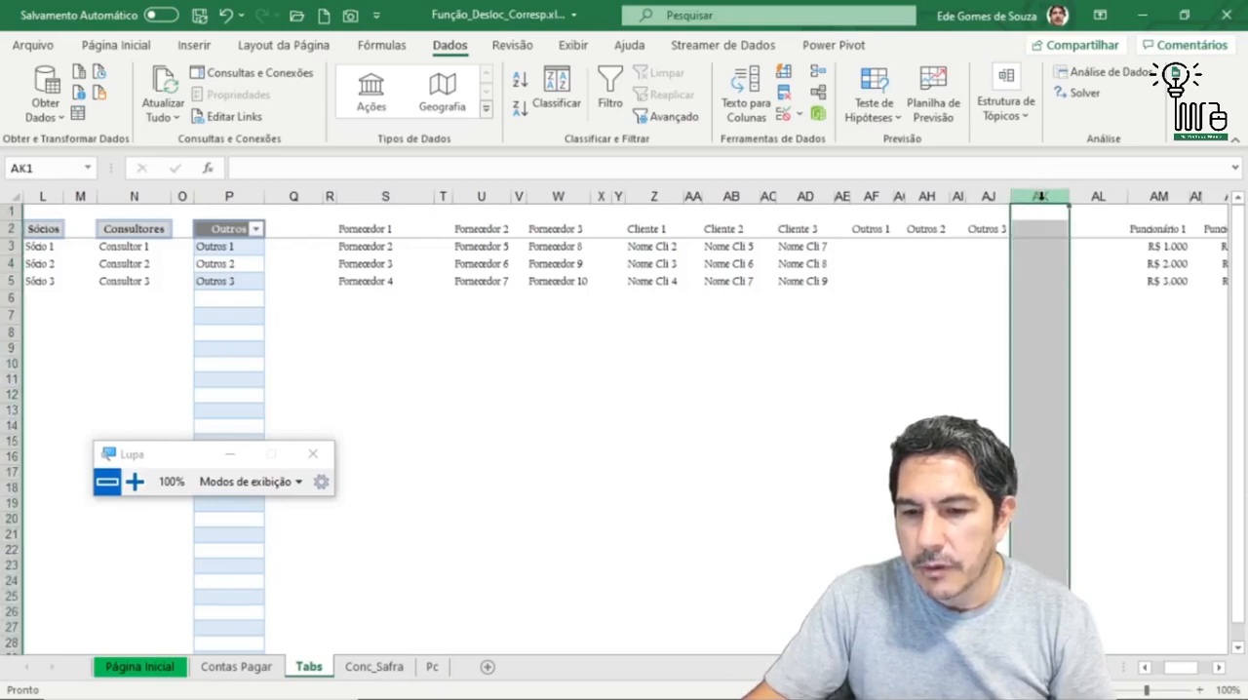
{"action": "right_click", "coordinate": [1040, 196]}
{"action": "left_click", "coordinate": [1093, 372]}
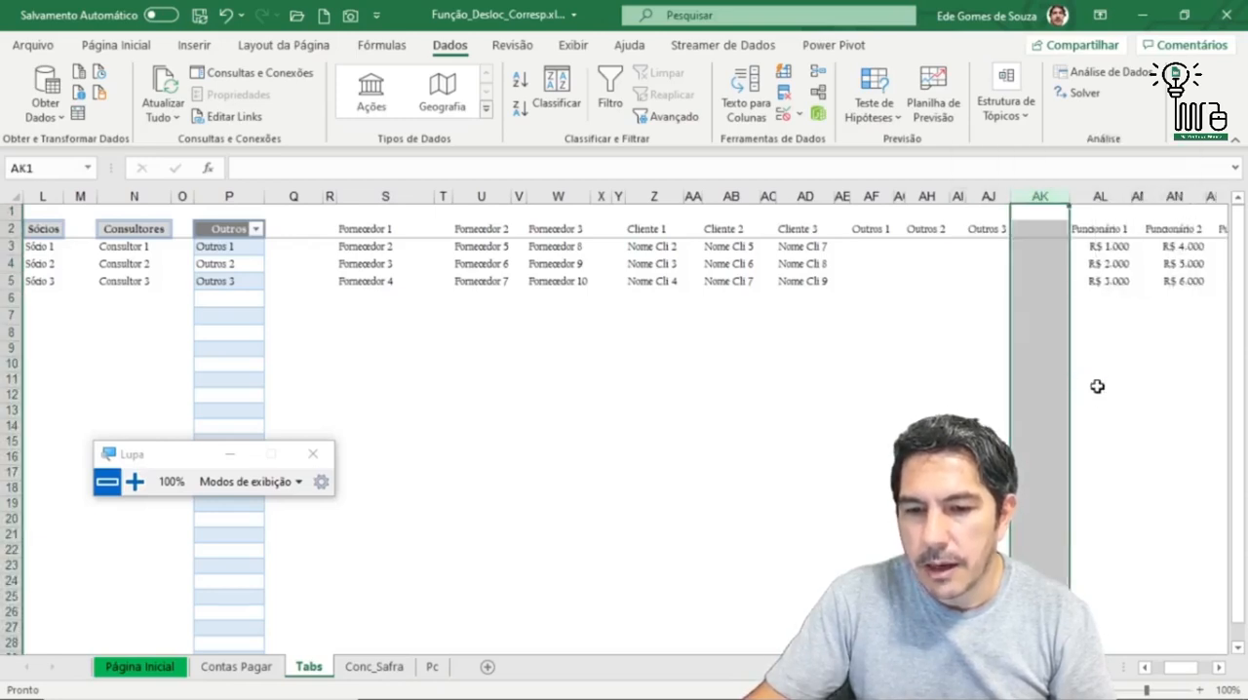
{"action": "left_click", "coordinate": [1116, 357]}
{"action": "left_click_drag", "start_coordinate": [1070, 200], "coordinate": [1032, 220]}
Step: Fill the Outros 1 list in AF3:AF5 with the entries aa, AAA and AAAA
{"action": "left_click", "coordinate": [872, 248]}
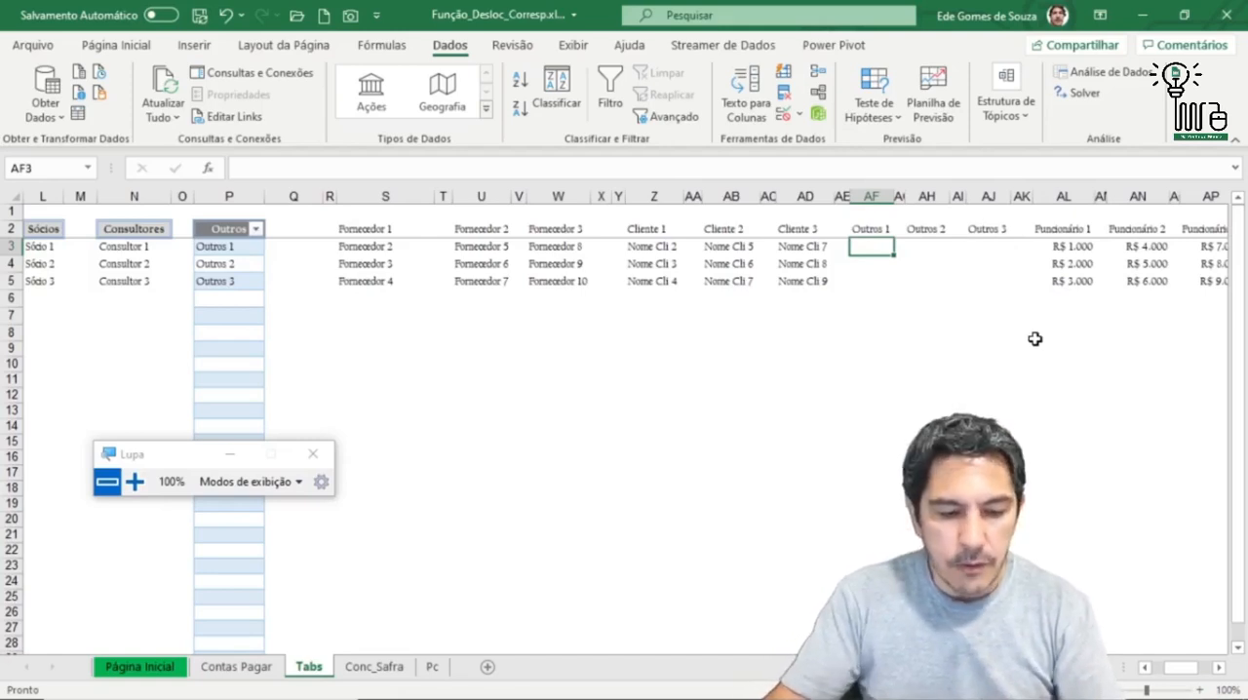
{"action": "type", "text": "aa"}
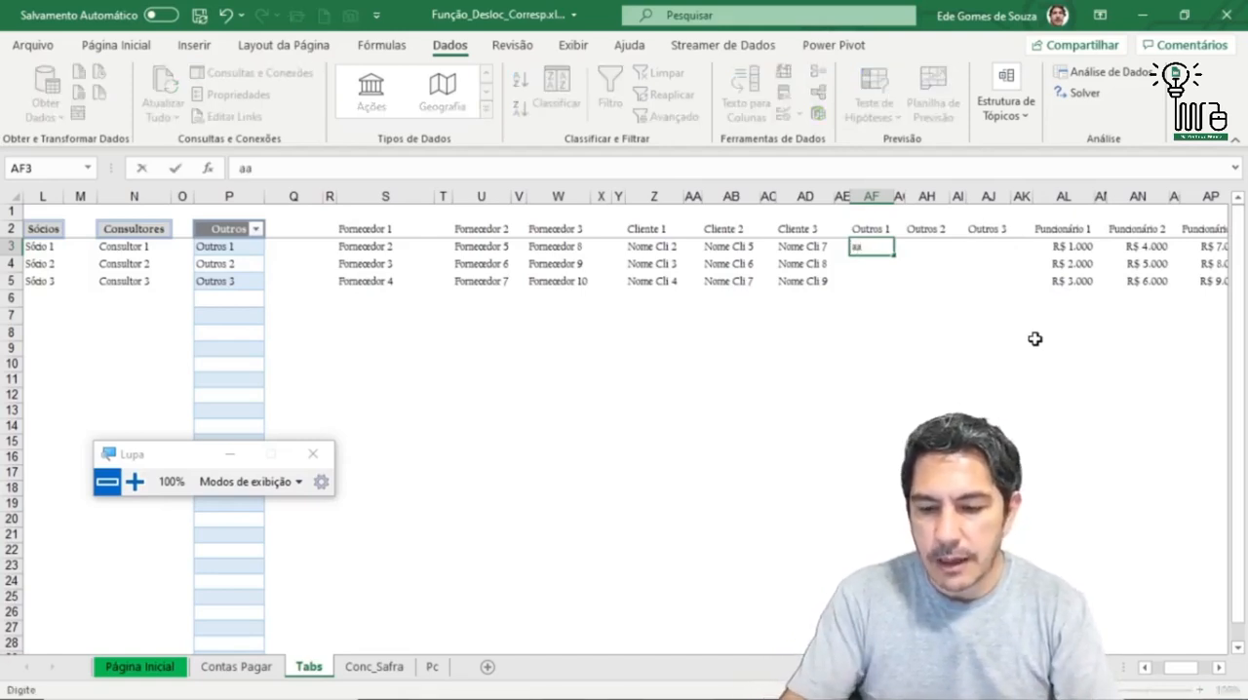
{"action": "key", "text": "Return"}
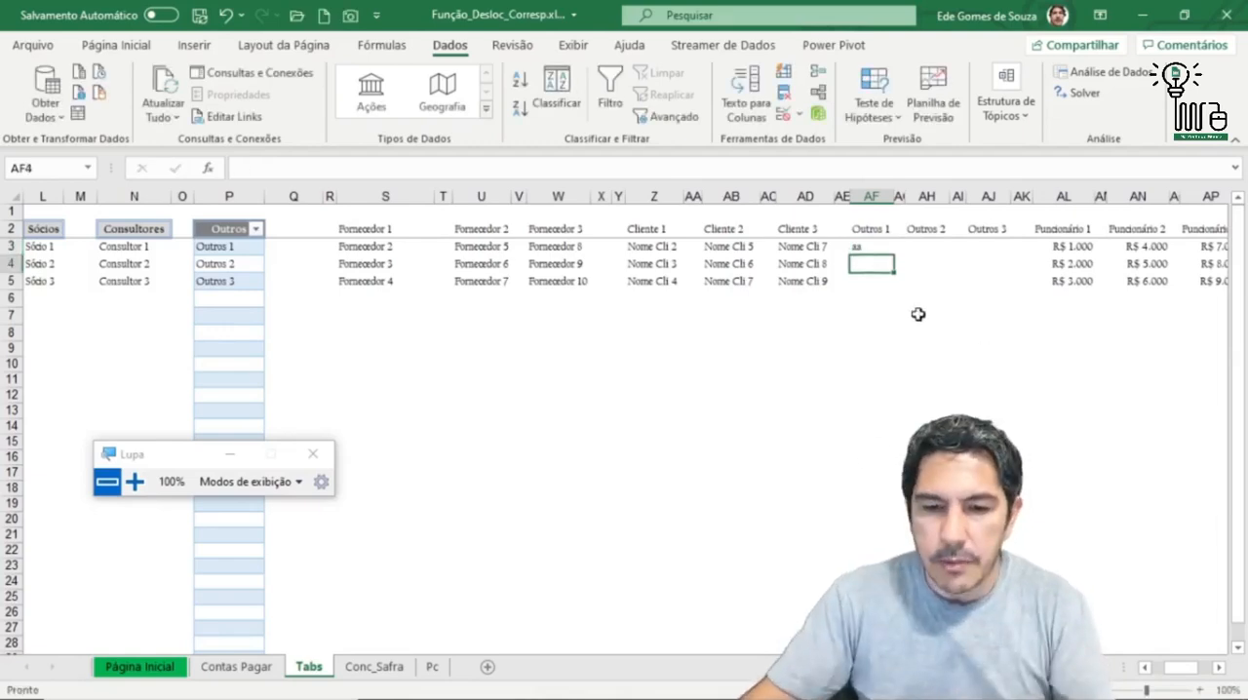
{"action": "left_click", "coordinate": [895, 248]}
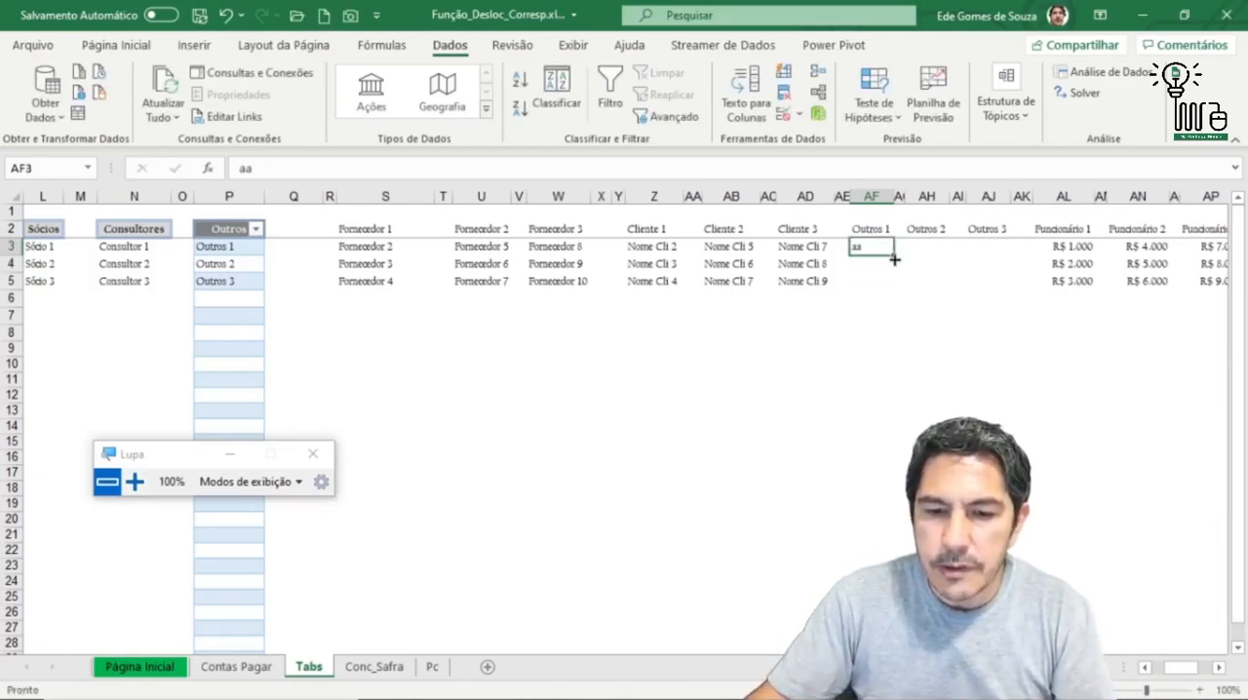
{"action": "left_click_drag", "start_coordinate": [895, 260], "coordinate": [898, 293]}
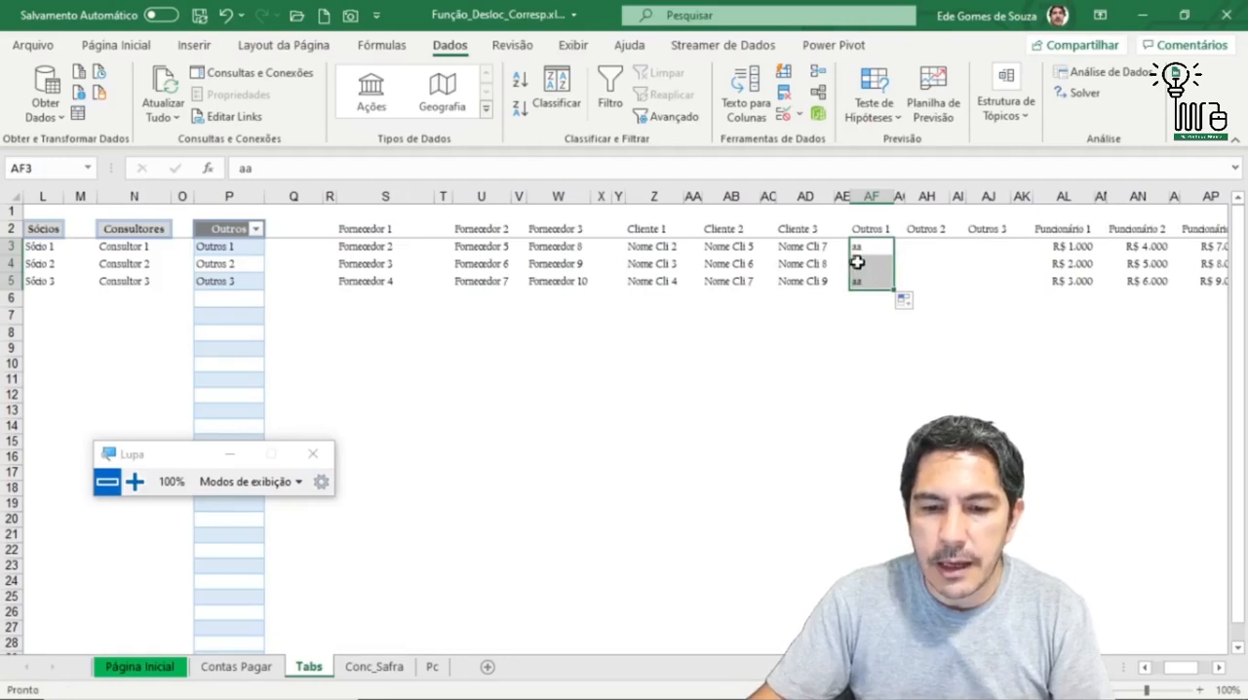
{"action": "left_click", "coordinate": [857, 262]}
{"action": "type", "text": "AAA"}
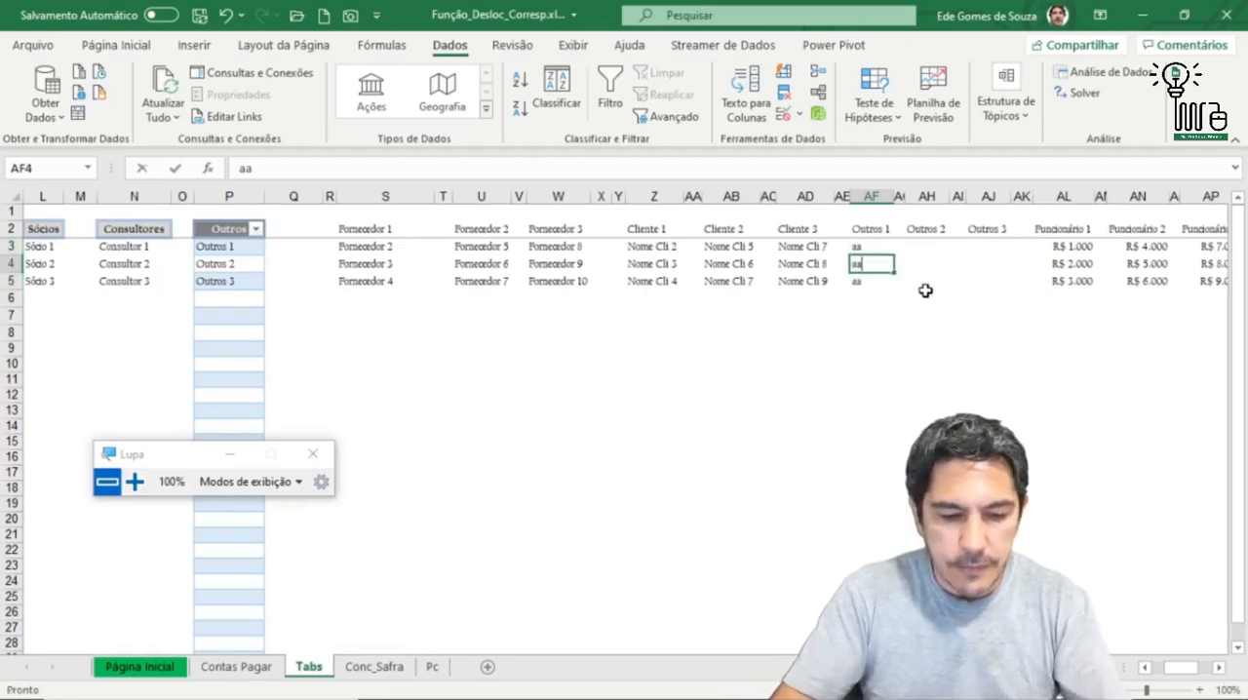
{"action": "key", "text": "Return"}
{"action": "type", "text": "AAAA"}
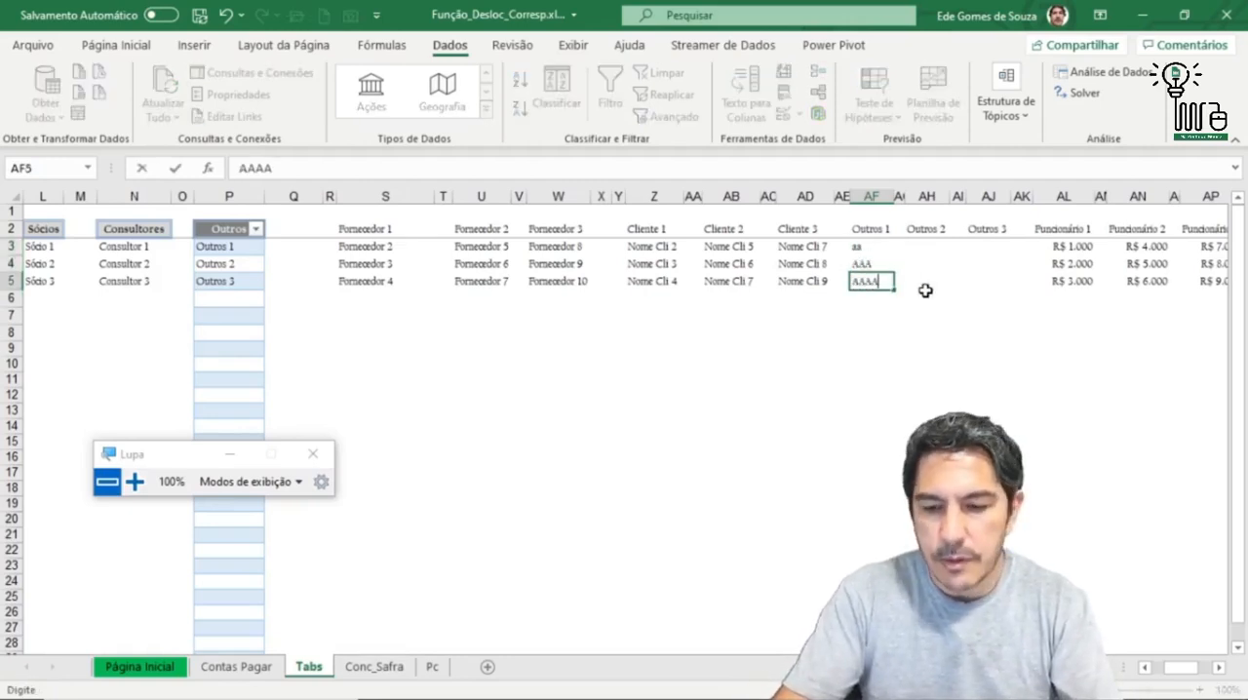
{"action": "key", "text": "Return"}
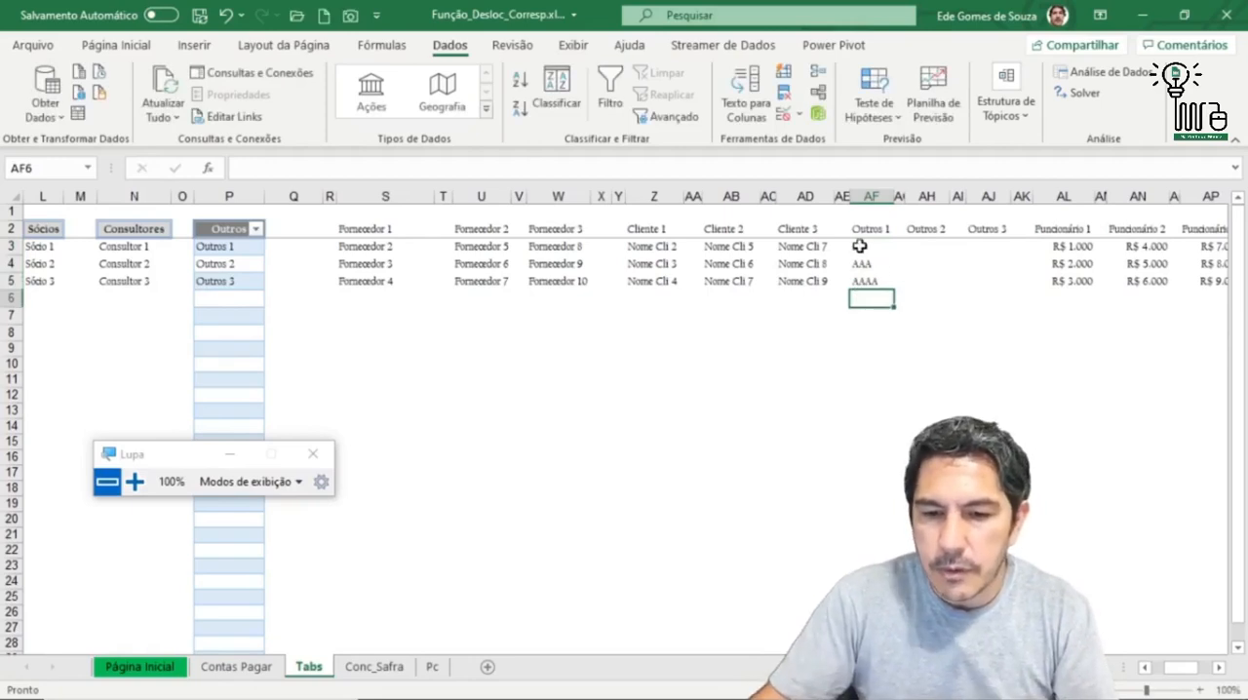
Step: Copy the three Outros 1 entries into rows 3 to 5 under both Outros 2 and Outros 3
{"action": "left_click_drag", "start_coordinate": [859, 246], "coordinate": [862, 281]}
{"action": "key", "text": "ctrl+c"}
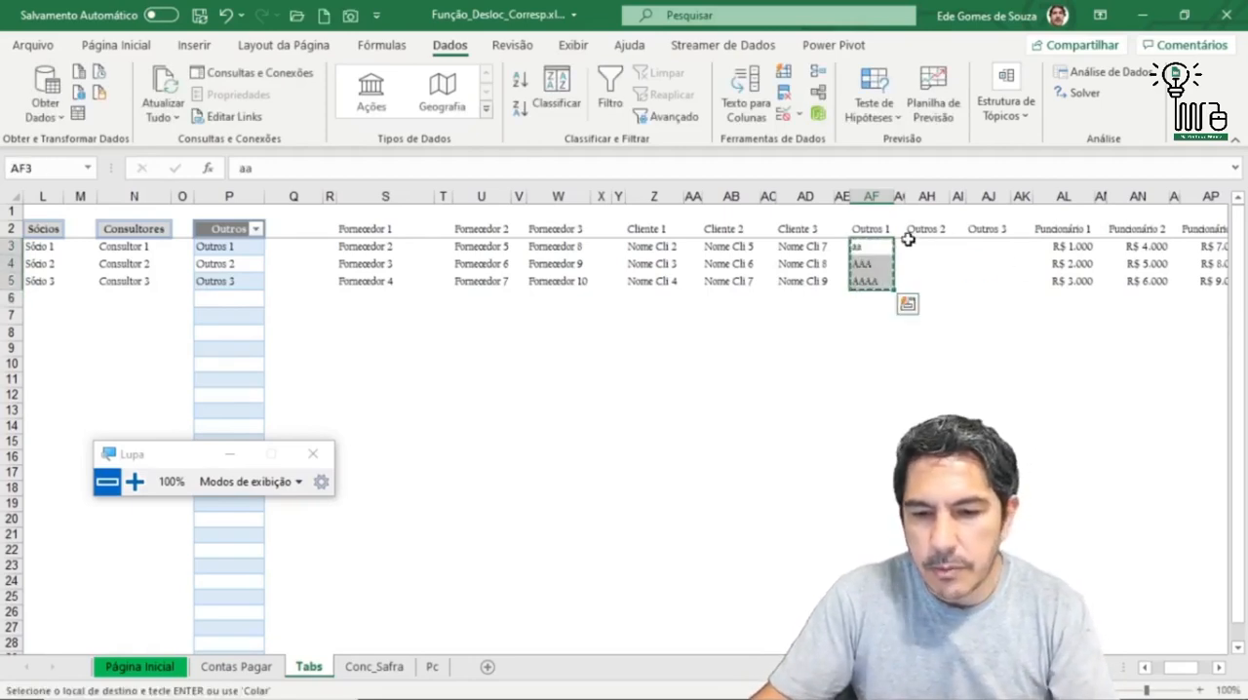
{"action": "left_click_drag", "start_coordinate": [915, 246], "coordinate": [914, 280]}
{"action": "key", "text": "ctrl+v"}
{"action": "left_click", "coordinate": [961, 247]}
{"action": "key", "text": "Delete"}
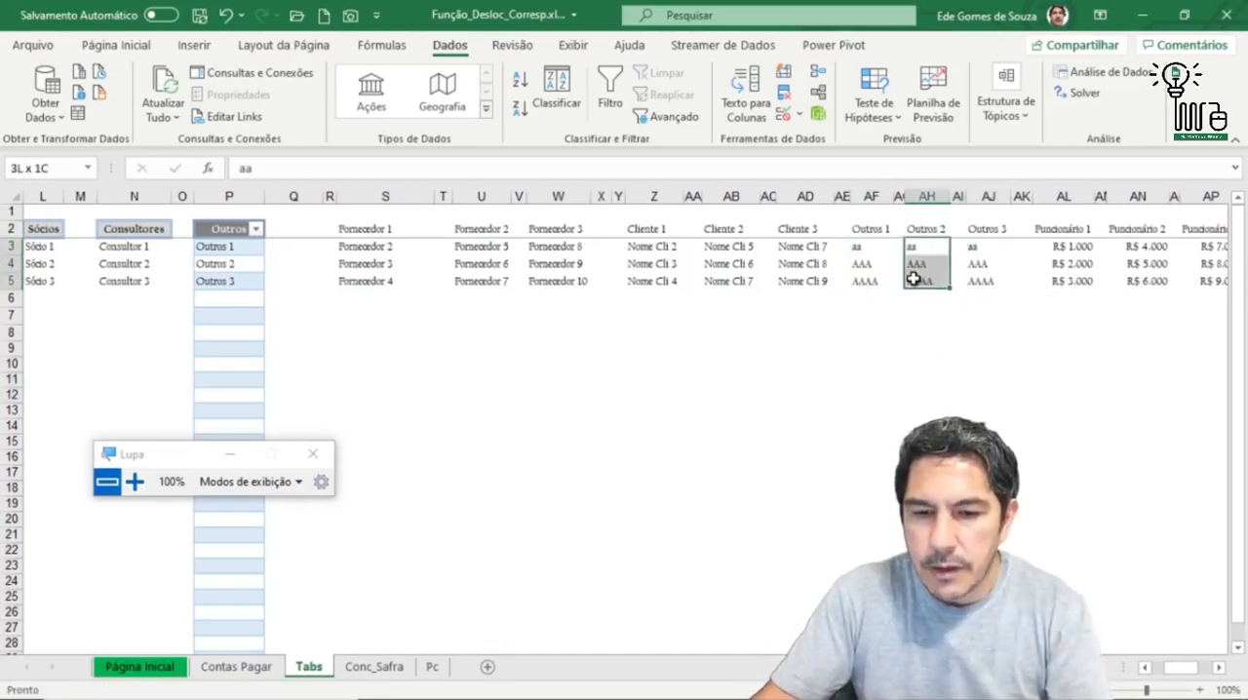
Step: Replace every A with B in the Outros 2 entries in AH3:AH5
{"action": "key", "text": "ctrl+u"}
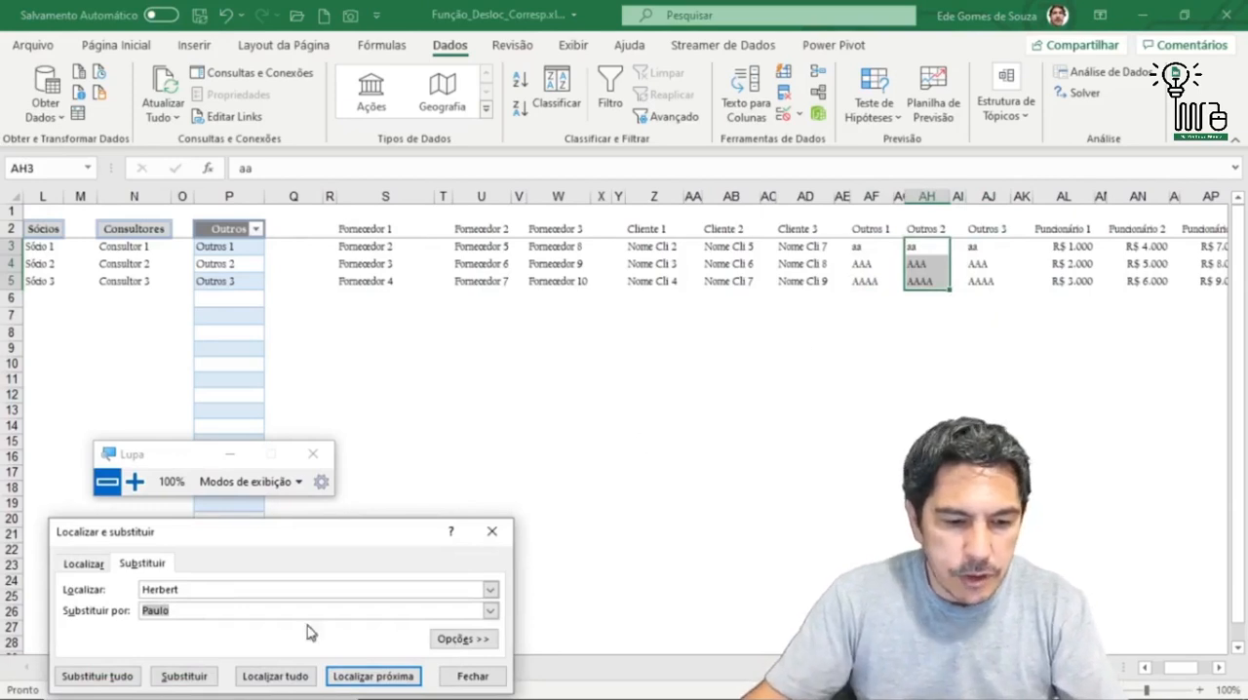
{"action": "double_click", "coordinate": [200, 588]}
{"action": "type", "text": "A"}
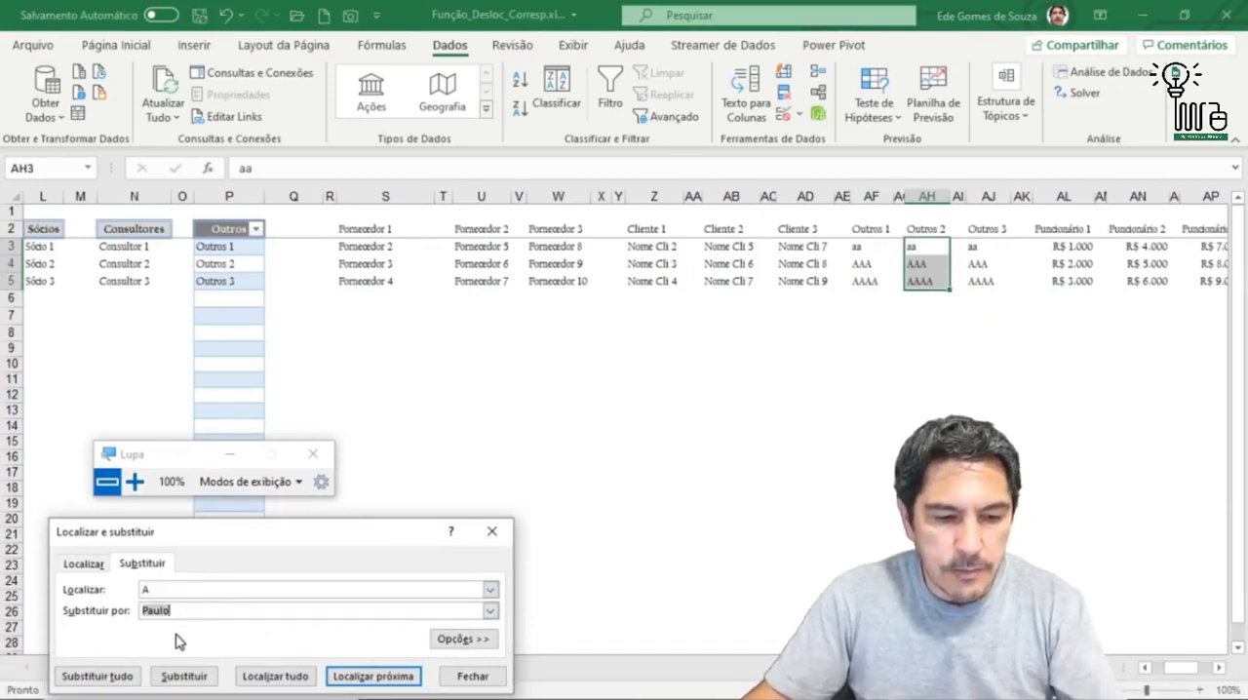
{"action": "type", "text": "B"}
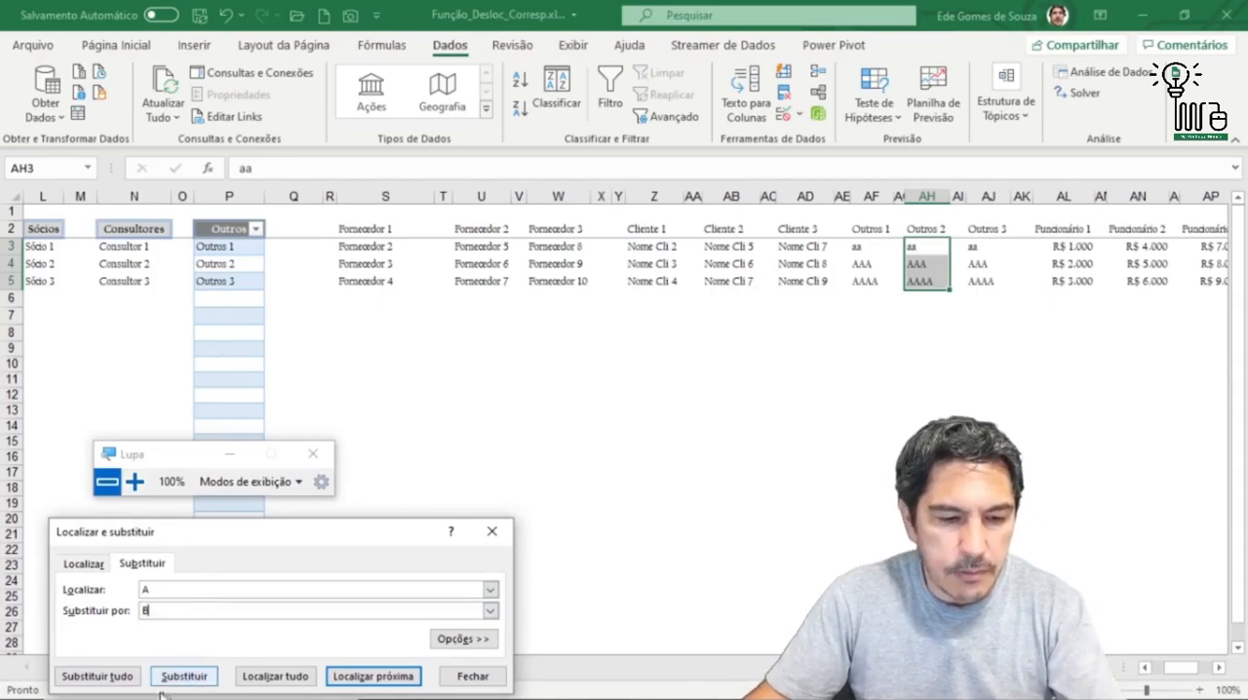
{"action": "left_click", "coordinate": [76, 678]}
{"action": "left_click", "coordinate": [630, 411]}
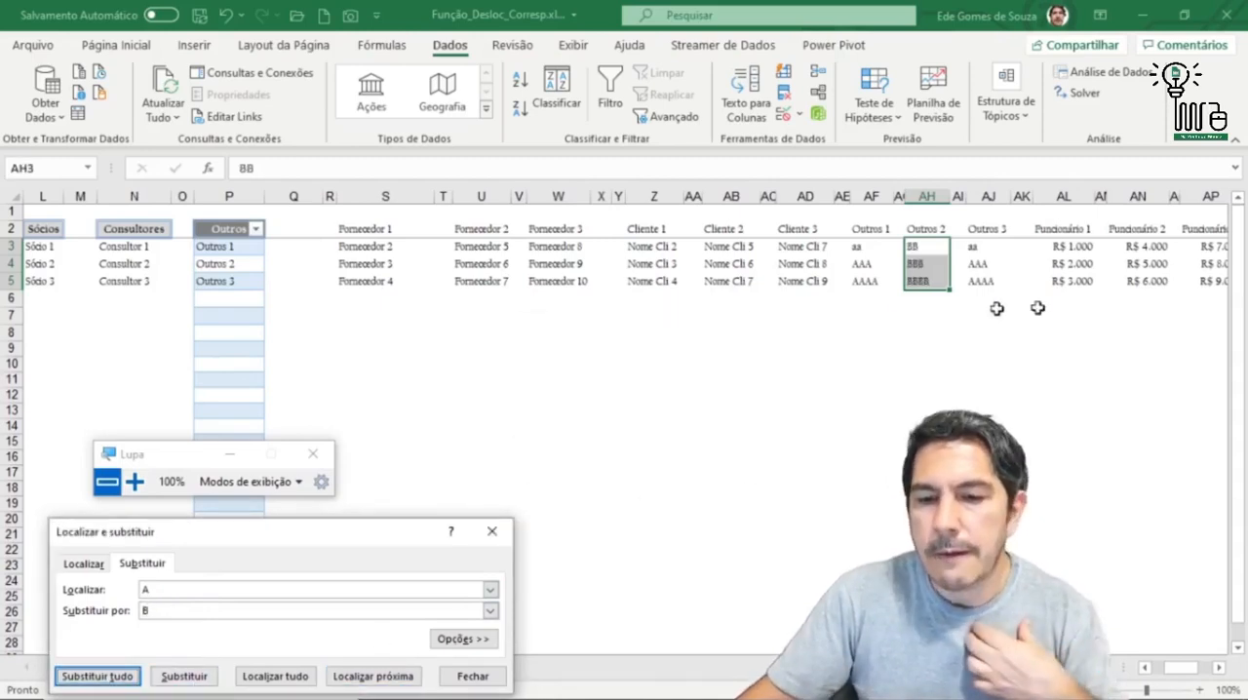
Step: Overwrite the Outros 3 entries in AJ3:AJ5 with CC, CCC and CCCCC, and close the find-and-replace dialog
{"action": "left_click", "coordinate": [981, 250]}
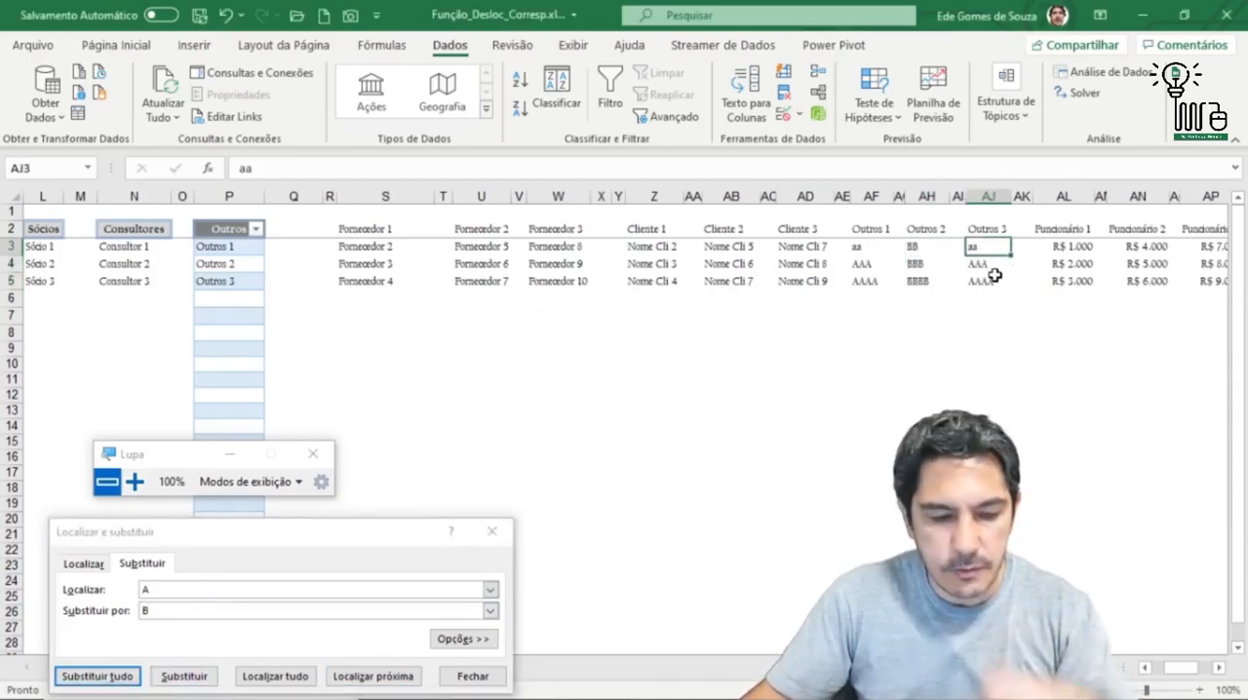
{"action": "type", "text": "CC"}
{"action": "key", "text": "Return"}
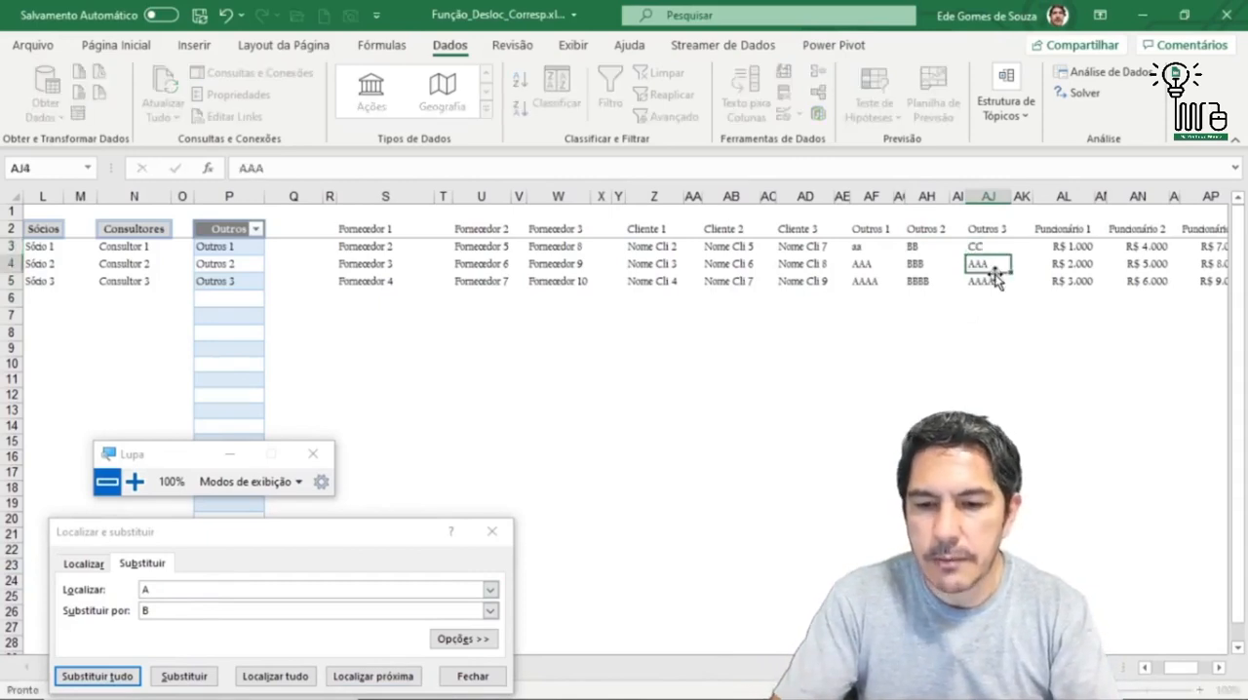
{"action": "type", "text": "CCC"}
{"action": "key", "text": "Return"}
{"action": "type", "text": "CC"}
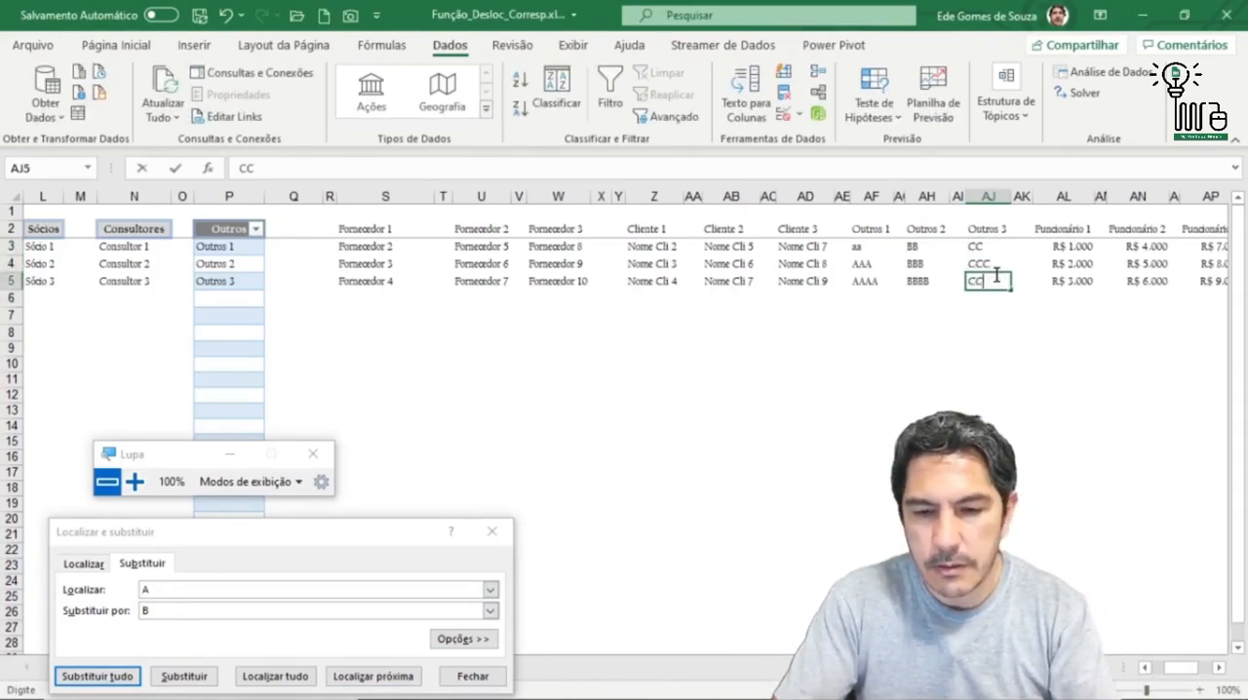
{"action": "key", "text": "Return"}
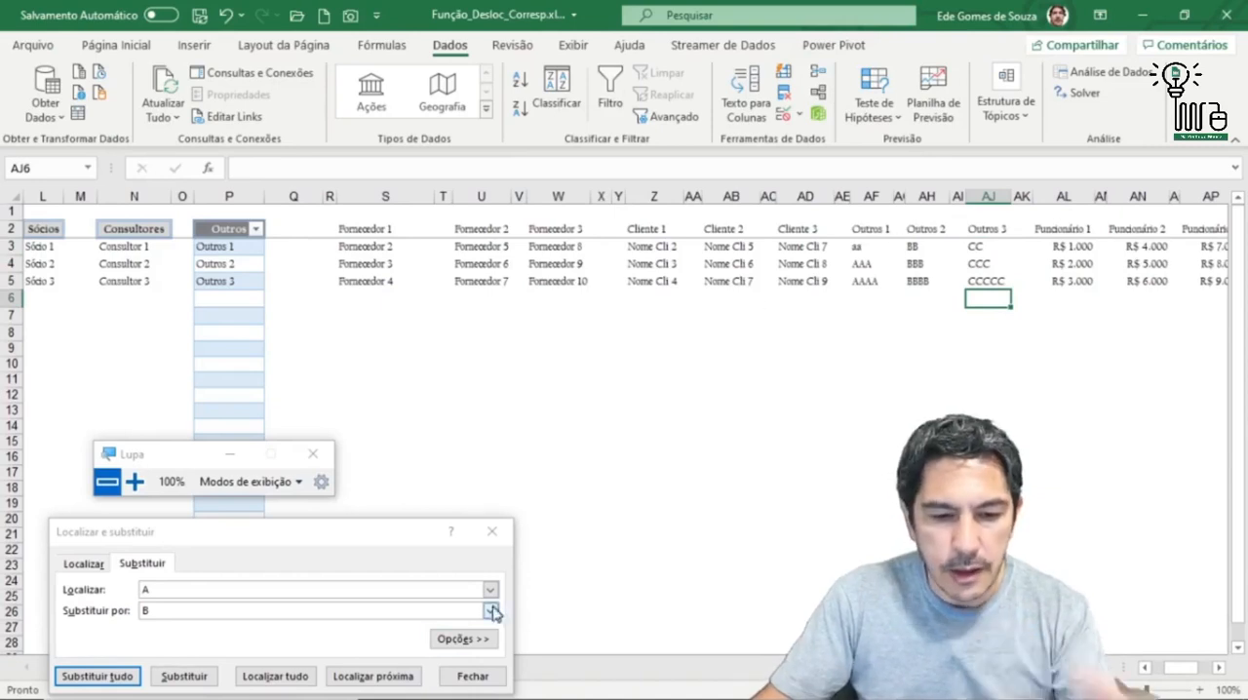
{"action": "left_click", "coordinate": [487, 677]}
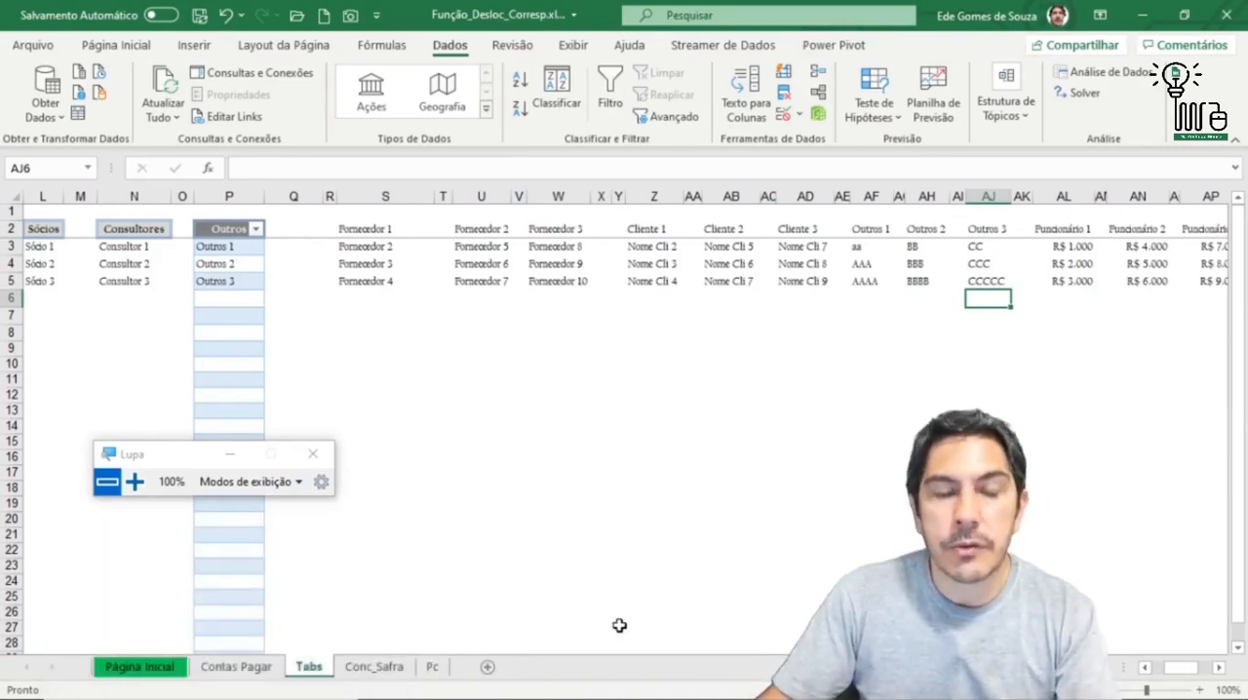
Step: In row 9 of Contas Pagar, choose Outros as Grupo Beneficiário and Outros 3 as Cliente/Fornecedor
{"action": "left_click", "coordinate": [544, 530]}
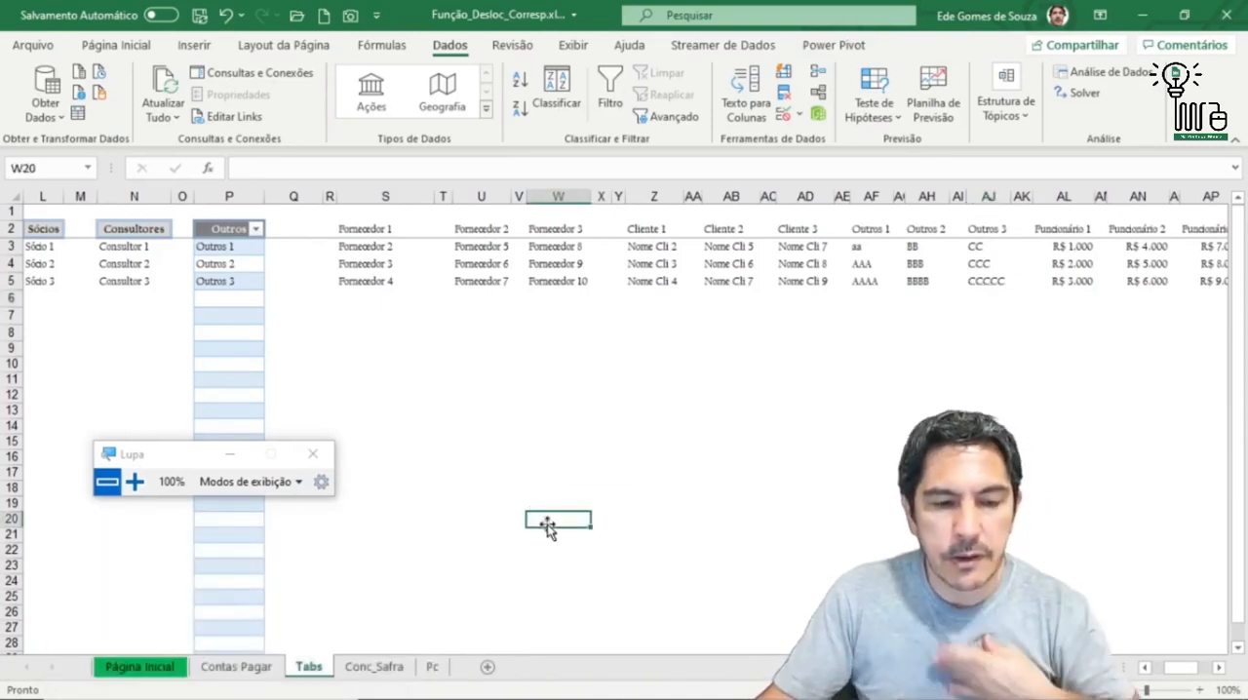
{"action": "left_click", "coordinate": [242, 675]}
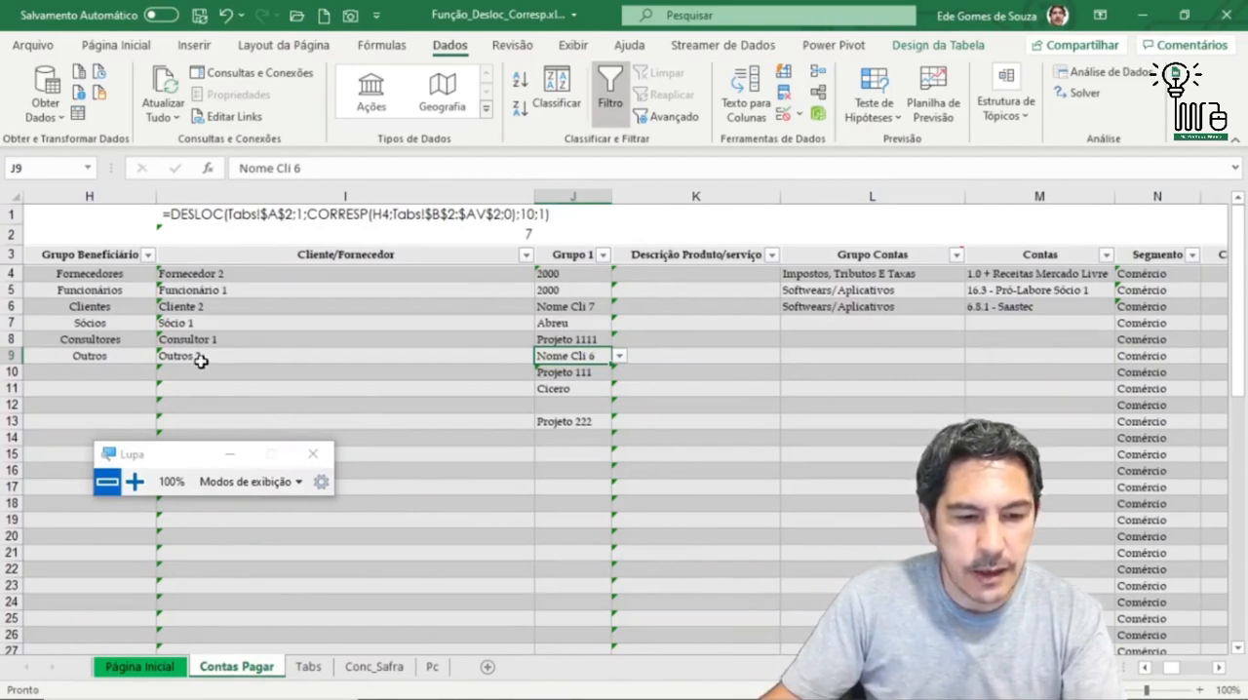
{"action": "left_click", "coordinate": [95, 368]}
{"action": "left_click", "coordinate": [110, 357]}
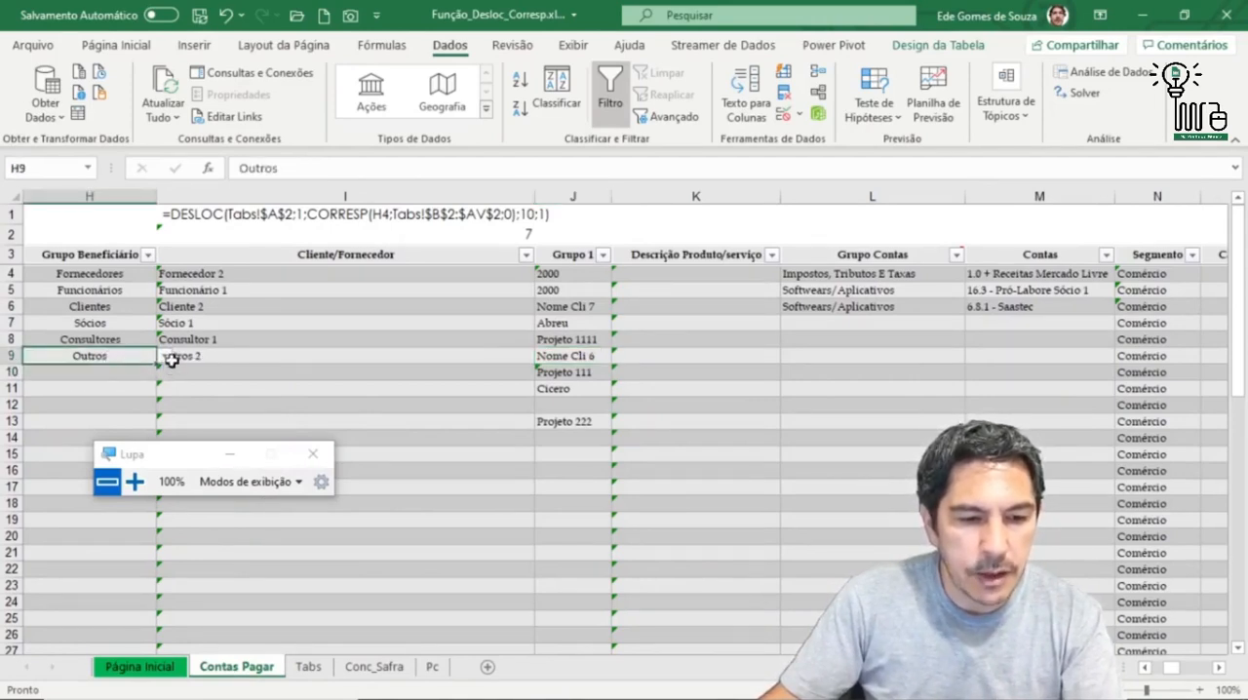
{"action": "left_click", "coordinate": [164, 356]}
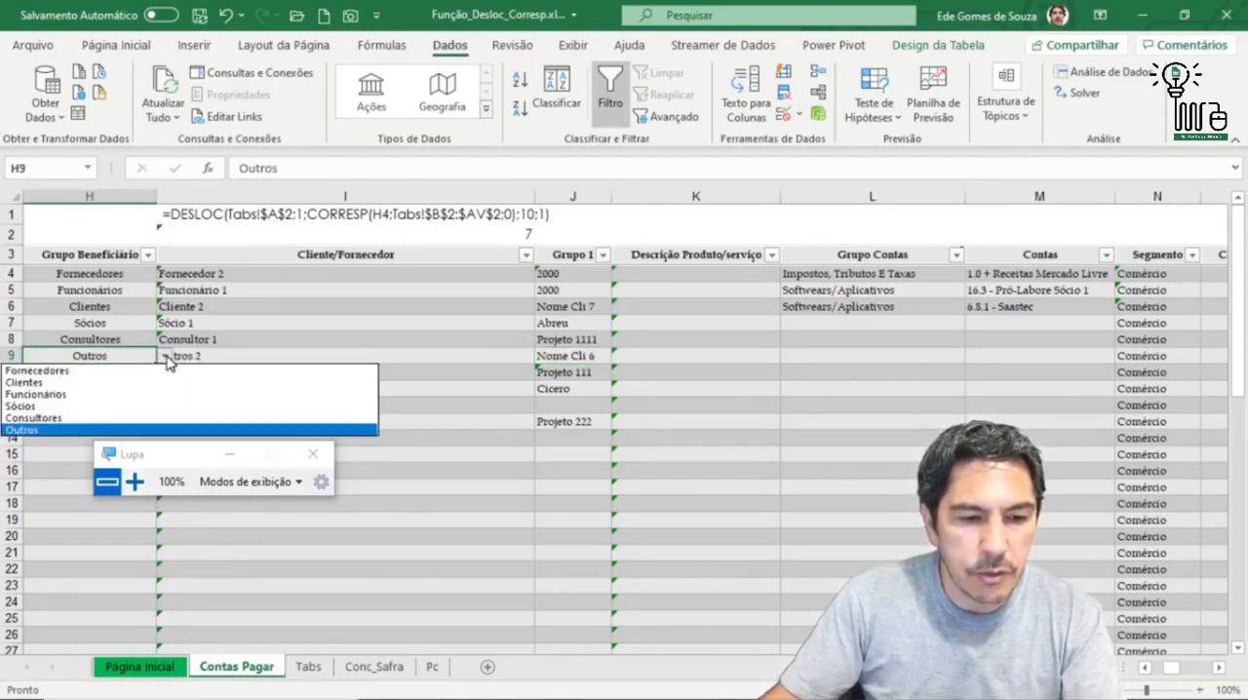
{"action": "left_click", "coordinate": [96, 431]}
{"action": "left_click", "coordinate": [188, 356]}
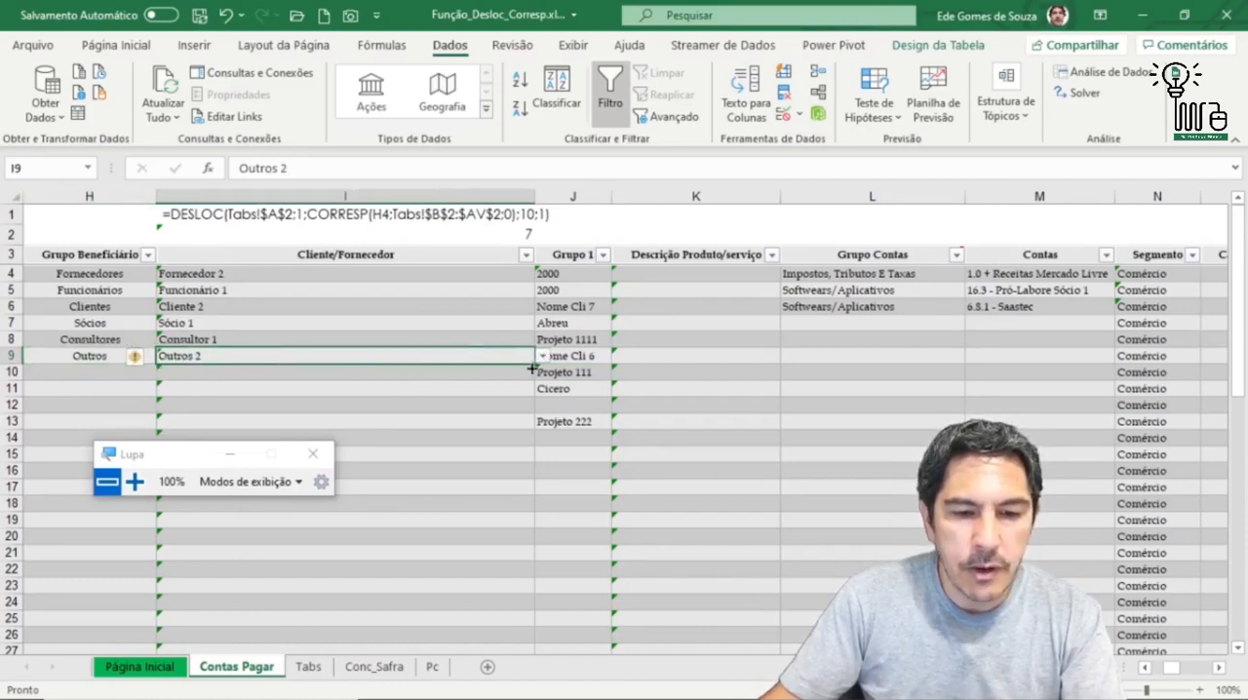
{"action": "left_click", "coordinate": [544, 357]}
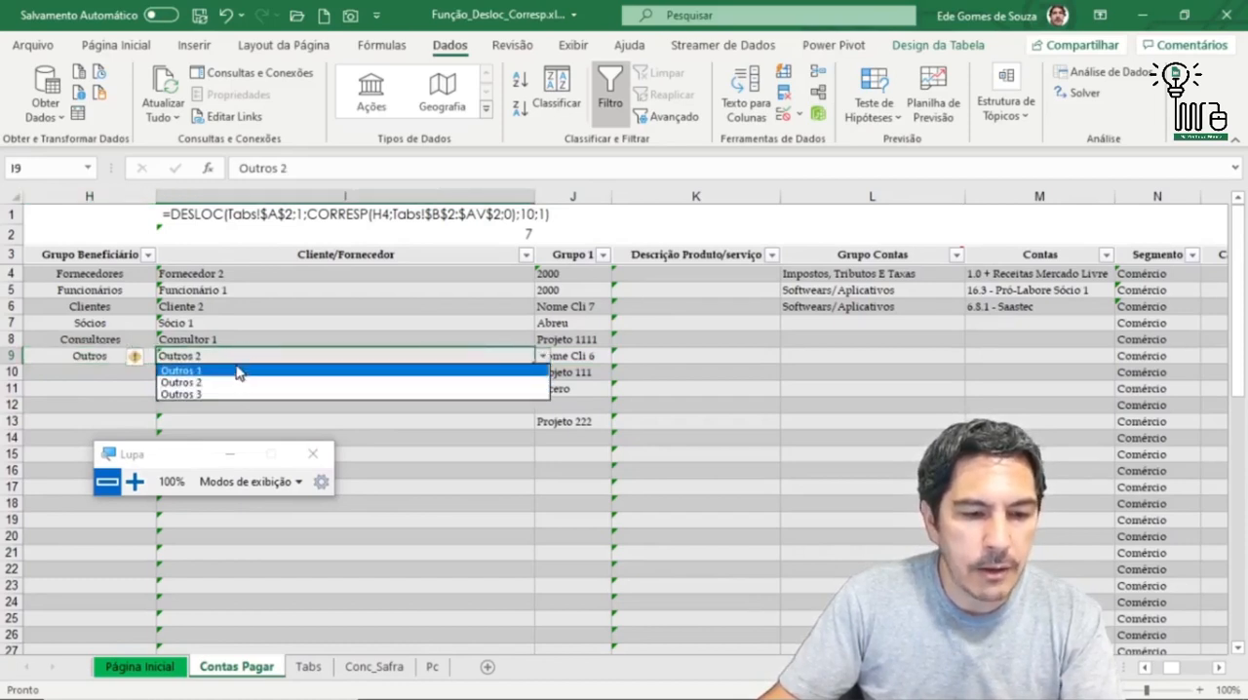
{"action": "left_click", "coordinate": [239, 396]}
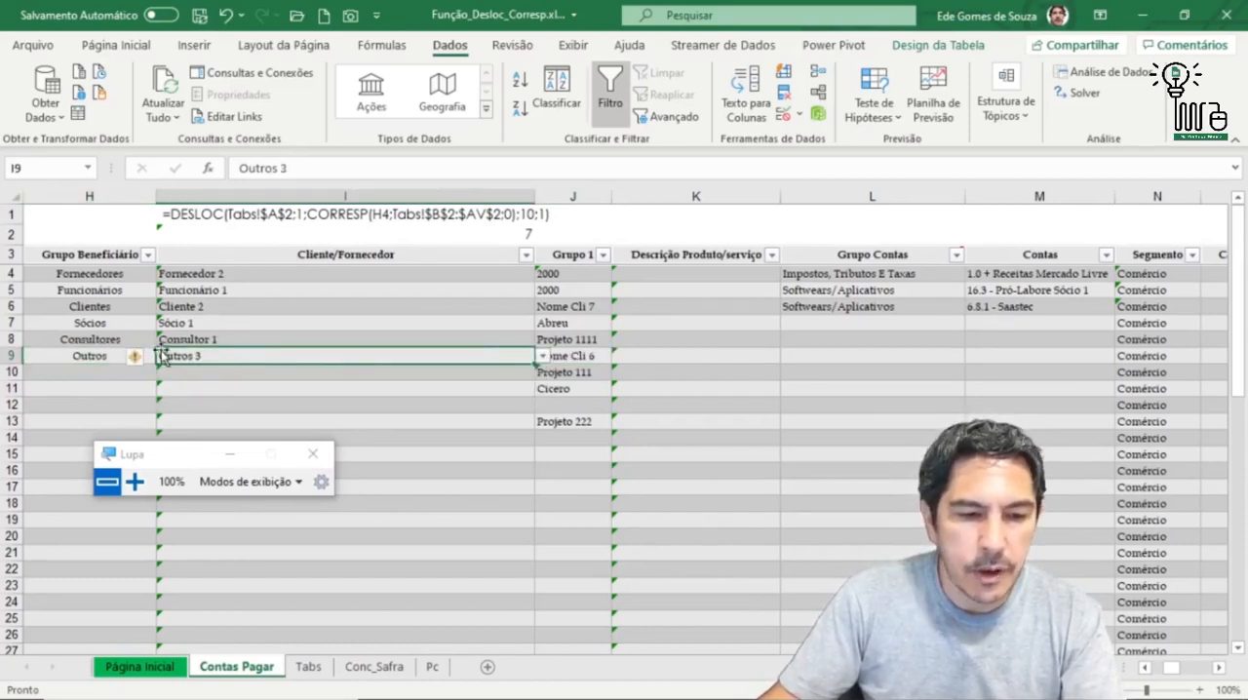
Step: Check the Grupo 1 options offered in J9 without choosing one, and go to the Página Inicial sheet
{"action": "left_click", "coordinate": [585, 355]}
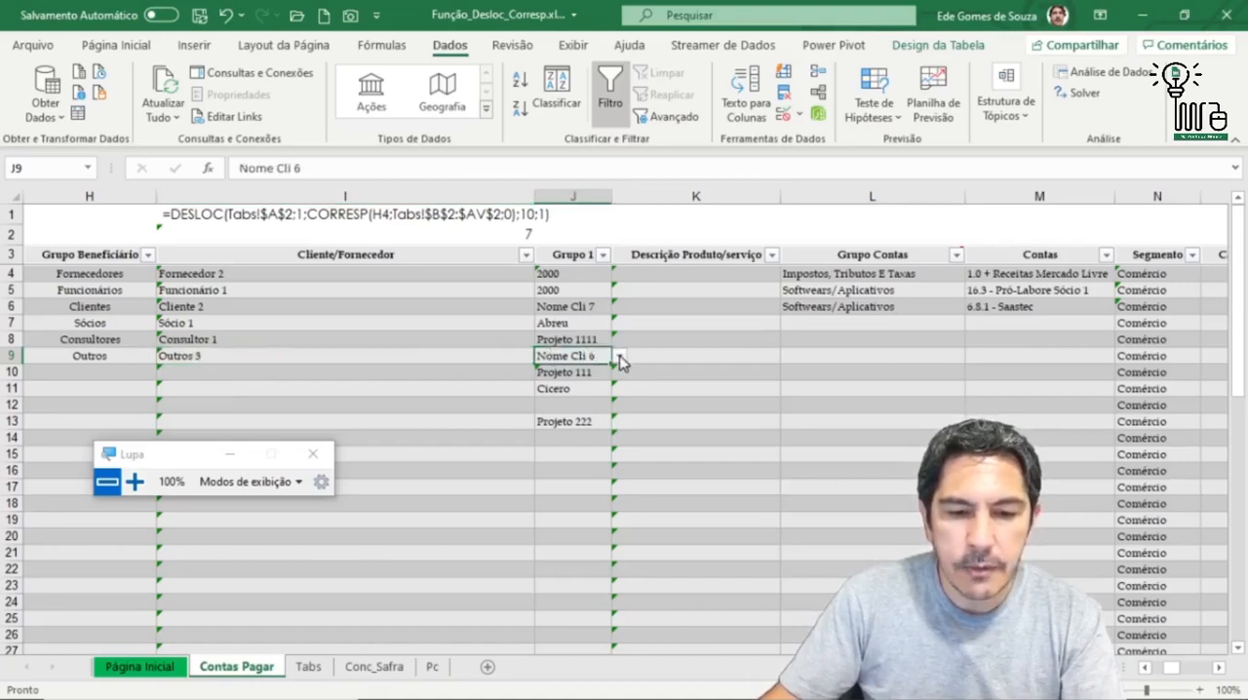
{"action": "left_click", "coordinate": [621, 358]}
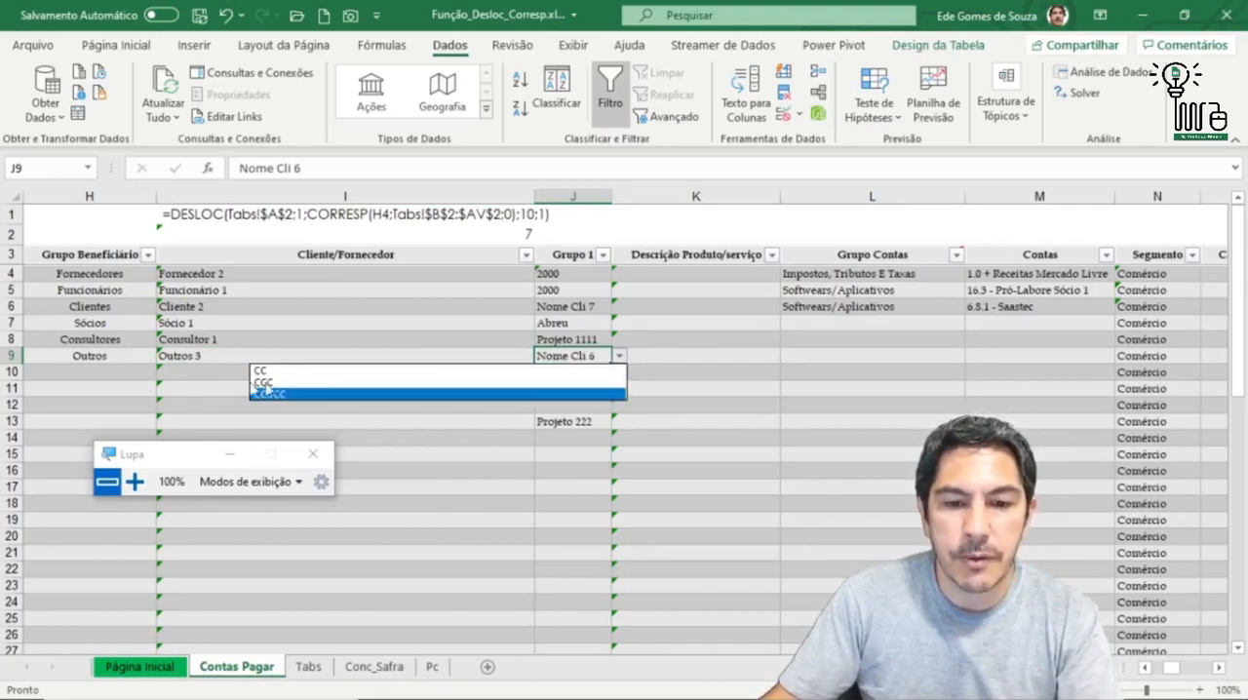
{"action": "left_click", "coordinate": [620, 358]}
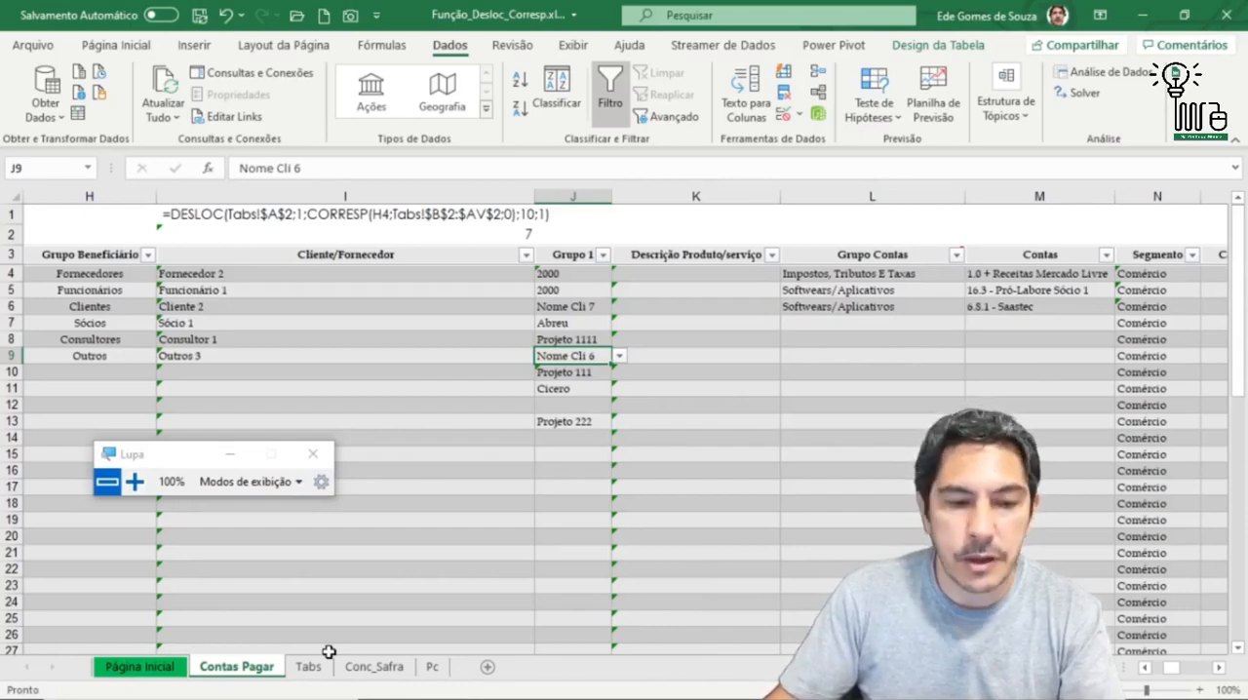
{"action": "left_click", "coordinate": [172, 671]}
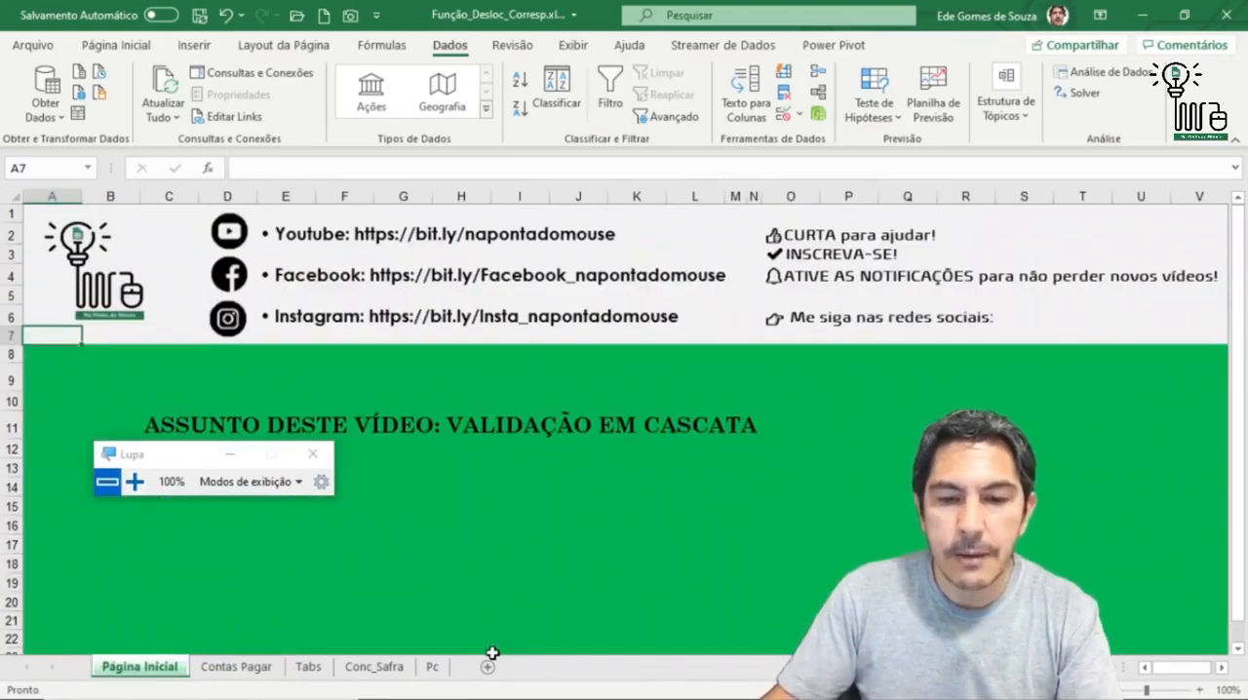